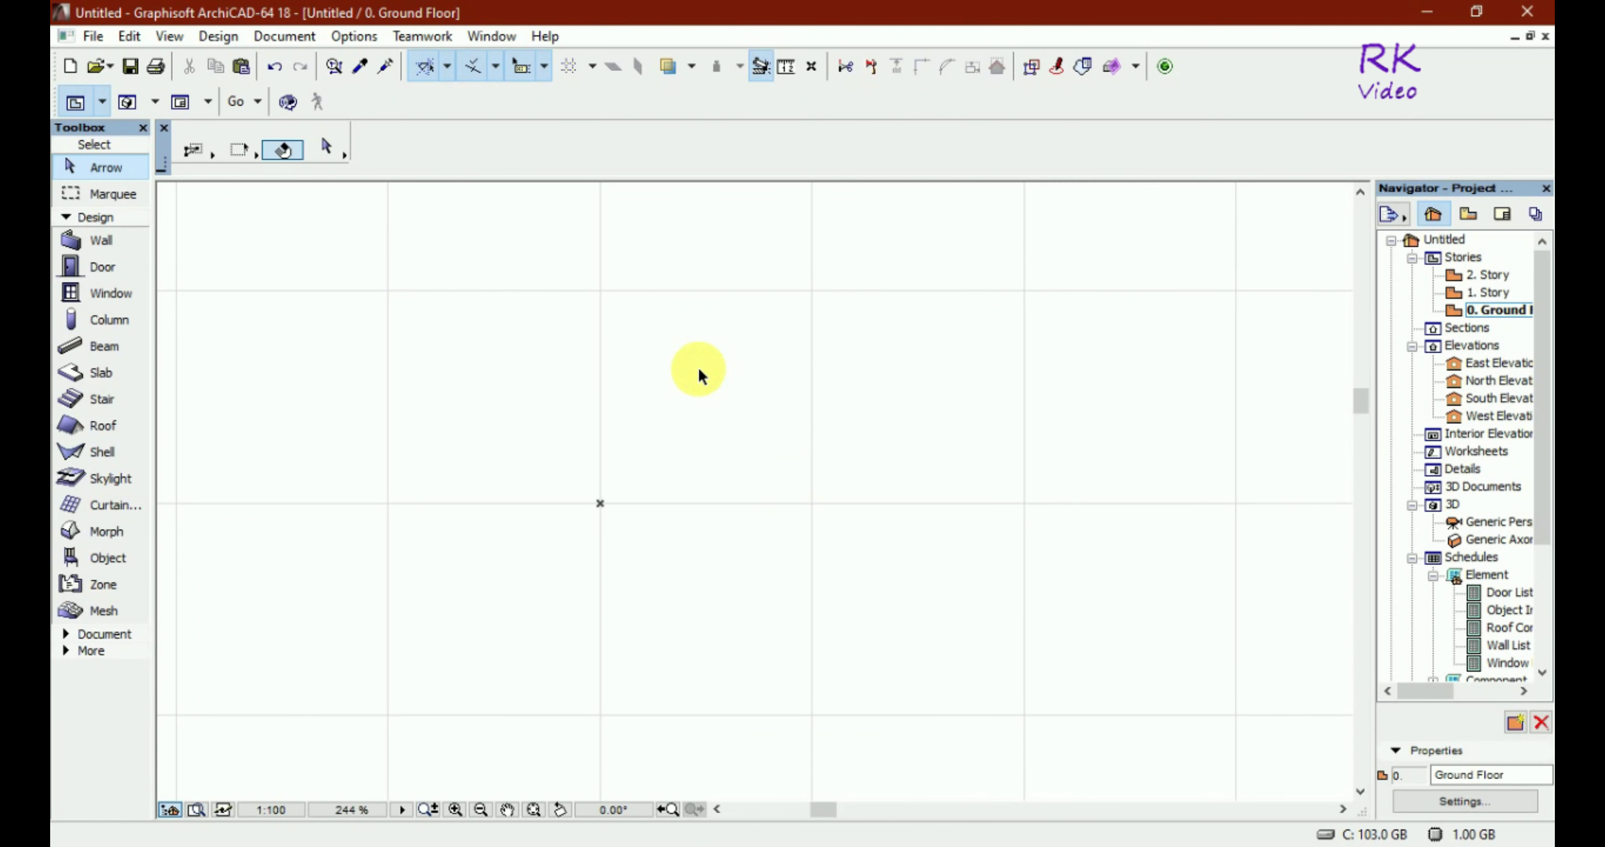
# With the Wall tool active, set working units to millimetres, 0 decimals, for model and layout
pyautogui.moveTo(699, 369); pyautogui.dragTo(251, 386)
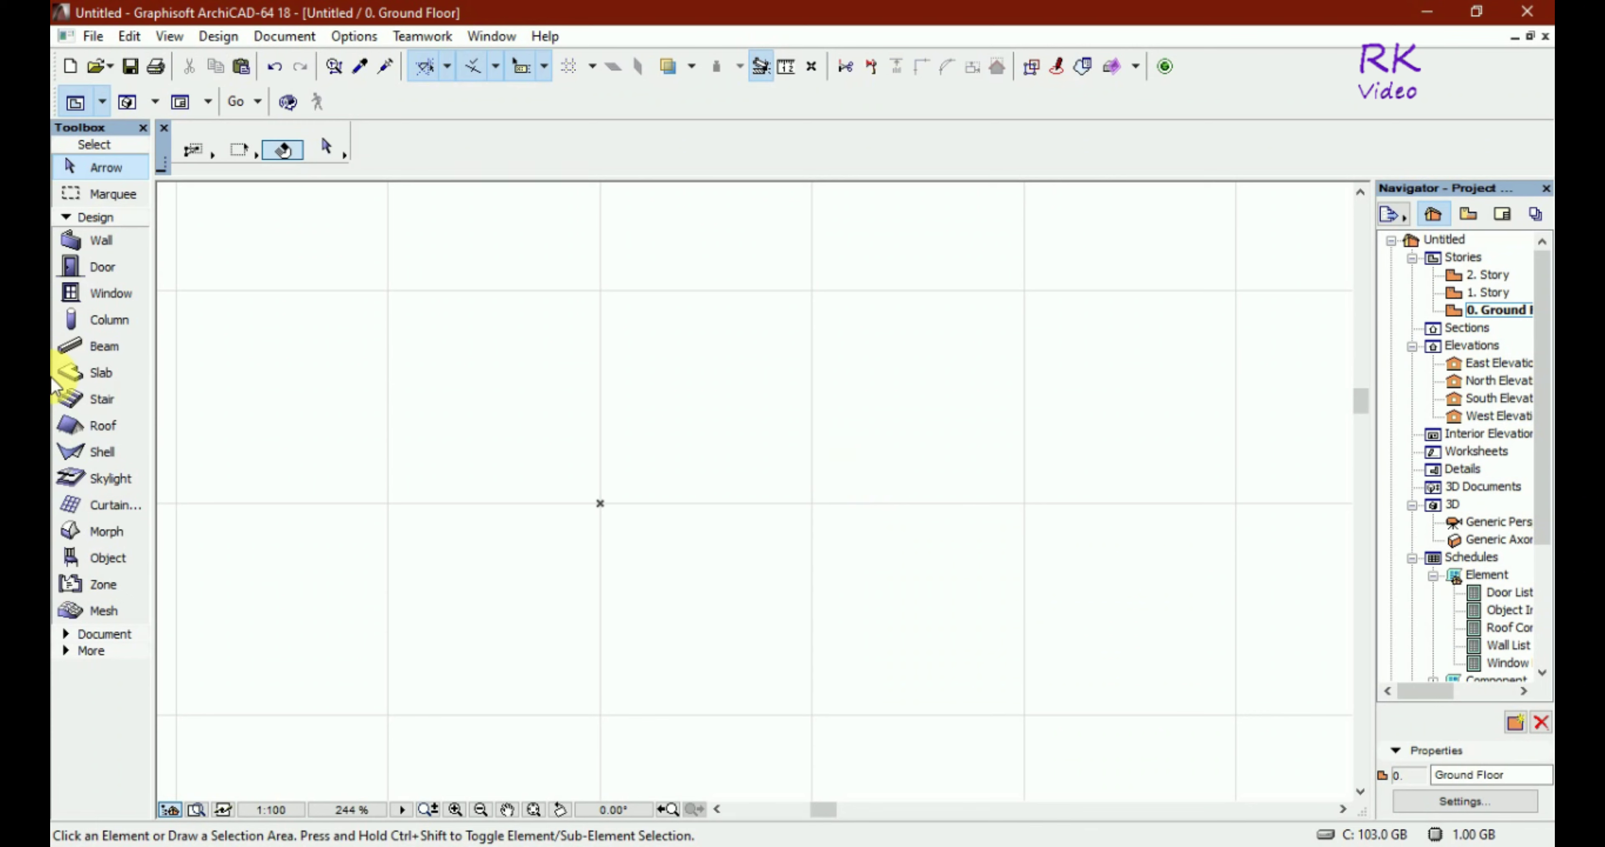
pyautogui.click(103, 242)
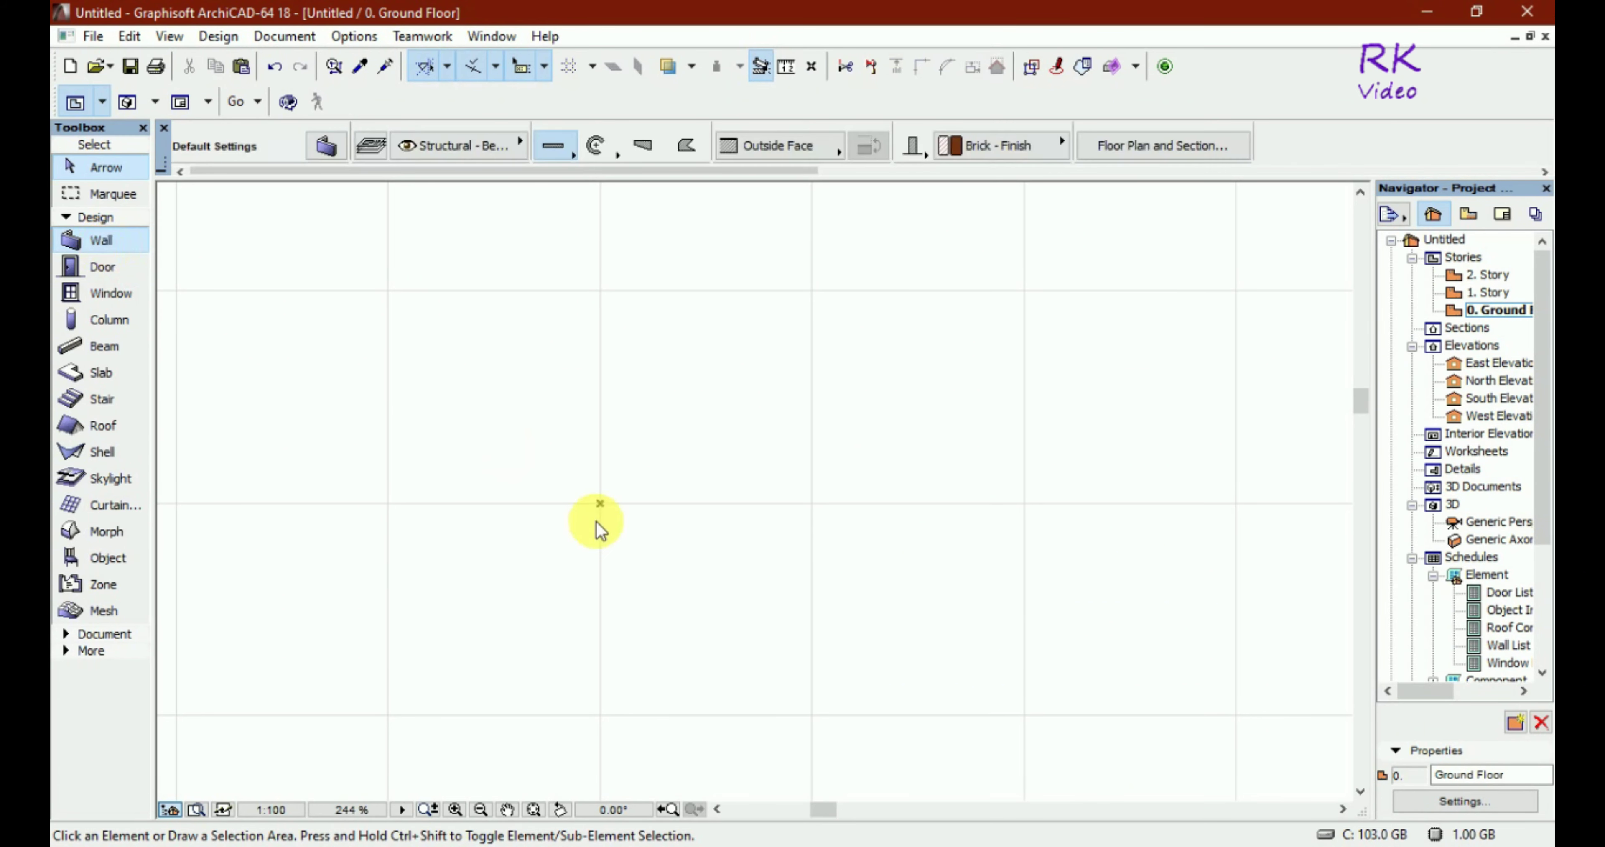
pyautogui.click(354, 36)
pyautogui.moveTo(414, 275)
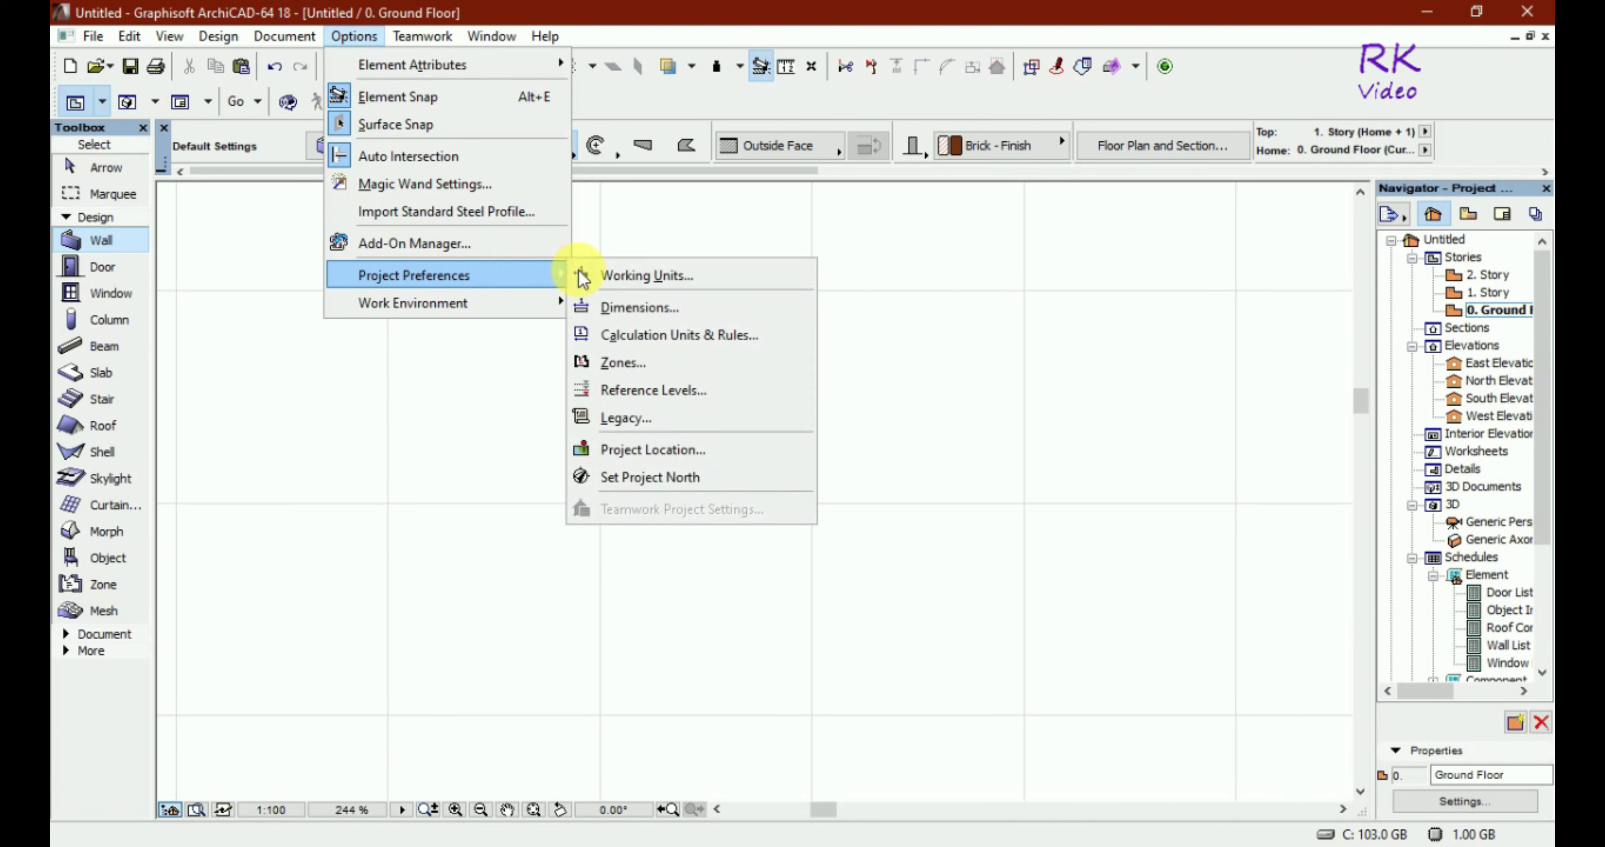
pyautogui.click(607, 274)
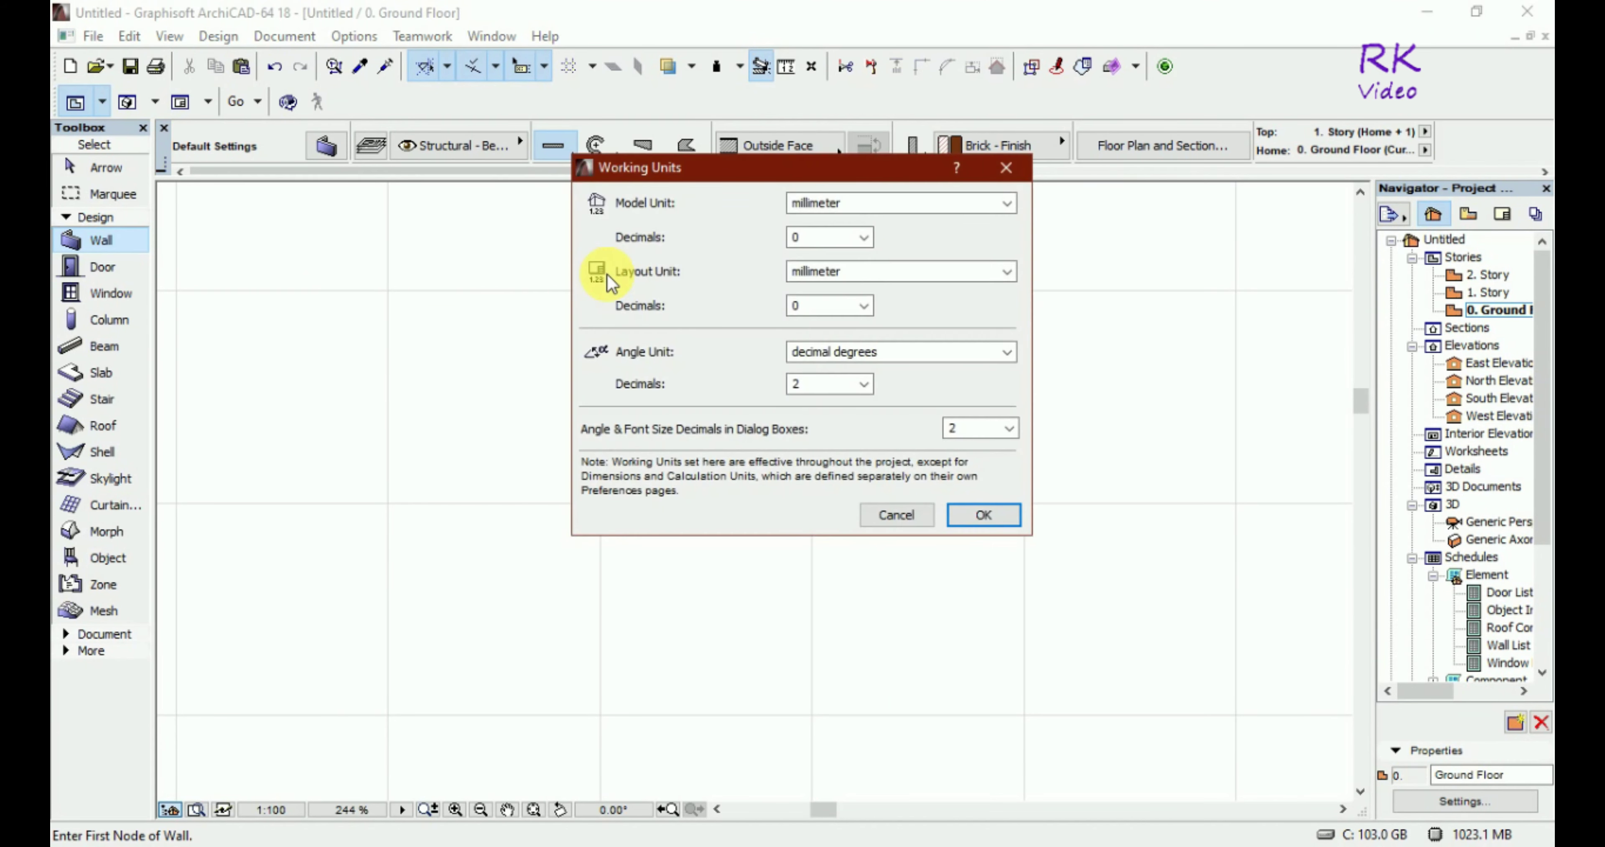
pyautogui.click(1006, 512)
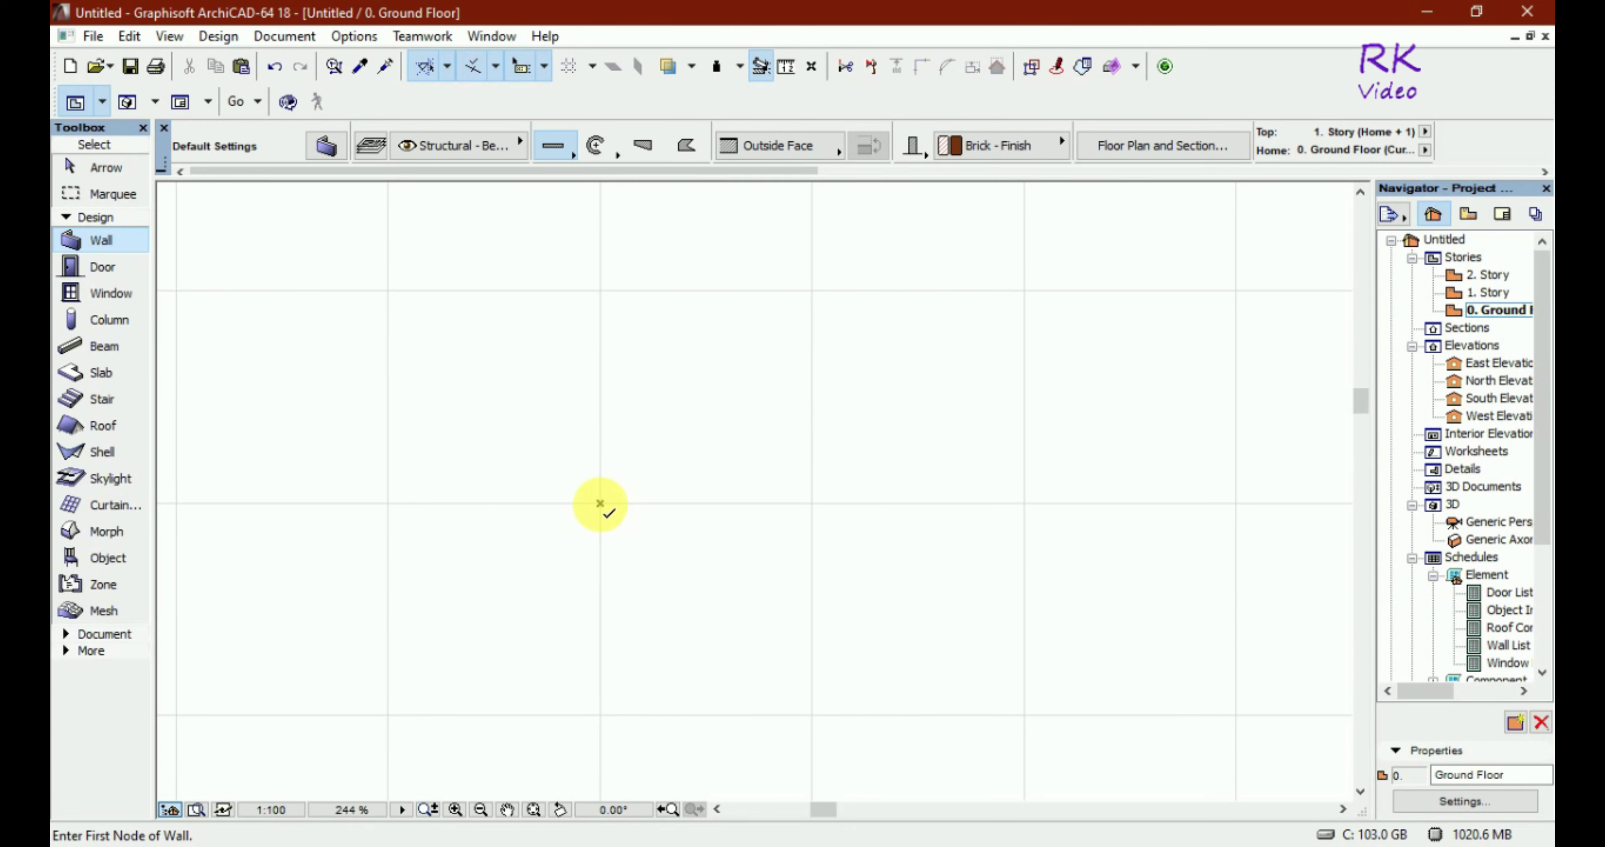
# Set the Wall tool's geometry method to Rectangle
pyautogui.click(595, 145)
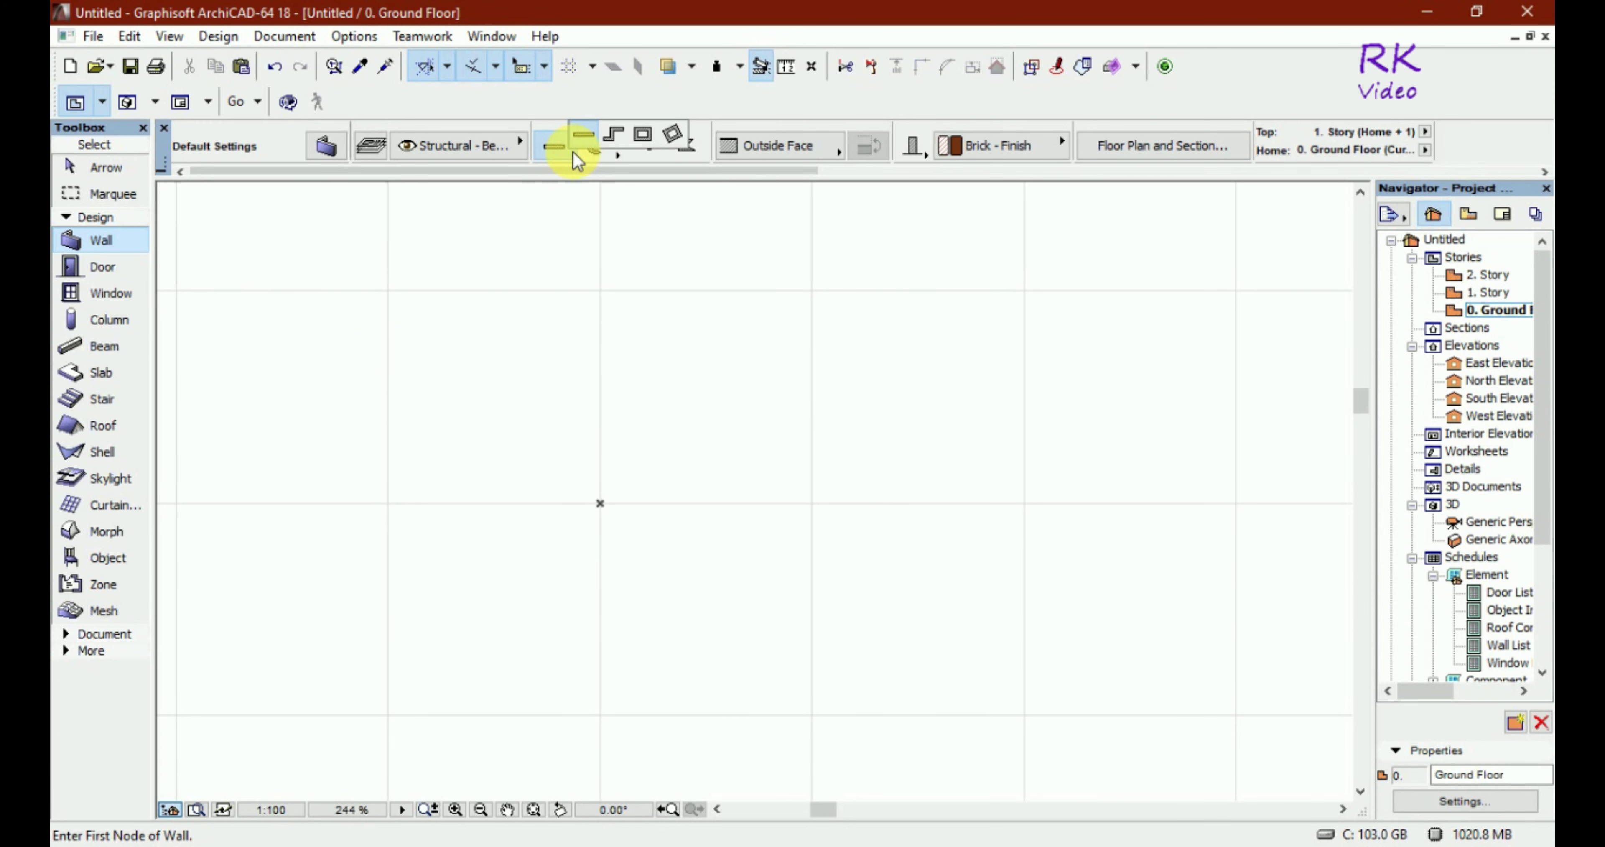
pyautogui.click(640, 135)
pyautogui.click(639, 142)
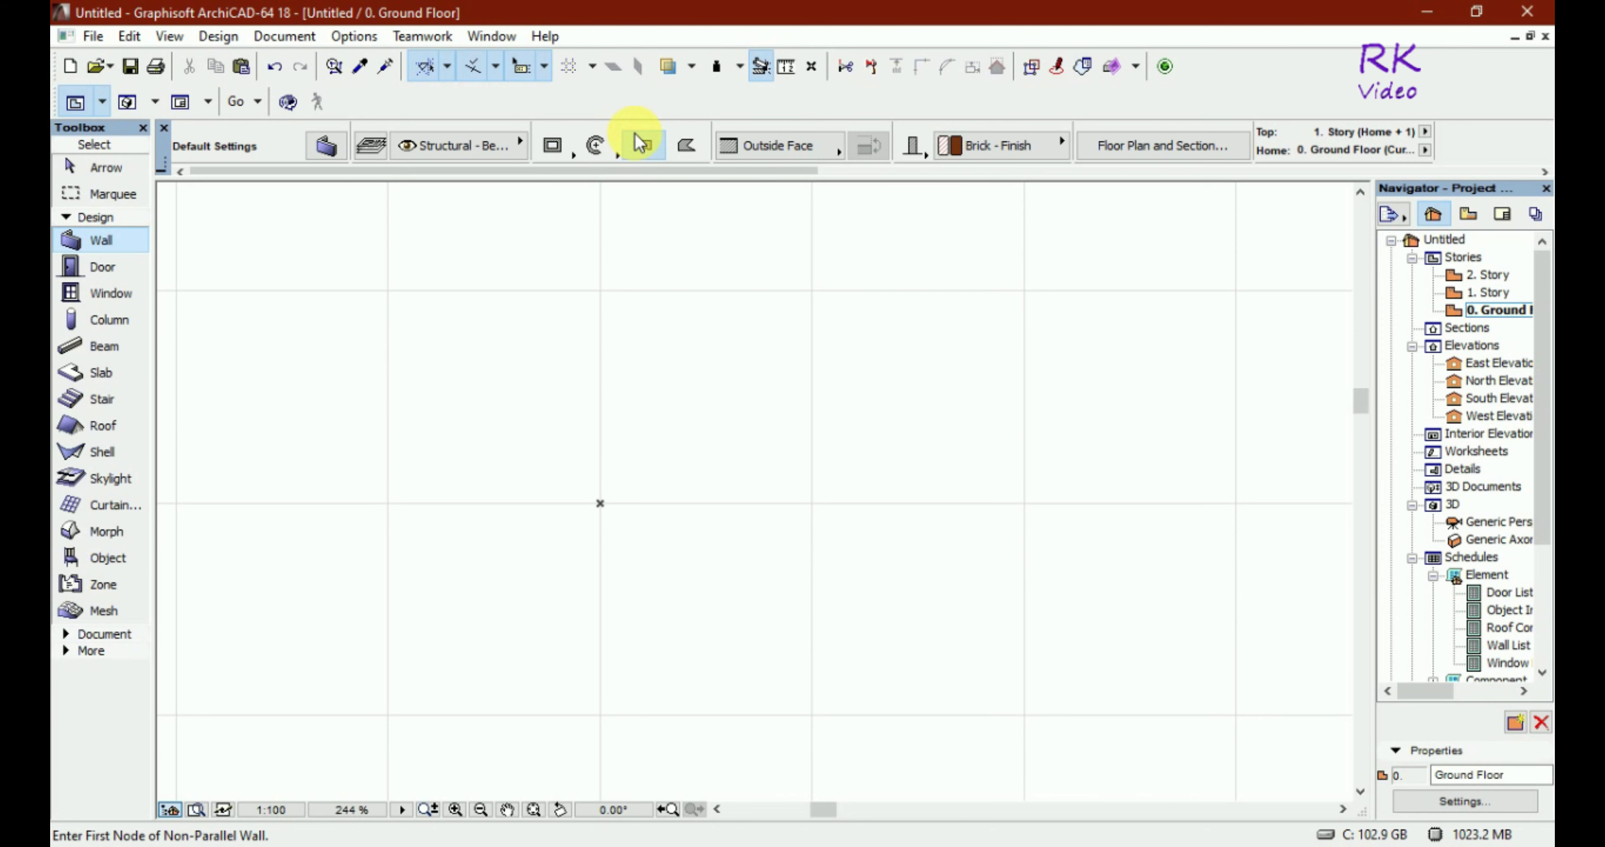
pyautogui.click(553, 148)
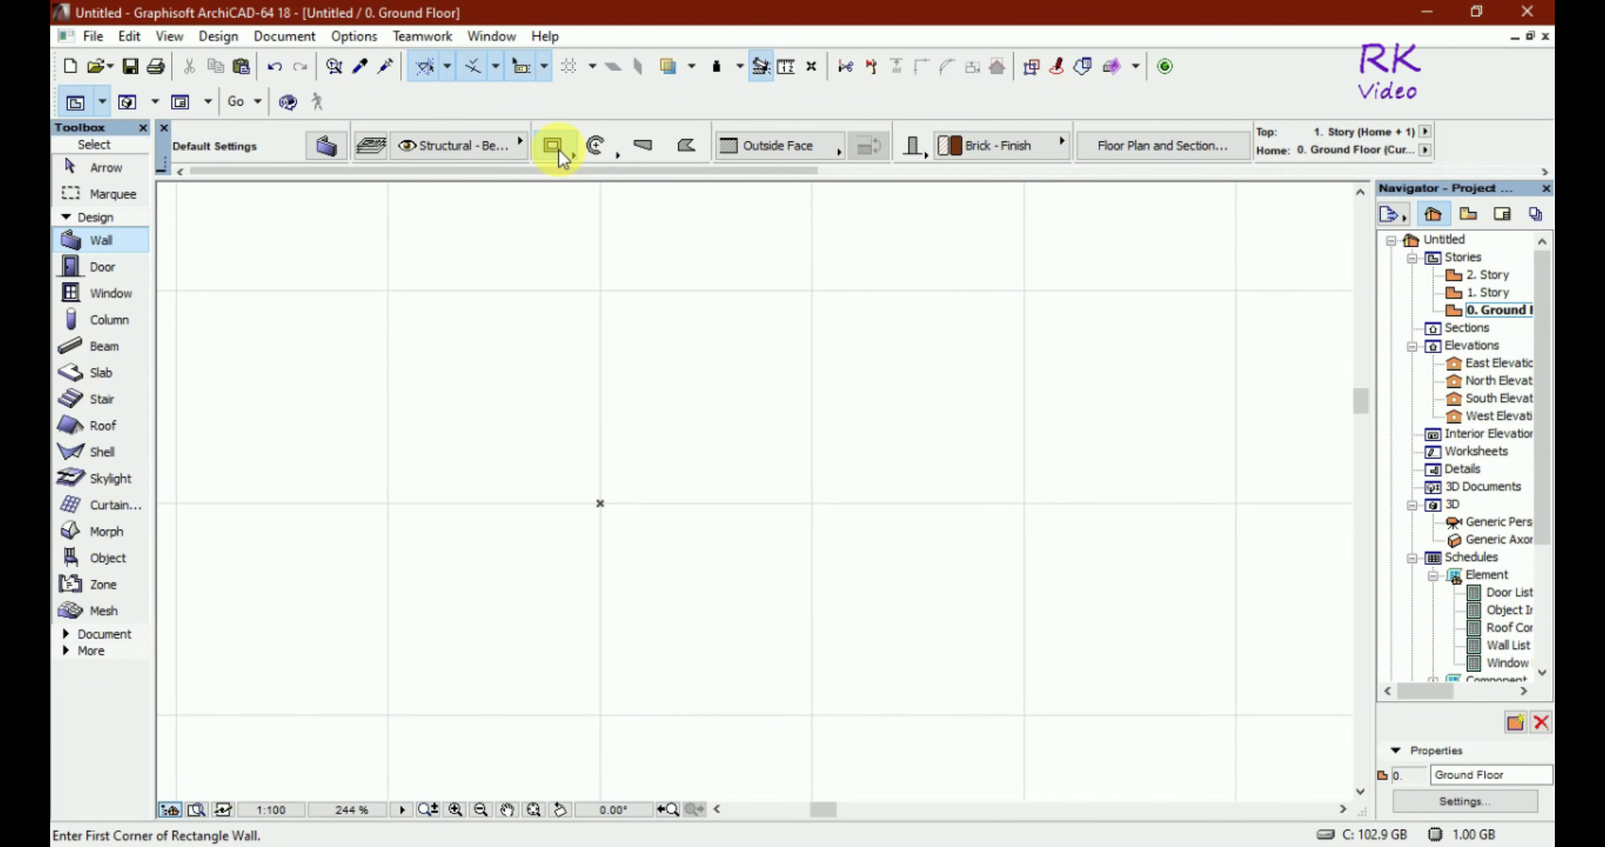
# Draw the wall rectangle from the plan origin at 5000 by 5000 mm
pyautogui.click(600, 503)
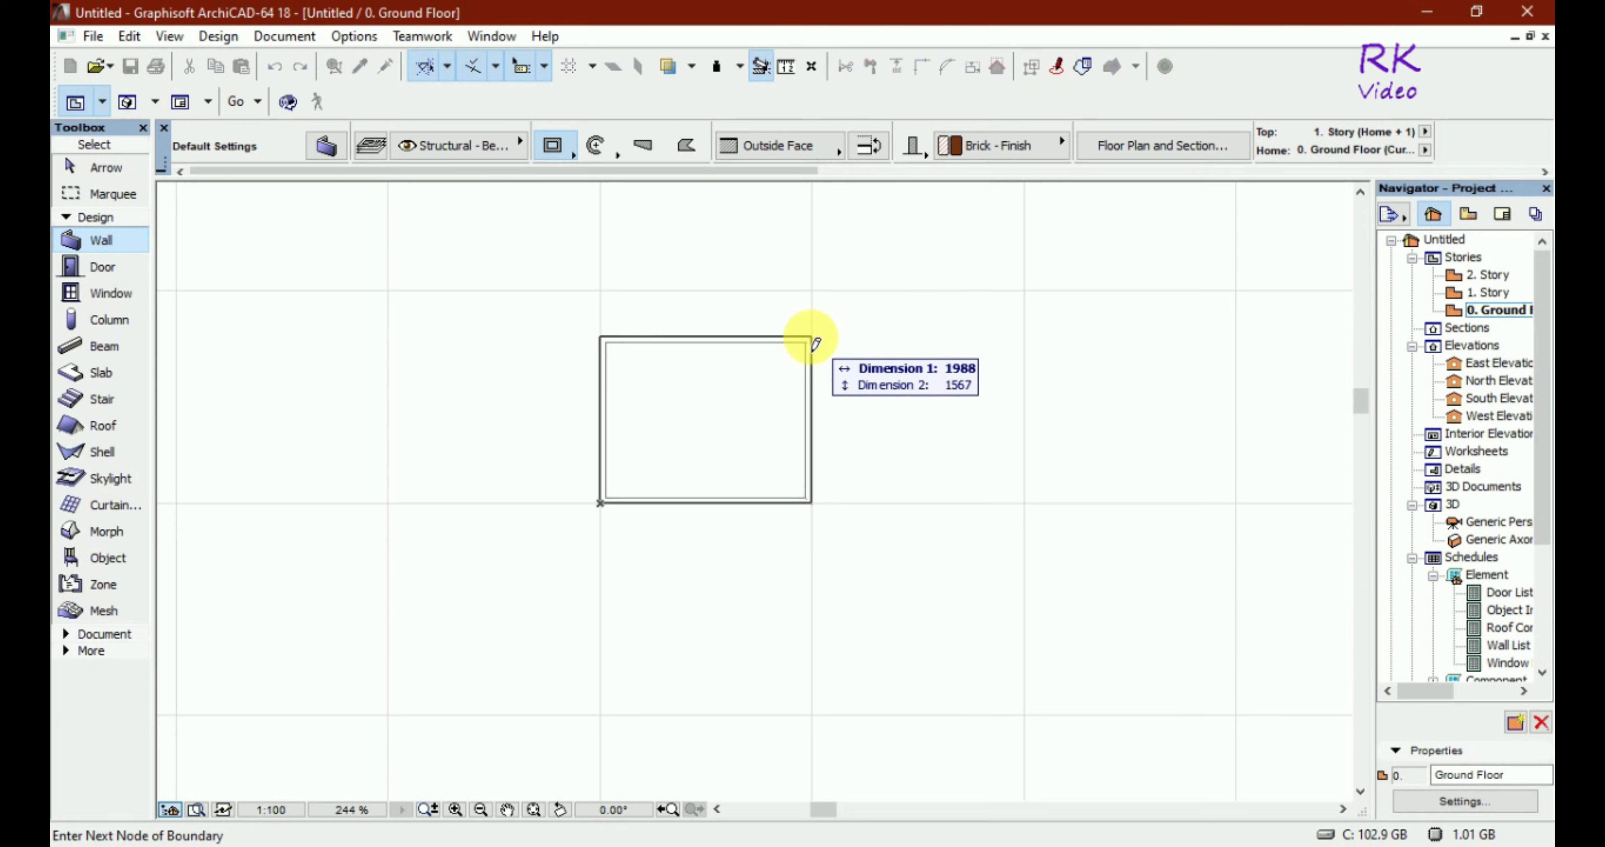
pyautogui.write('5000')
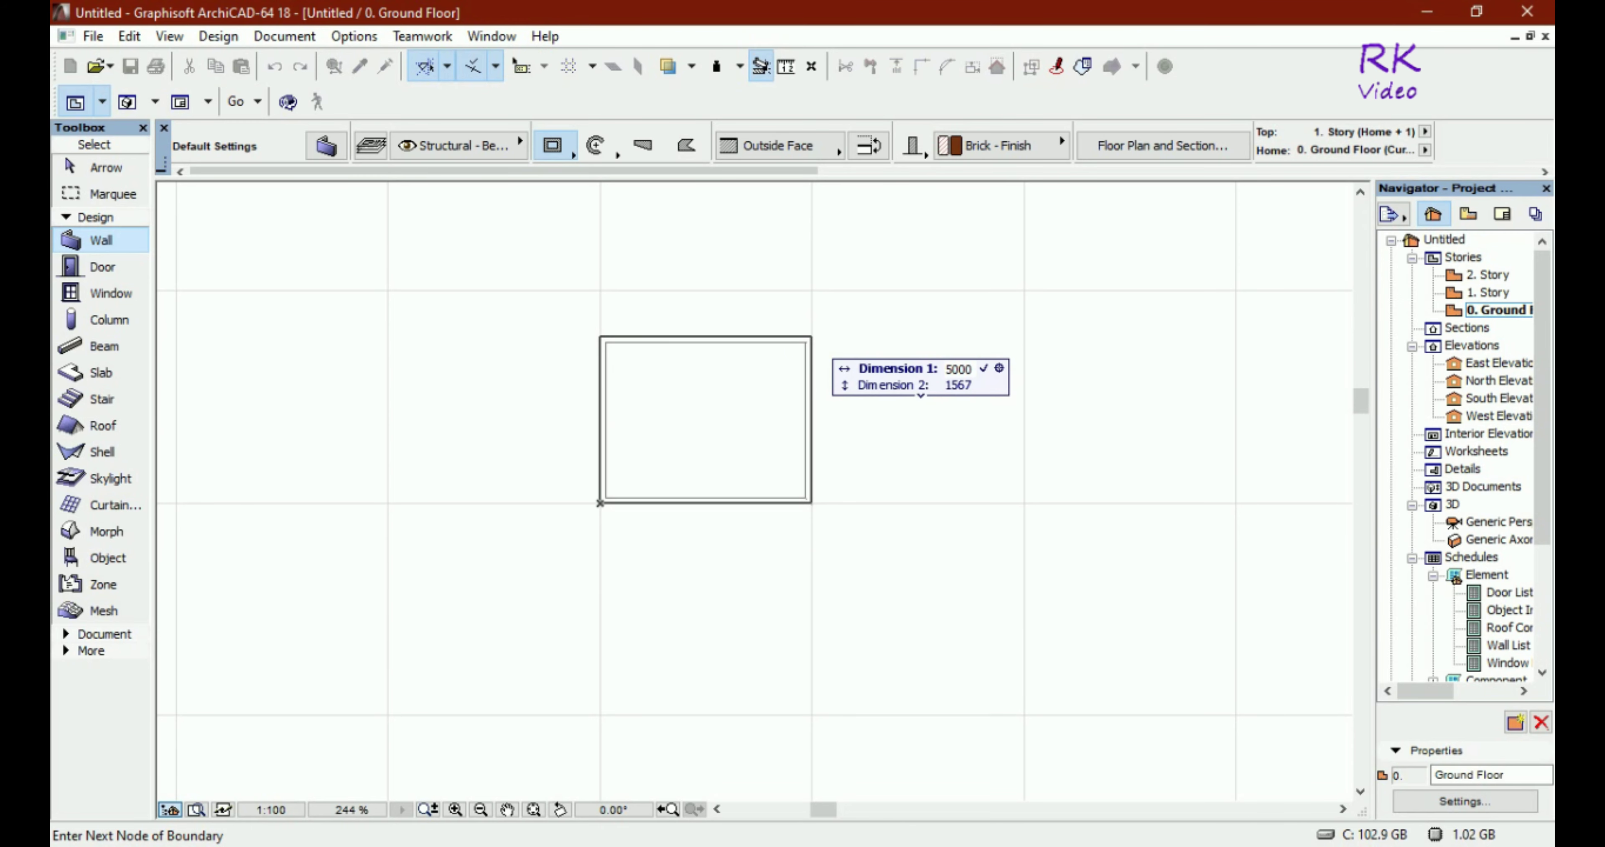
pyautogui.press('Tab')
pyautogui.write('5')
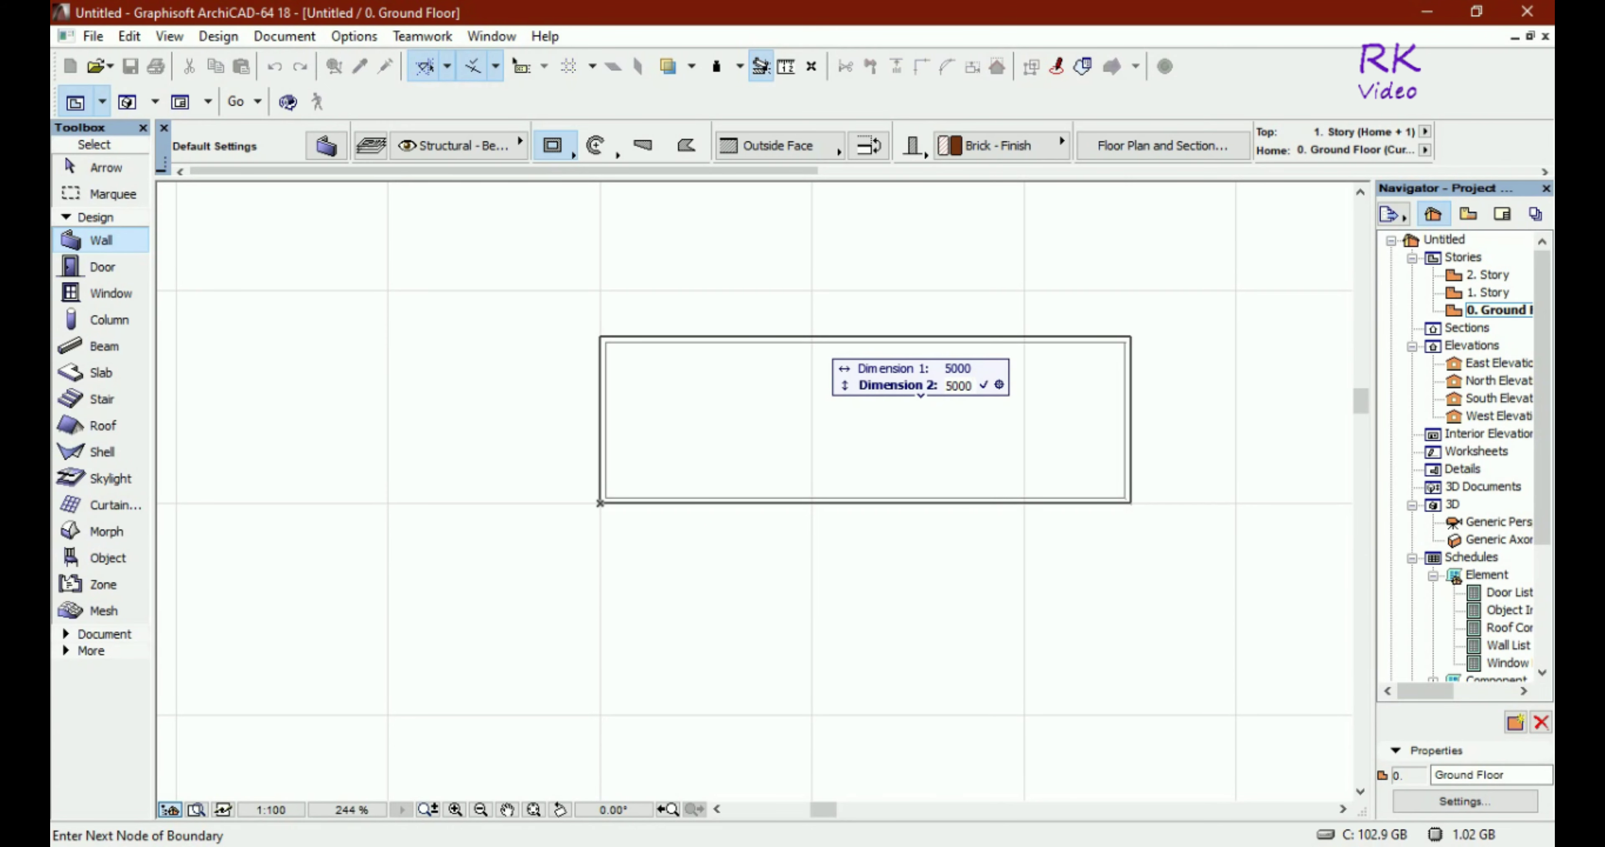
pyautogui.press('Return')
pyautogui.scroll(-1, 639, 806)
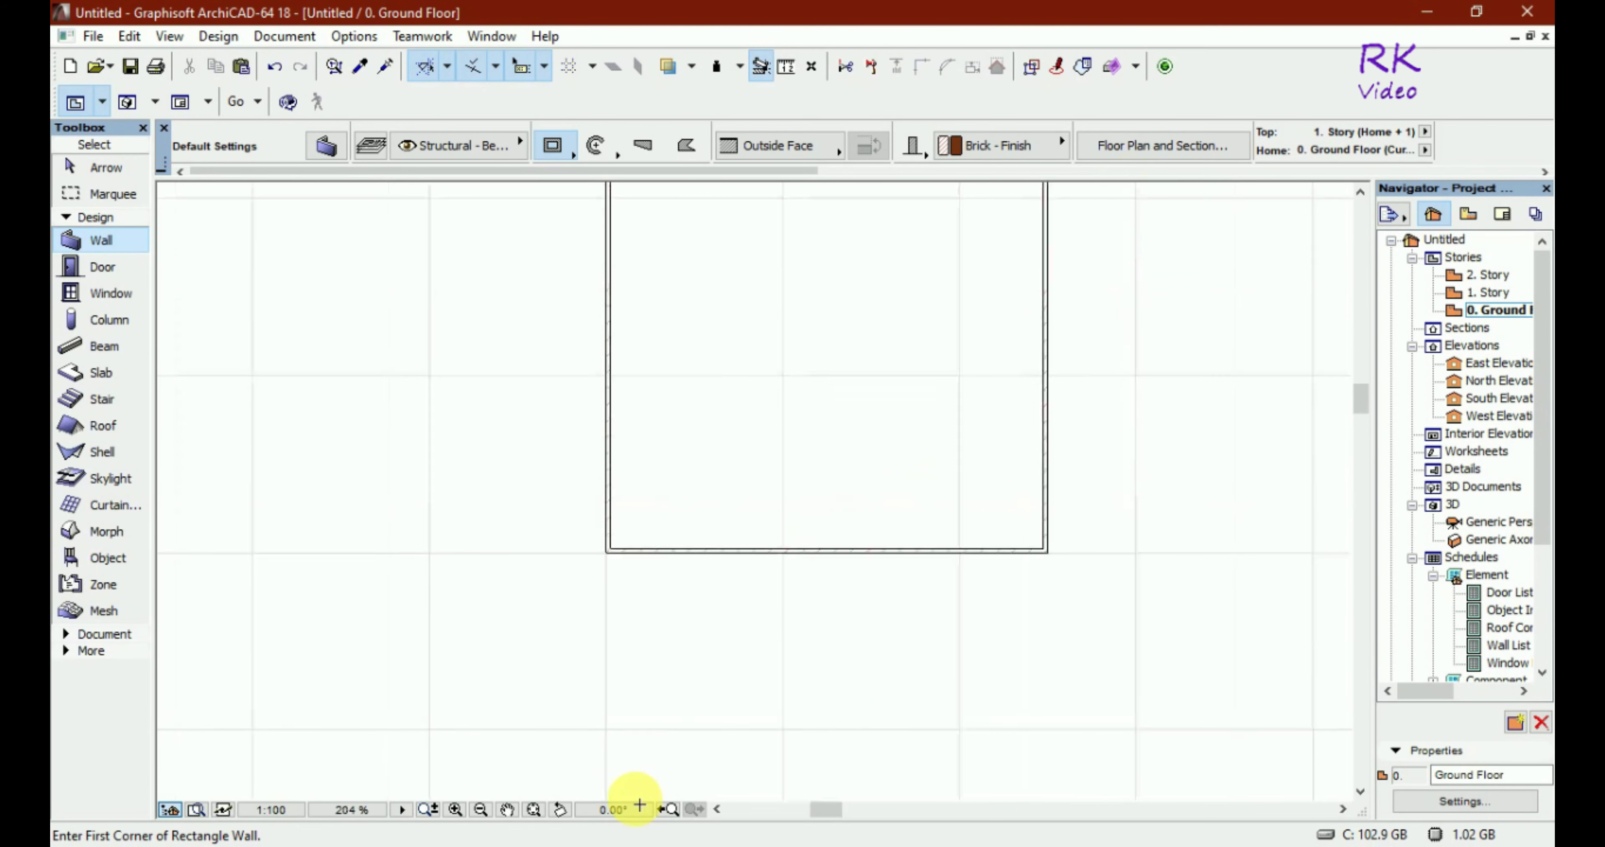
pyautogui.scroll(-3, 638, 804)
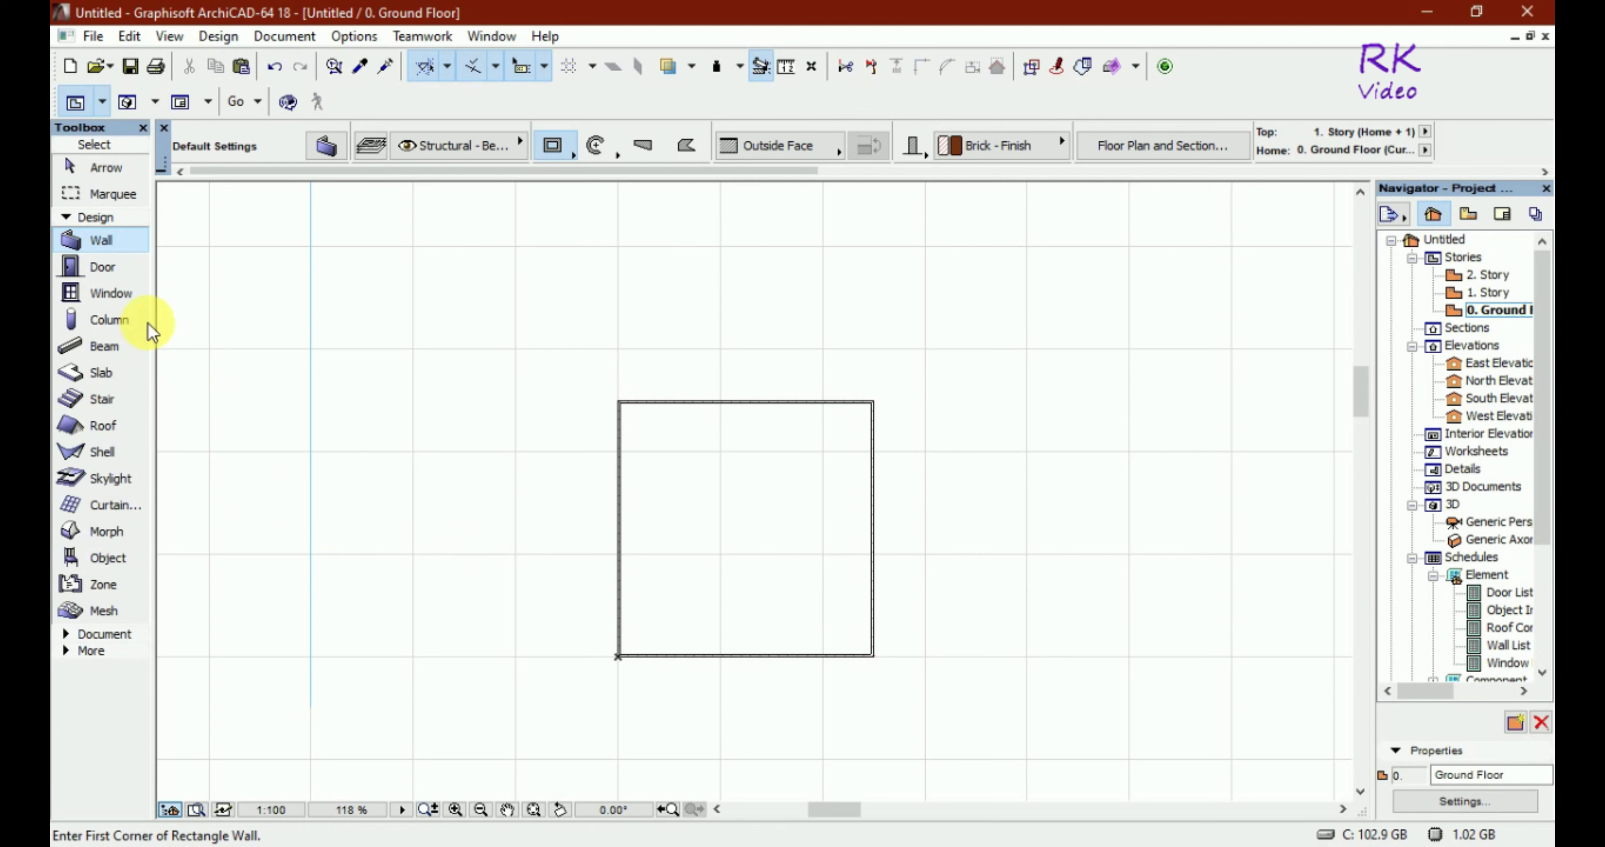
pyautogui.click(618, 598)
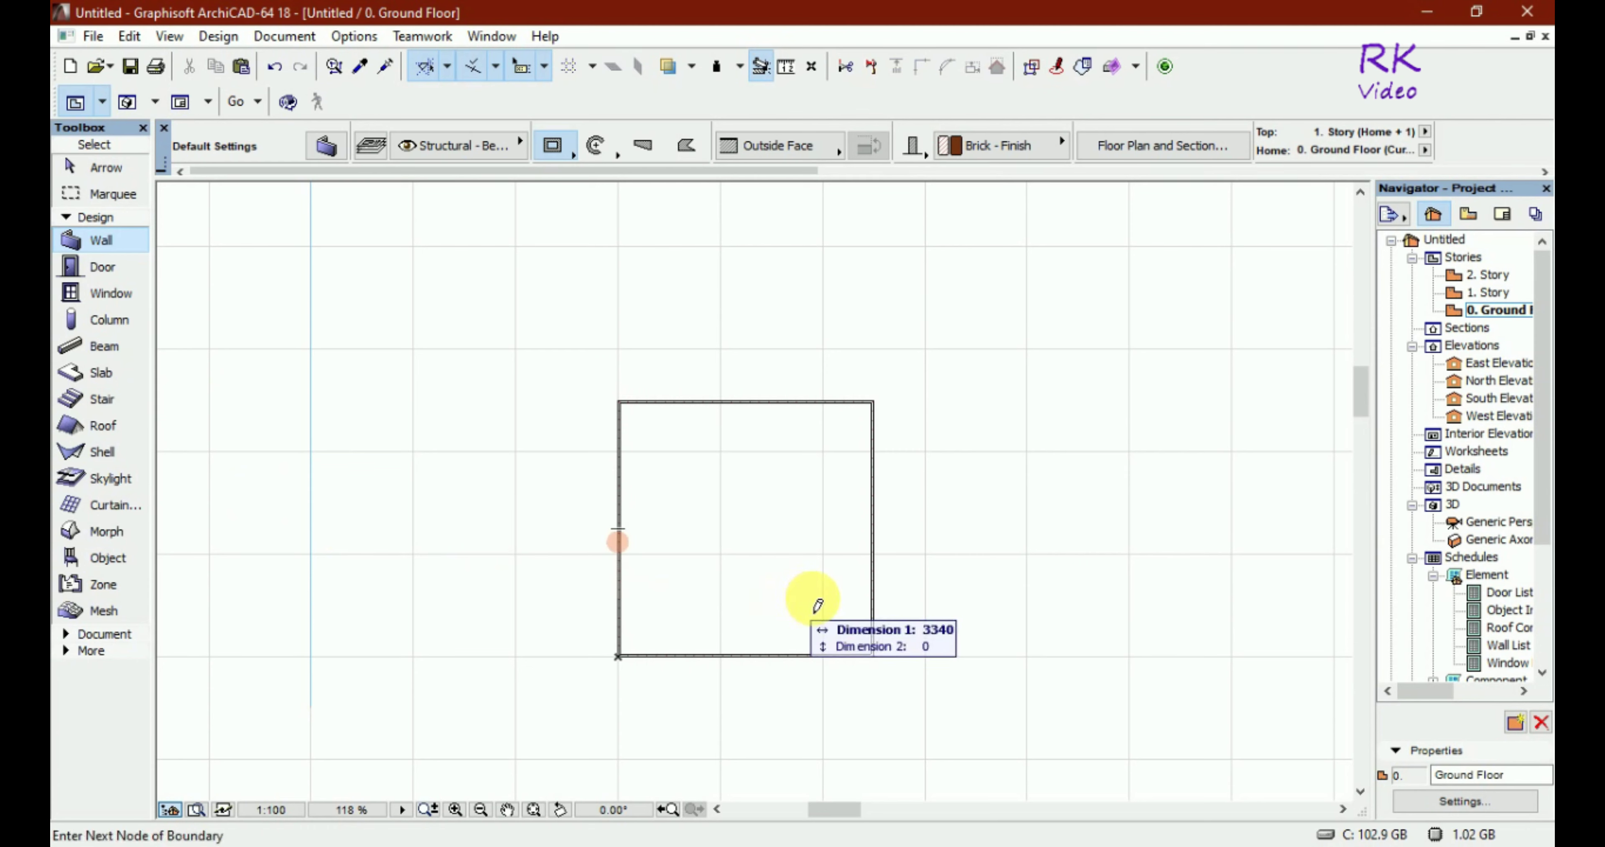
pyautogui.click(874, 599)
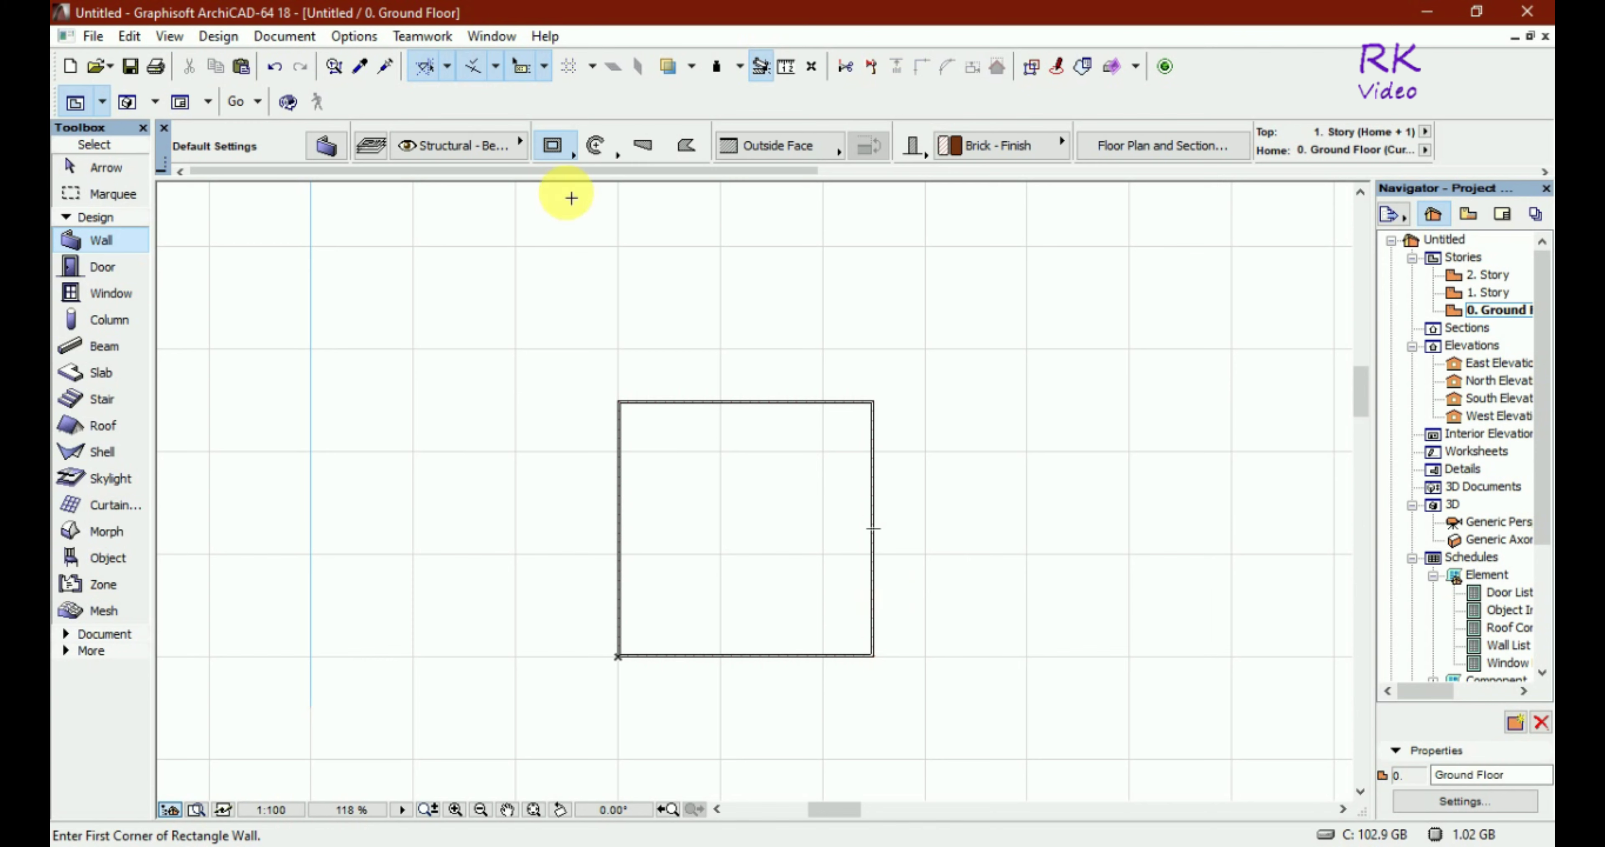
pyautogui.click(572, 155)
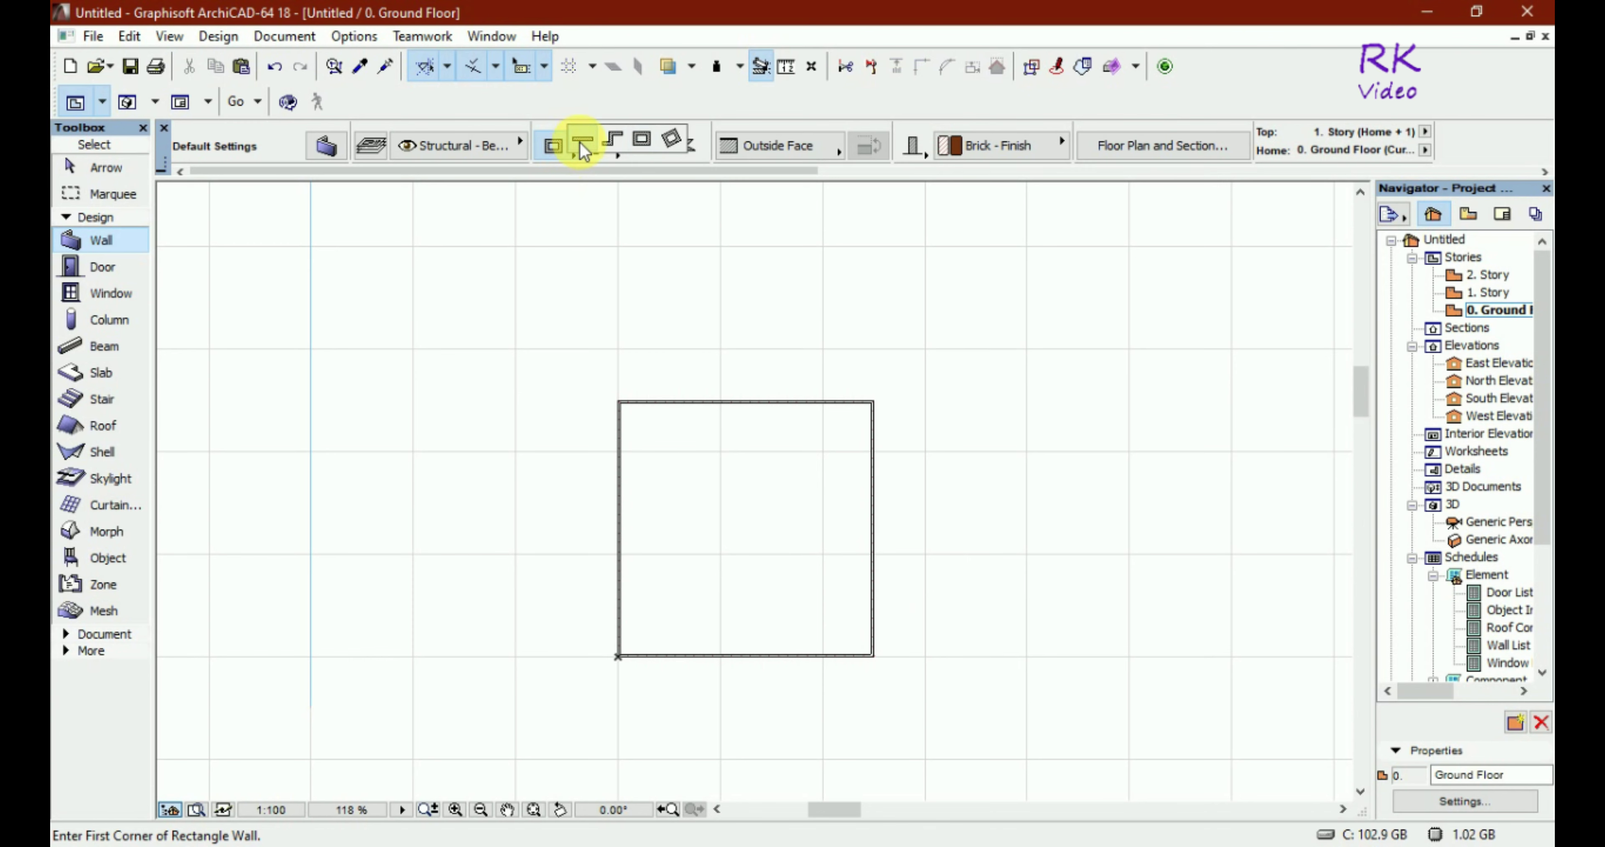
# Draw single straight walls: a bottom-strip cross wall, a central vertical wall, a right partition
pyautogui.click(579, 141)
pyautogui.click(618, 574)
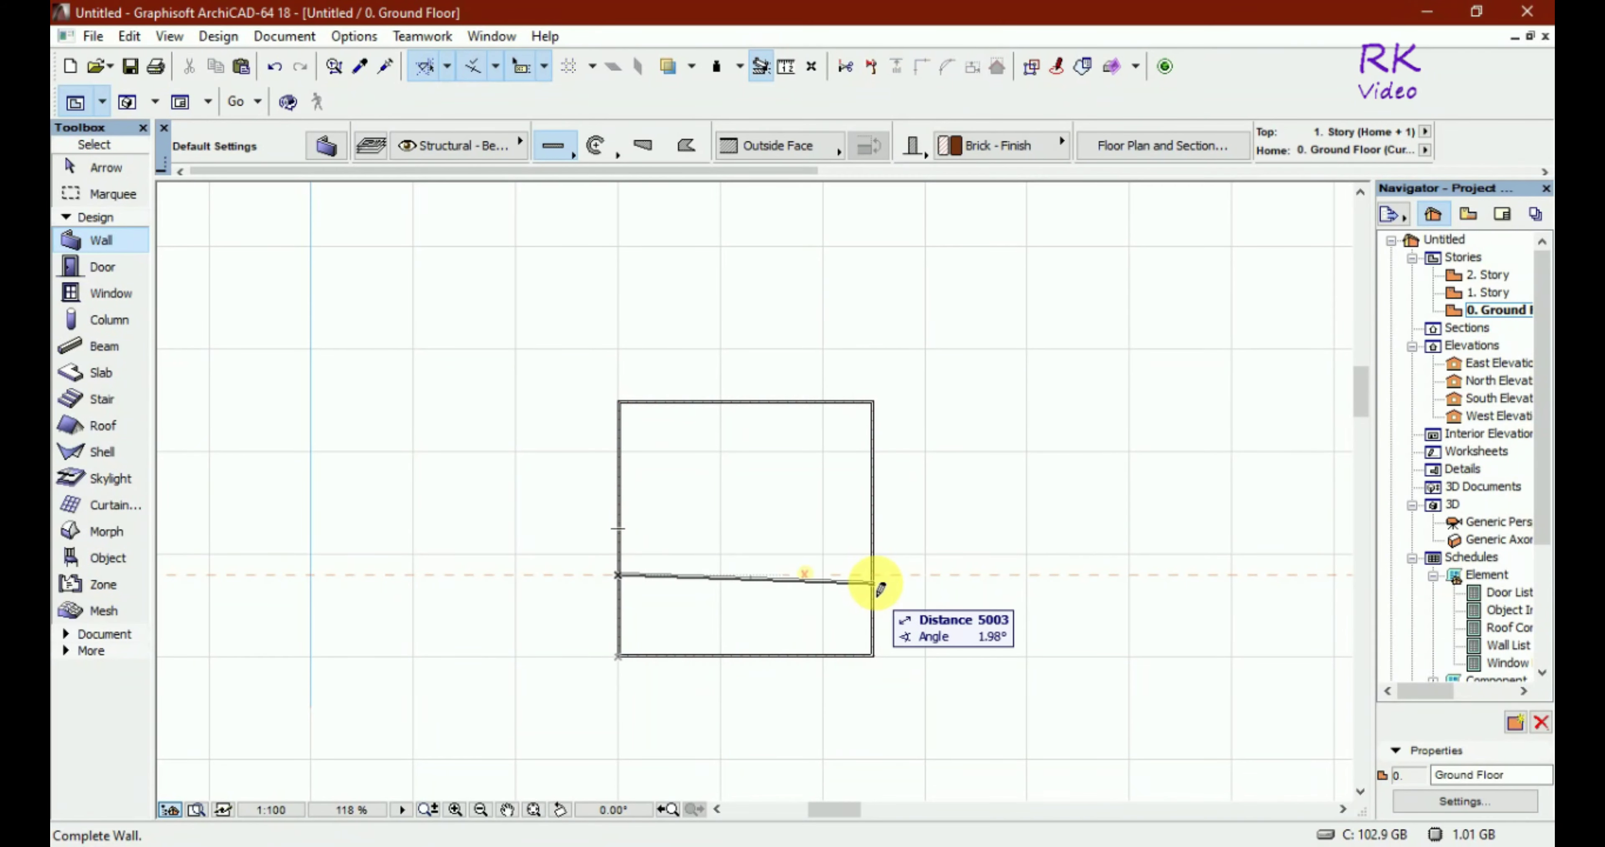
pyautogui.click(872, 574)
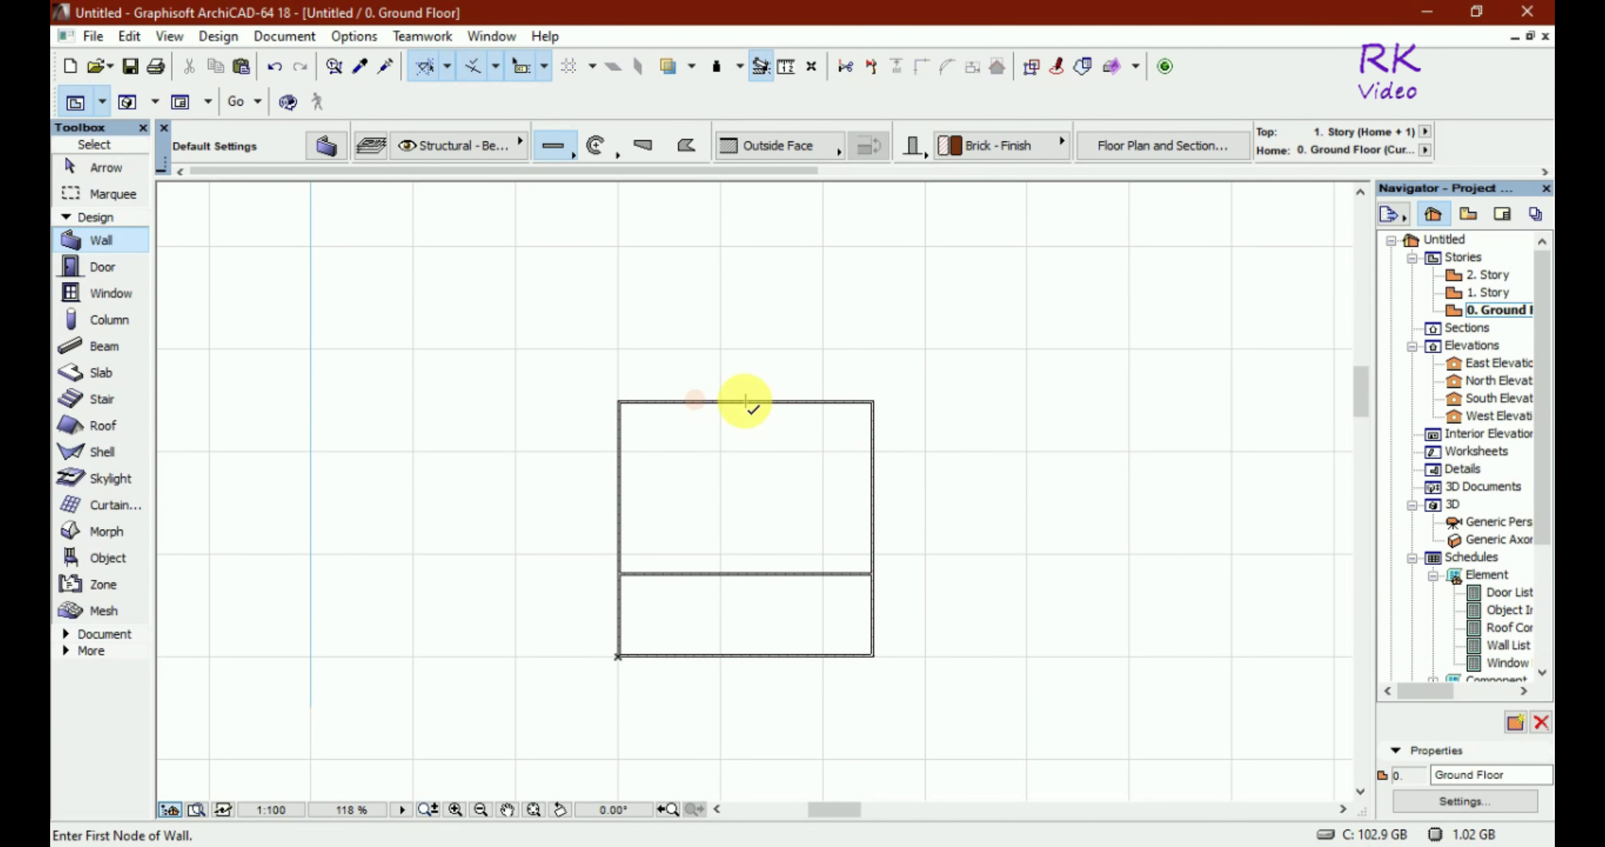
pyautogui.click(745, 401)
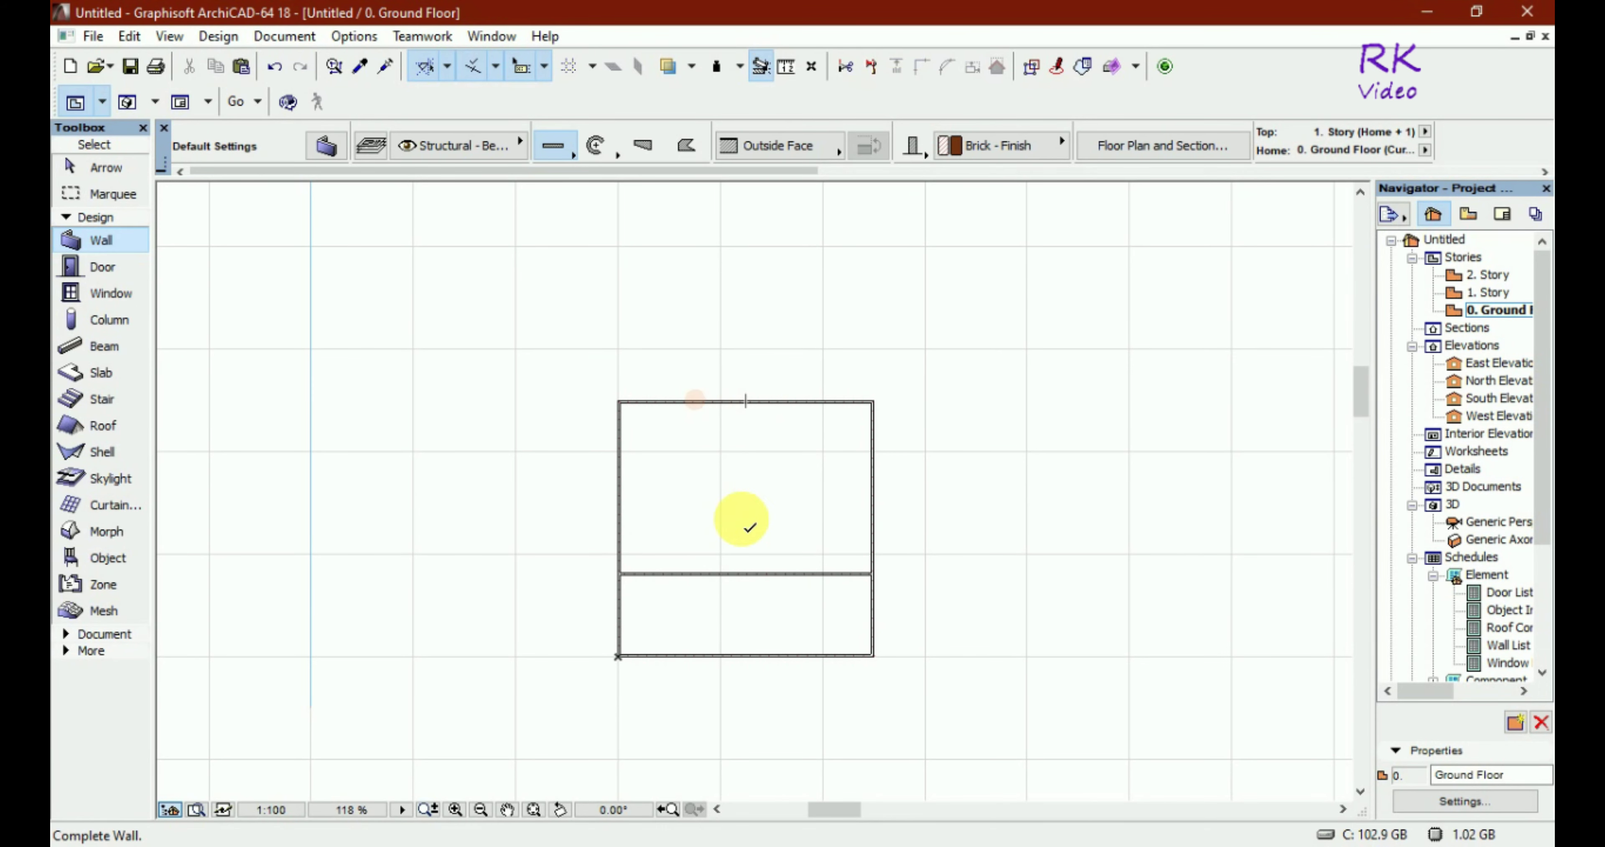
pyautogui.click(751, 576)
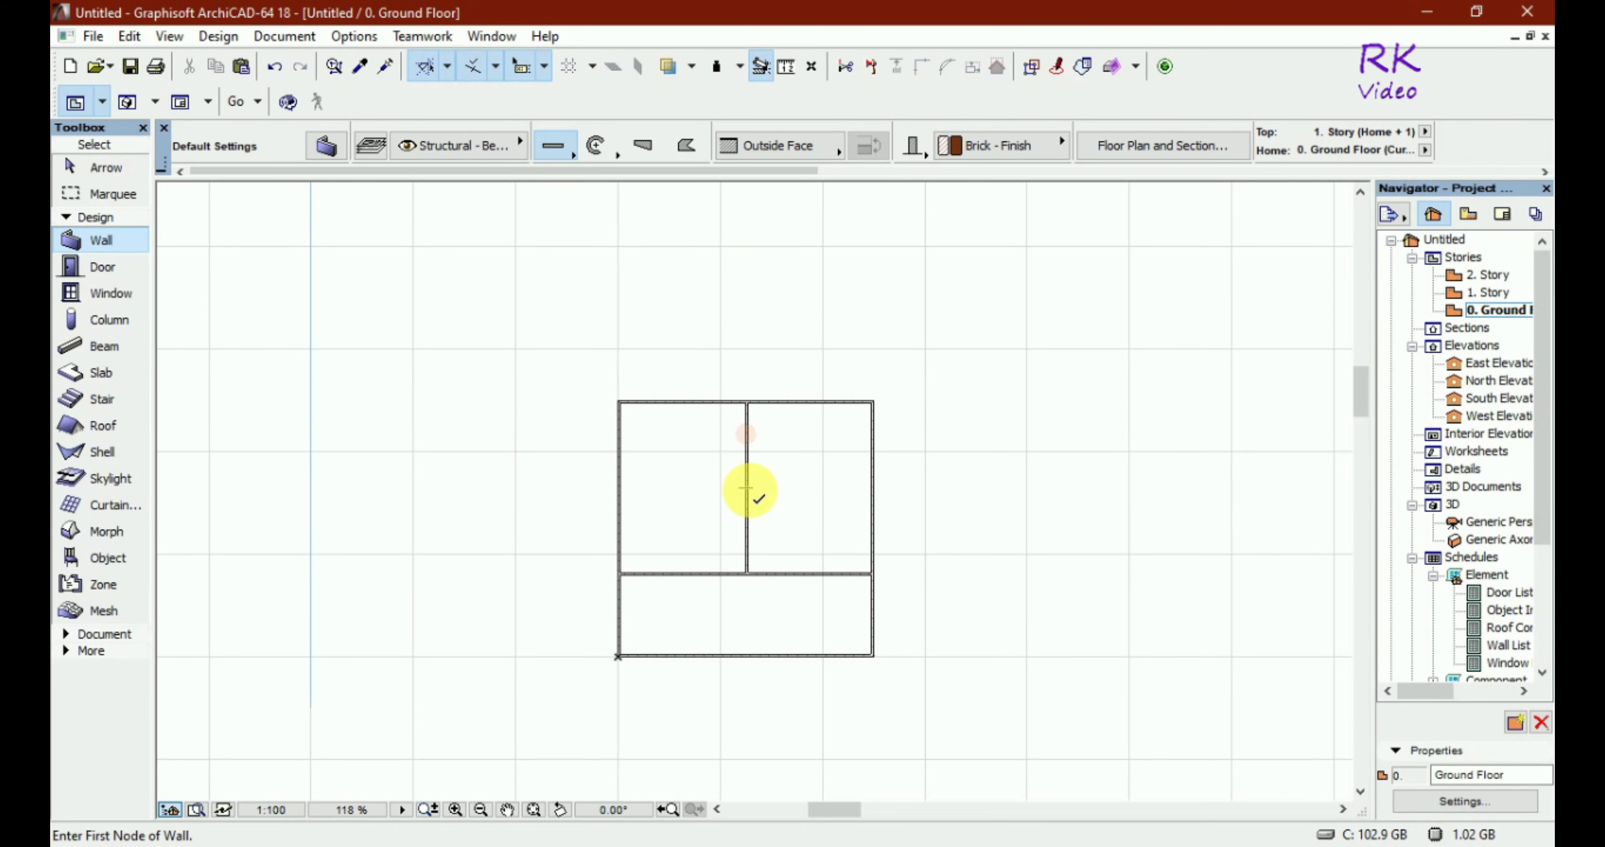
pyautogui.click(745, 487)
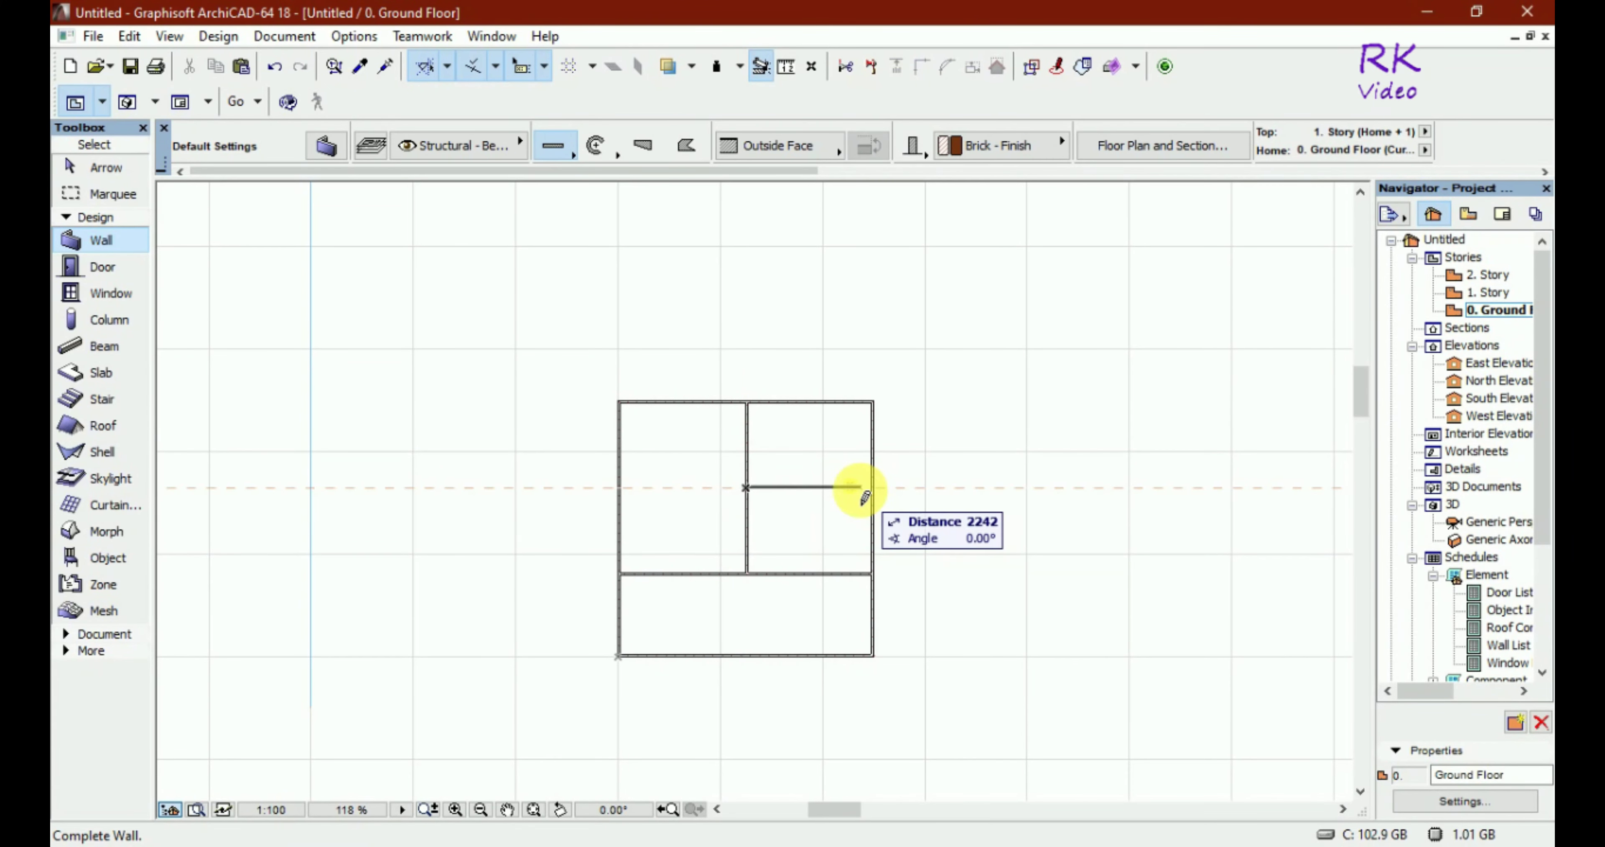
pyautogui.click(870, 489)
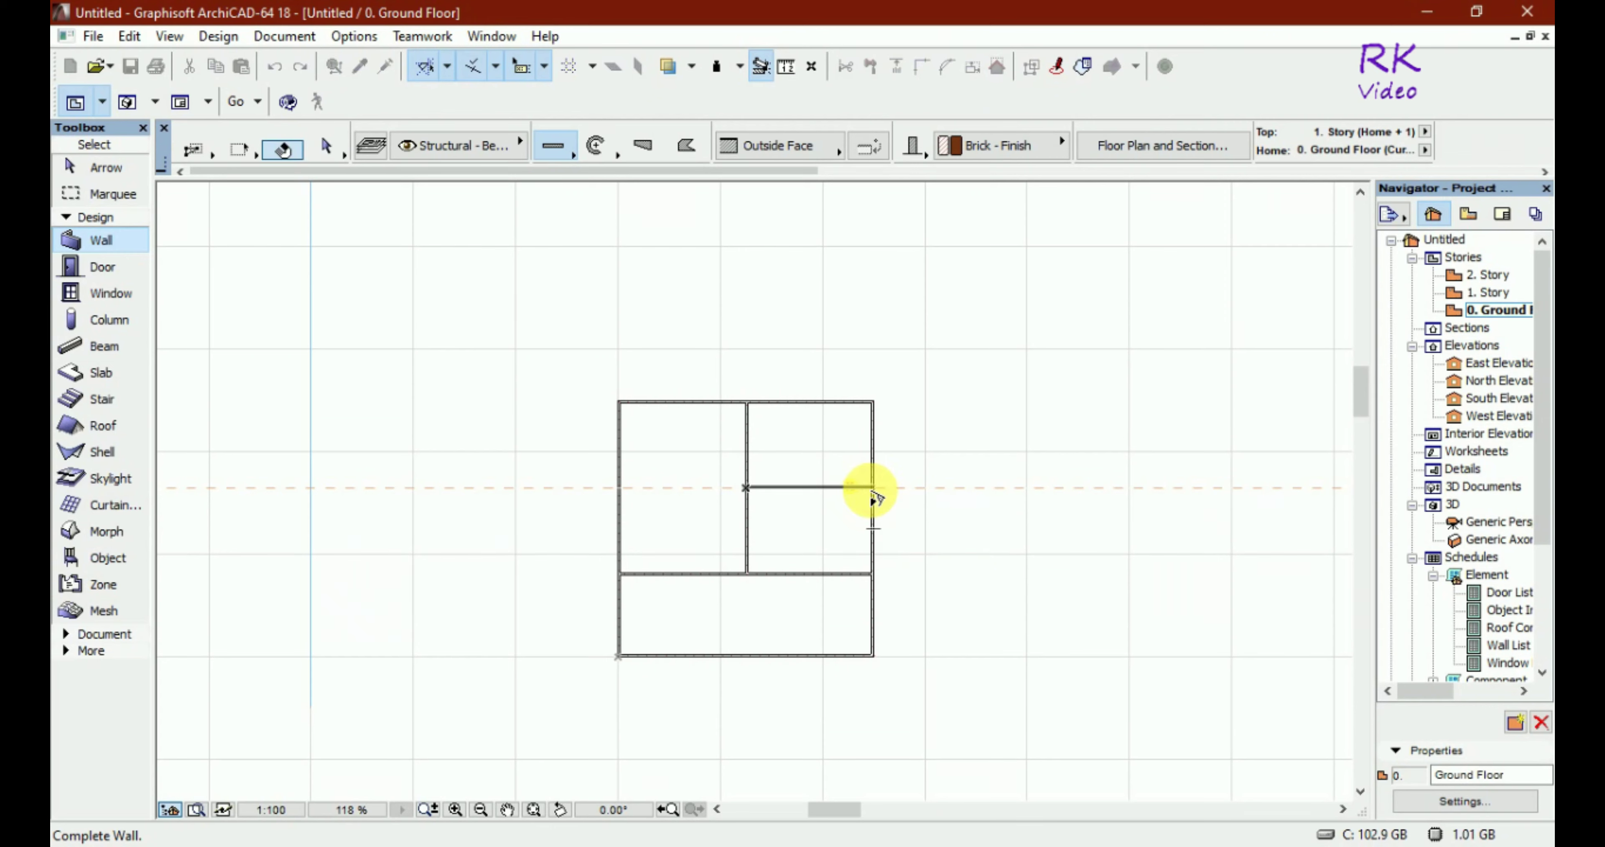
# Split the left side with two horizontal walls from the central wall, forming a small top room
pyautogui.click(745, 467)
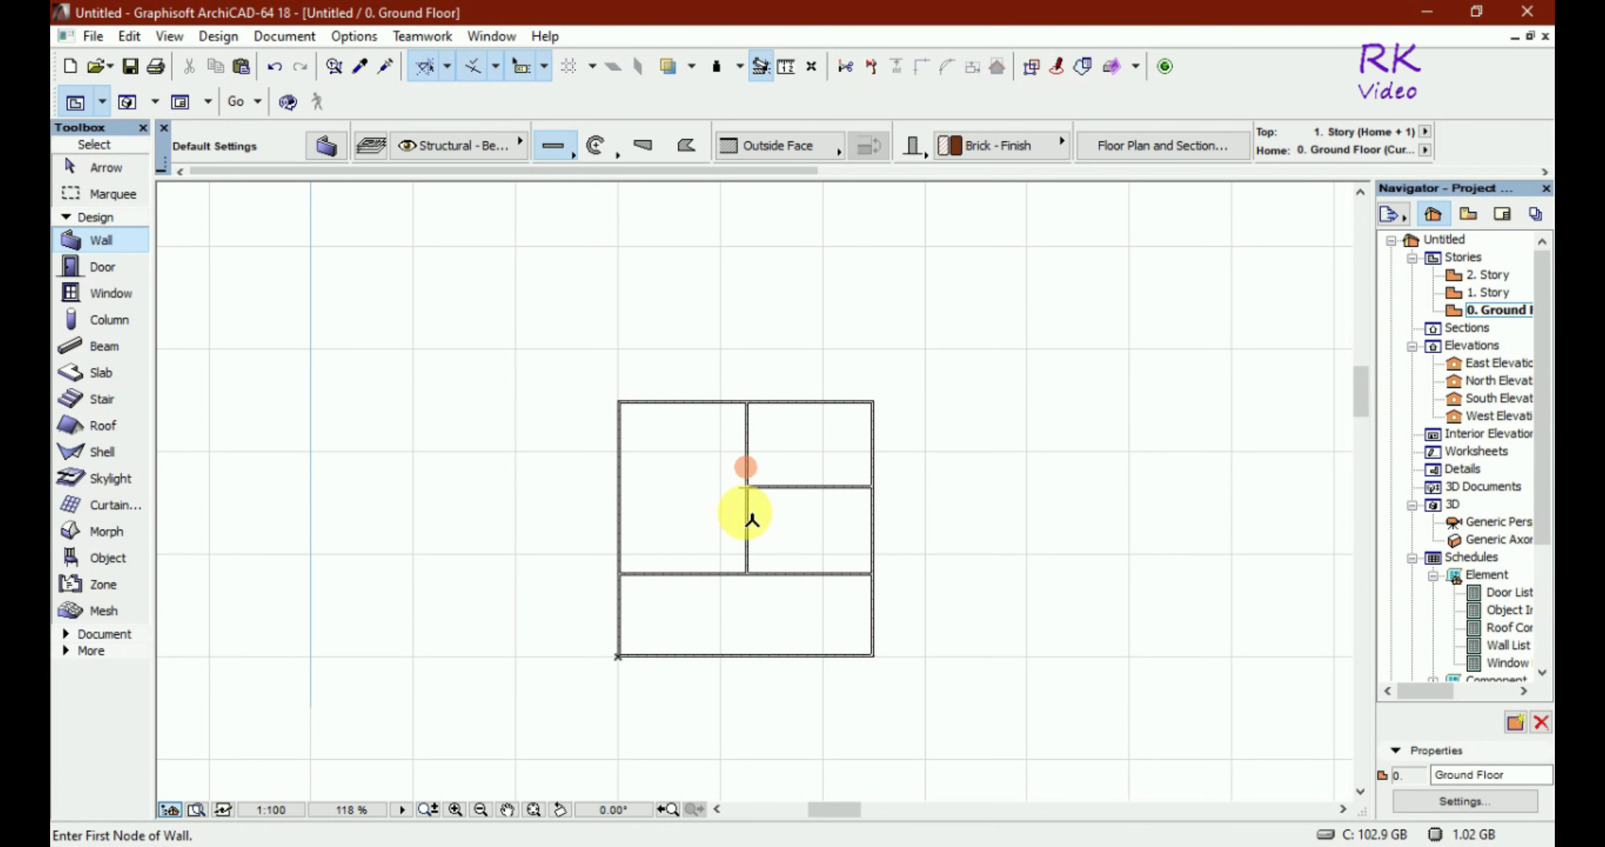
pyautogui.click(746, 513)
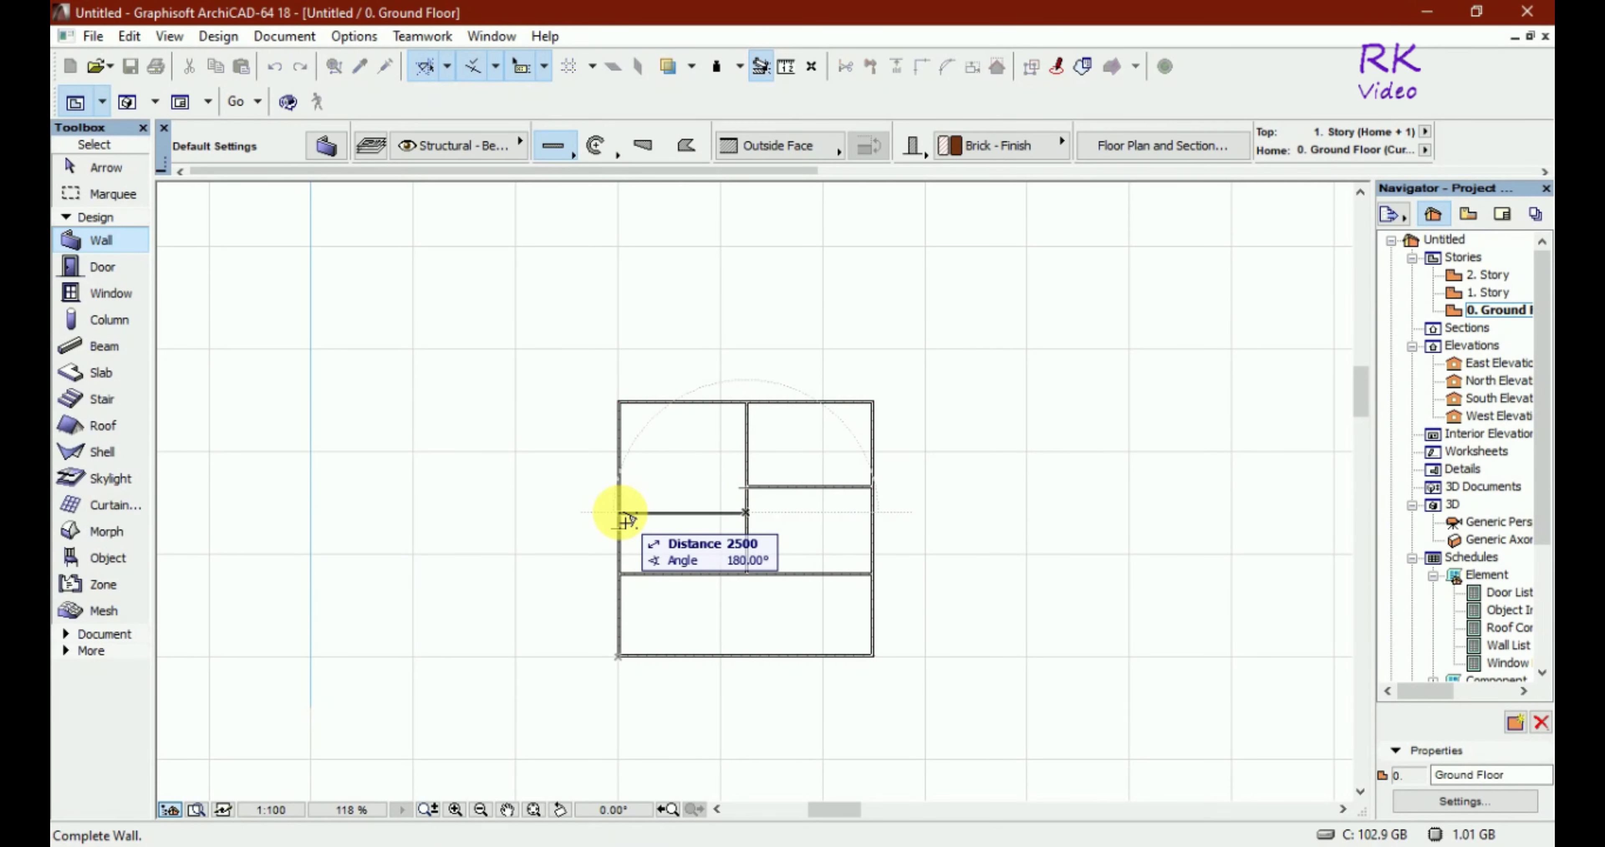
pyautogui.click(621, 513)
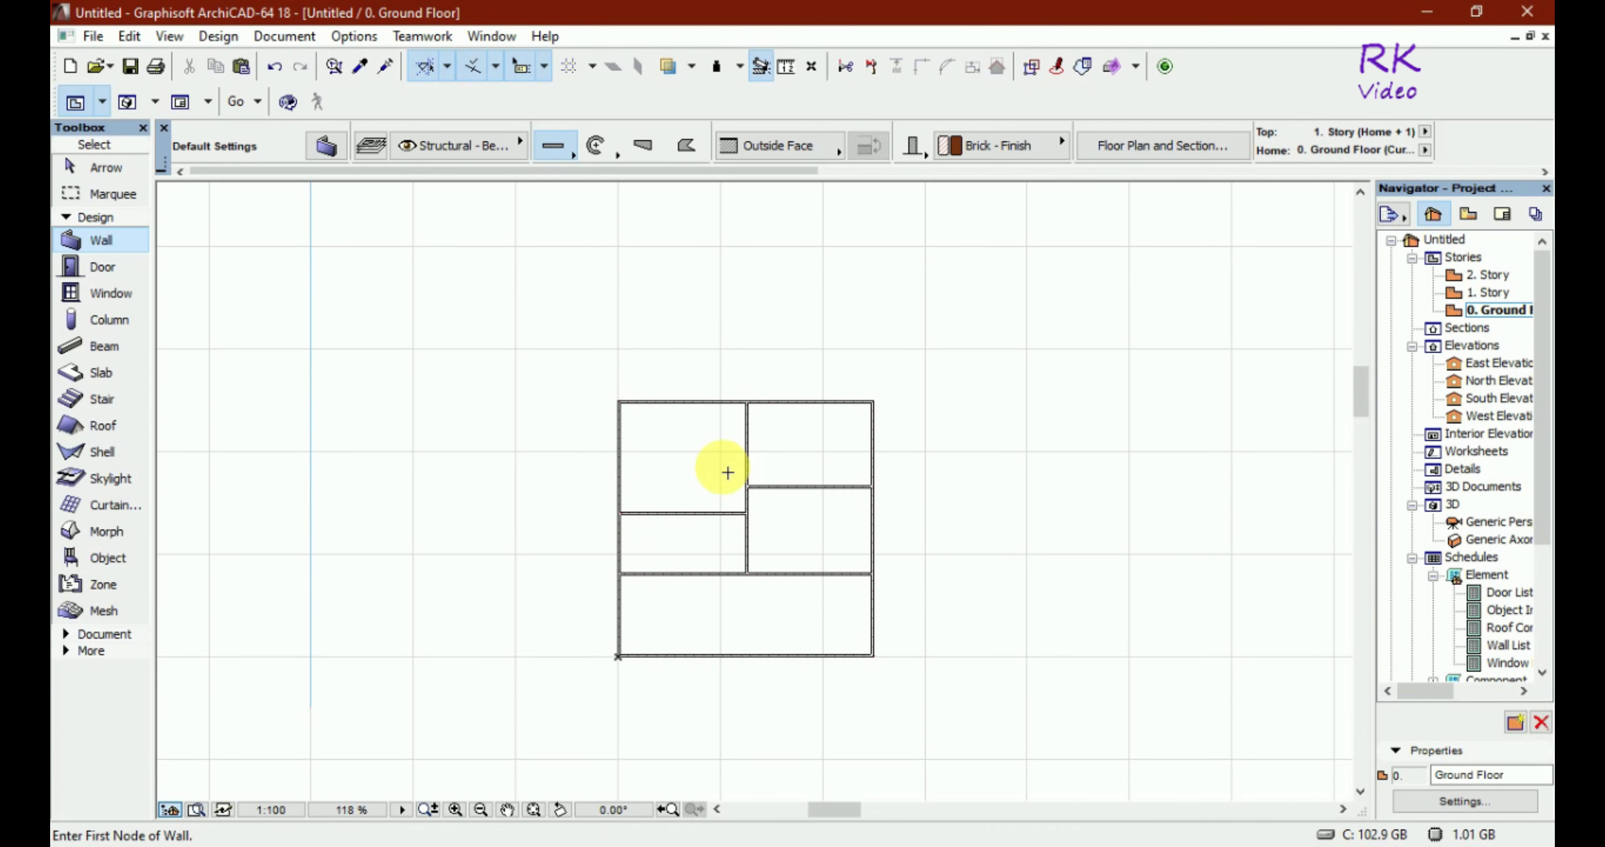
pyautogui.click(745, 438)
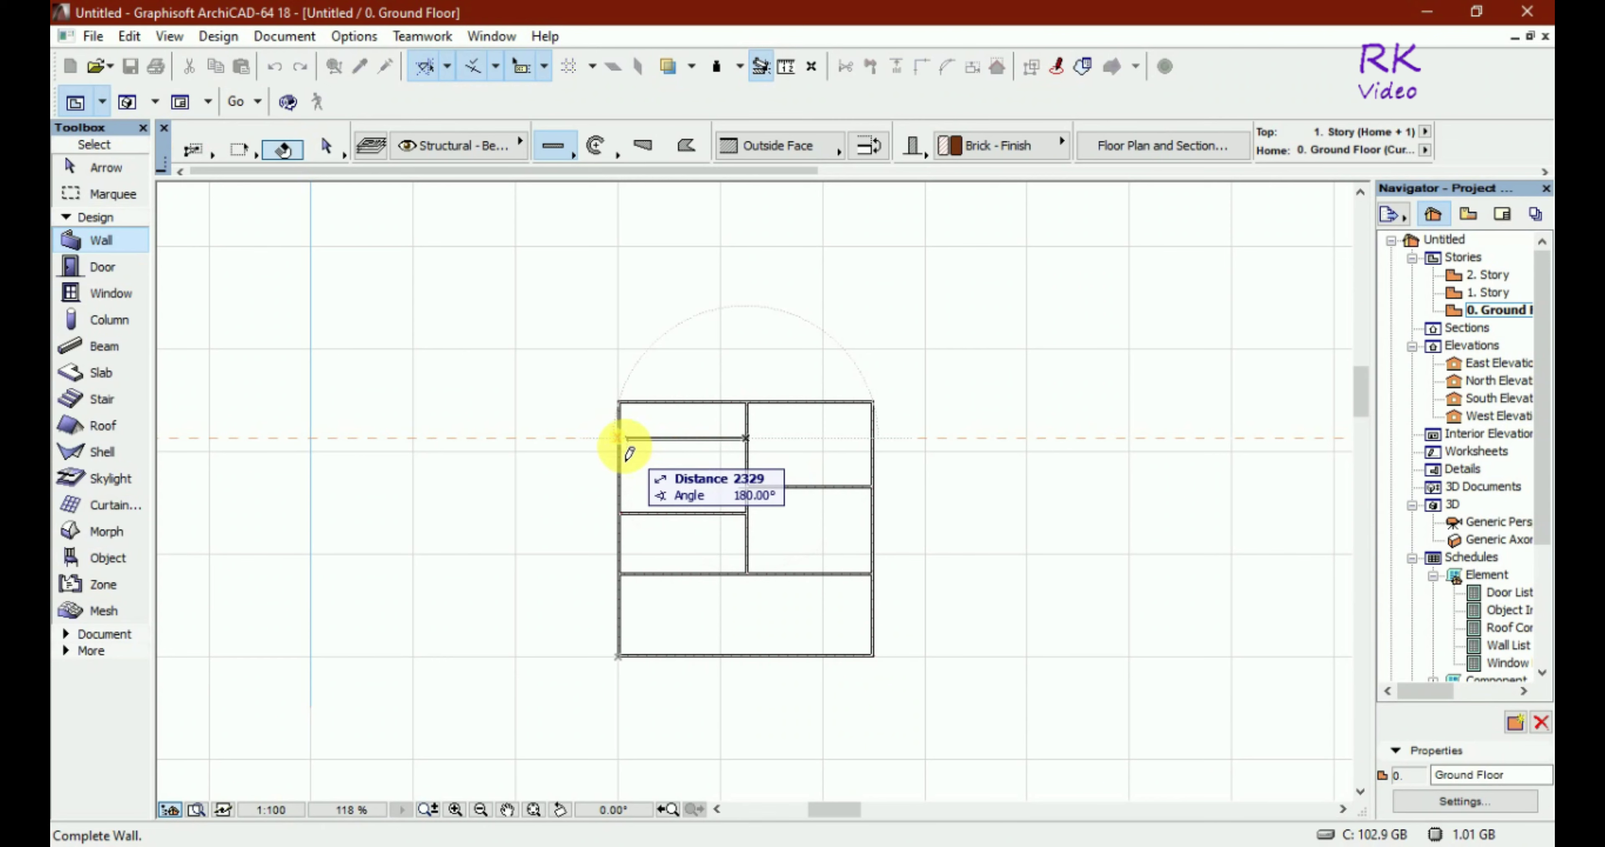
pyautogui.click(620, 450)
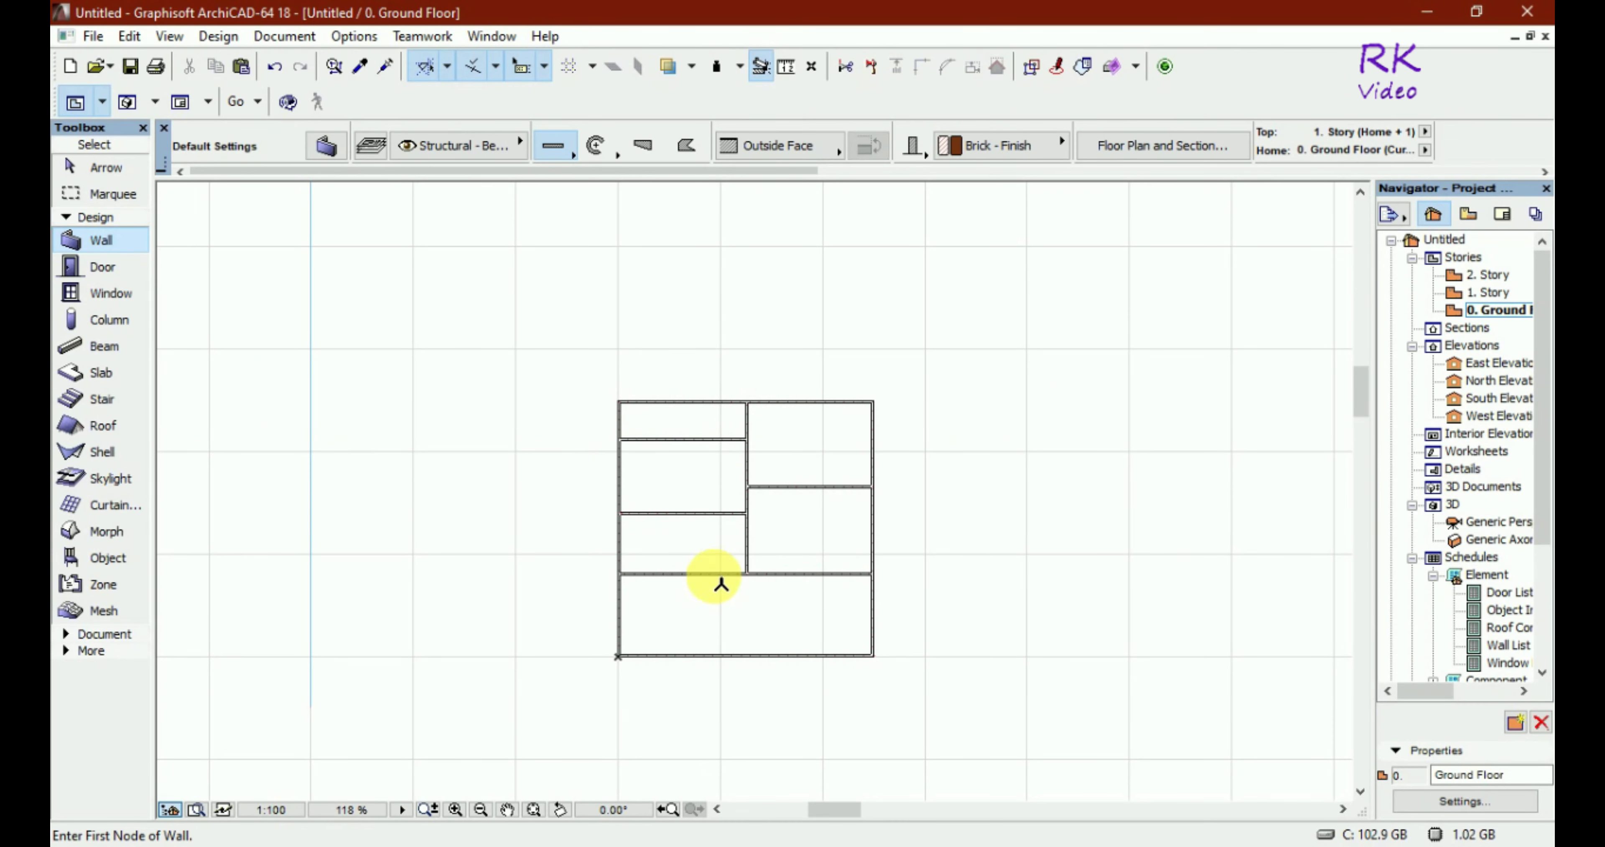
# Divide the bottom strip into three rooms with two short vertical walls
pyautogui.click(704, 575)
pyautogui.click(702, 657)
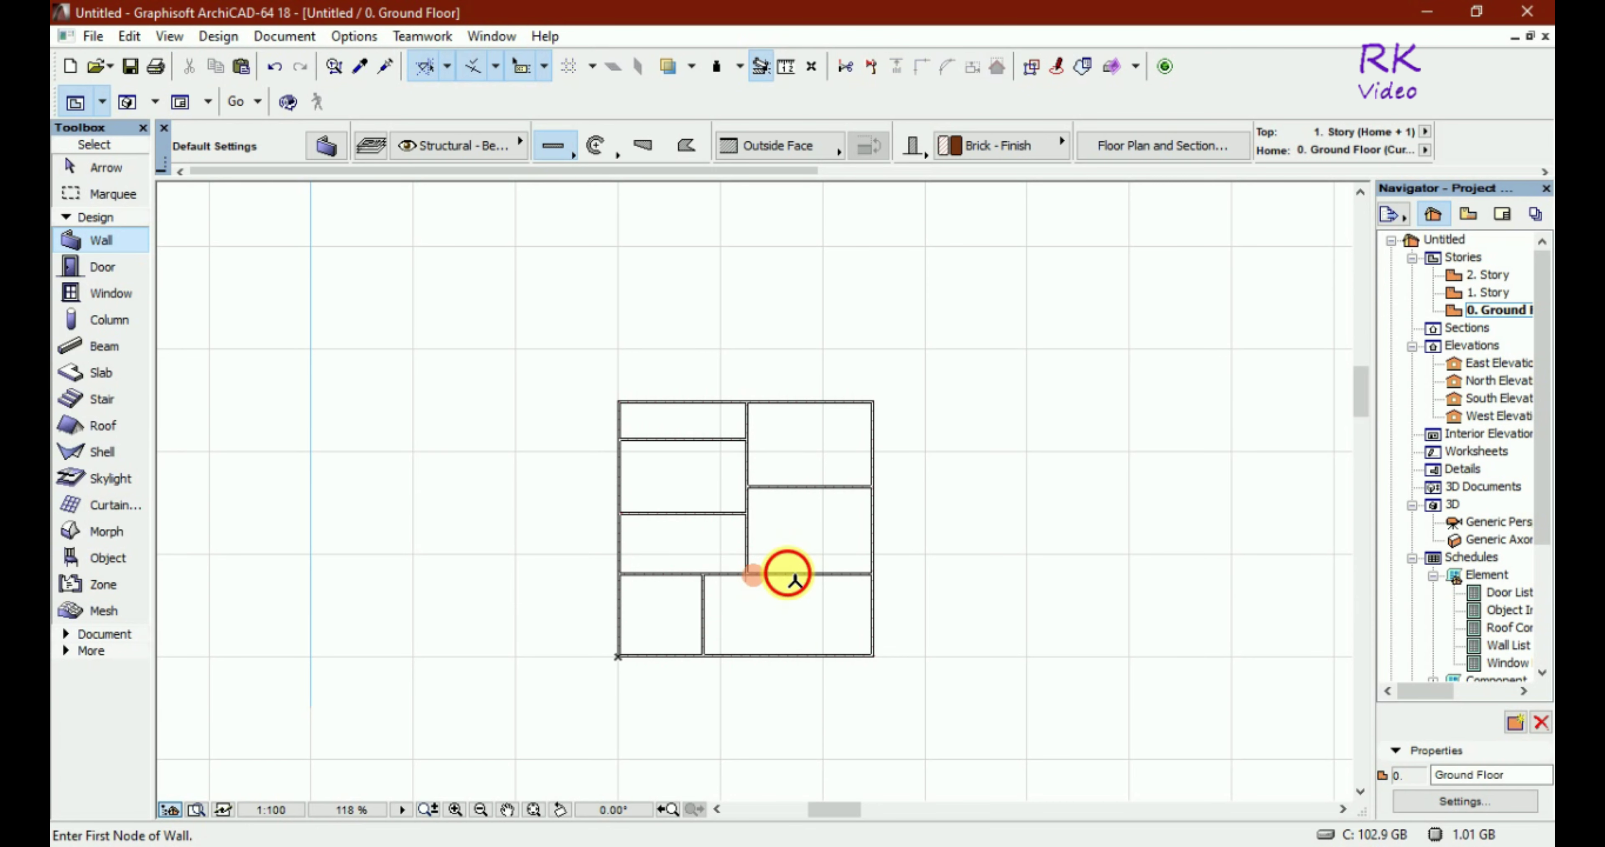
pyautogui.click(787, 574)
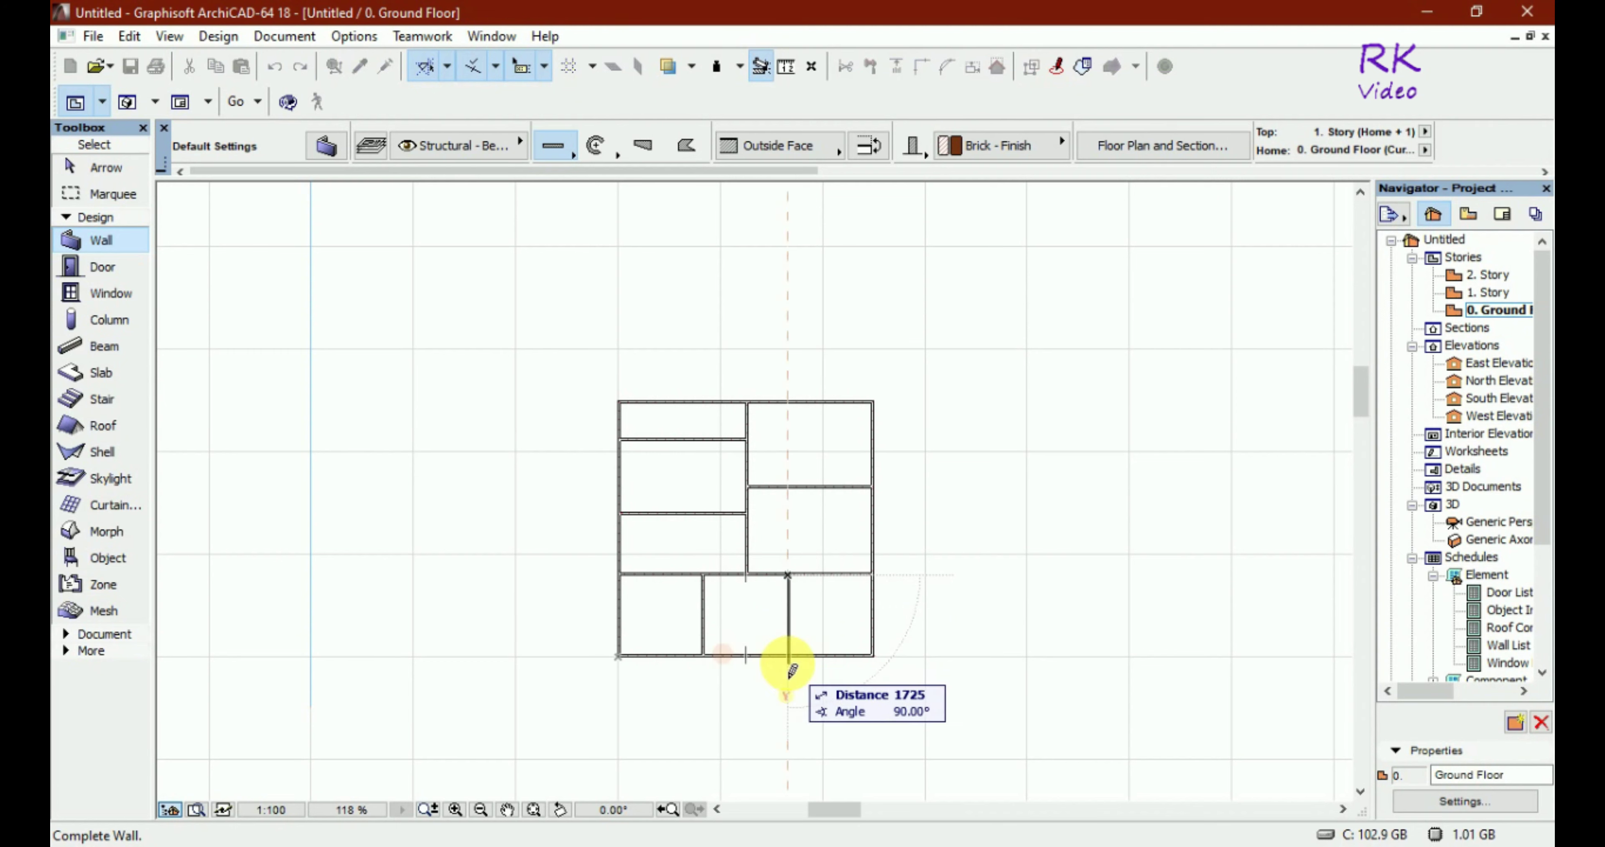
pyautogui.click(789, 658)
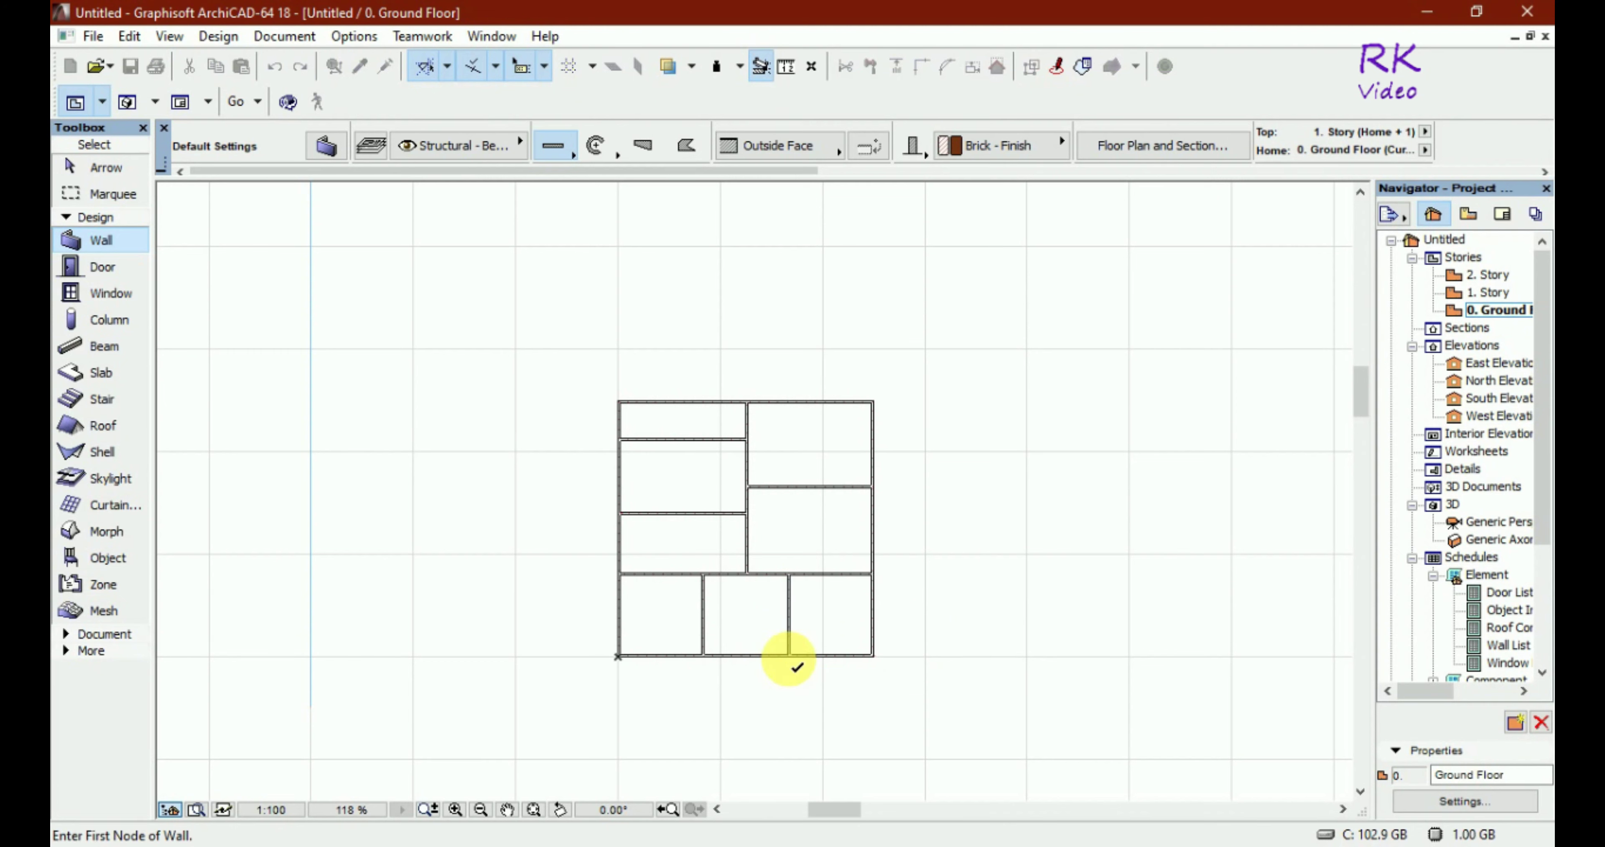
# Place doors in the bottom exterior wall for the three bottom rooms and in both bottom partitions
pyautogui.click(112, 269)
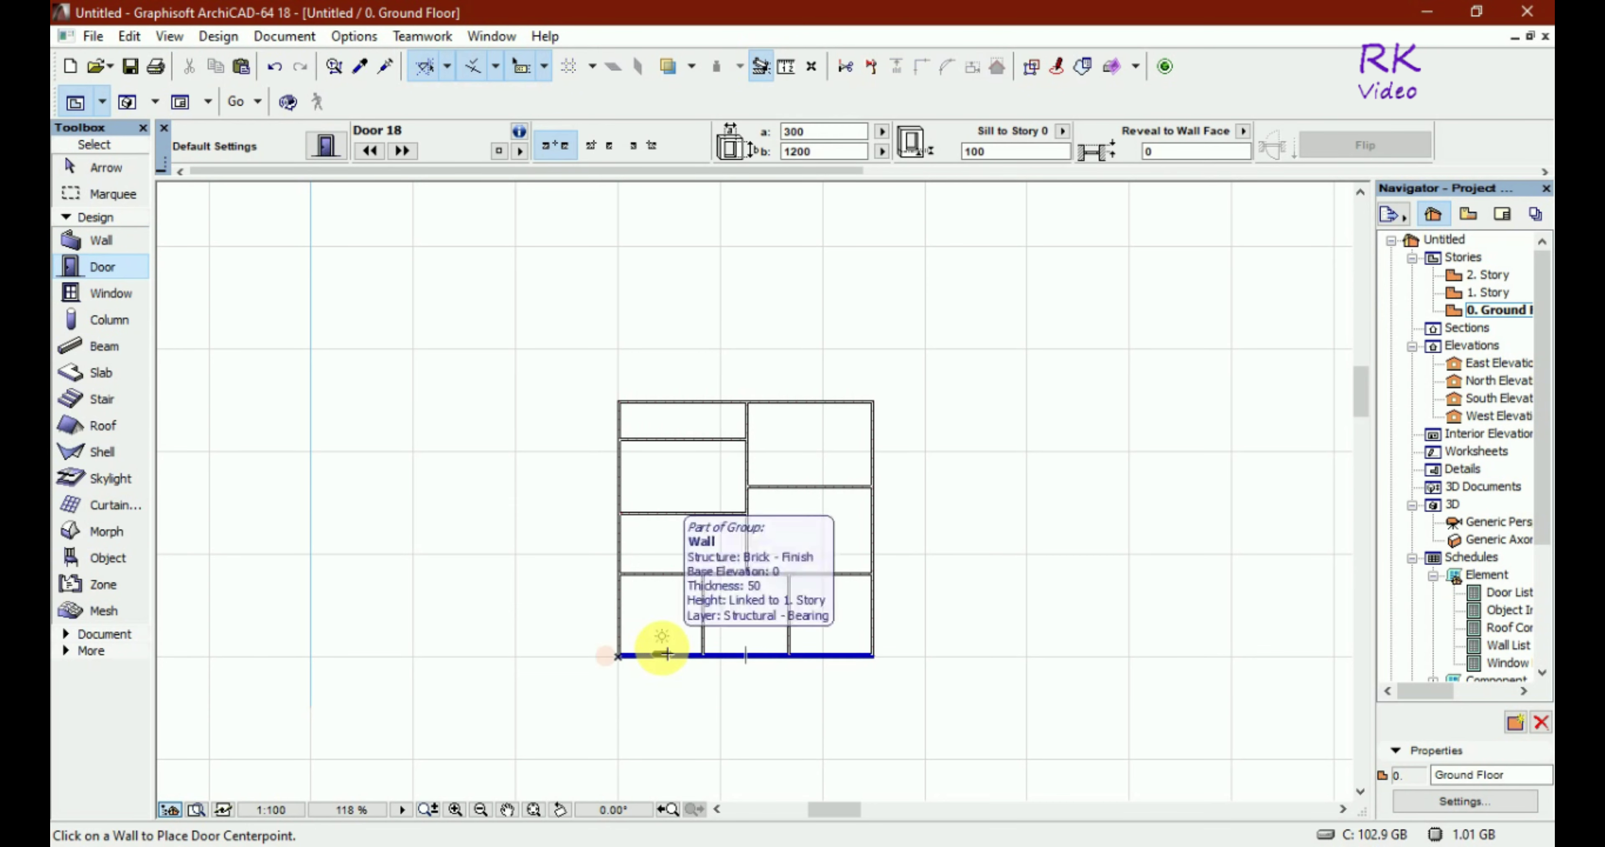
pyautogui.click(669, 619)
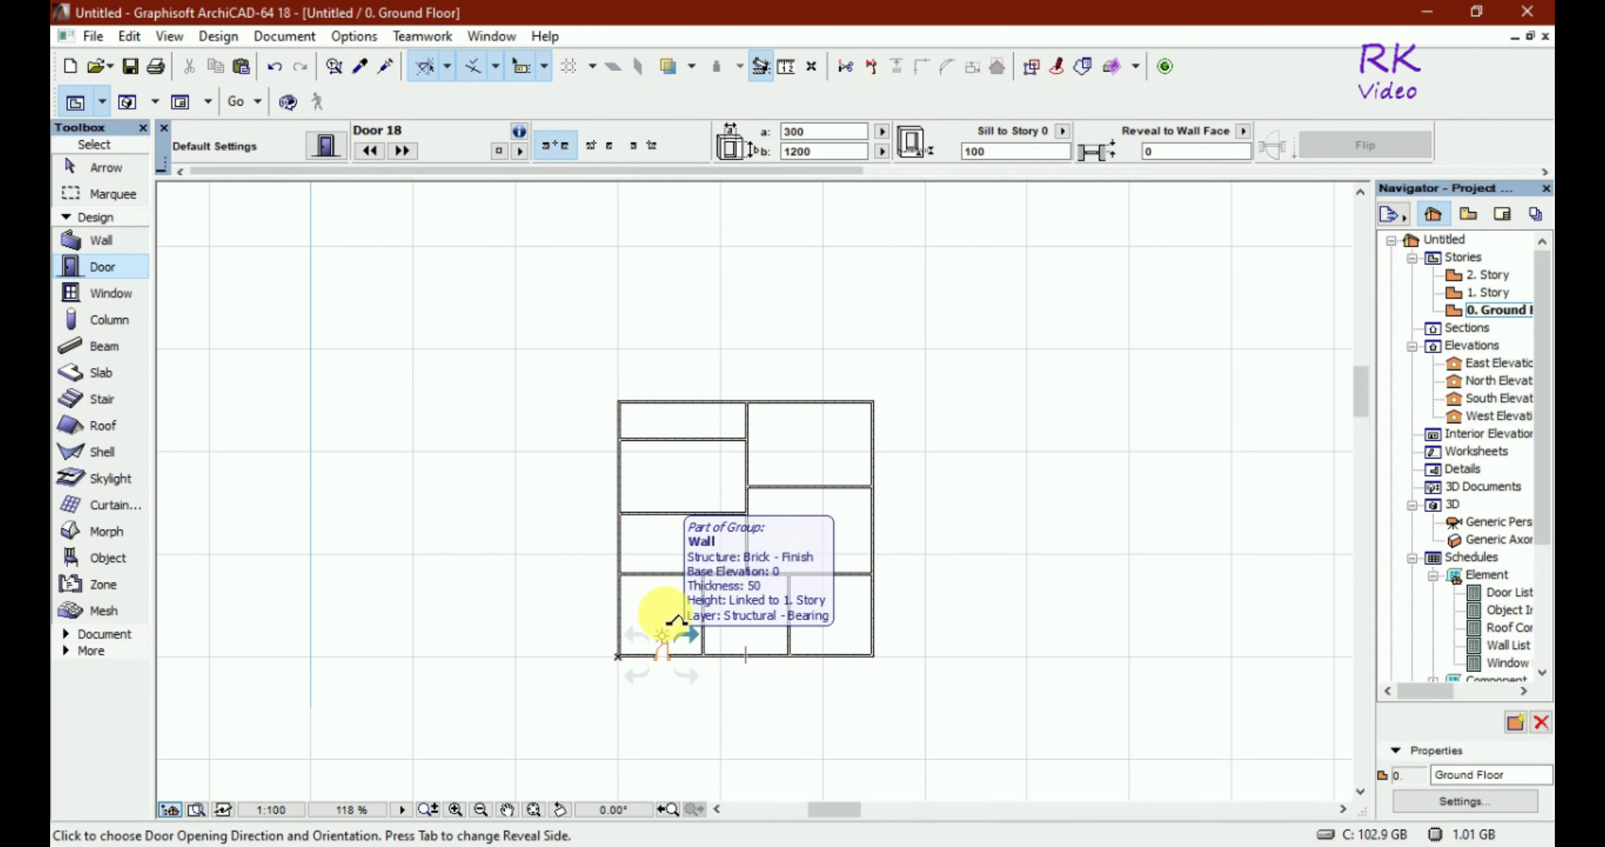
pyautogui.click(676, 617)
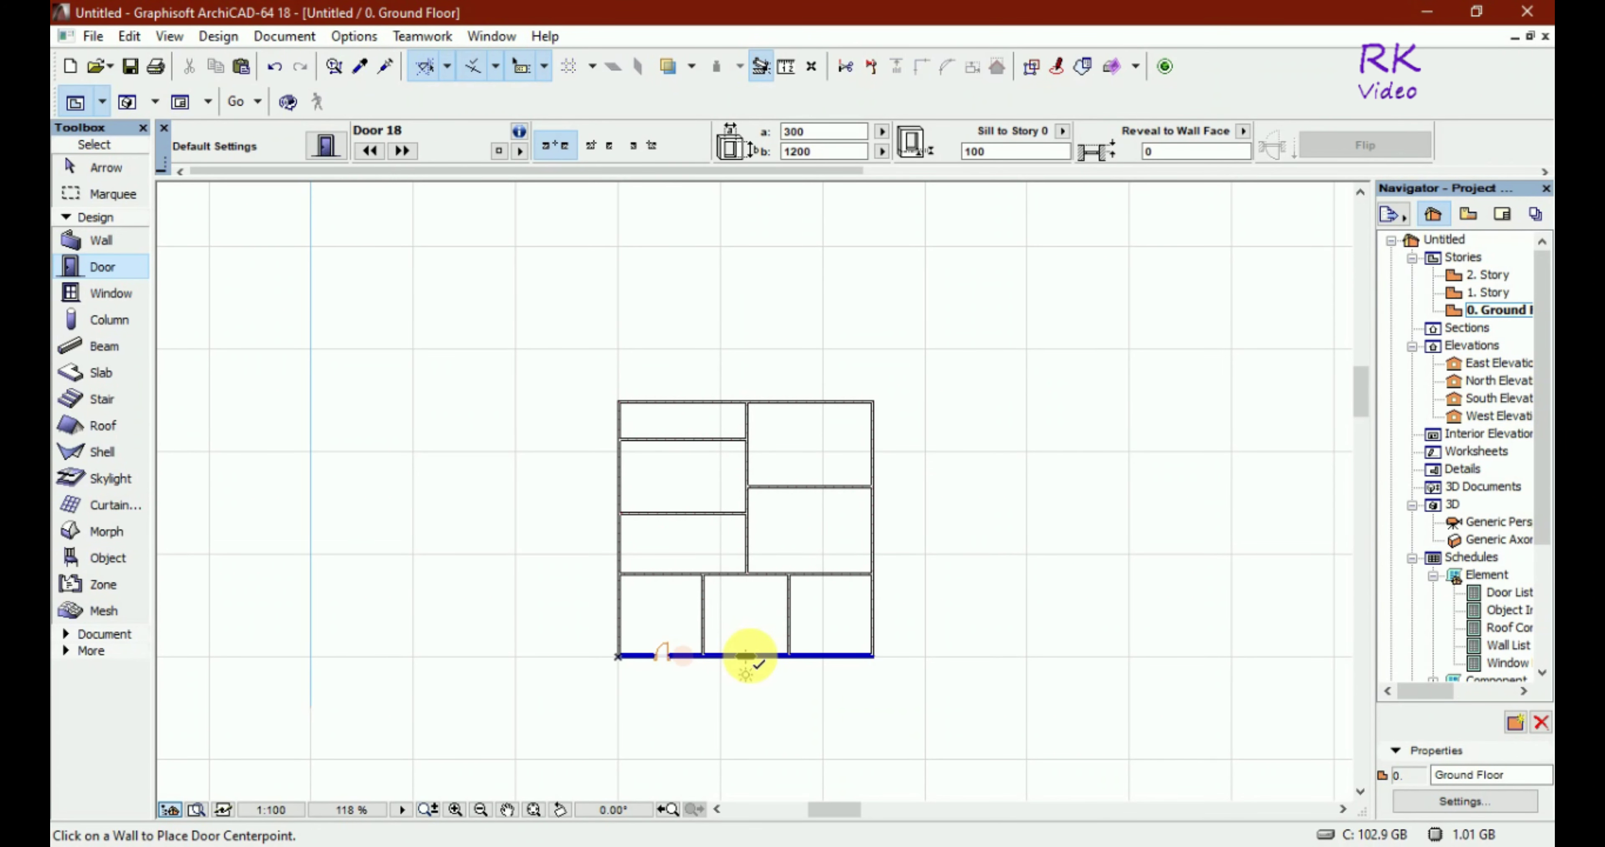
pyautogui.click(767, 633)
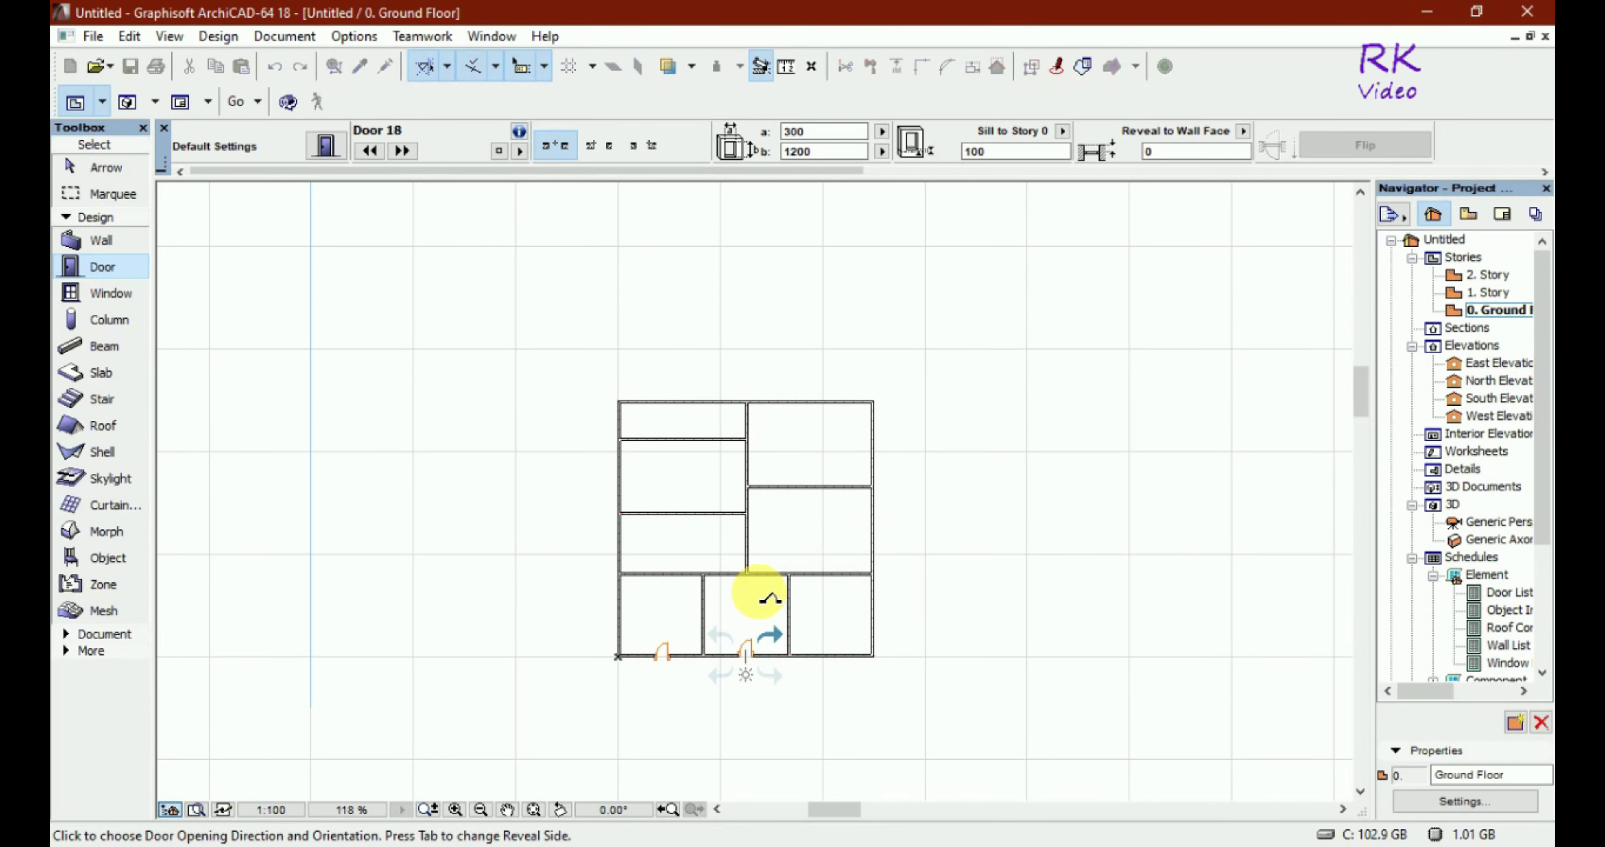
pyautogui.click(763, 597)
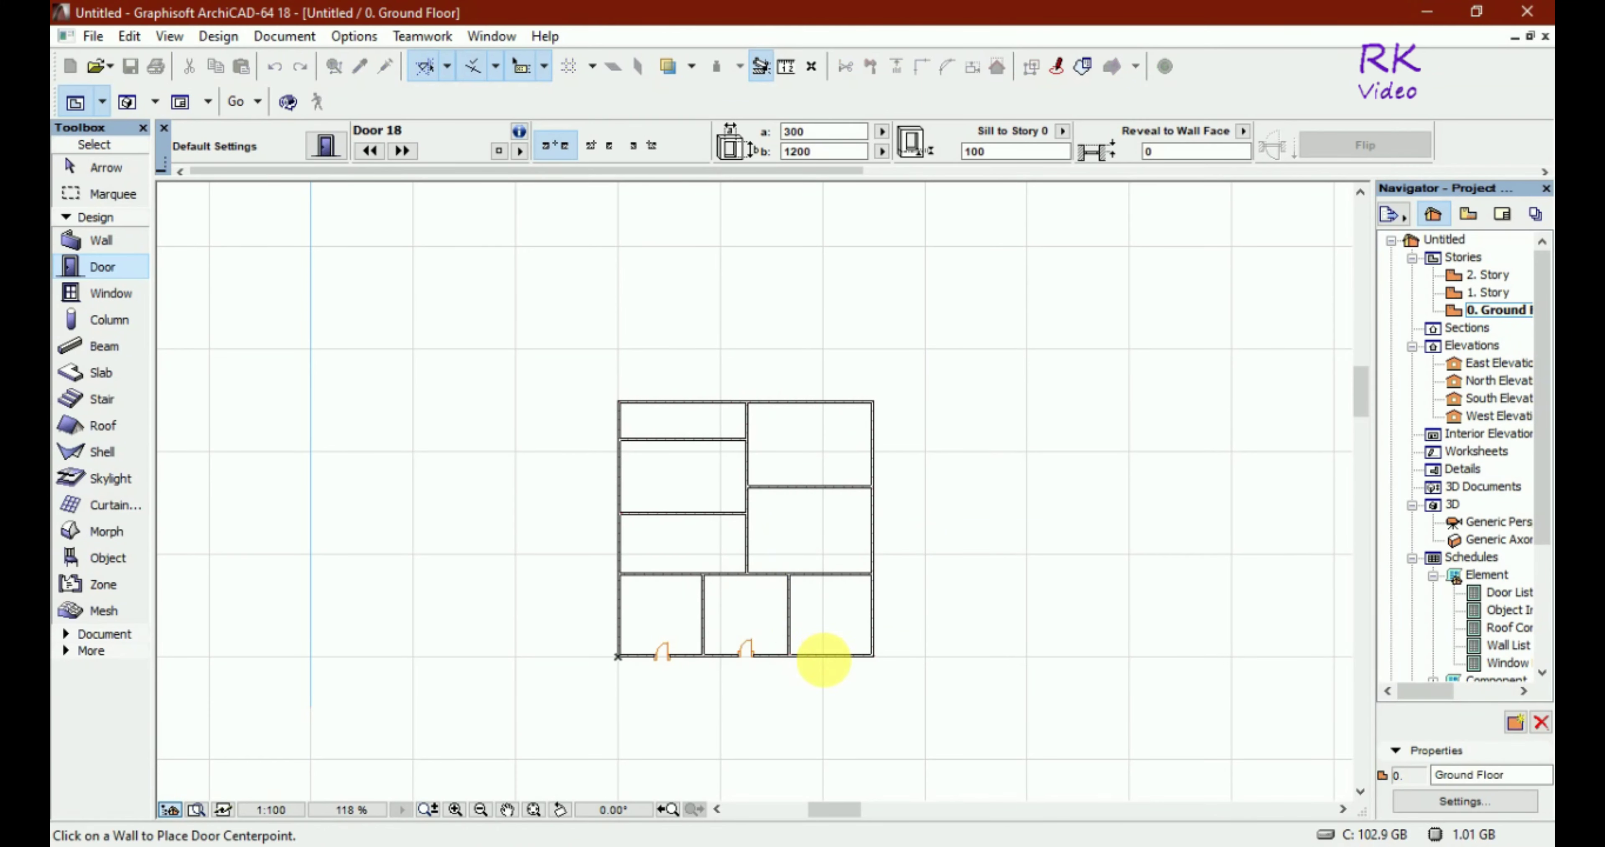
pyautogui.click(831, 655)
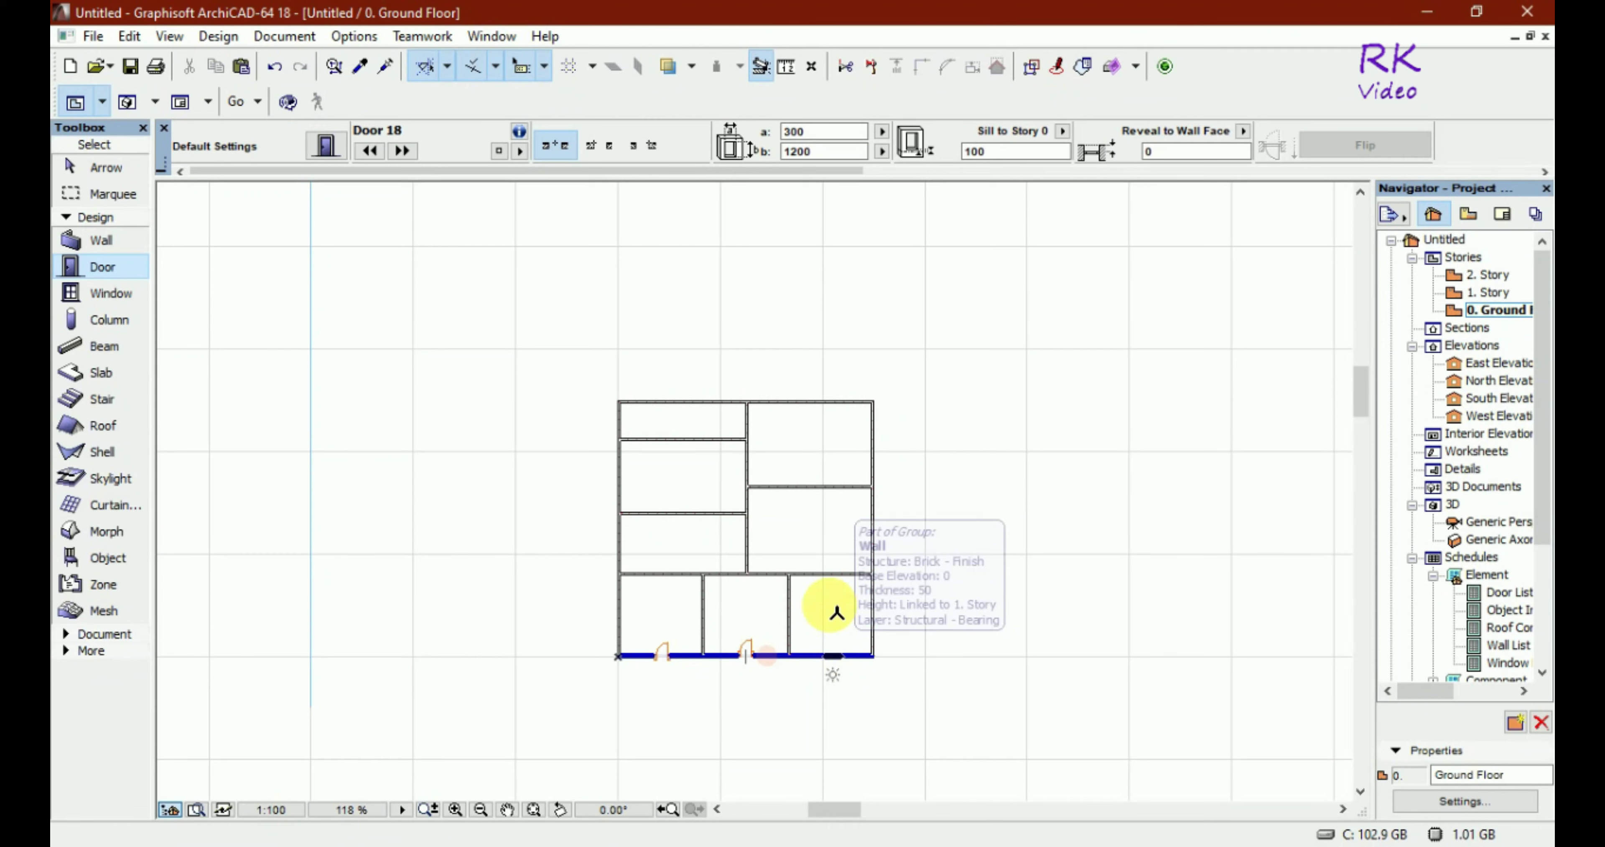
pyautogui.click(841, 612)
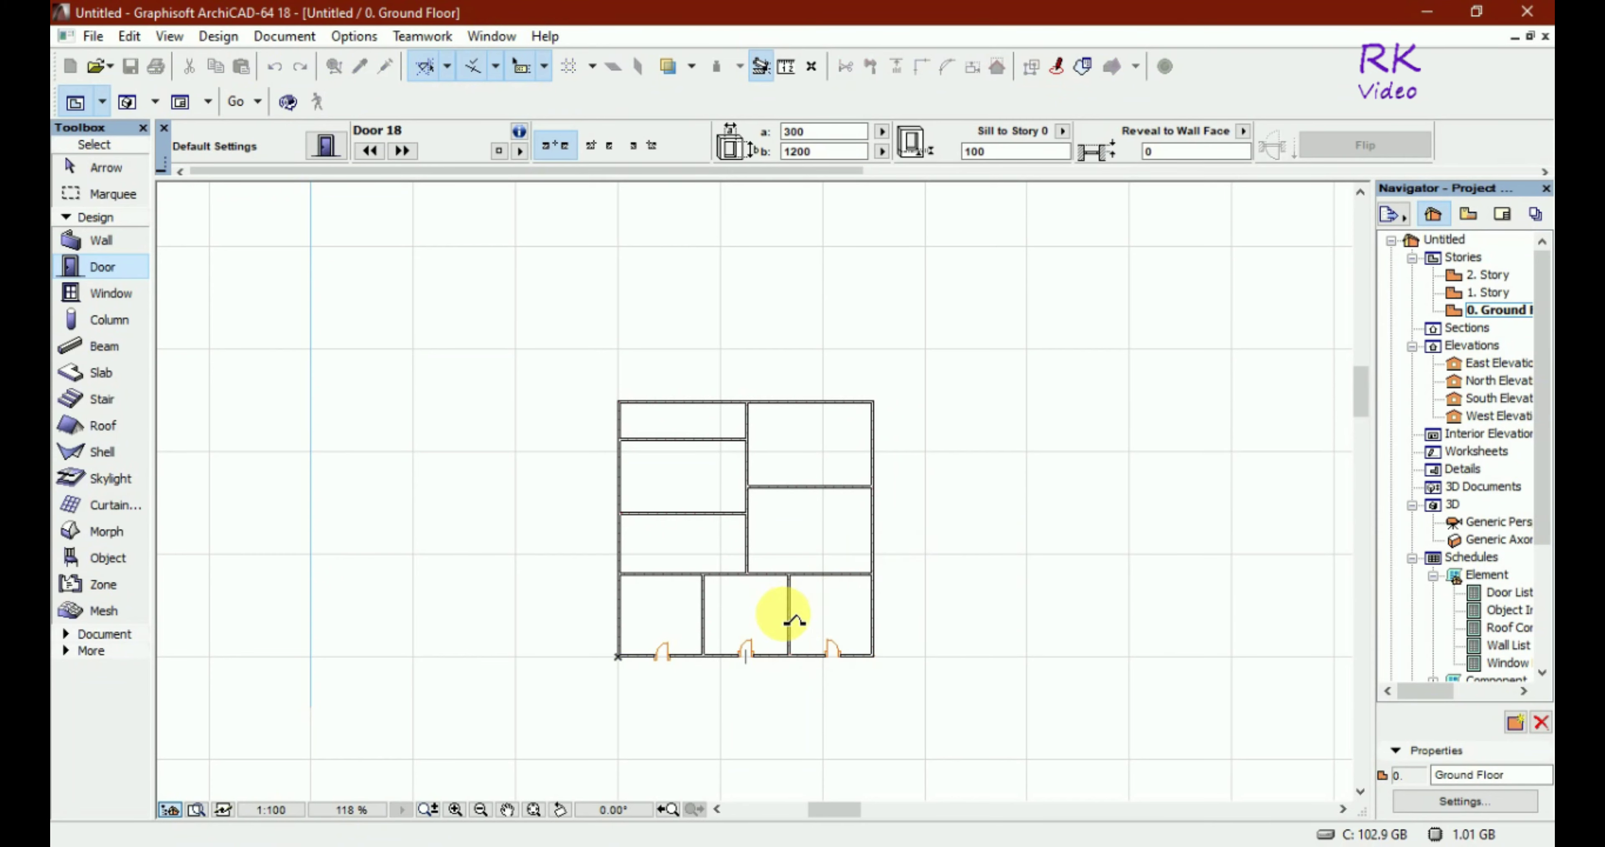
pyautogui.click(789, 616)
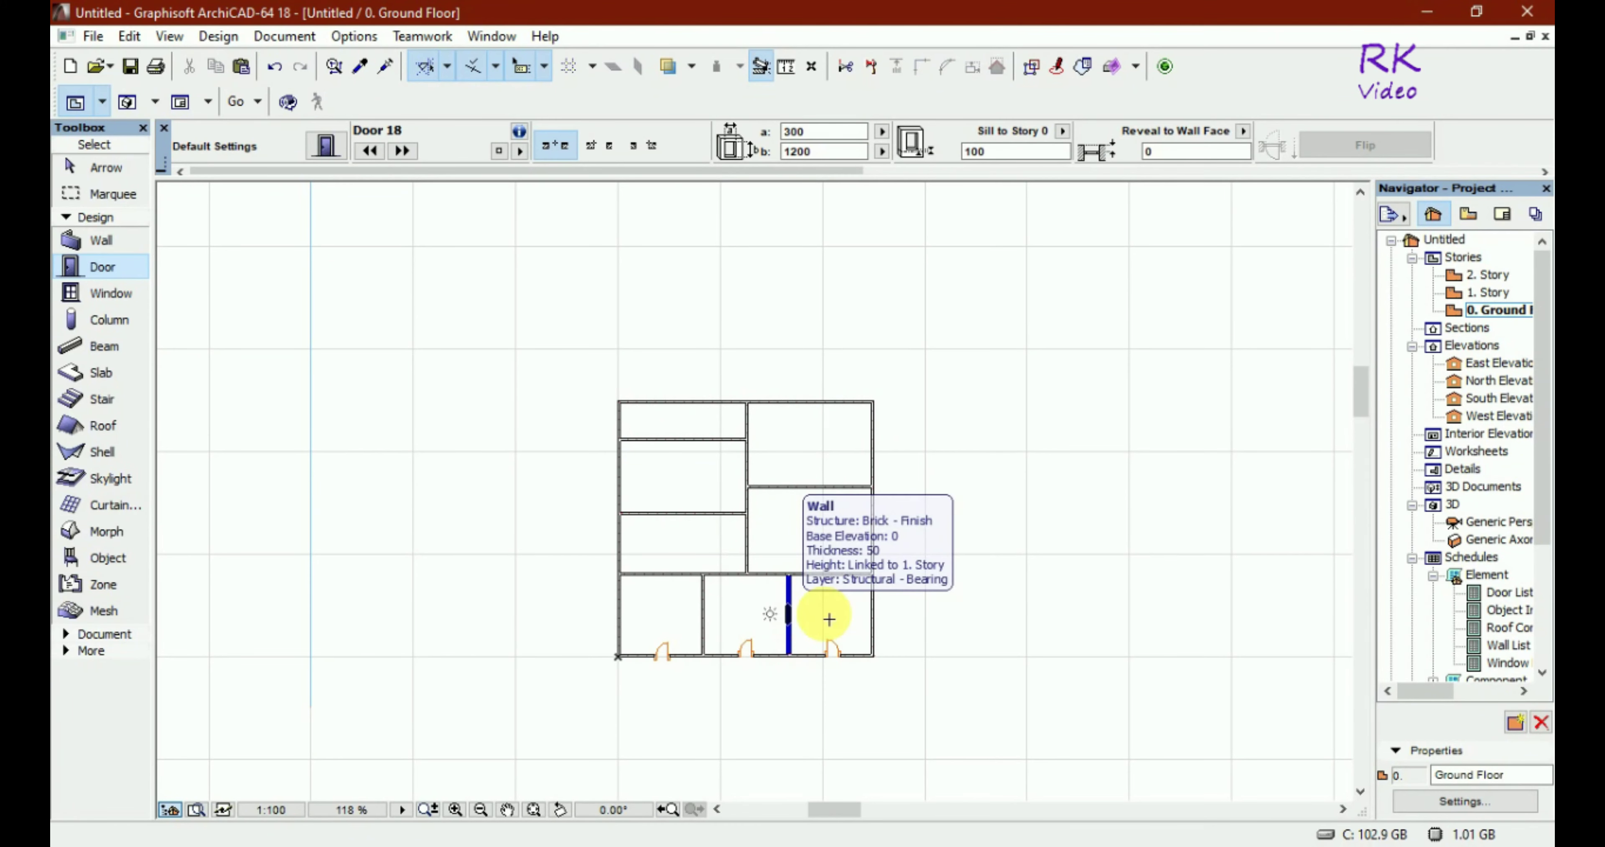
pyautogui.click(826, 618)
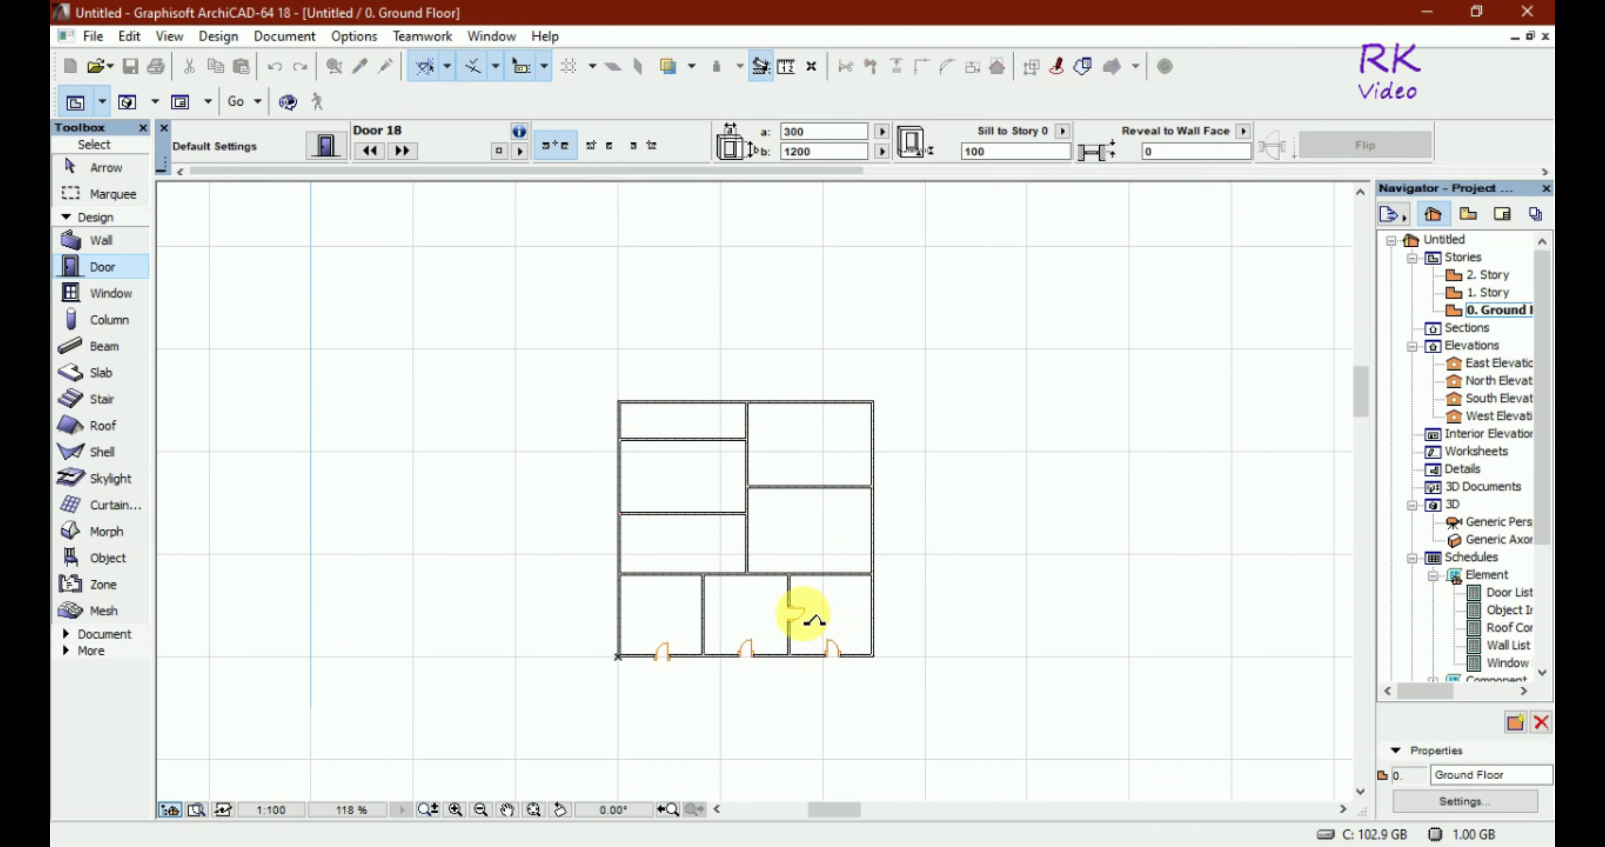
pyautogui.click(722, 612)
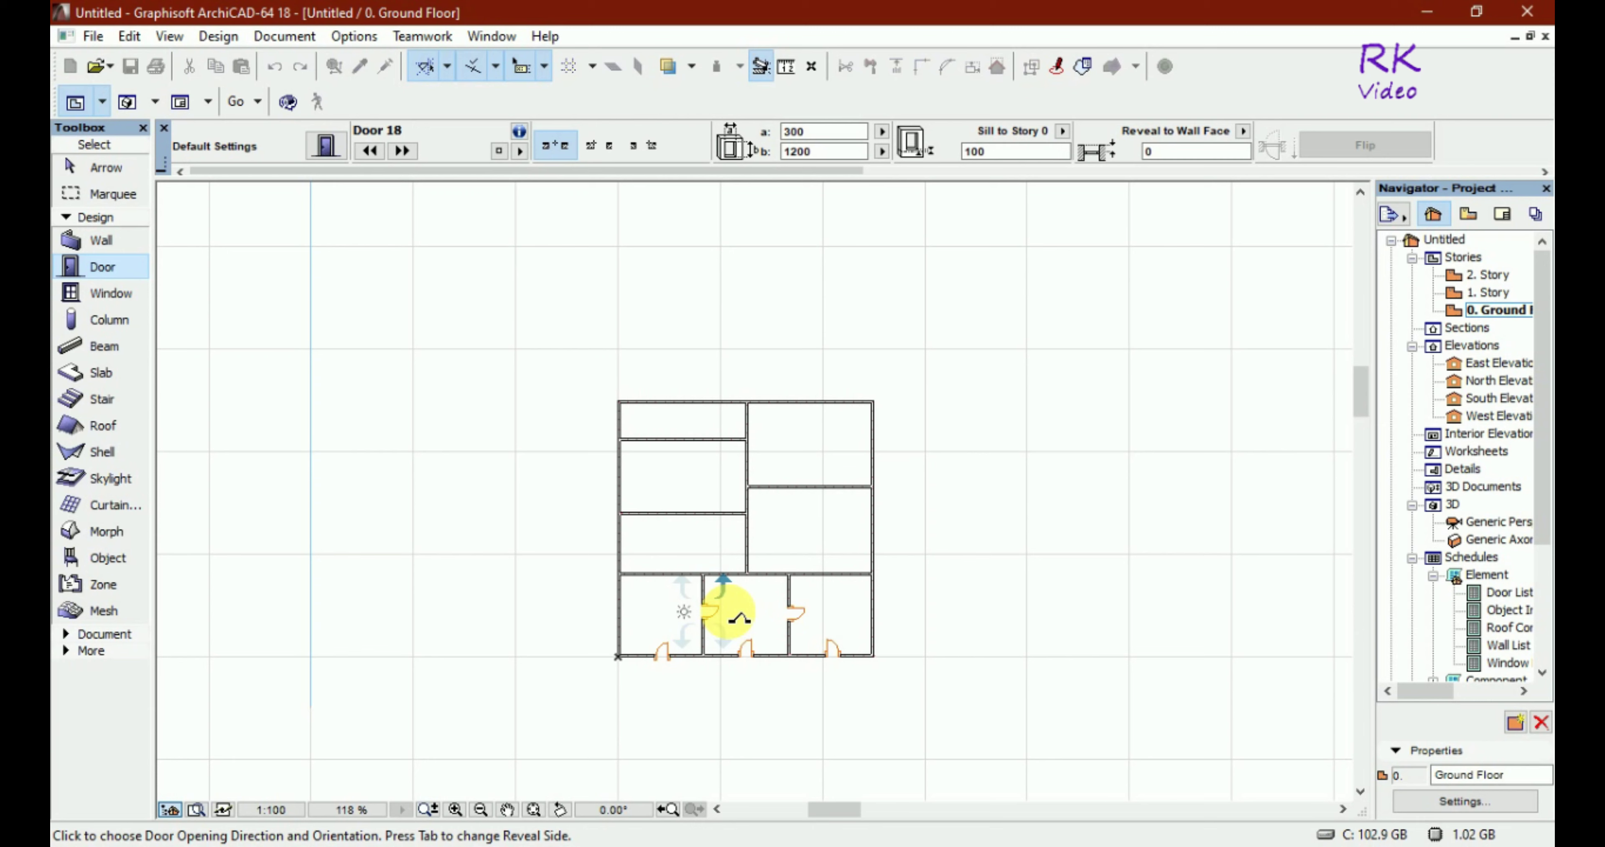
pyautogui.click(739, 618)
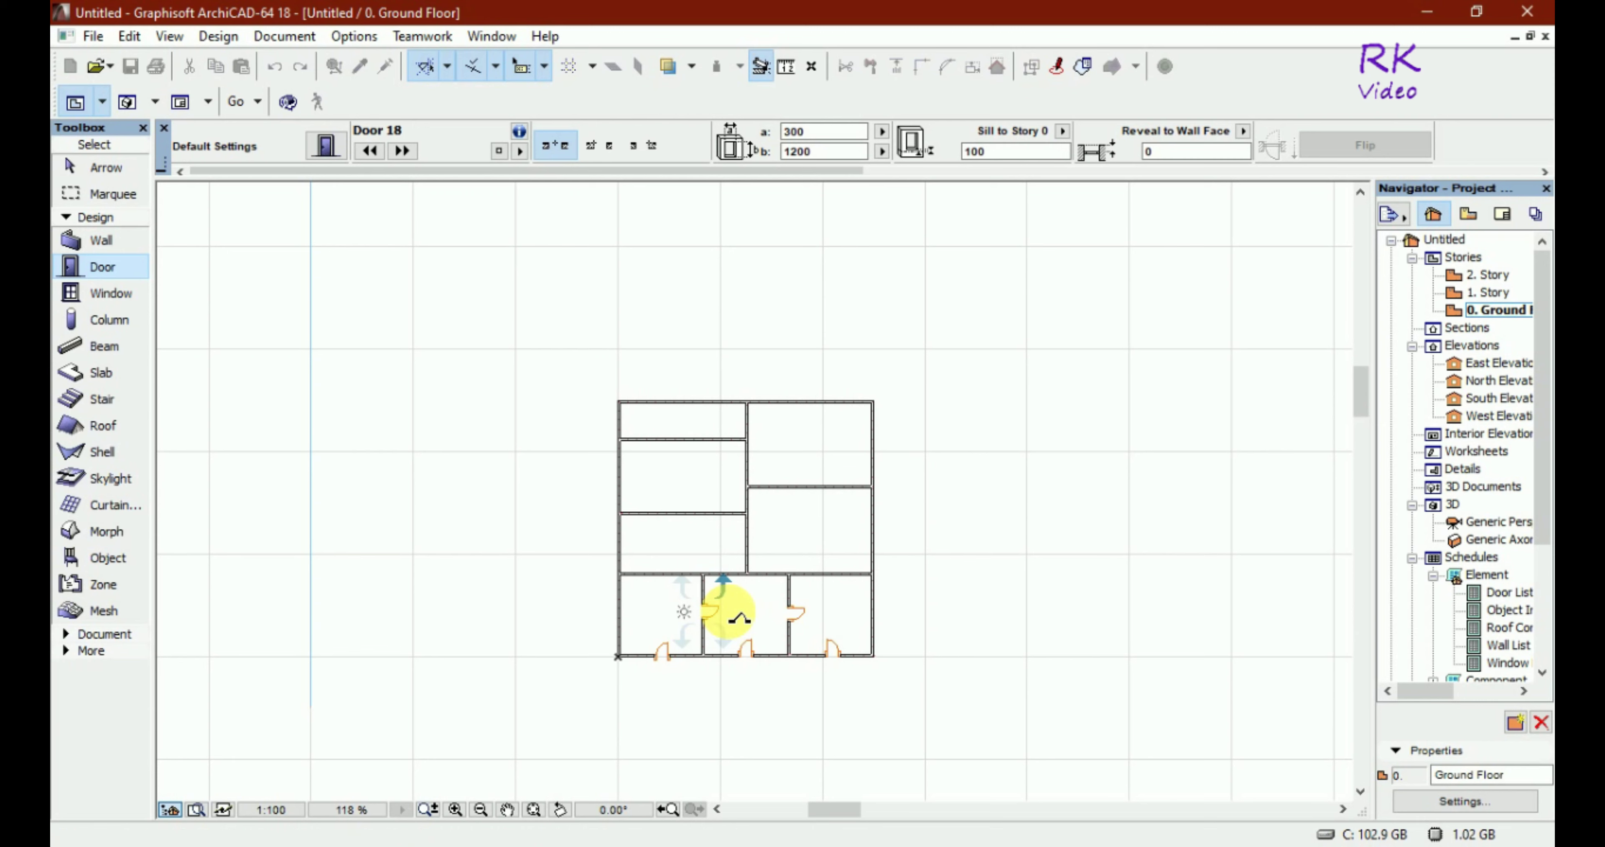
# Add four upward-opening doors along the cross wall above the bottom rooms
pyautogui.click(660, 575)
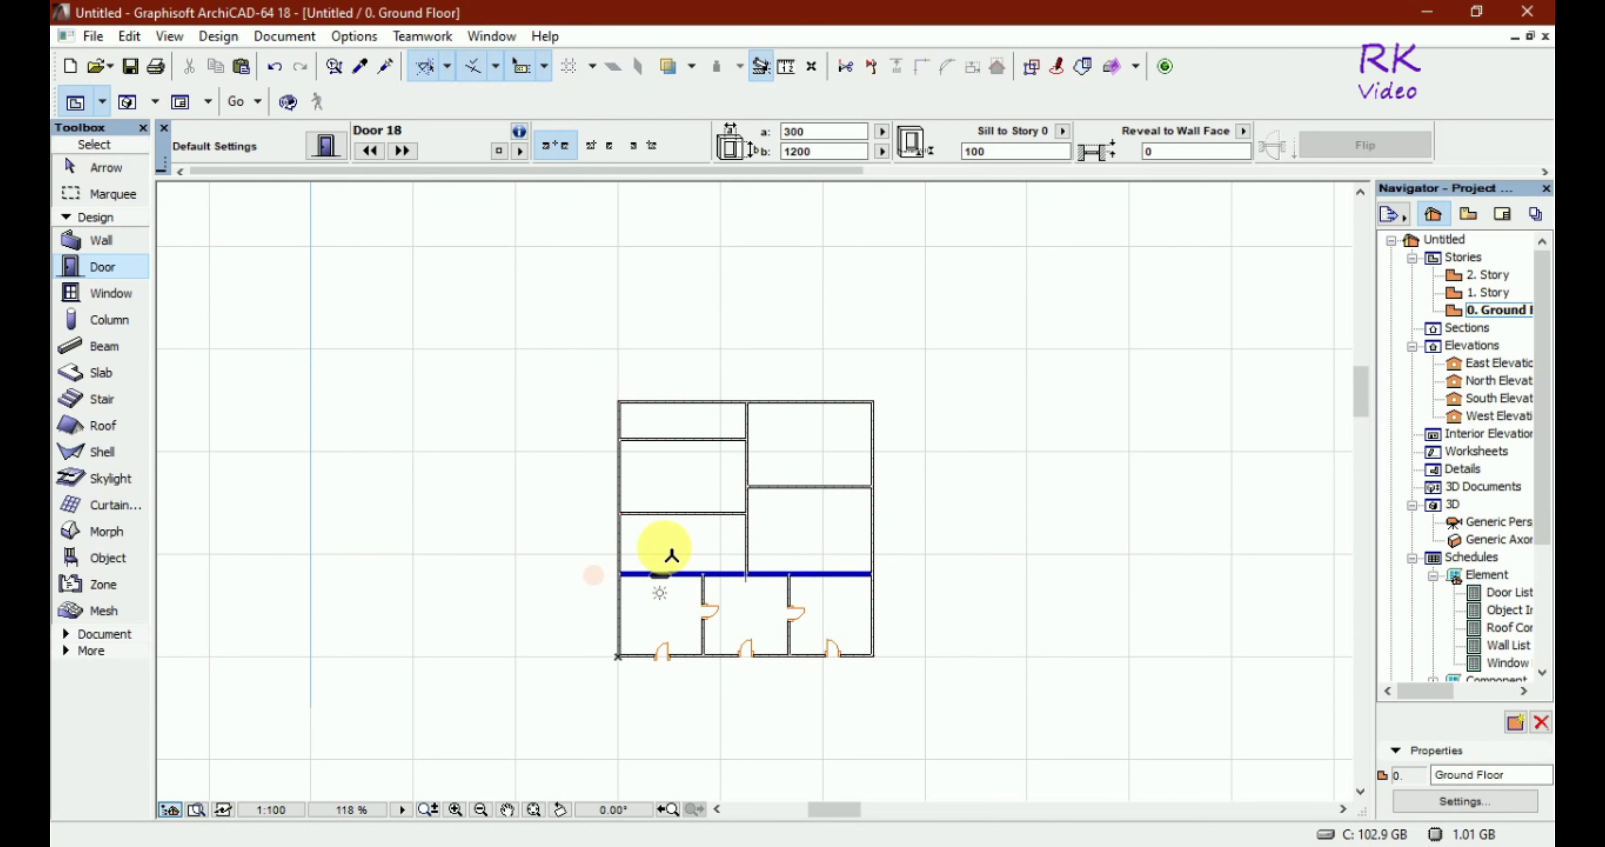
pyautogui.click(671, 554)
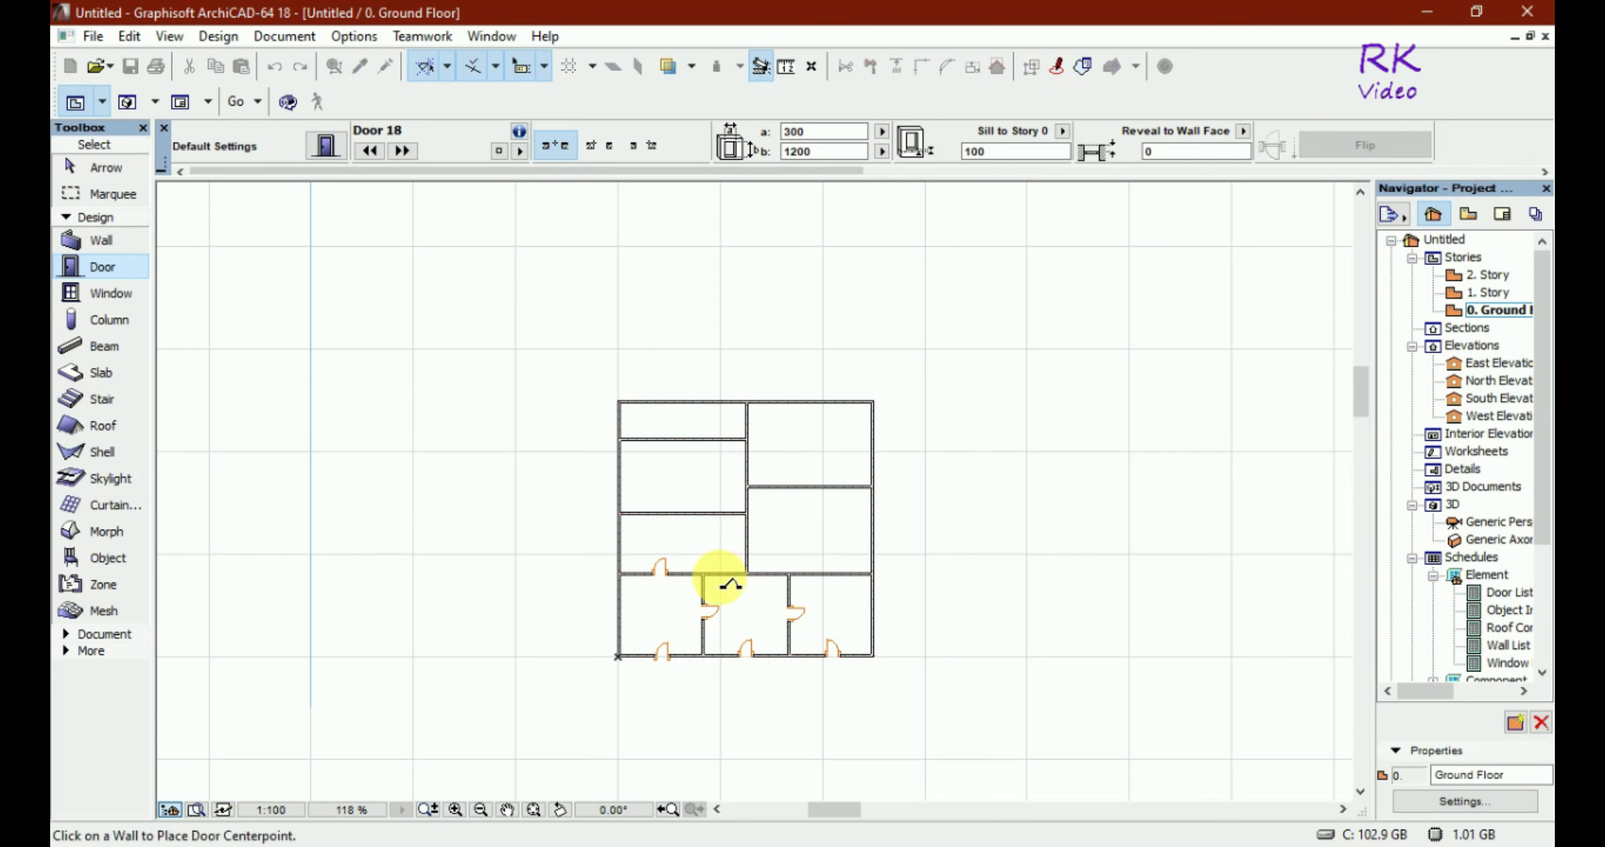
pyautogui.click(719, 572)
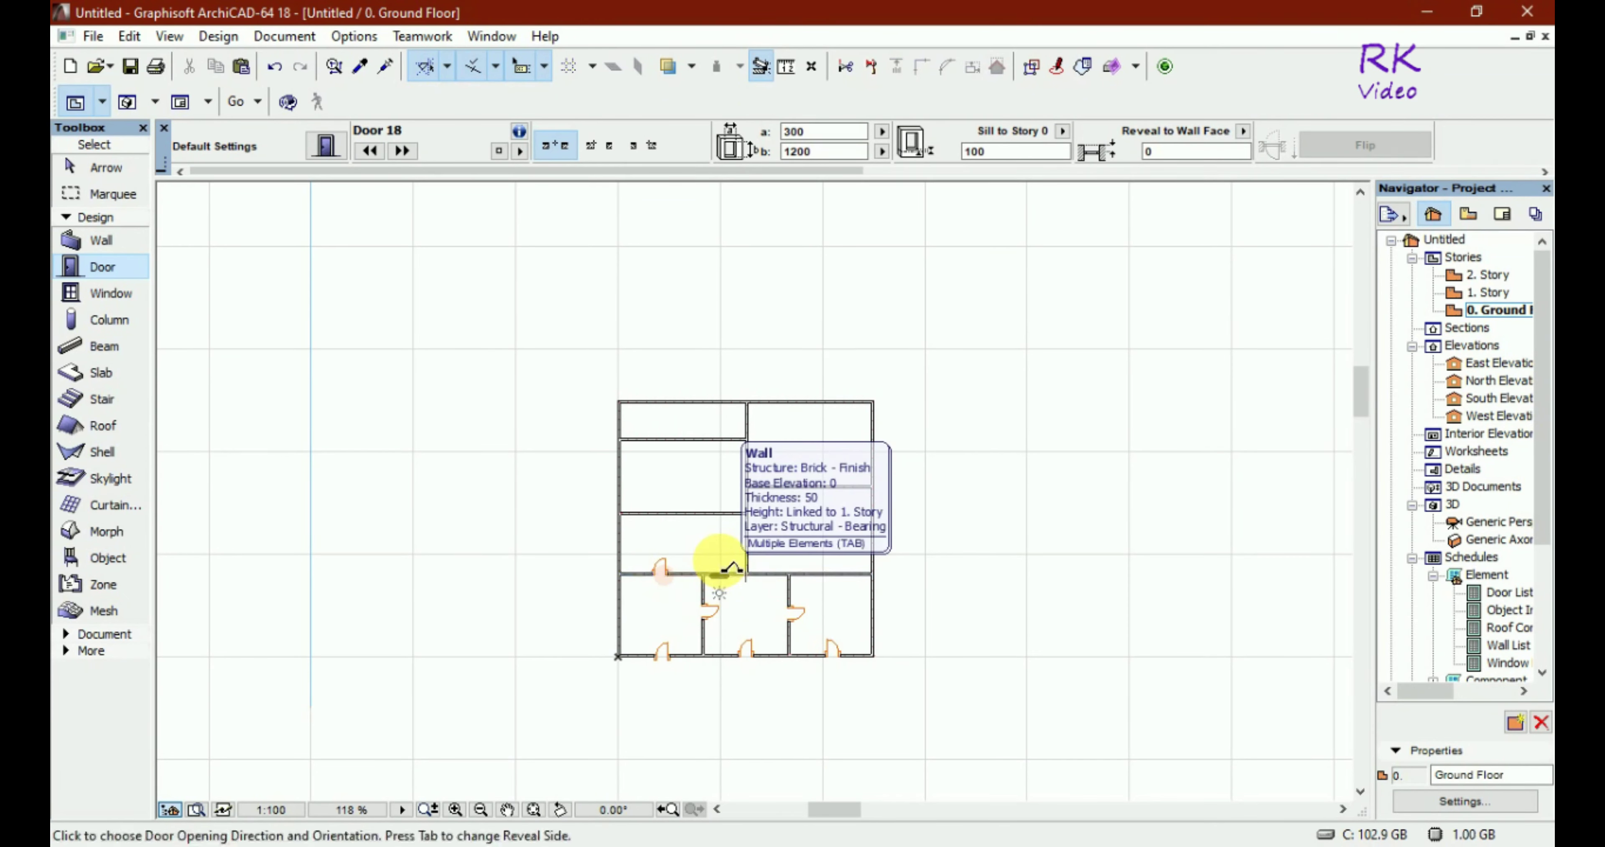
pyautogui.click(730, 554)
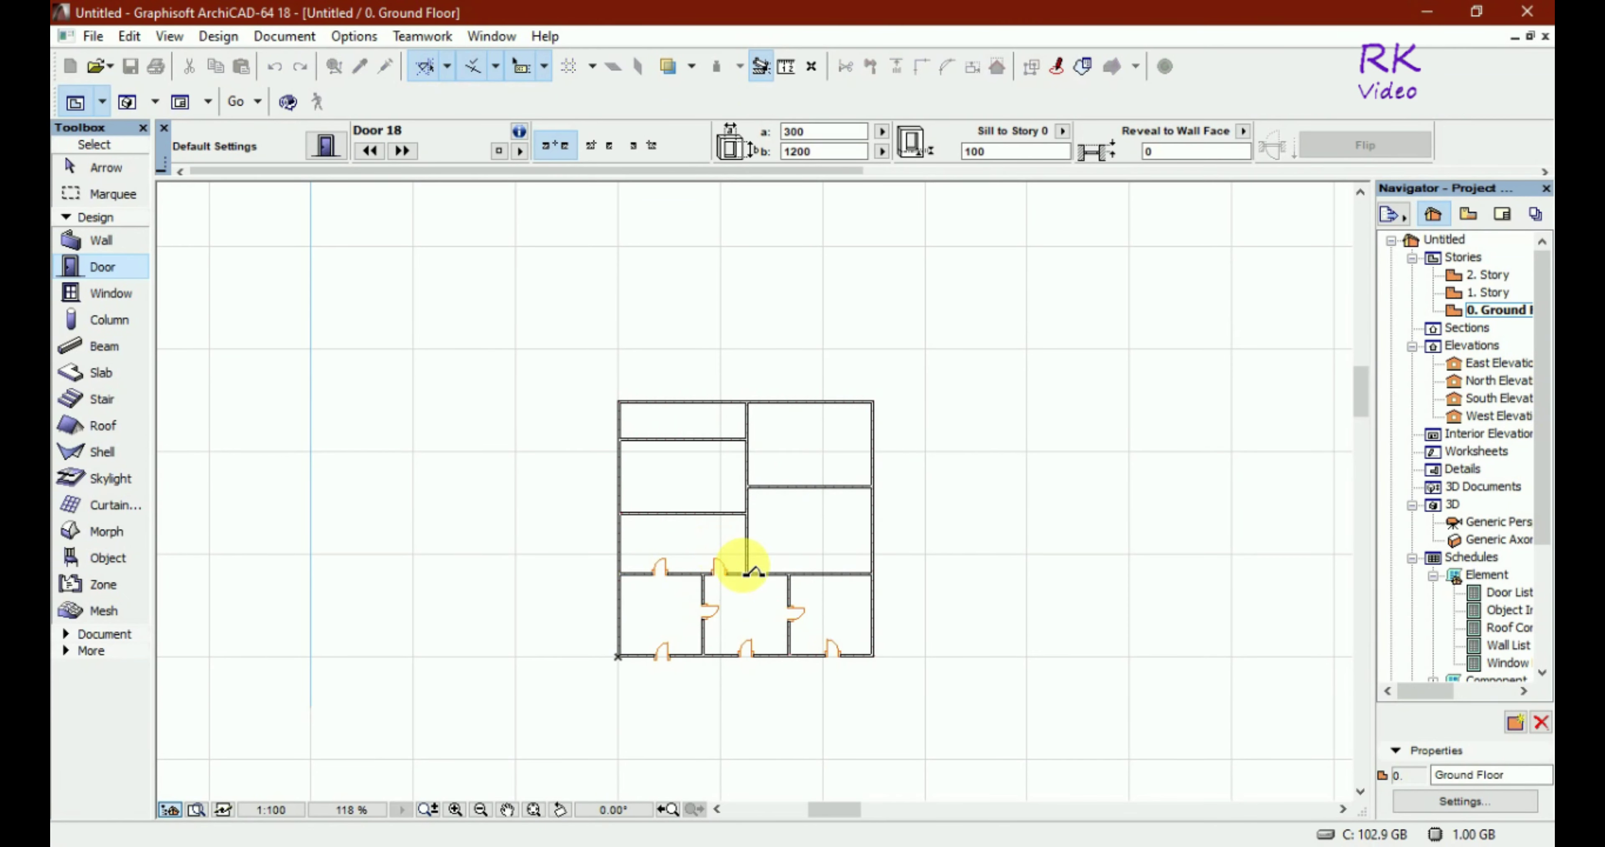
pyautogui.click(771, 580)
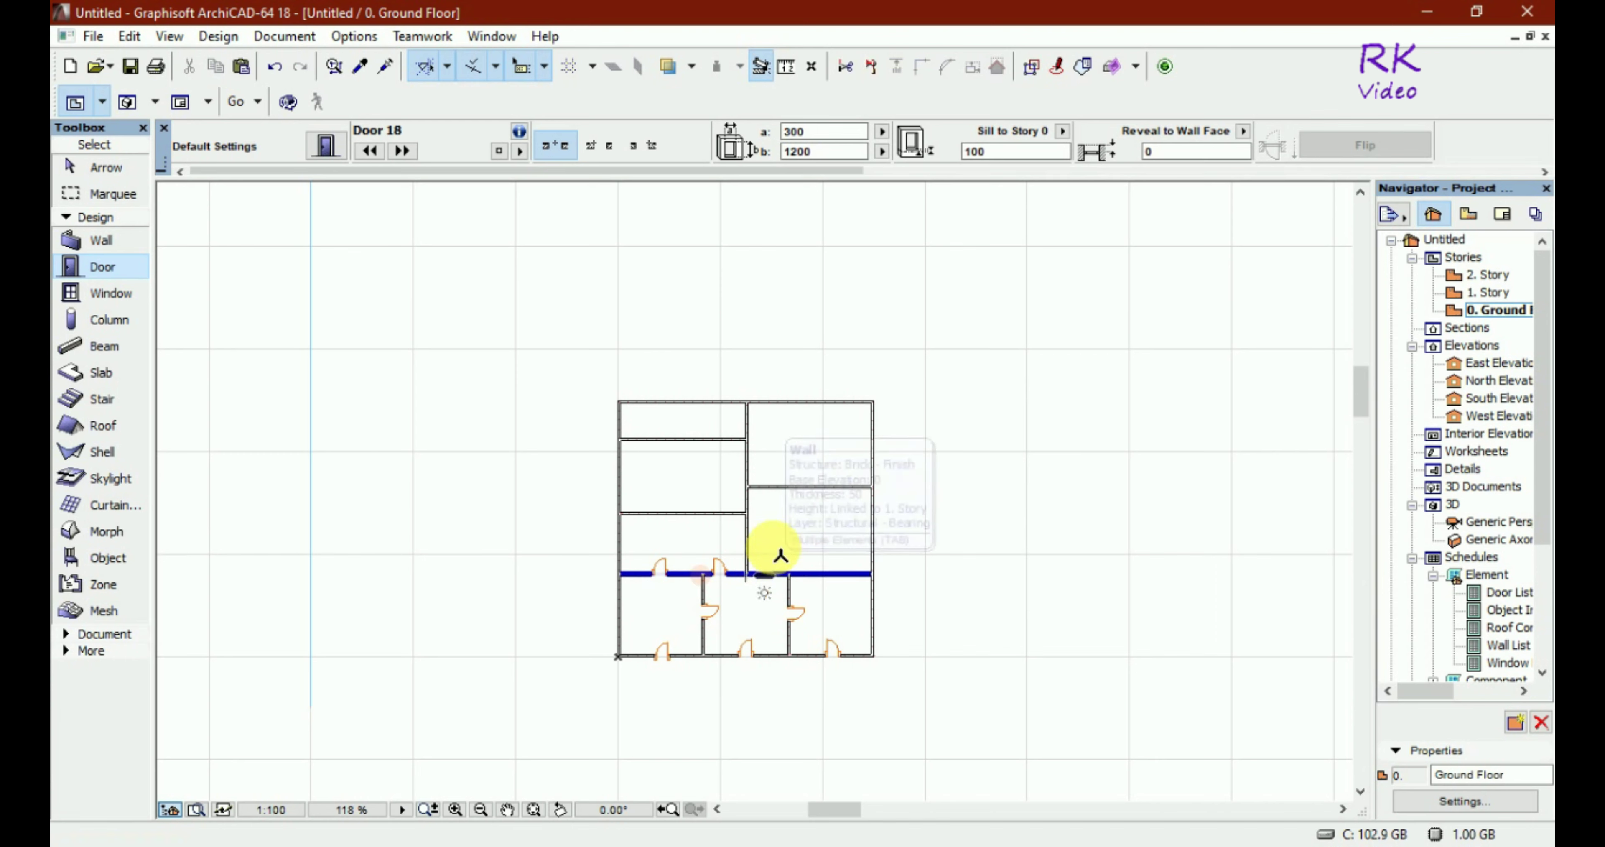
pyautogui.click(772, 549)
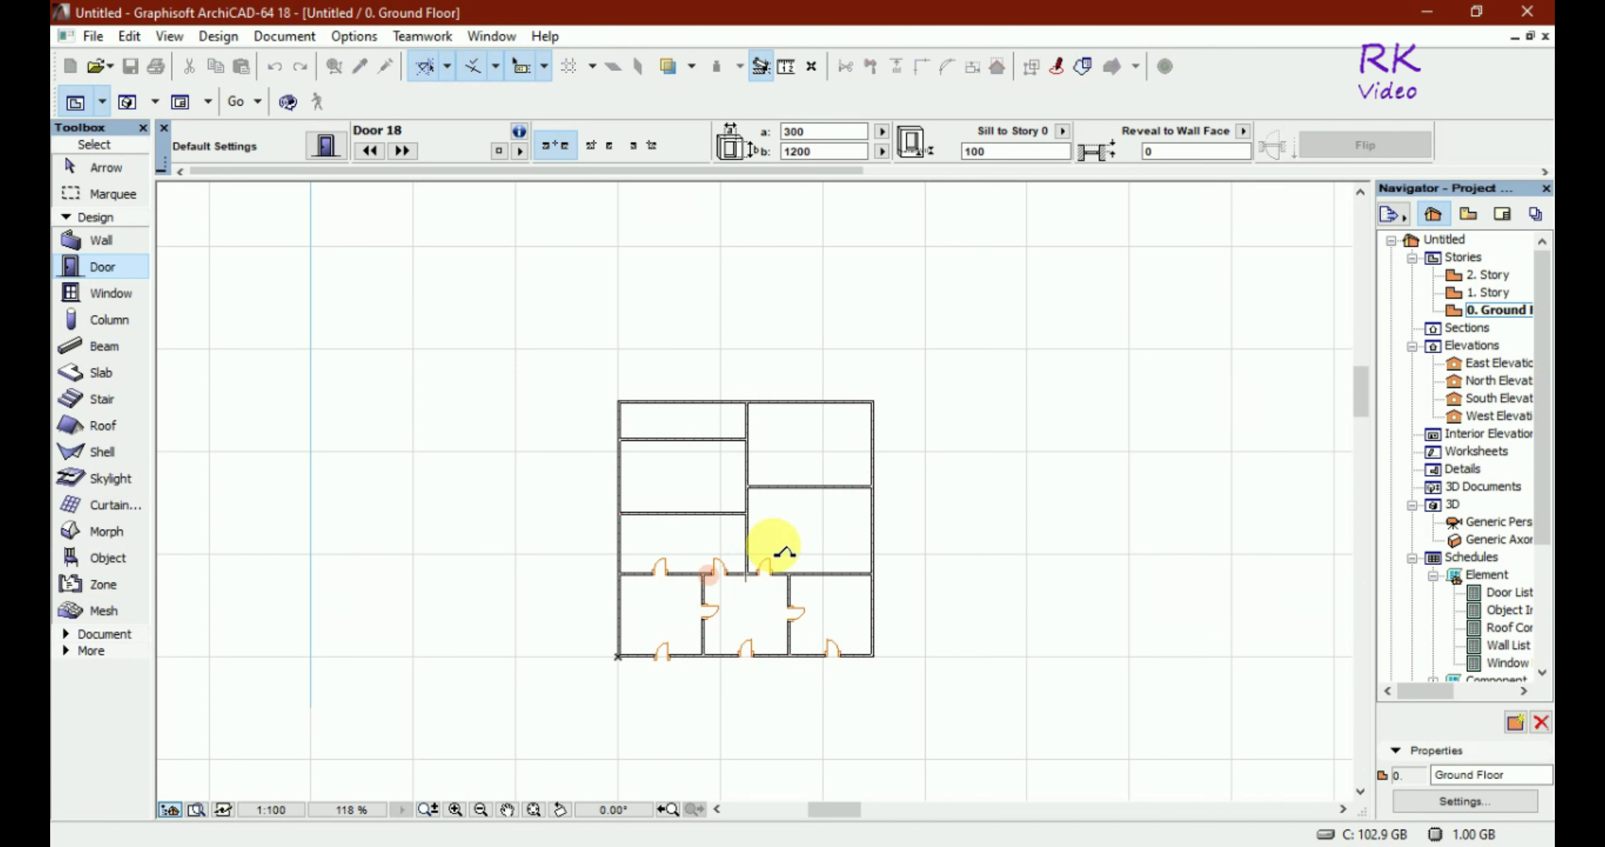
pyautogui.click(831, 575)
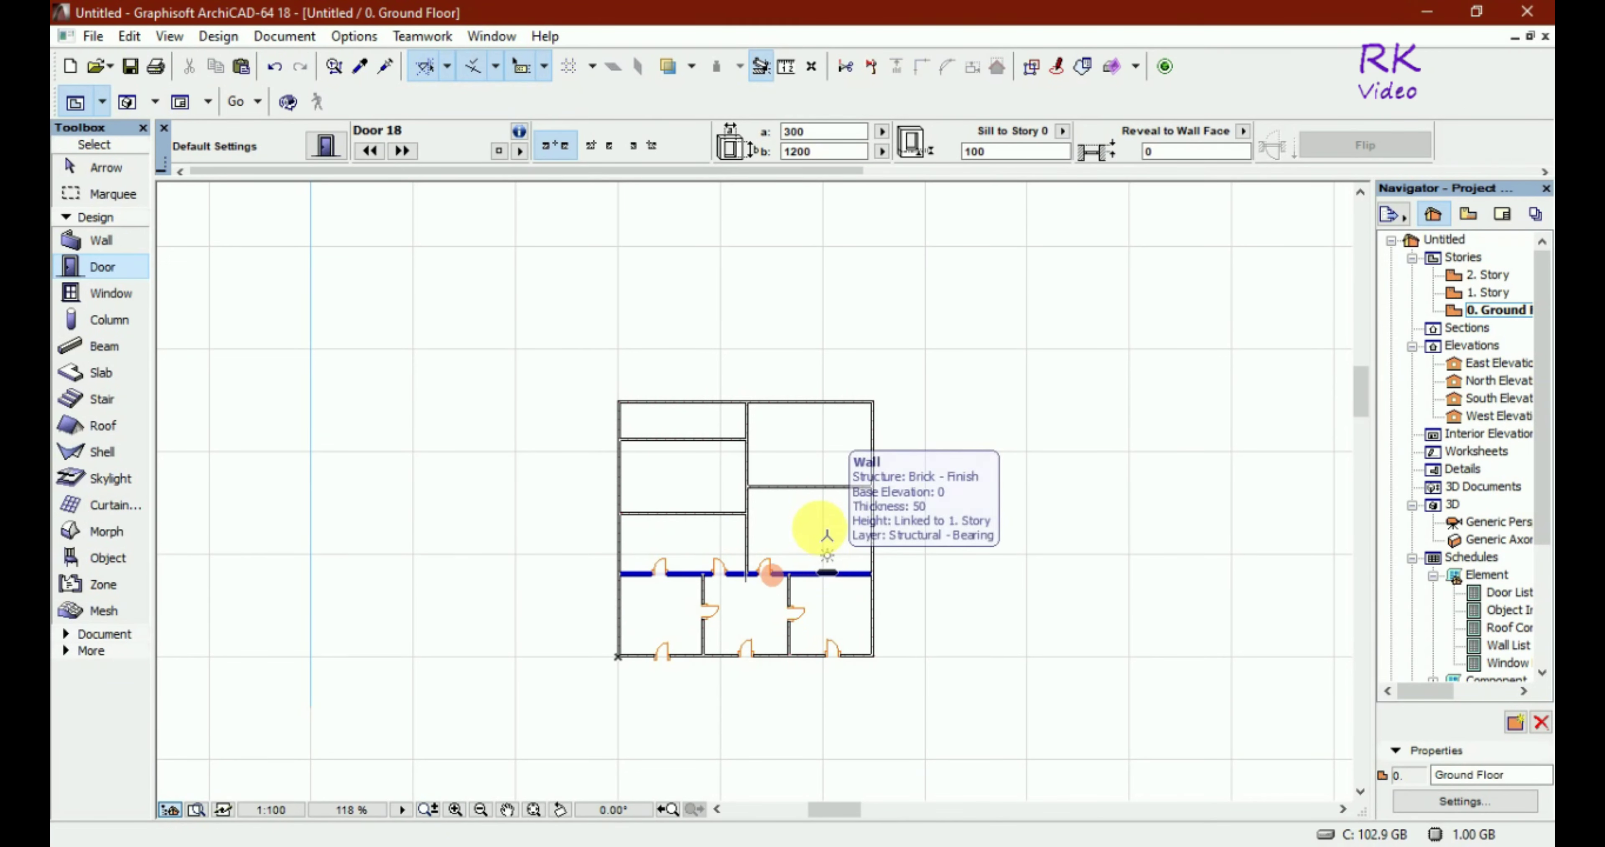
pyautogui.click(827, 534)
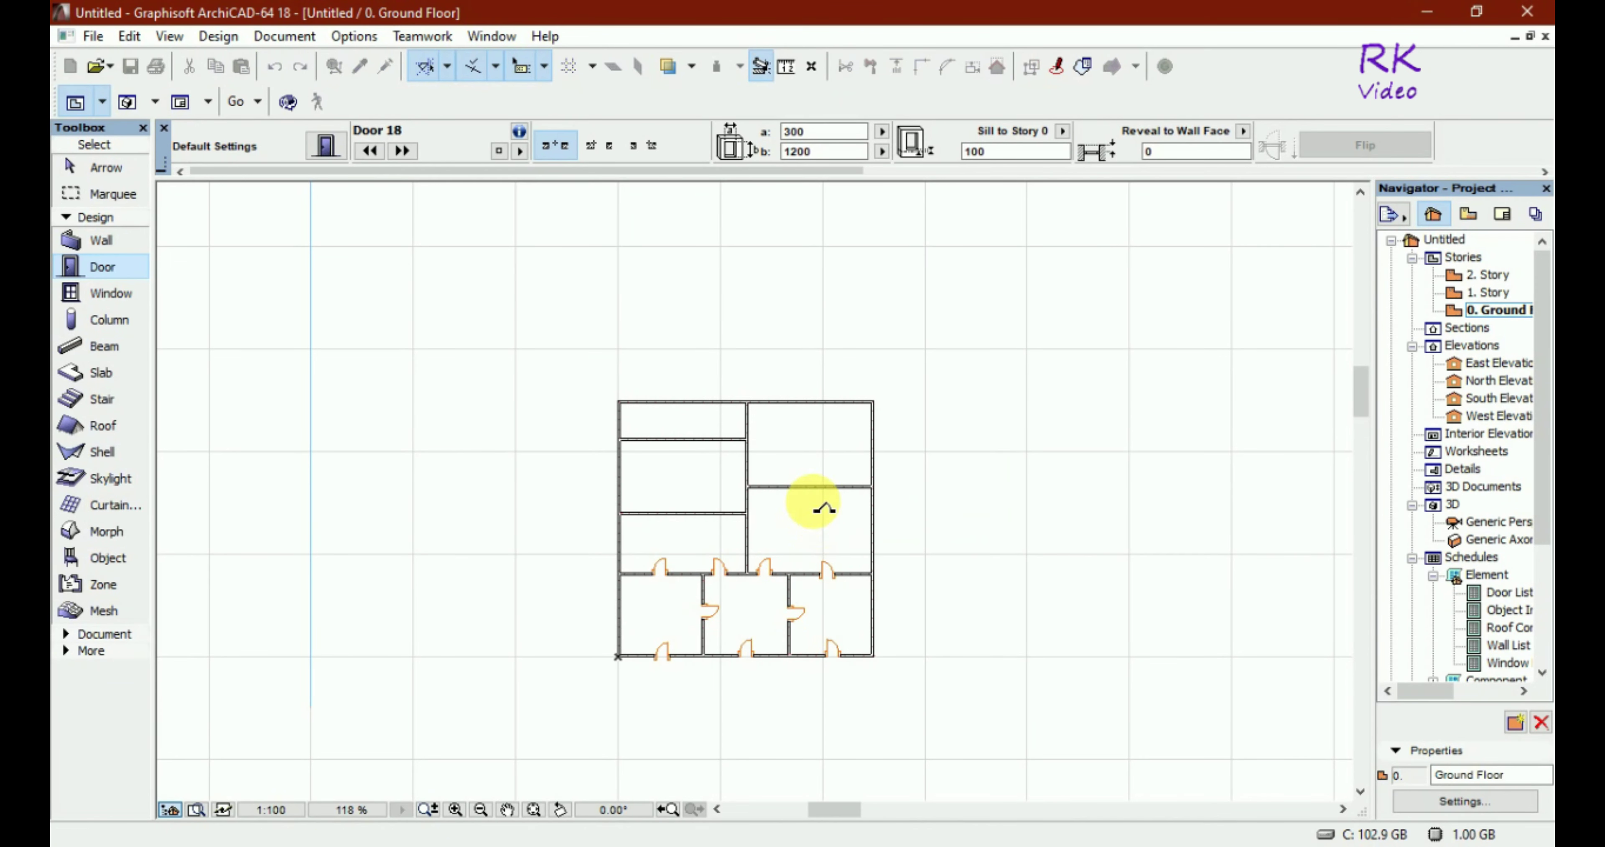
# Add doors below the upper-right room and in the top-left room's lower wall
pyautogui.click(809, 487)
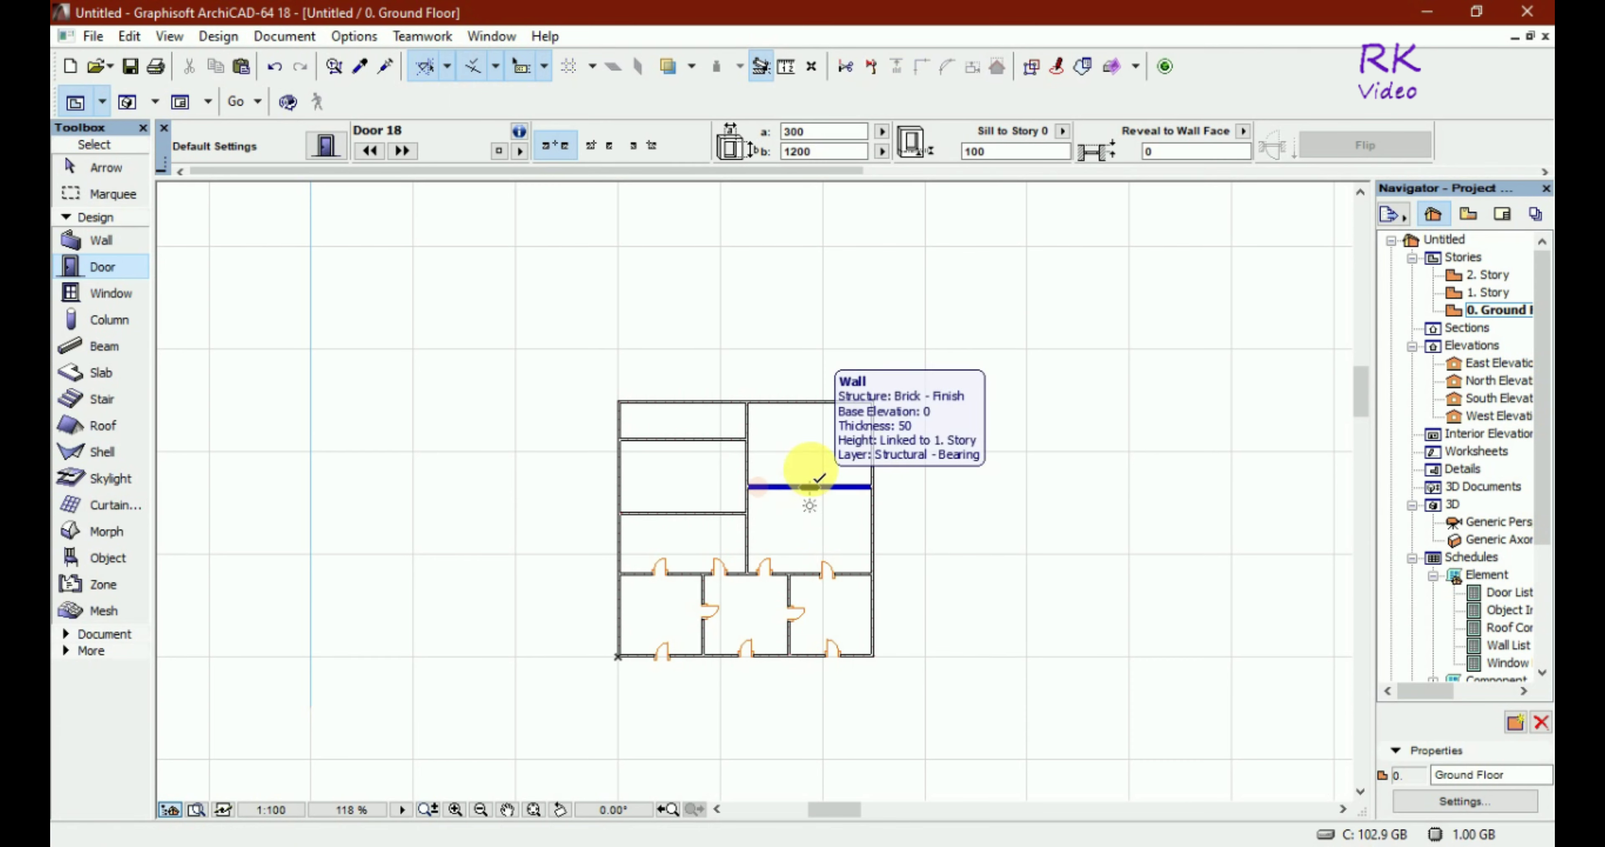
pyautogui.click(807, 460)
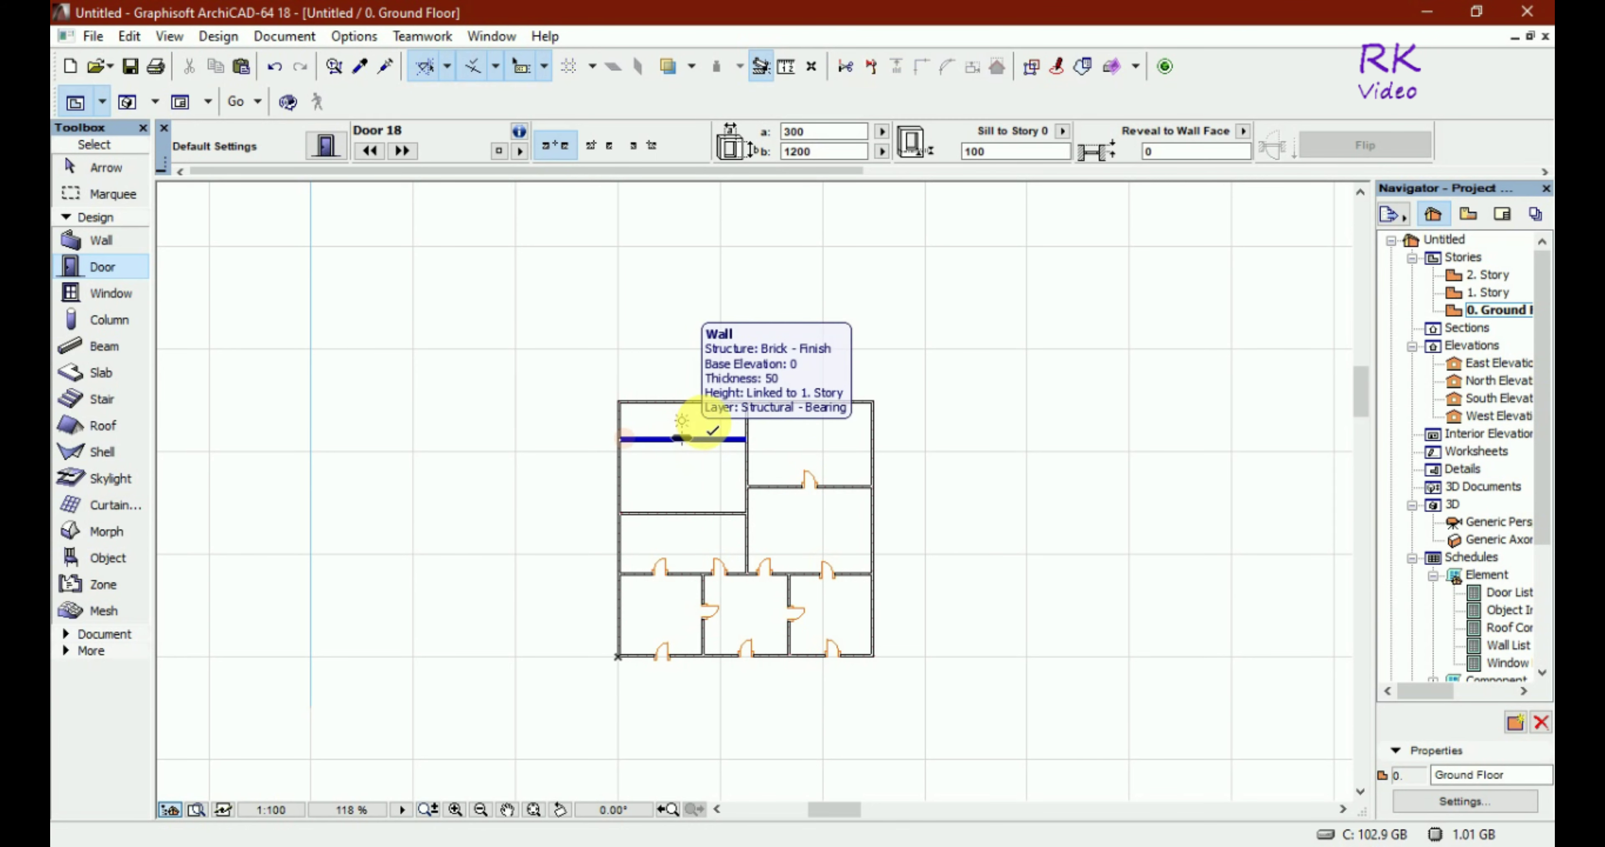
pyautogui.click(682, 439)
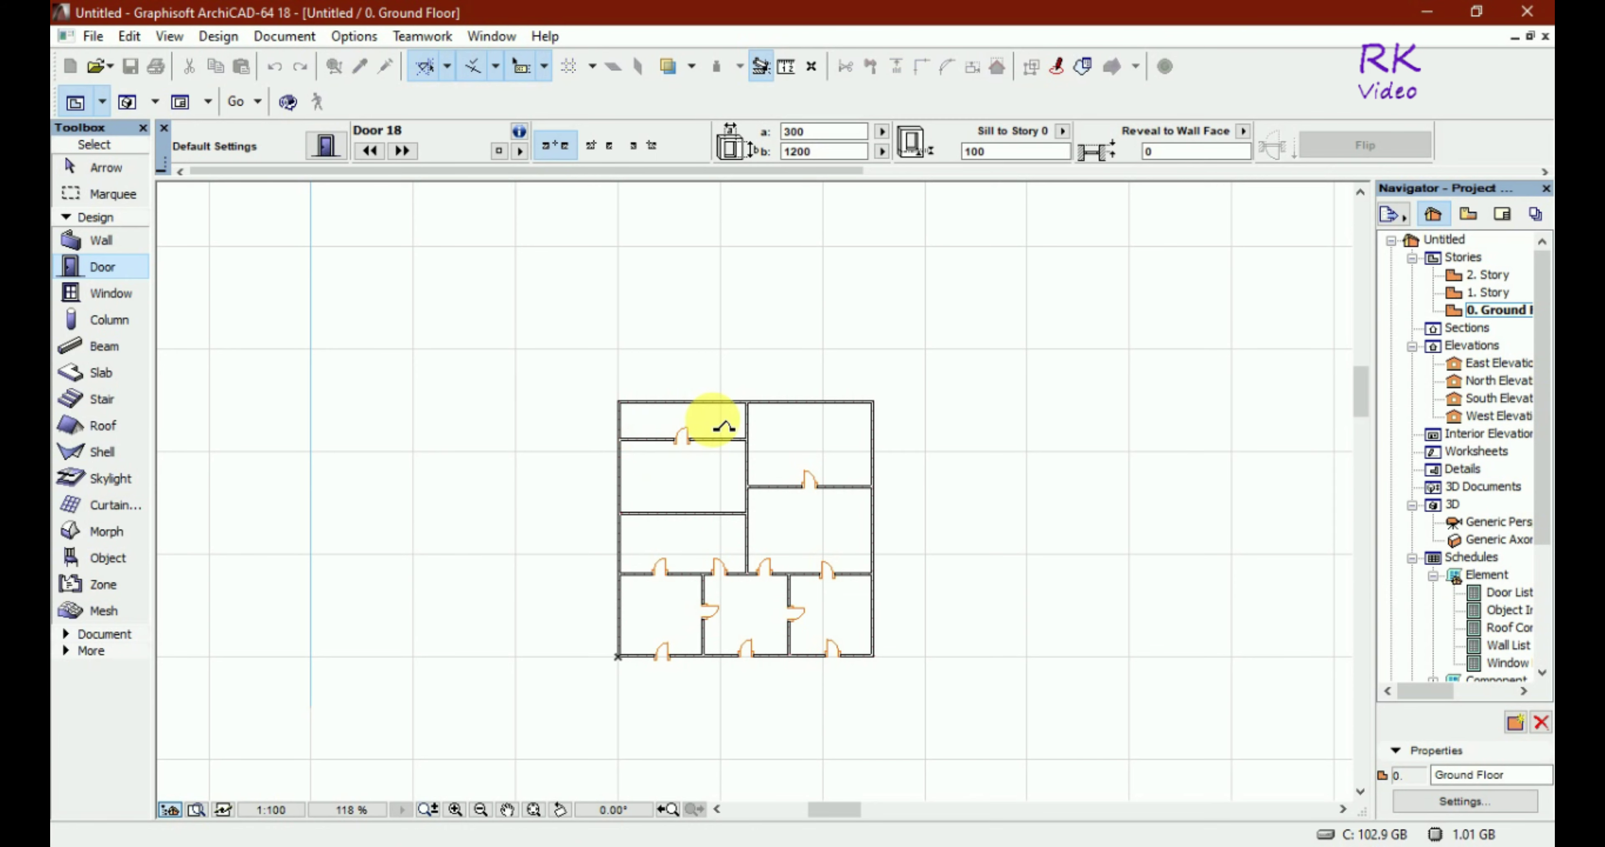
pyautogui.click(720, 426)
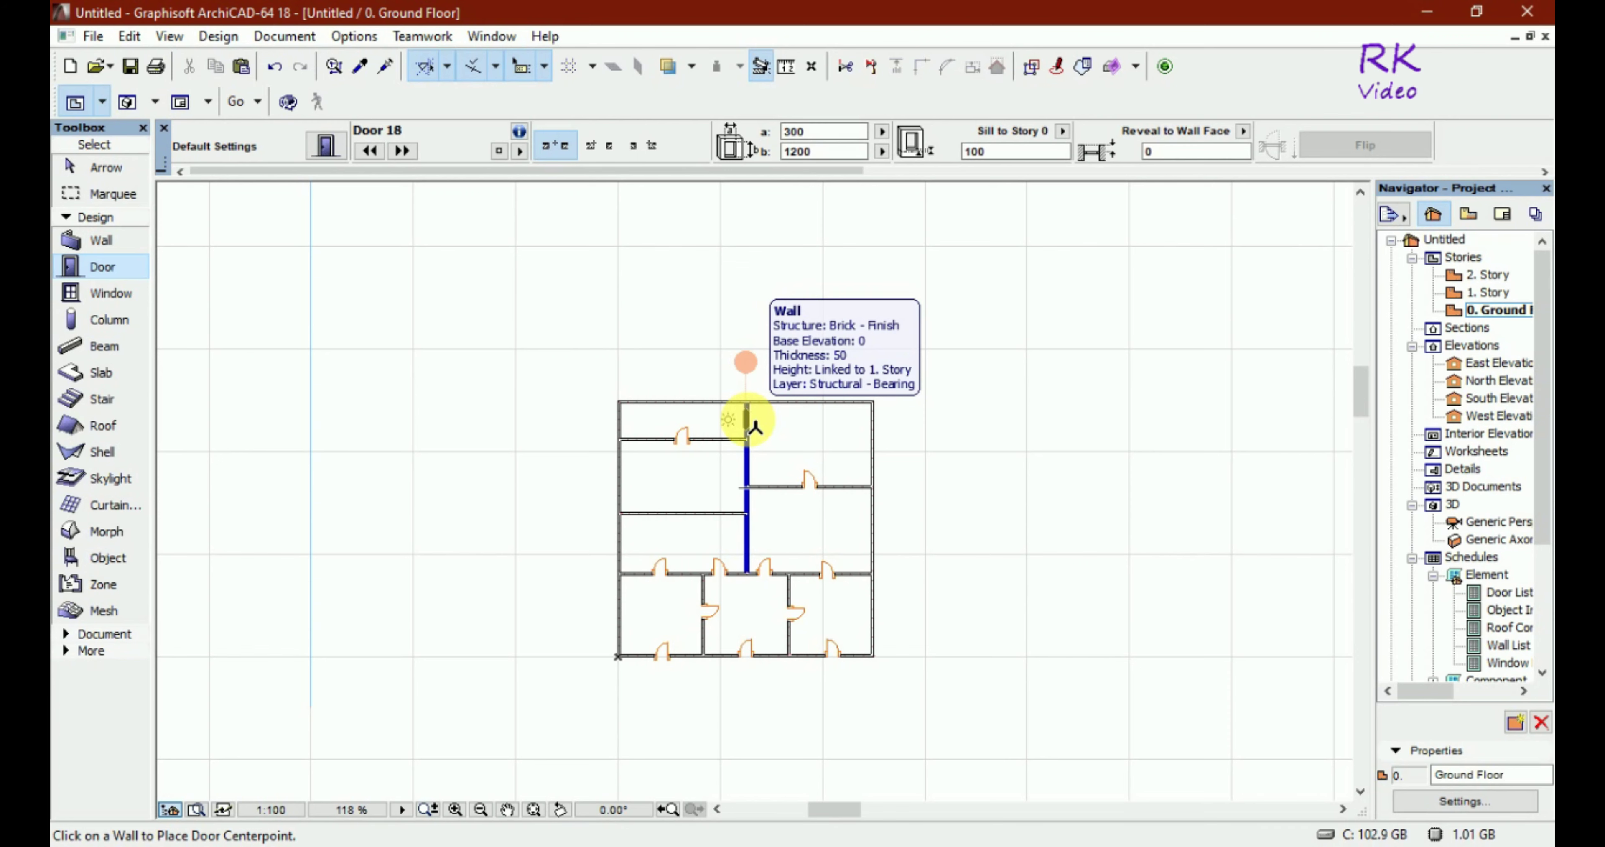
pyautogui.click(750, 423)
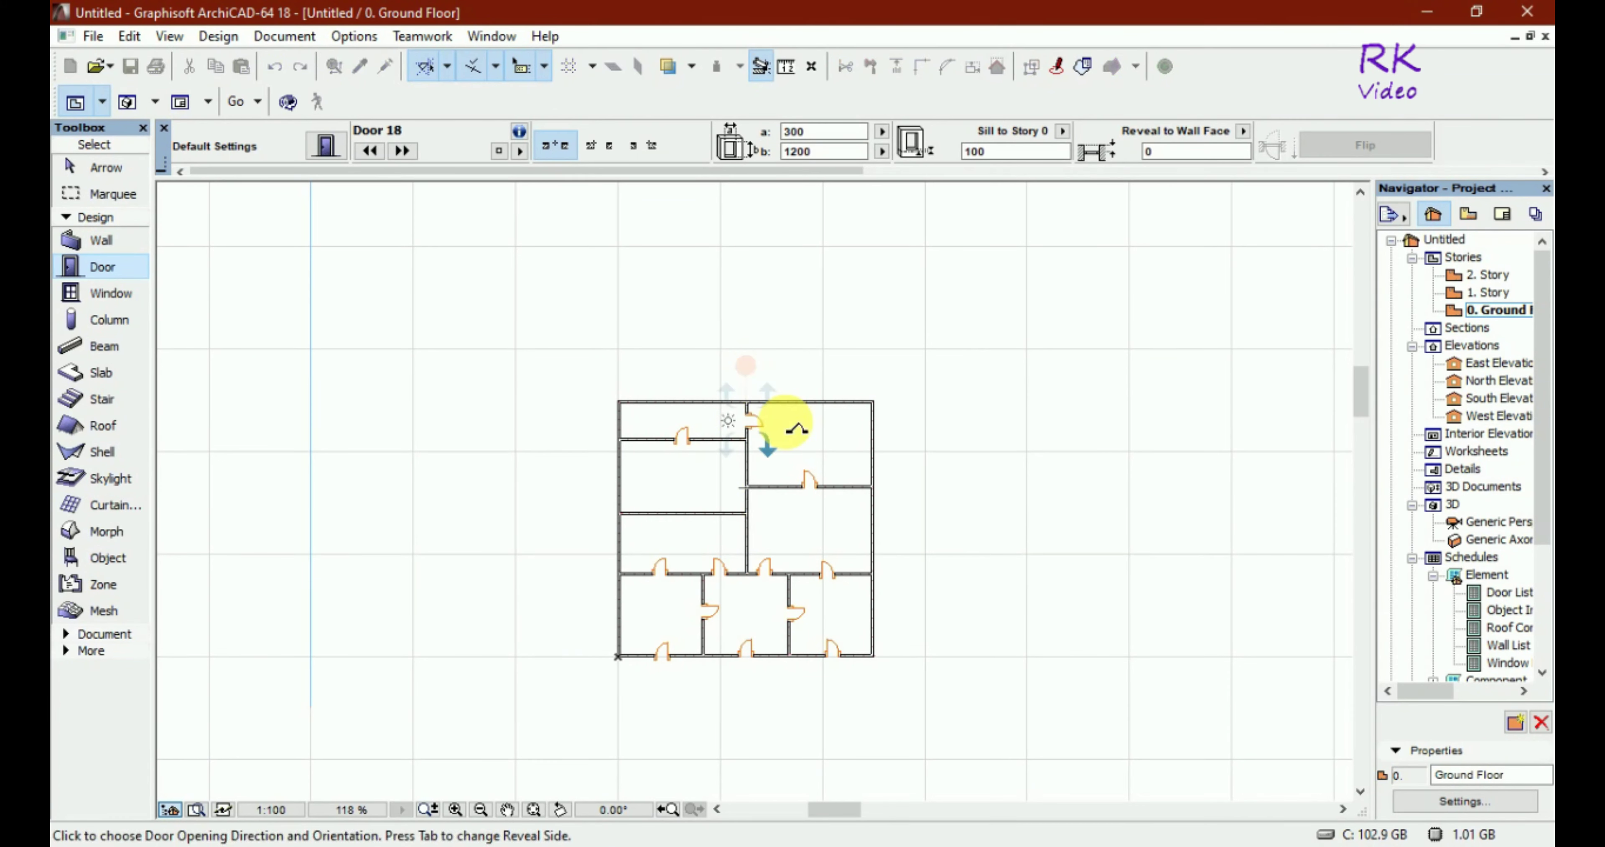
# Set the top central door's swing, add a left-partition door and three central-wall doors
pyautogui.click(791, 430)
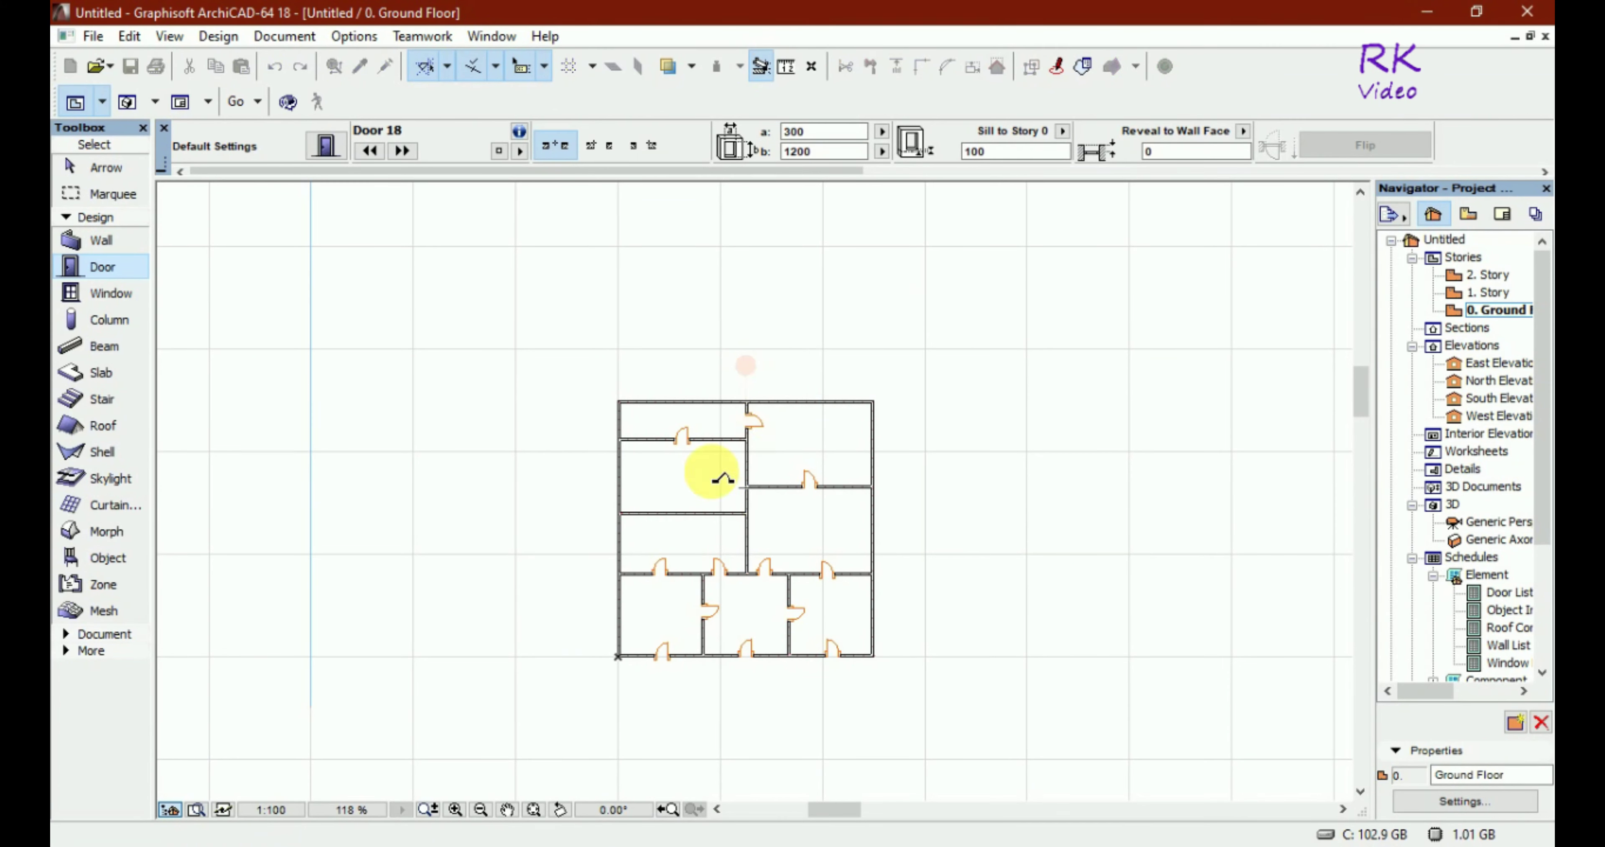
pyautogui.click(667, 518)
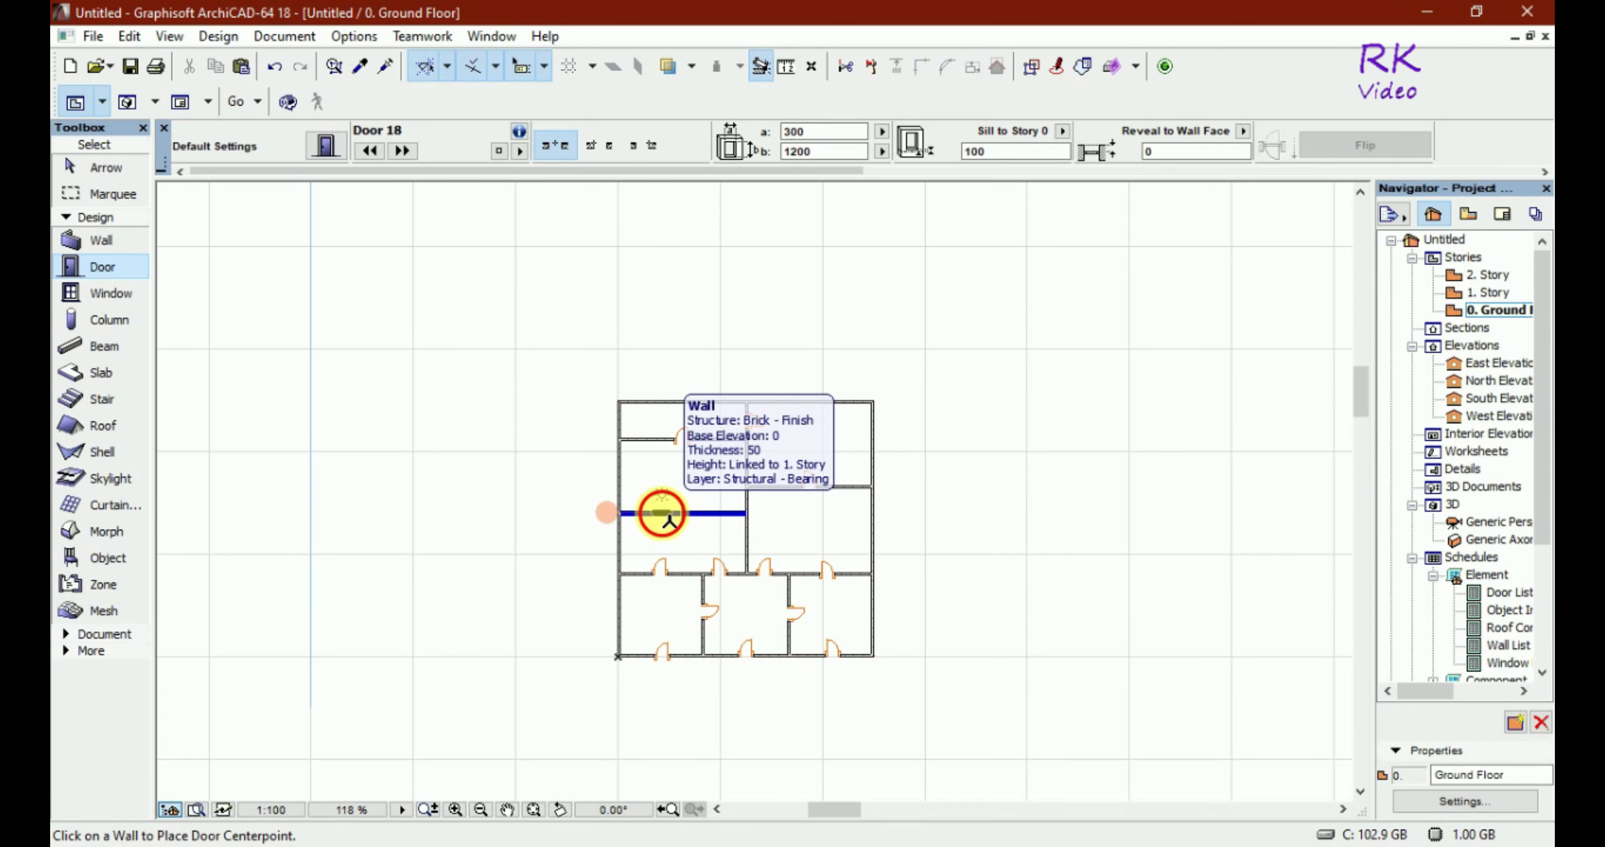
pyautogui.click(661, 494)
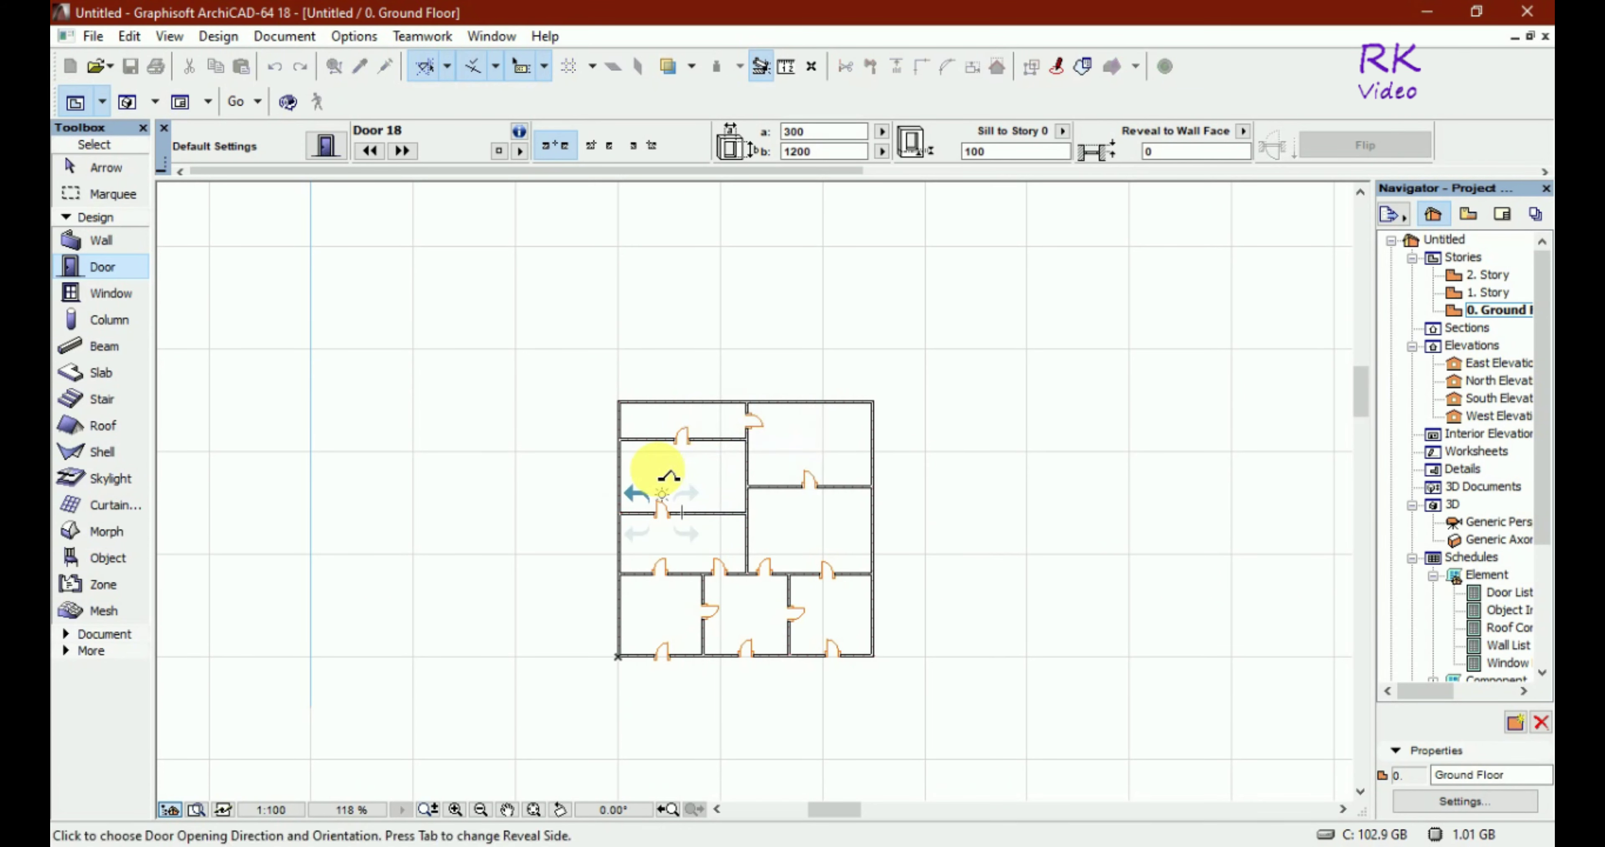
pyautogui.click(747, 468)
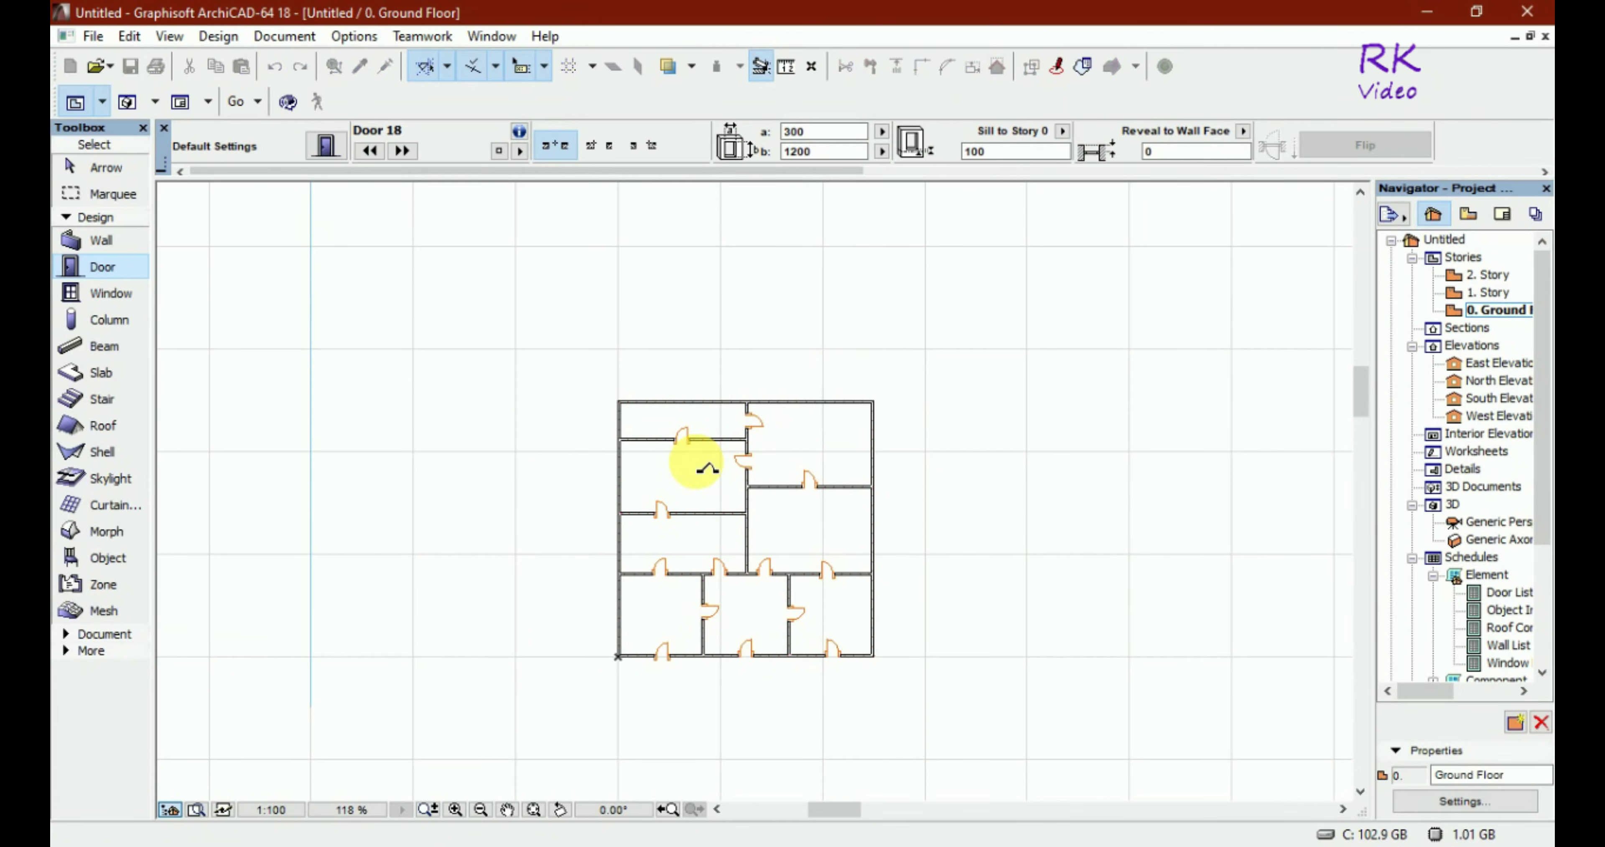
pyautogui.click(717, 489)
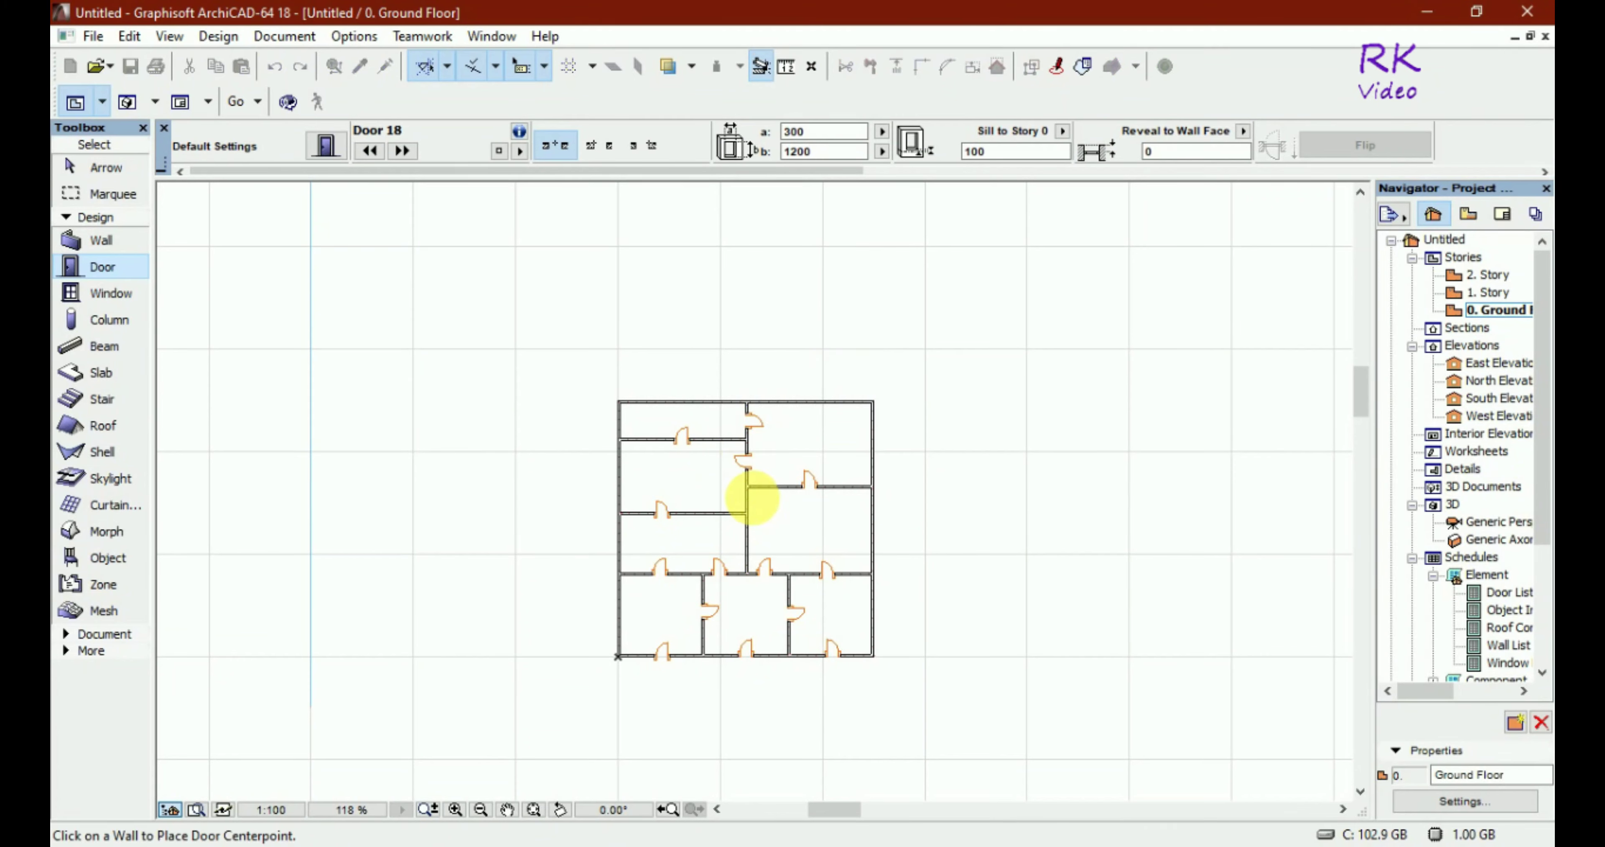
pyautogui.click(753, 546)
pyautogui.click(790, 544)
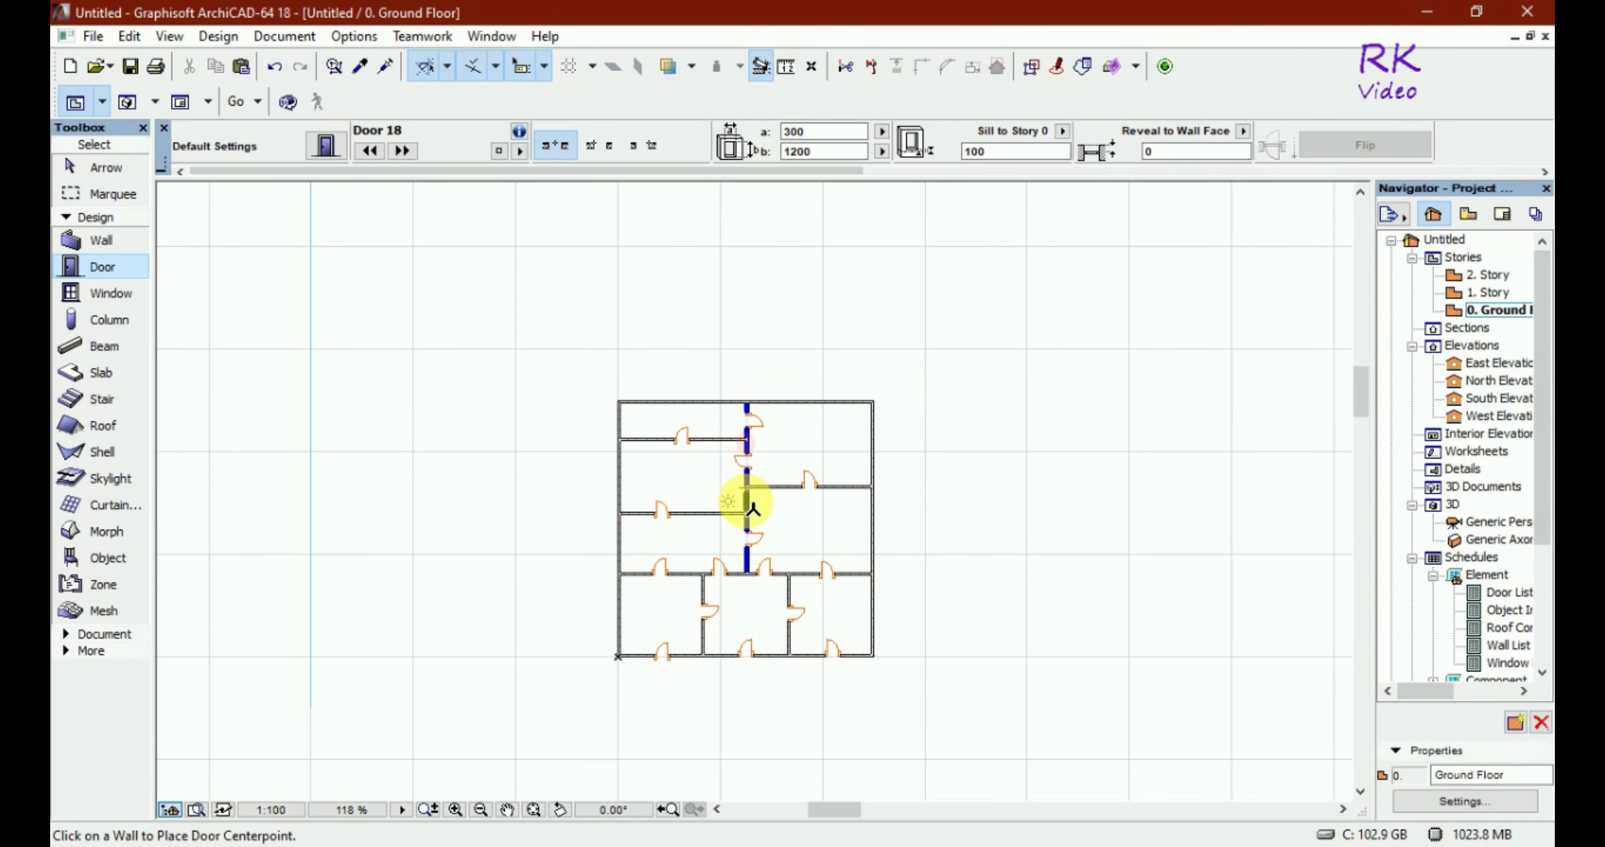
pyautogui.scroll(2, 752, 509)
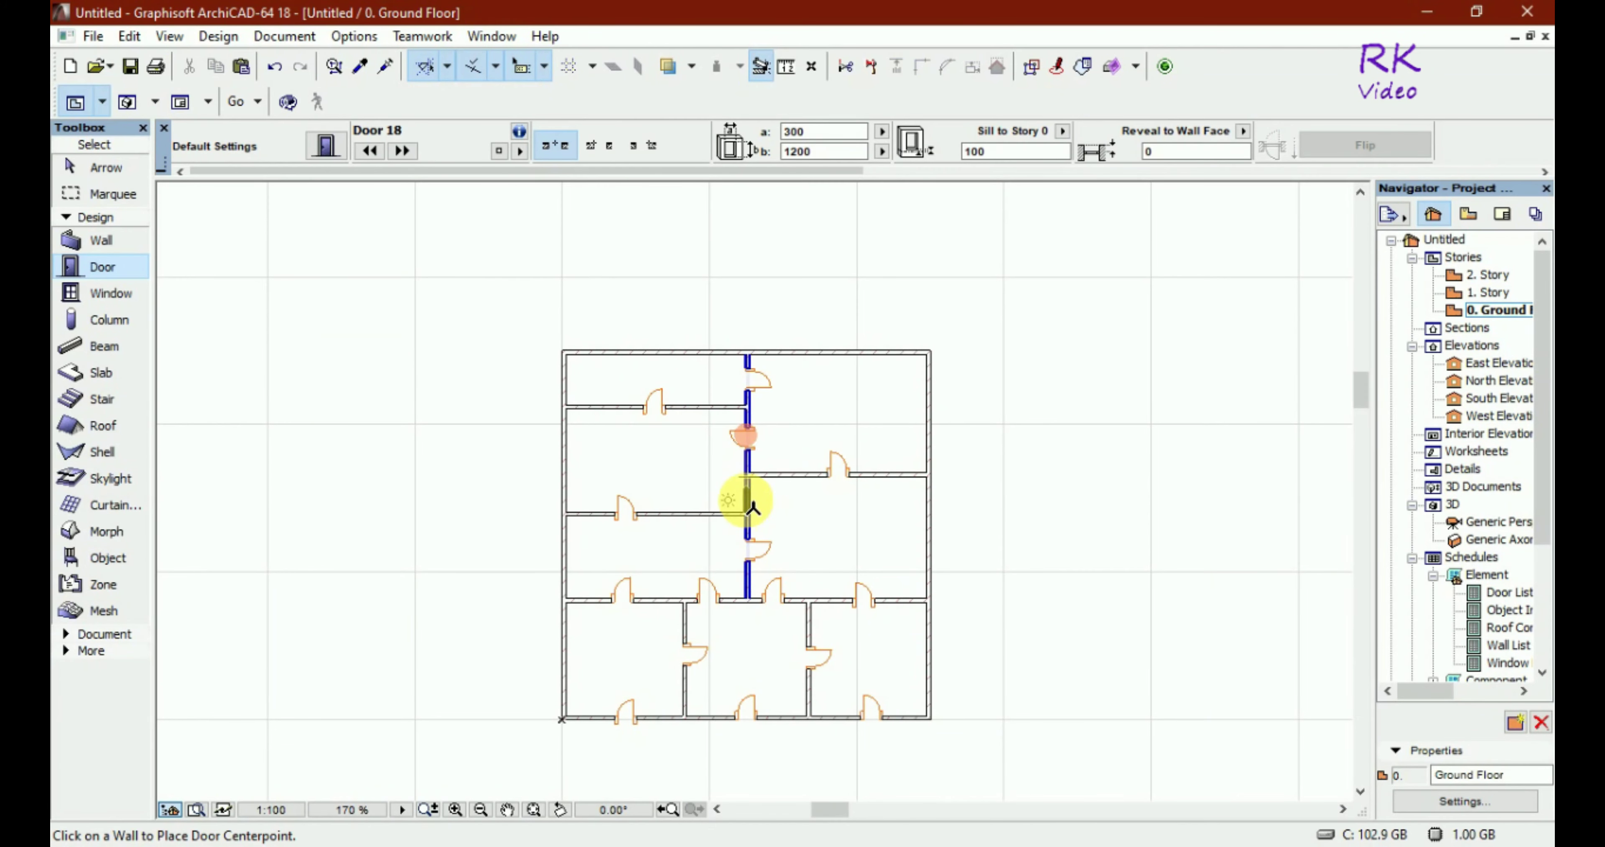
pyautogui.click(753, 508)
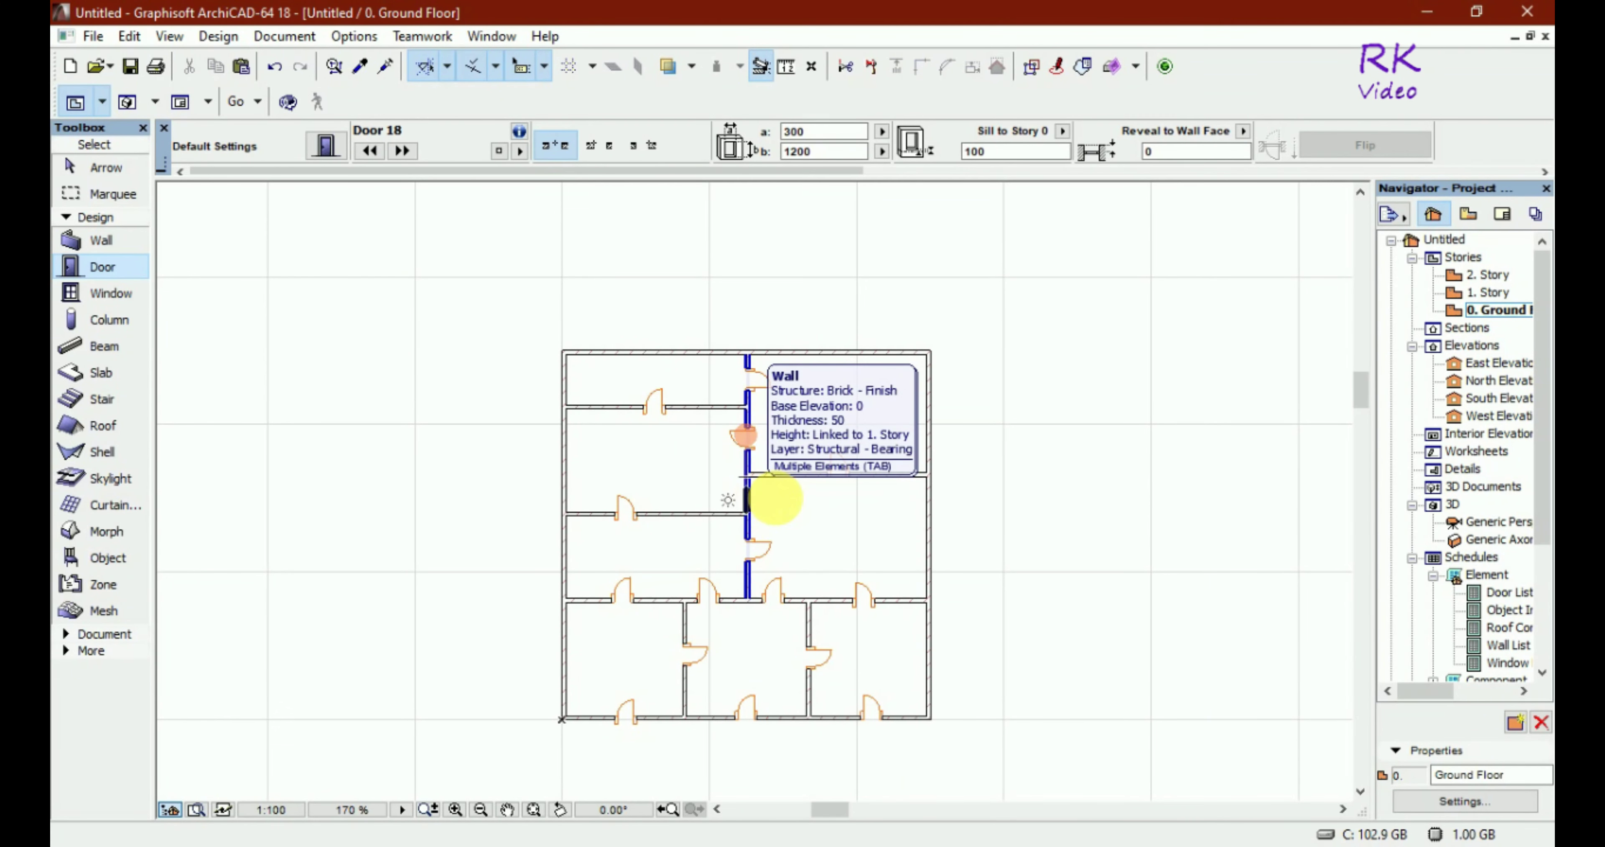
pyautogui.click(774, 499)
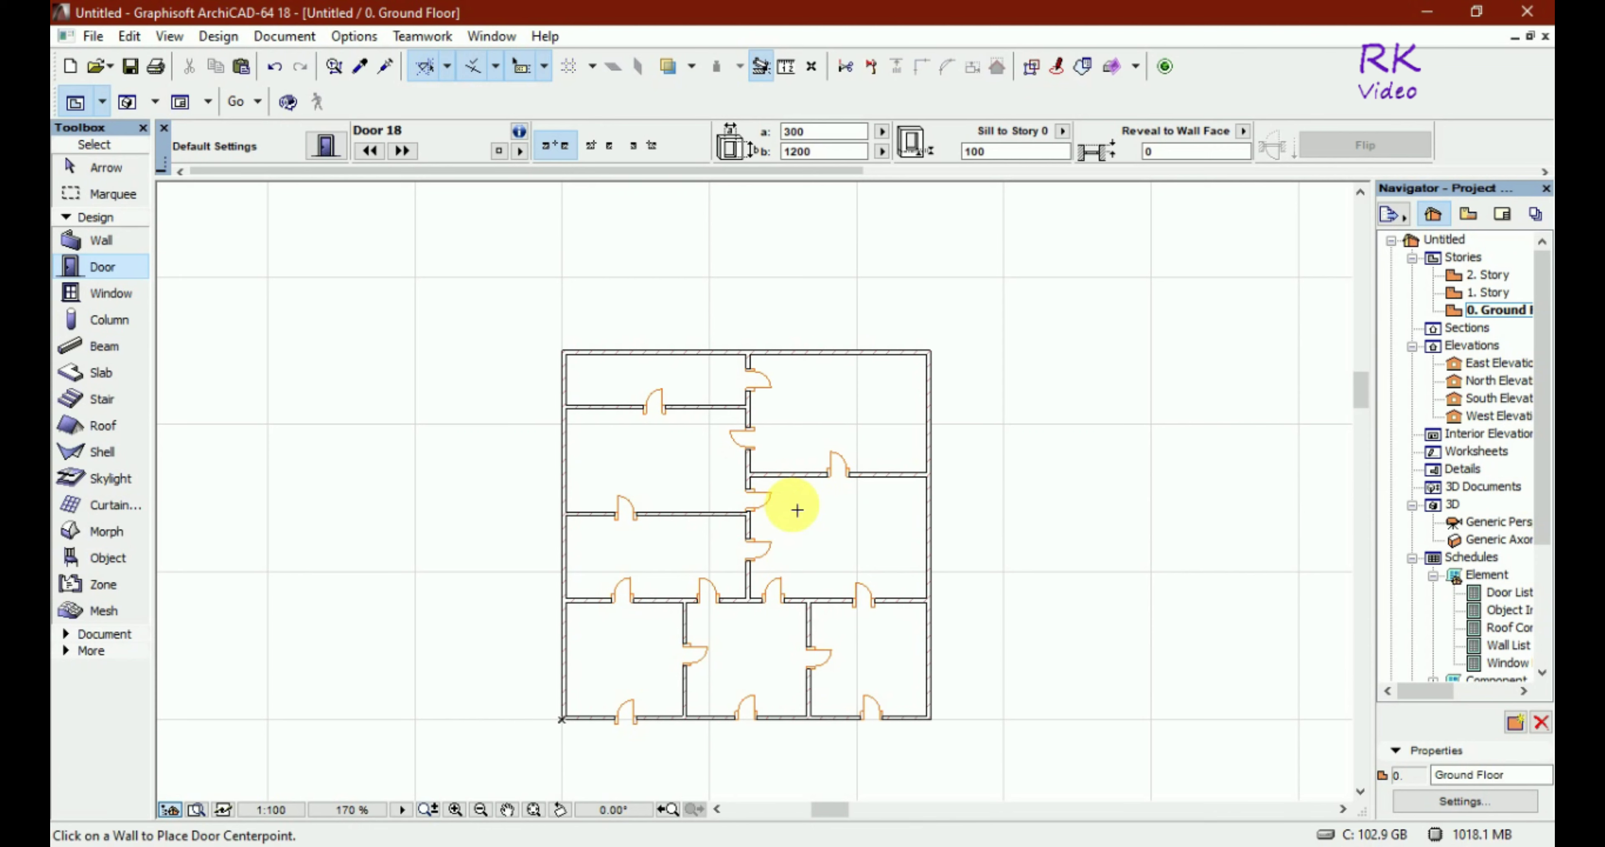
# Place three windows in the left exterior wall, setting their opening directions
pyautogui.click(128, 294)
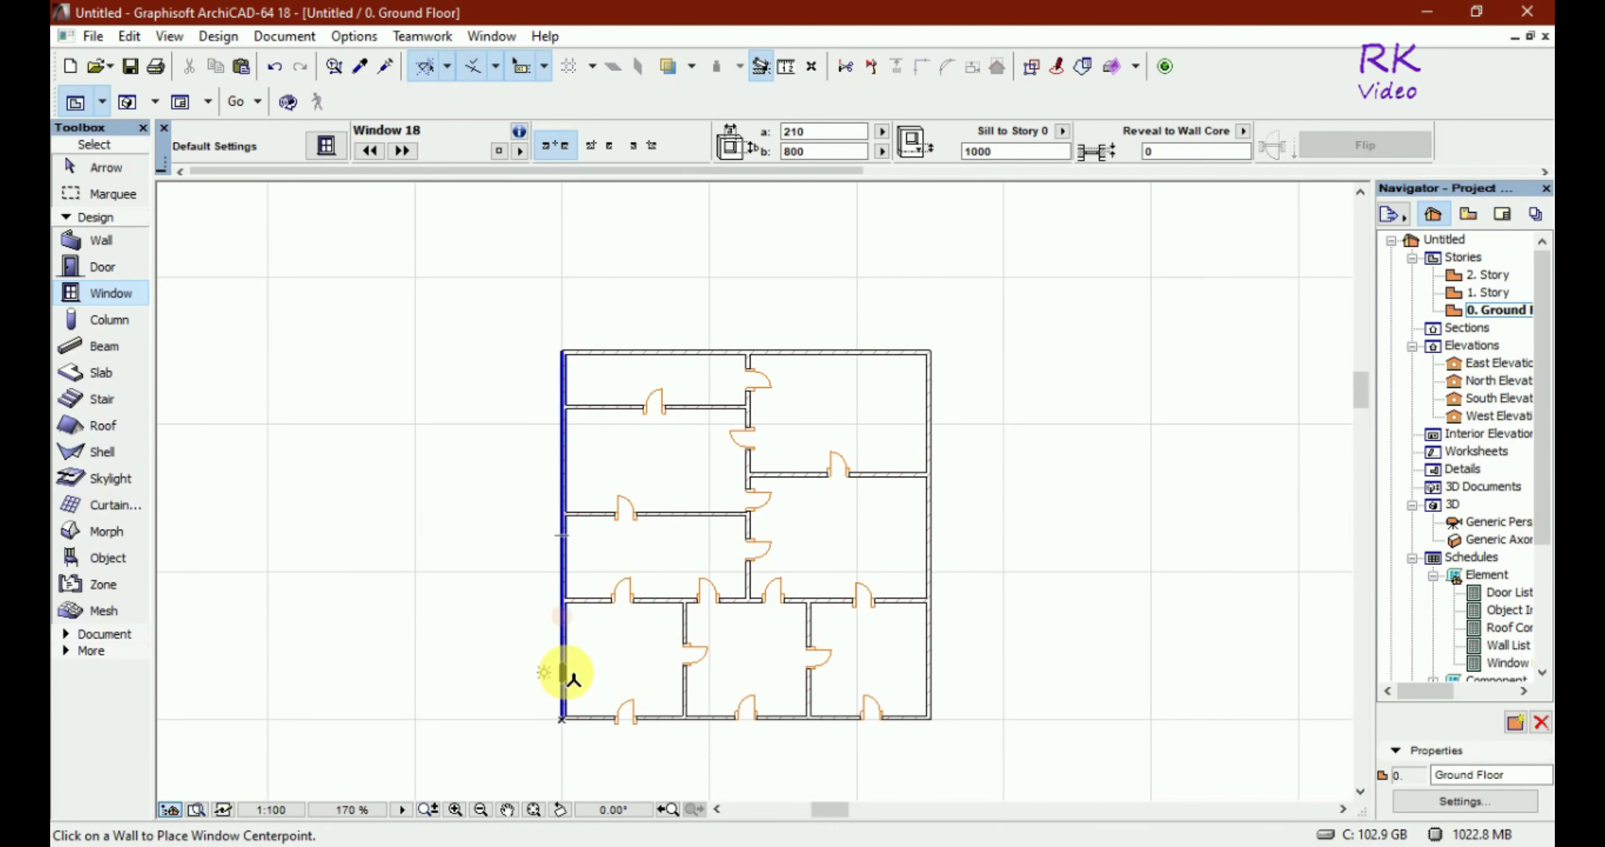
pyautogui.click(608, 665)
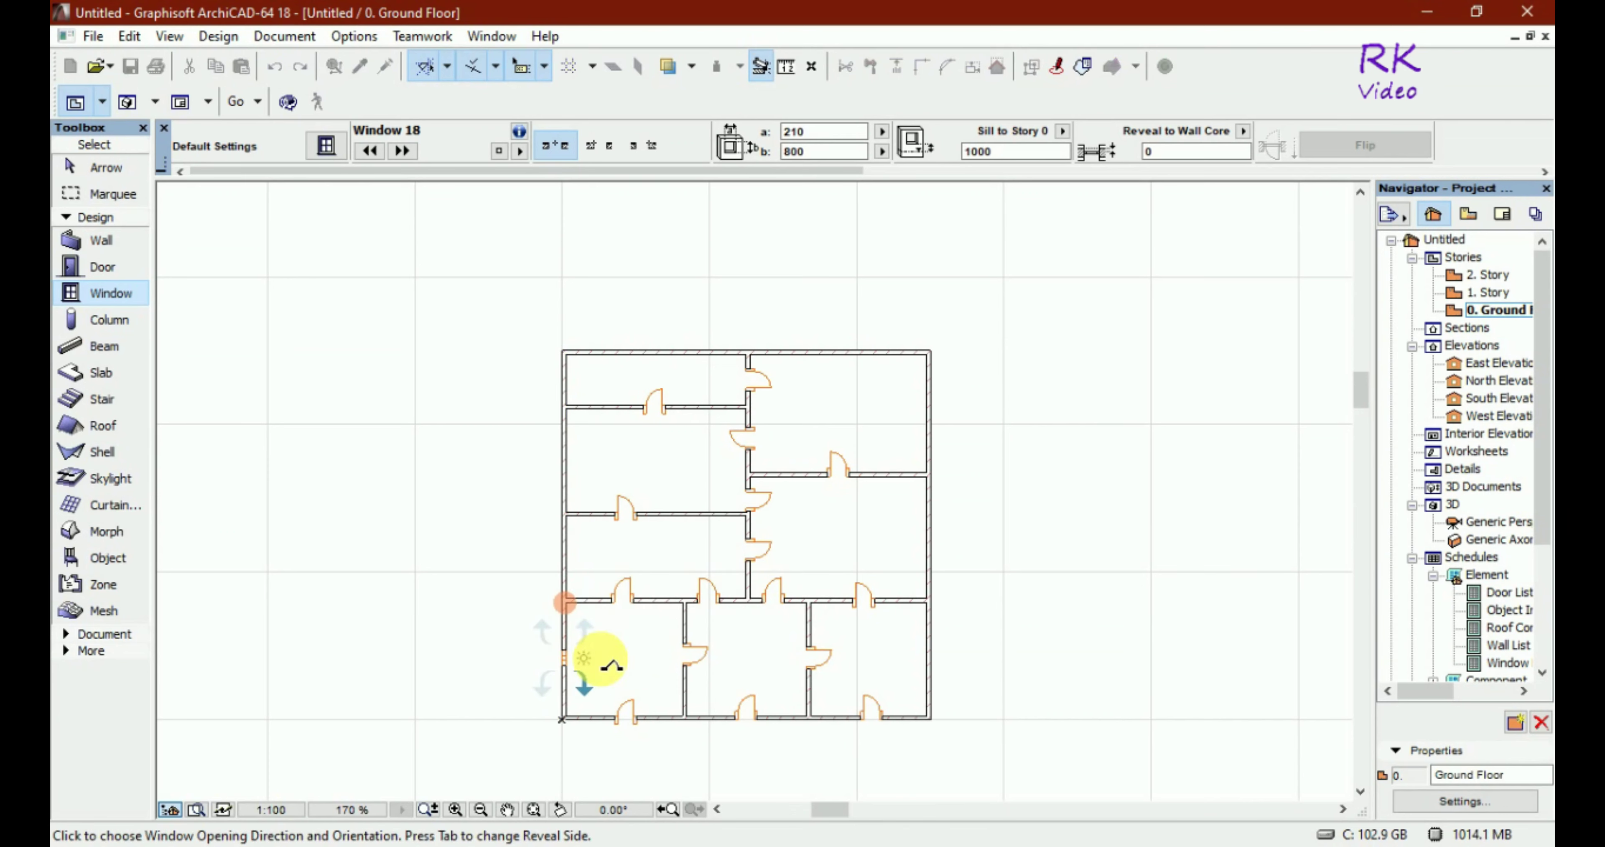
pyautogui.click(610, 665)
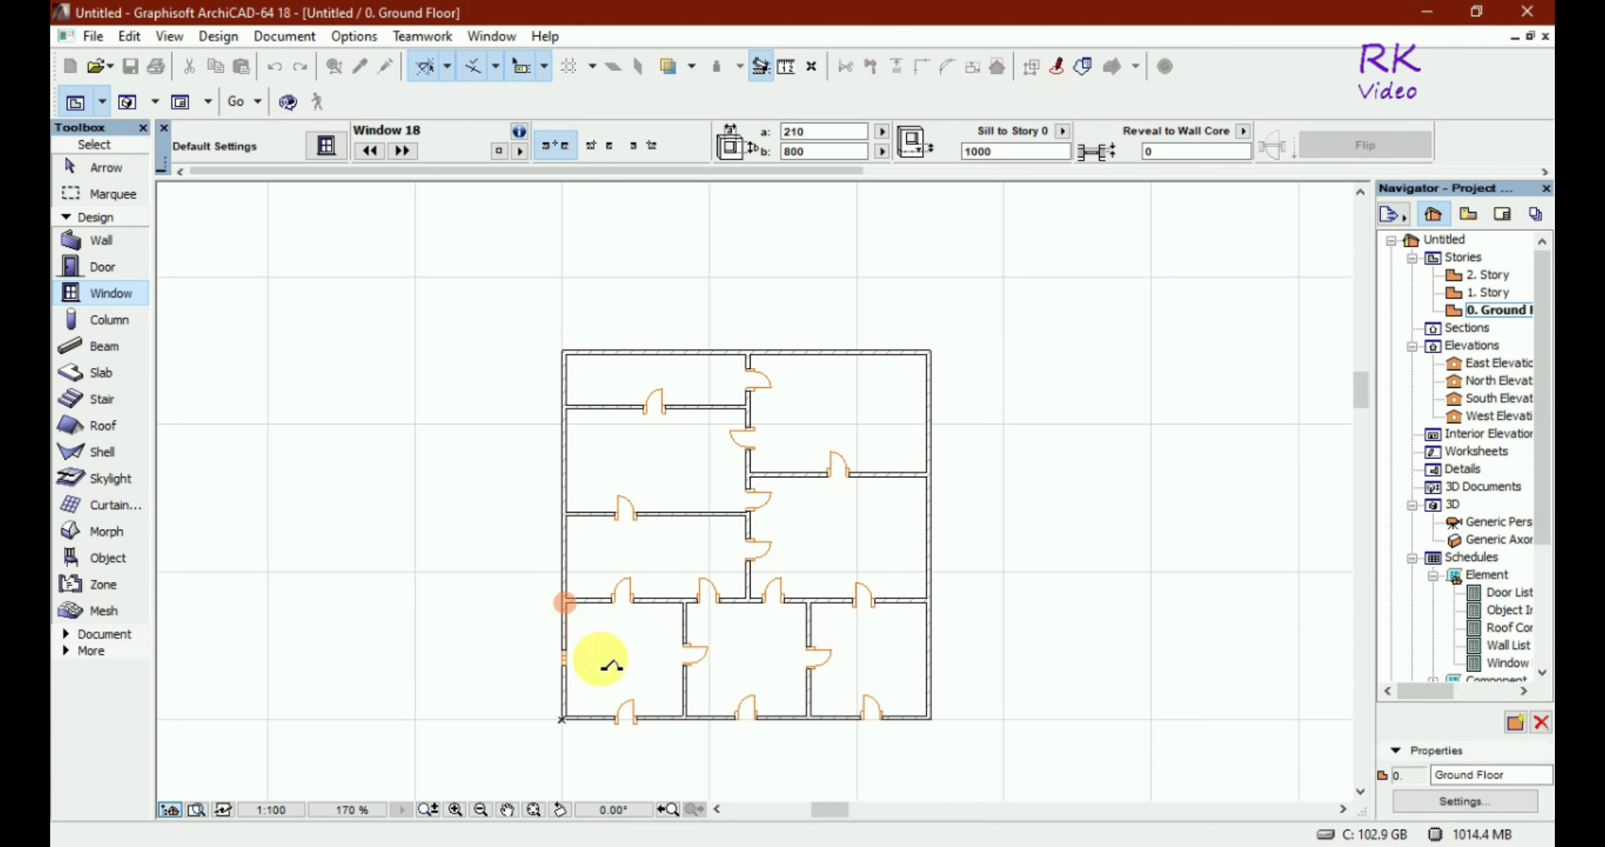
pyautogui.click(582, 556)
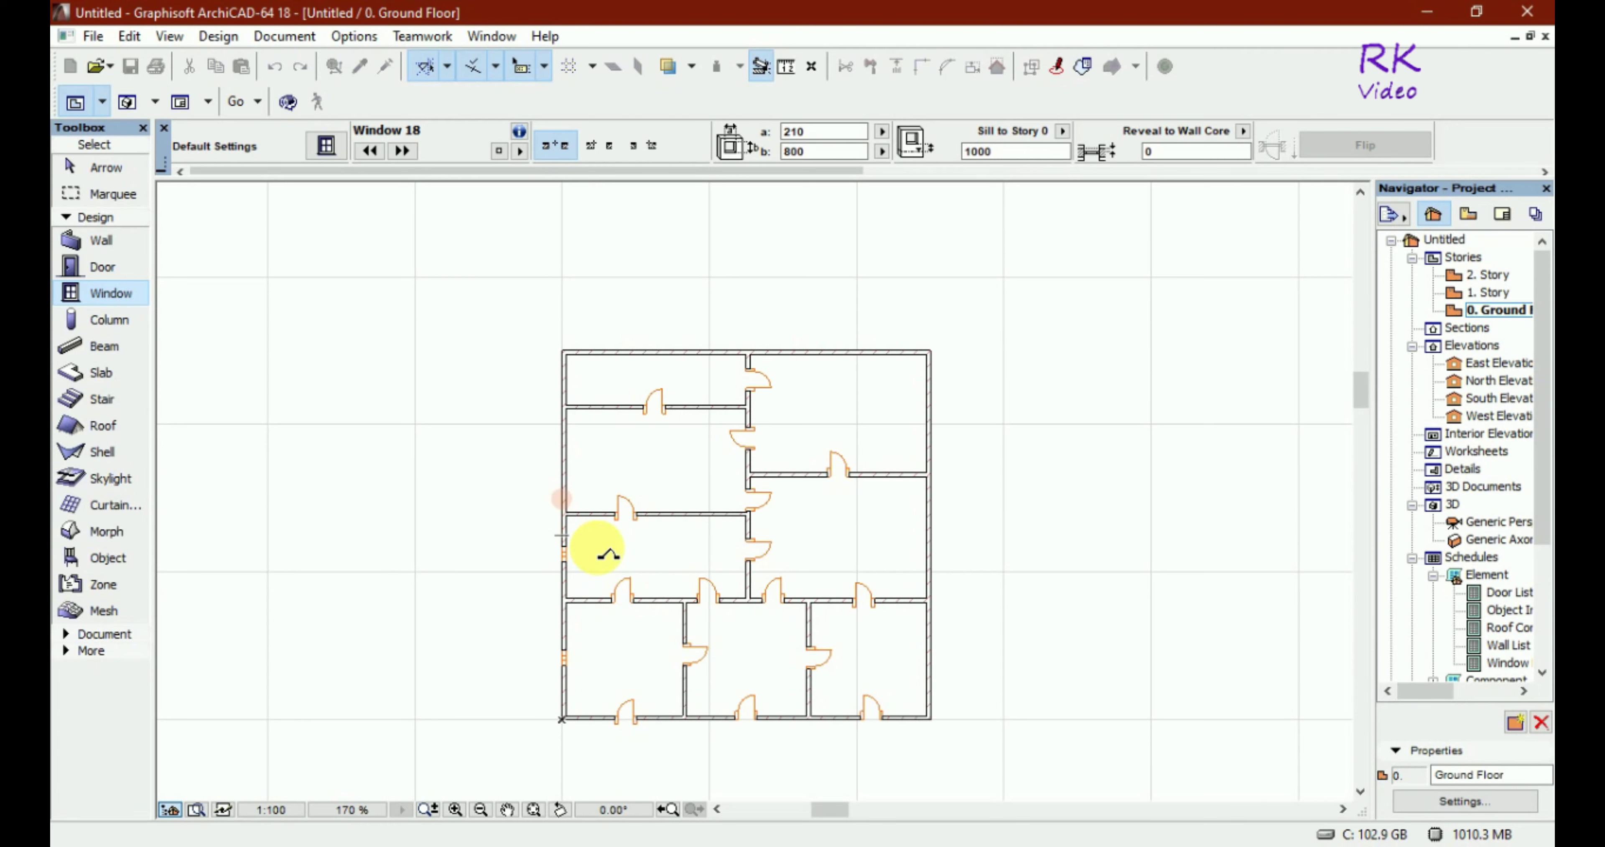
pyautogui.click(564, 465)
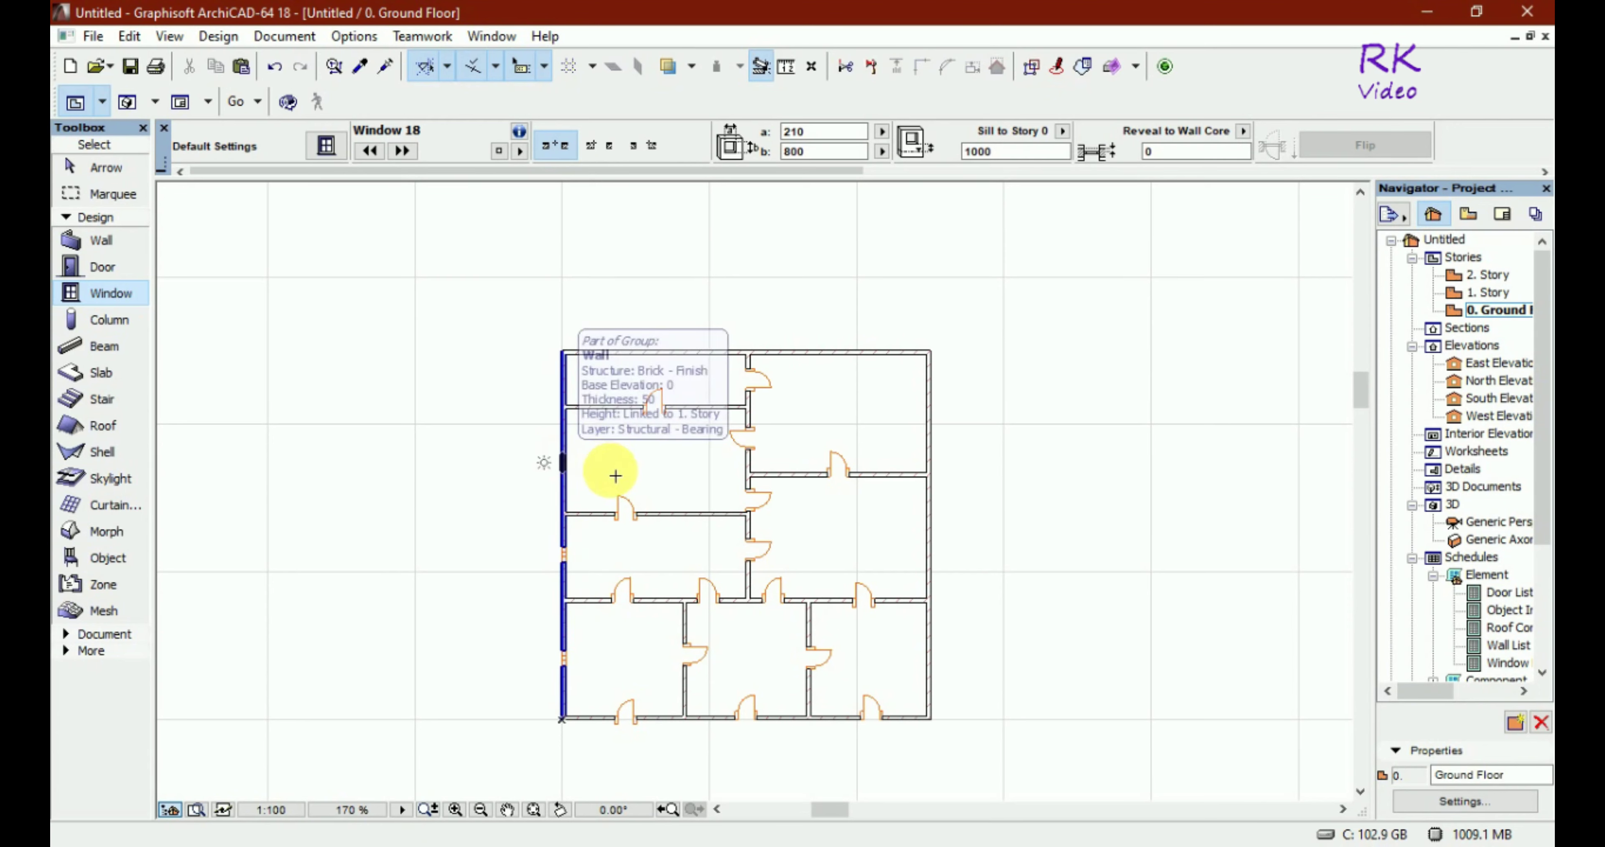
pyautogui.click(561, 381)
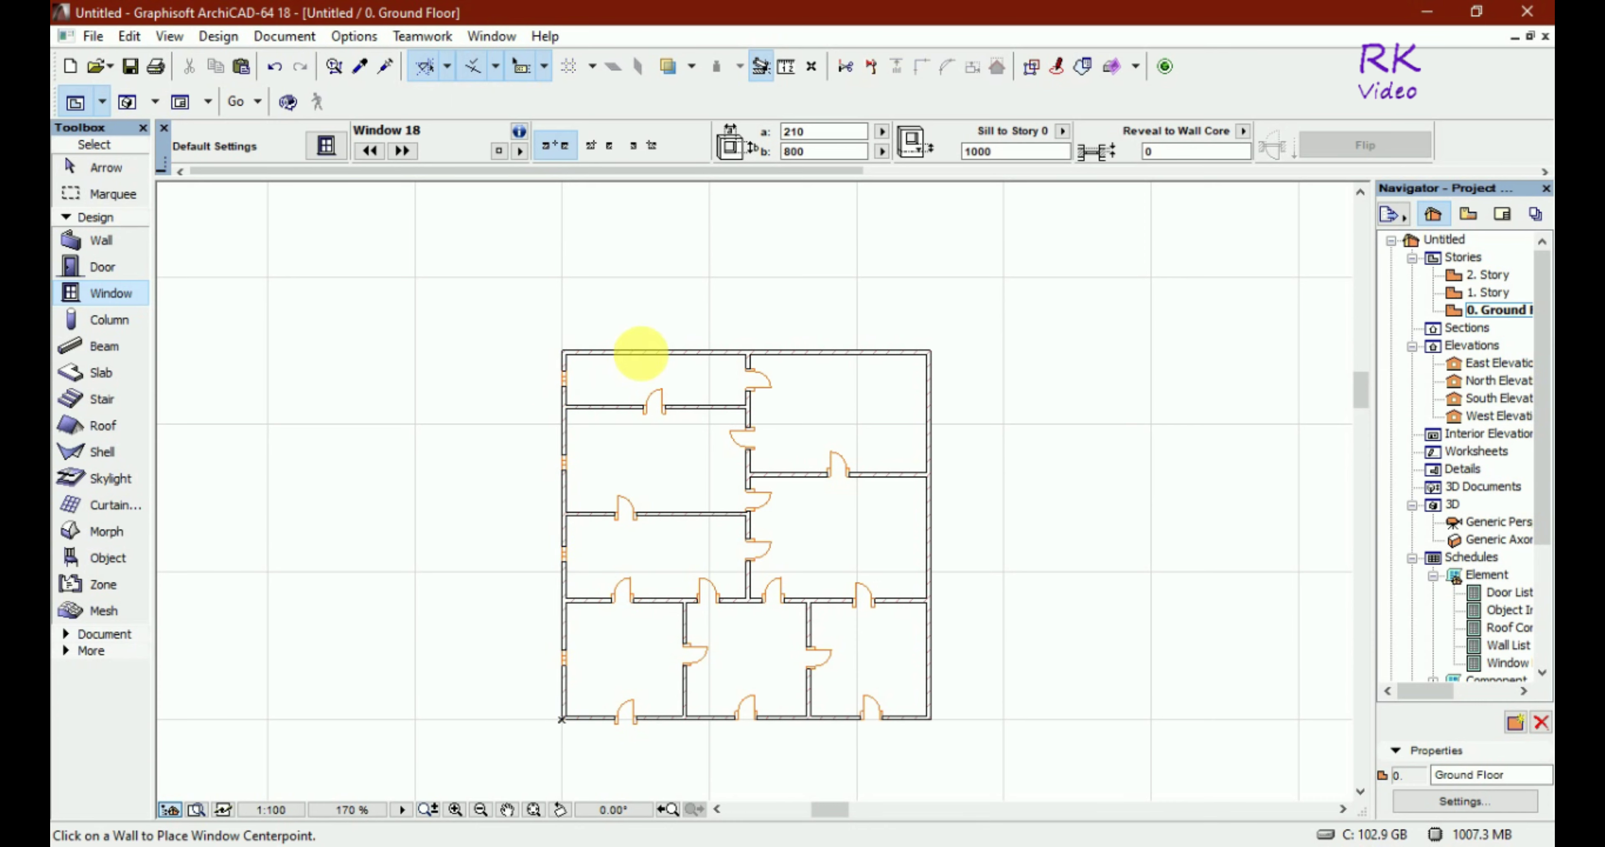
# Place two windows in the top exterior wall, setting each opening direction
pyautogui.click(640, 376)
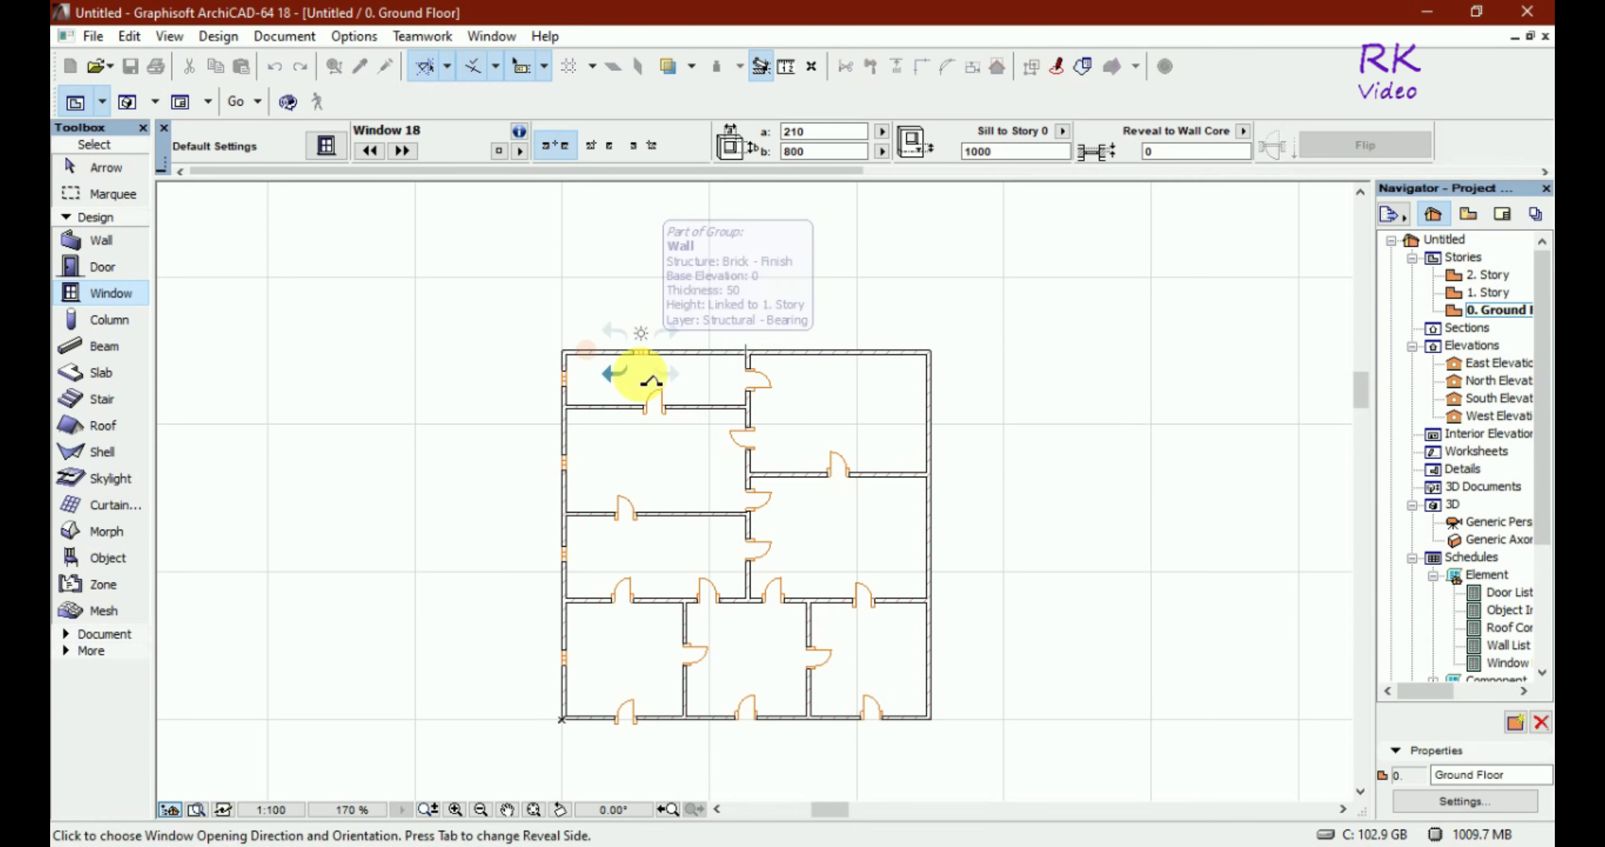
pyautogui.click(648, 380)
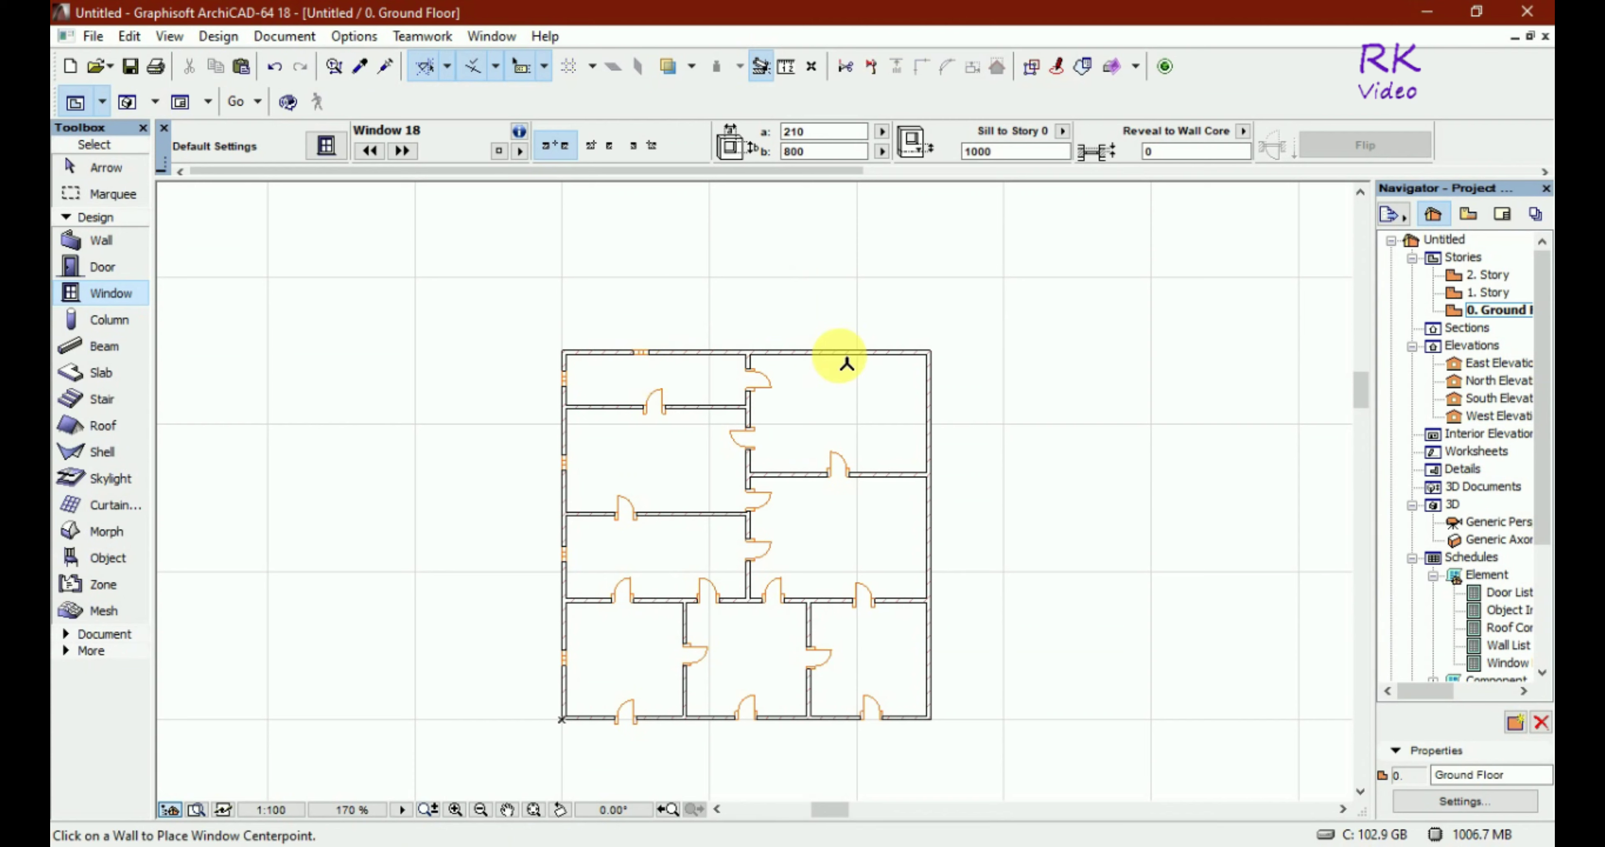
pyautogui.click(841, 352)
pyautogui.click(832, 403)
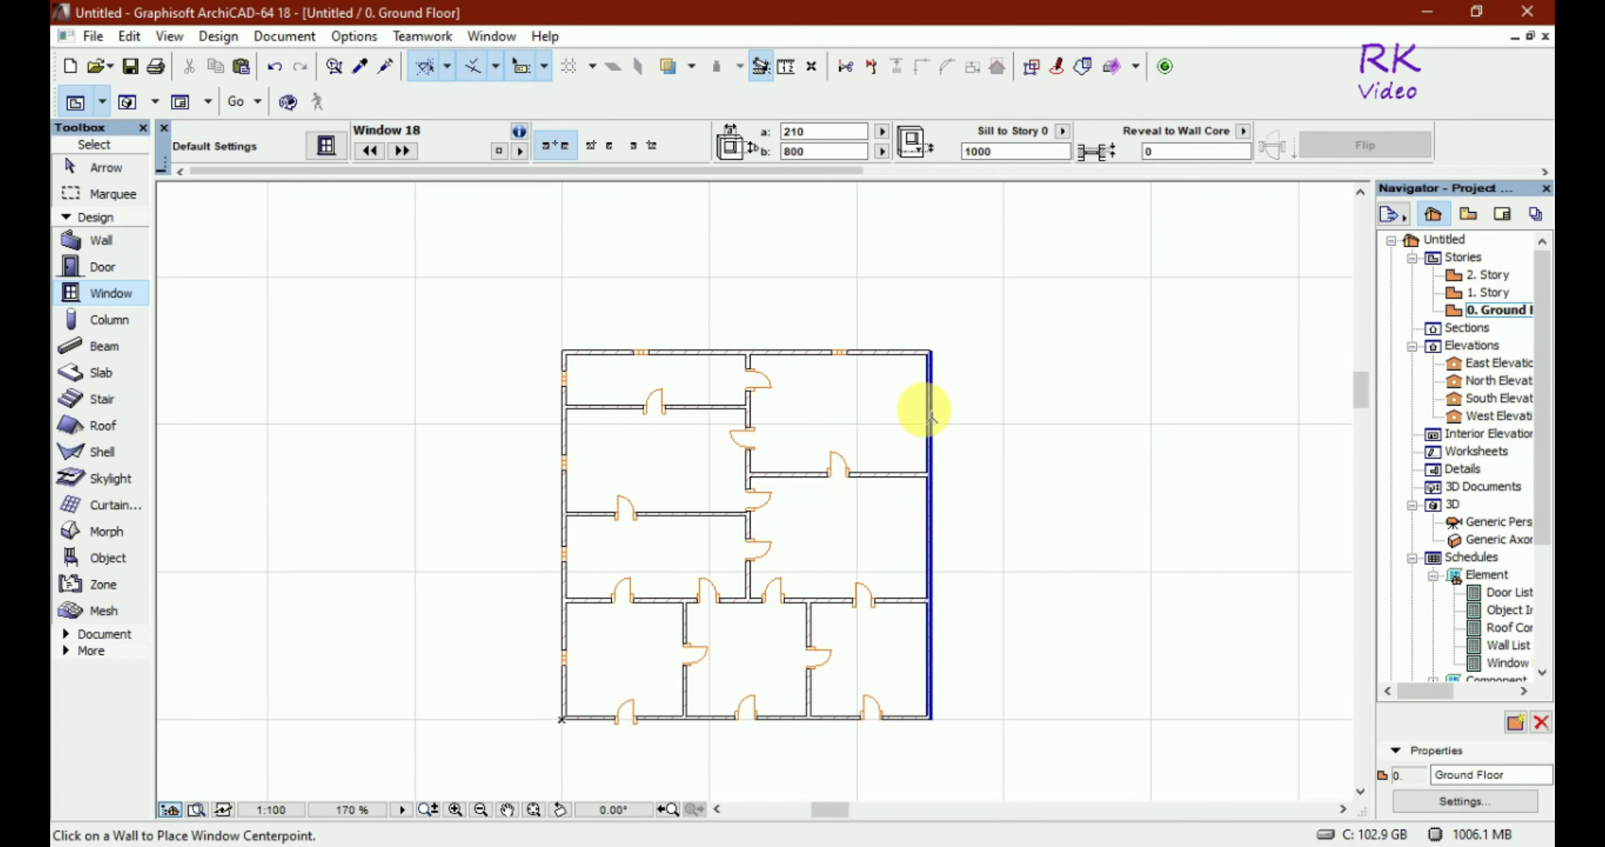
# Place three windows down the right exterior wall, then return to selecting elements
pyautogui.click(928, 410)
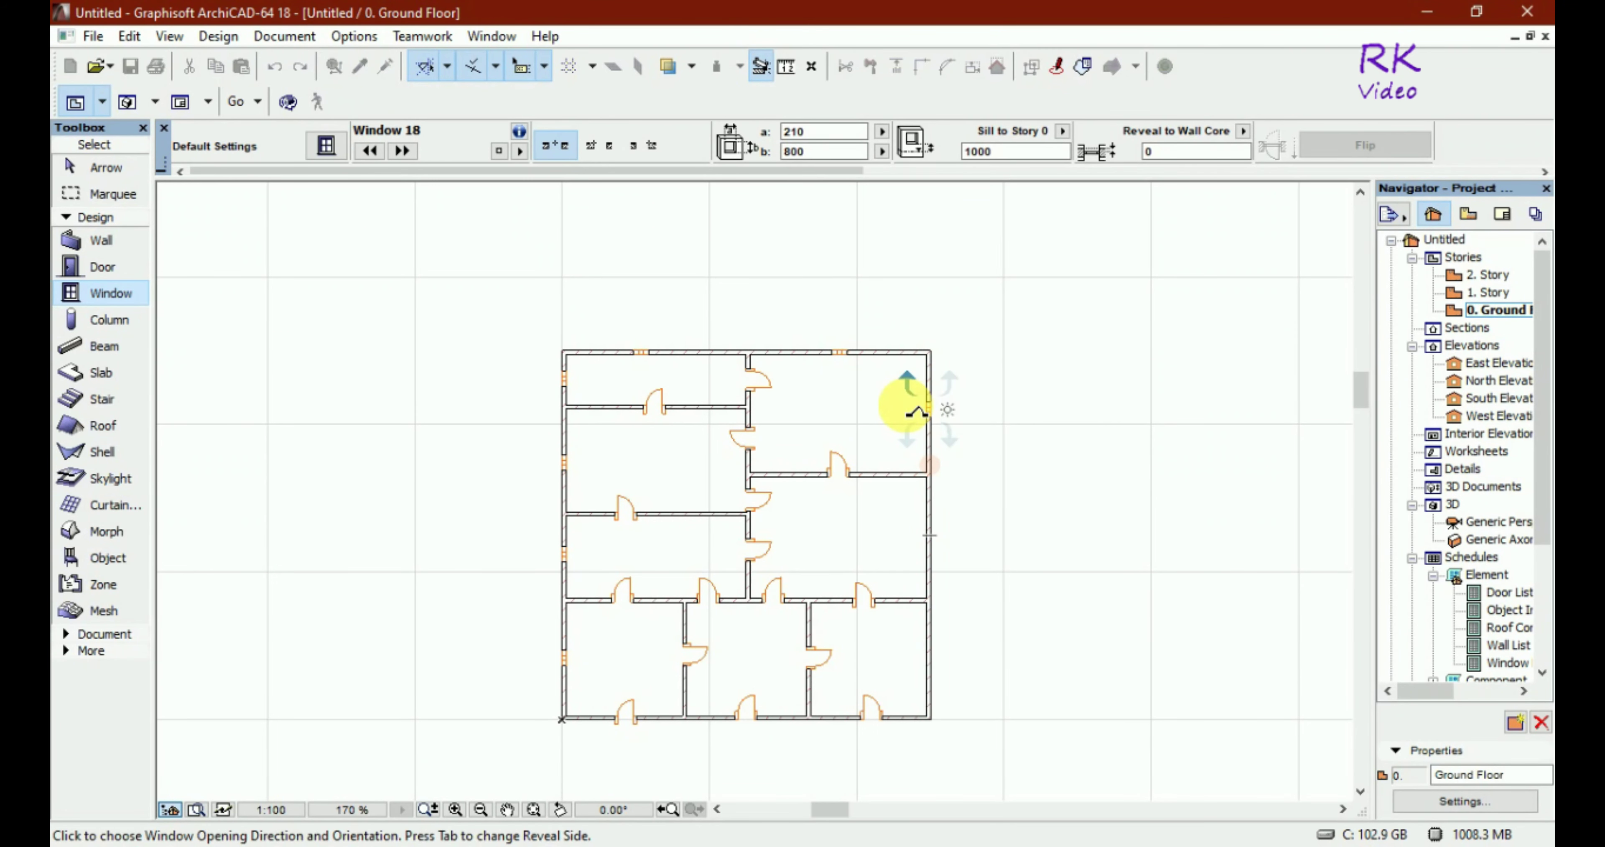
pyautogui.click(898, 410)
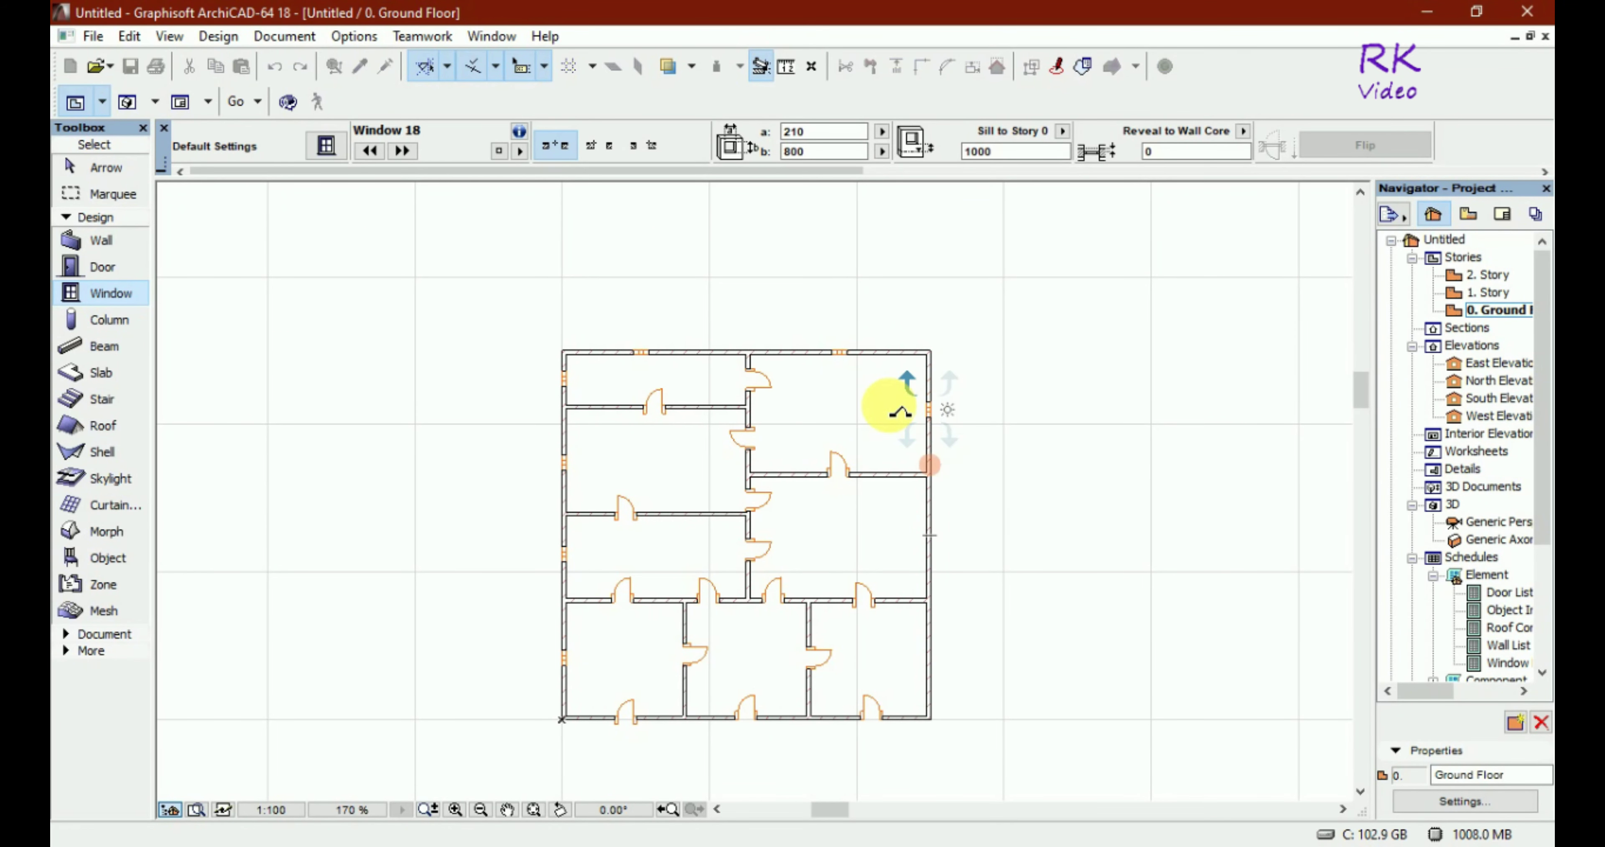
pyautogui.click(928, 534)
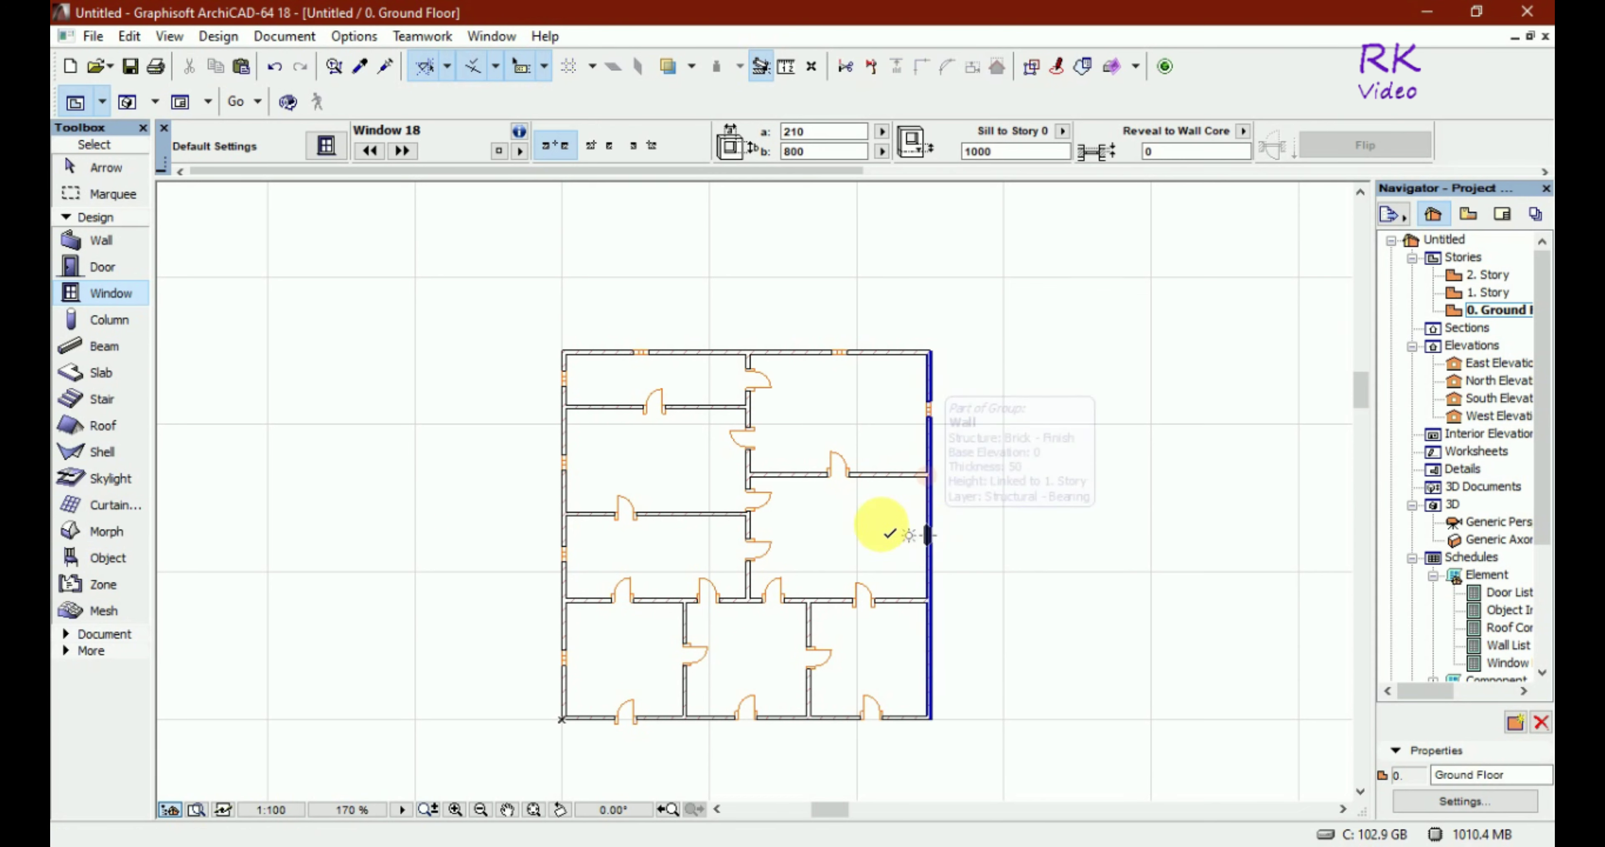
pyautogui.click(887, 529)
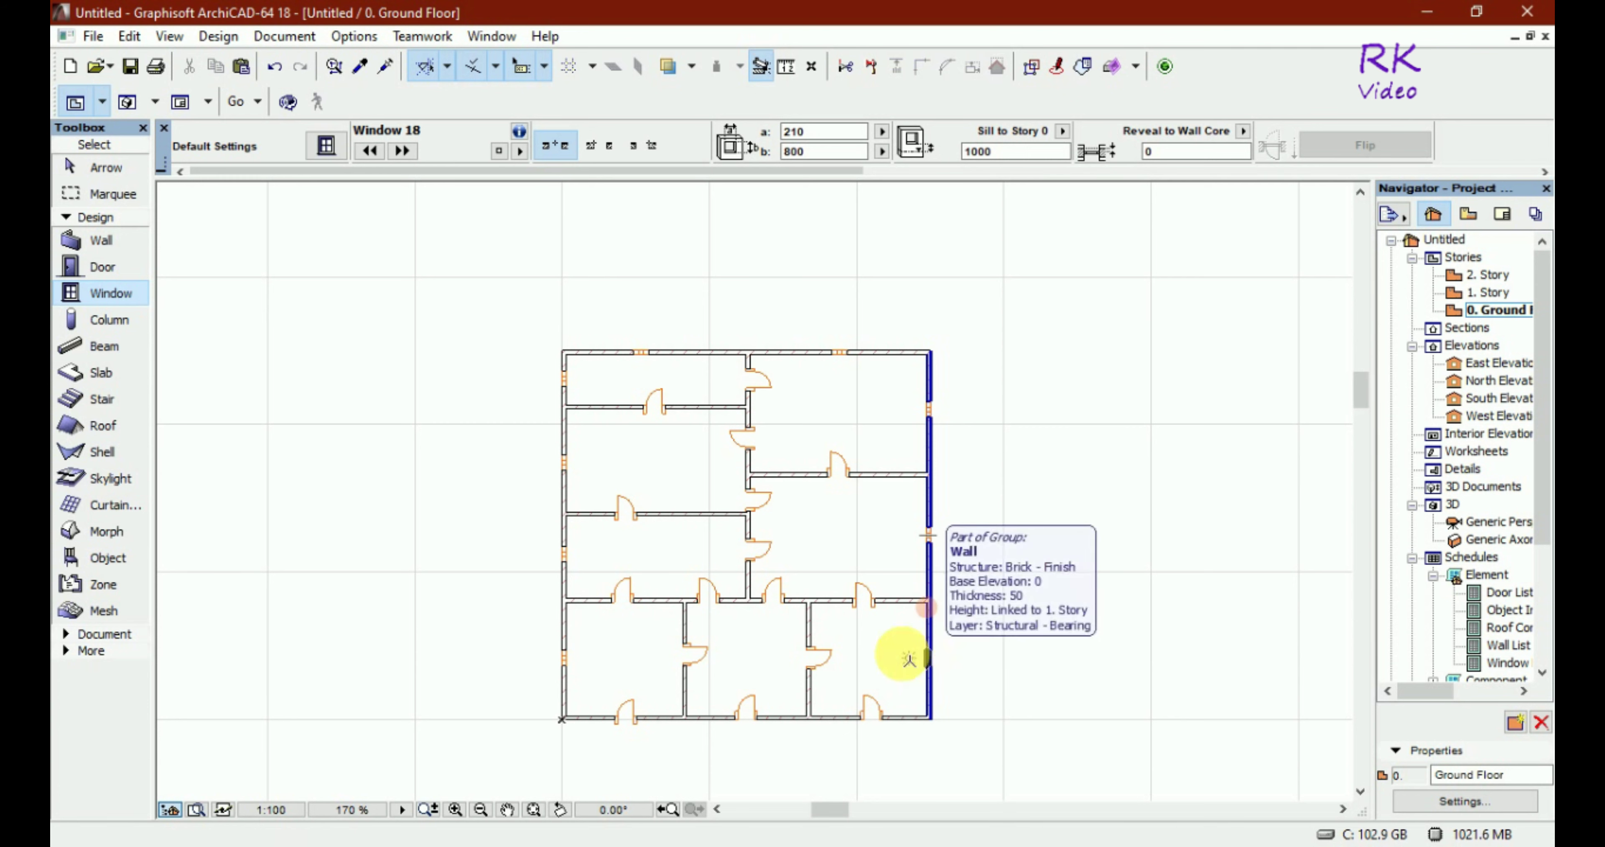
pyautogui.click(893, 655)
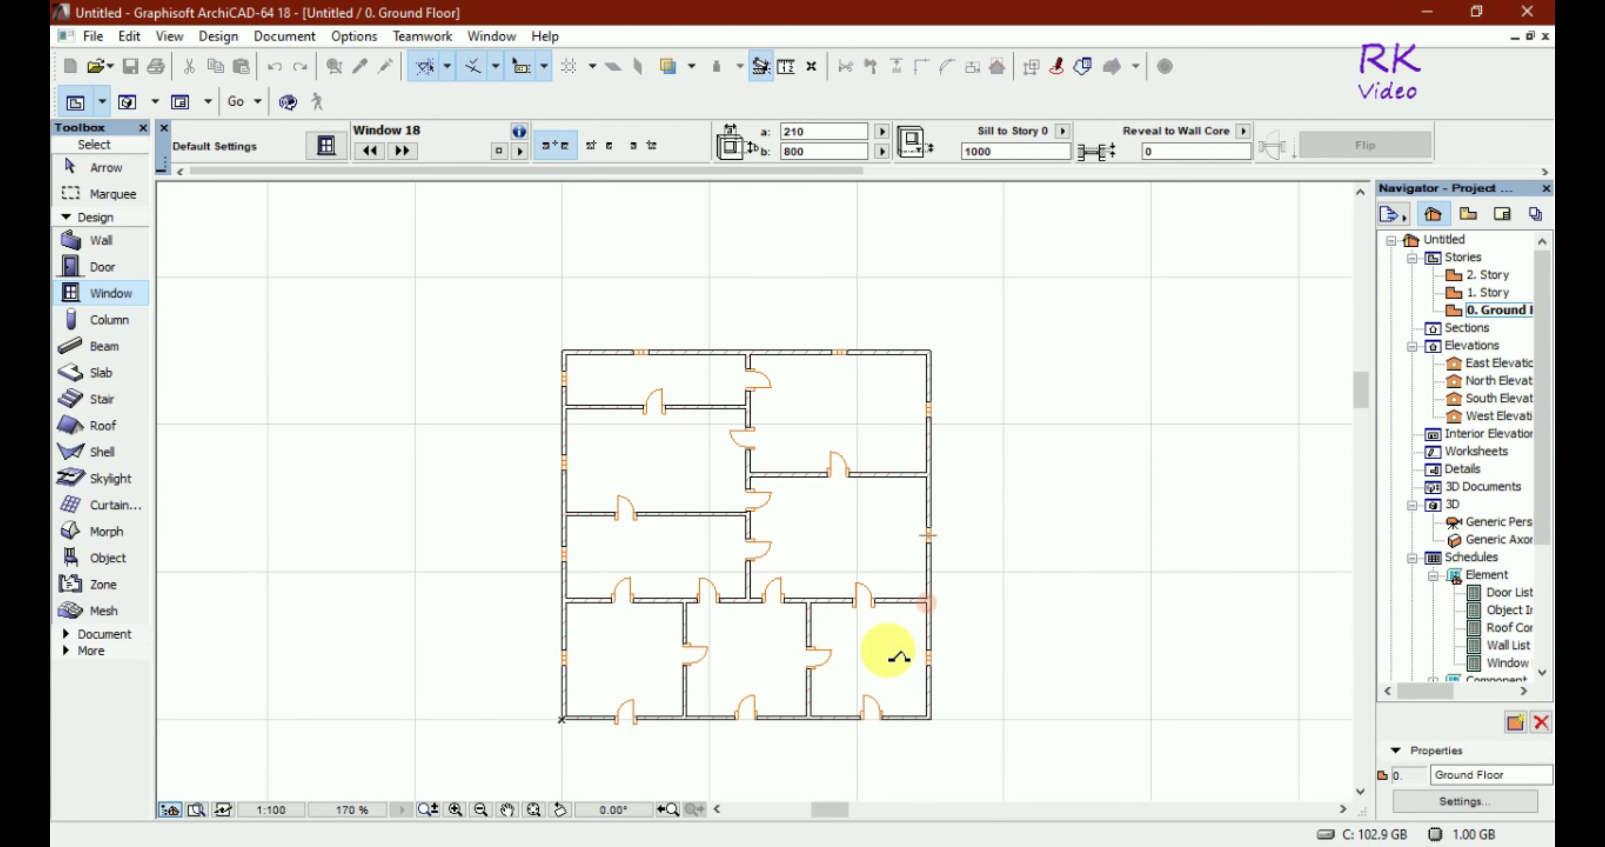
pyautogui.click(898, 656)
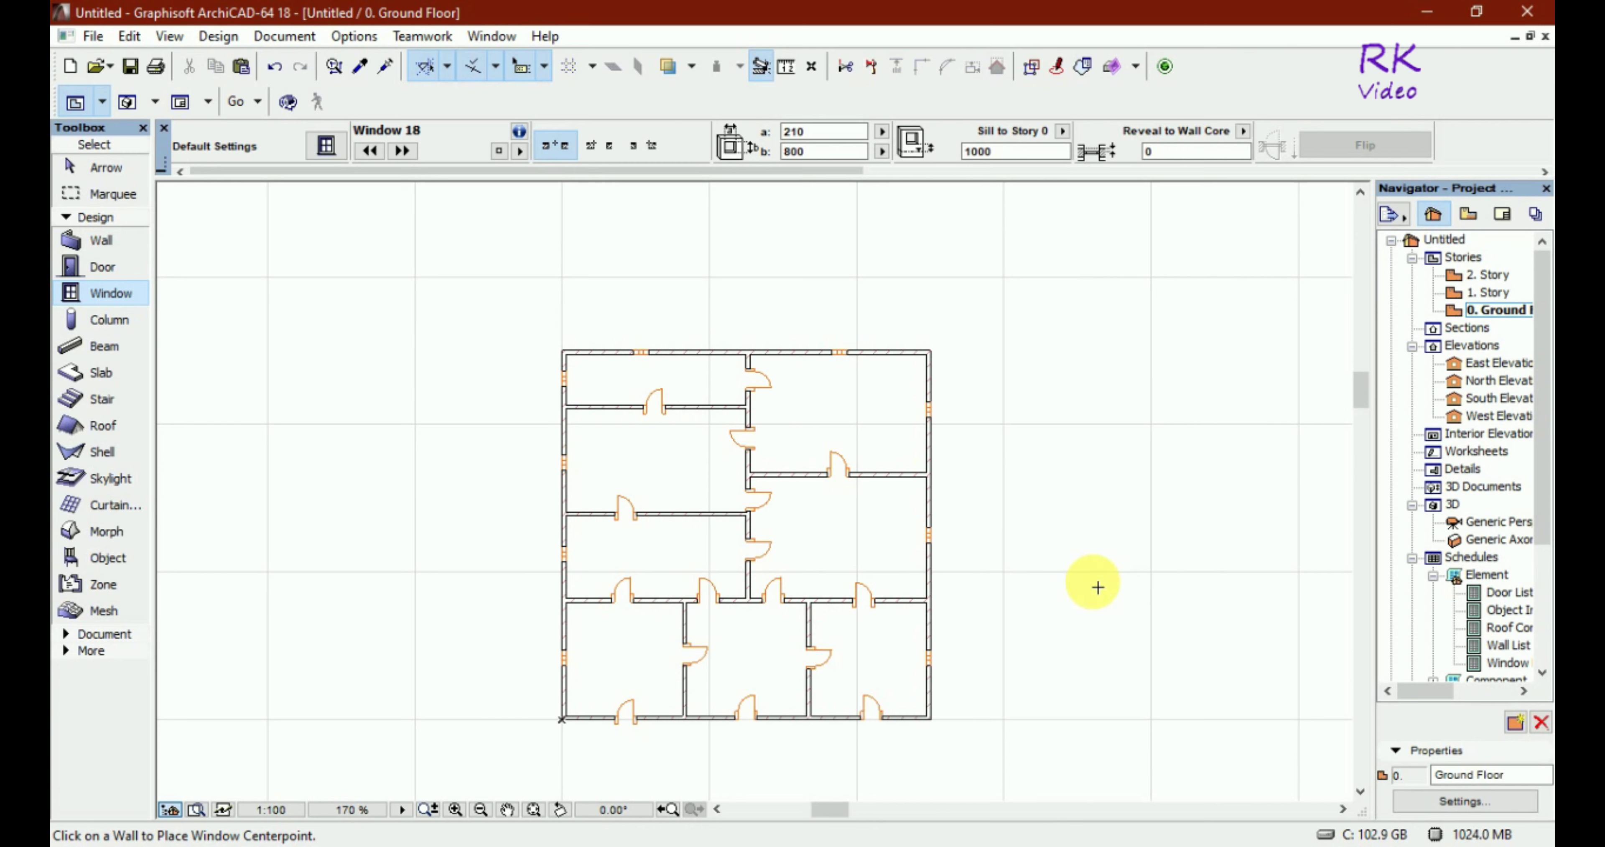
pyautogui.press('Escape')
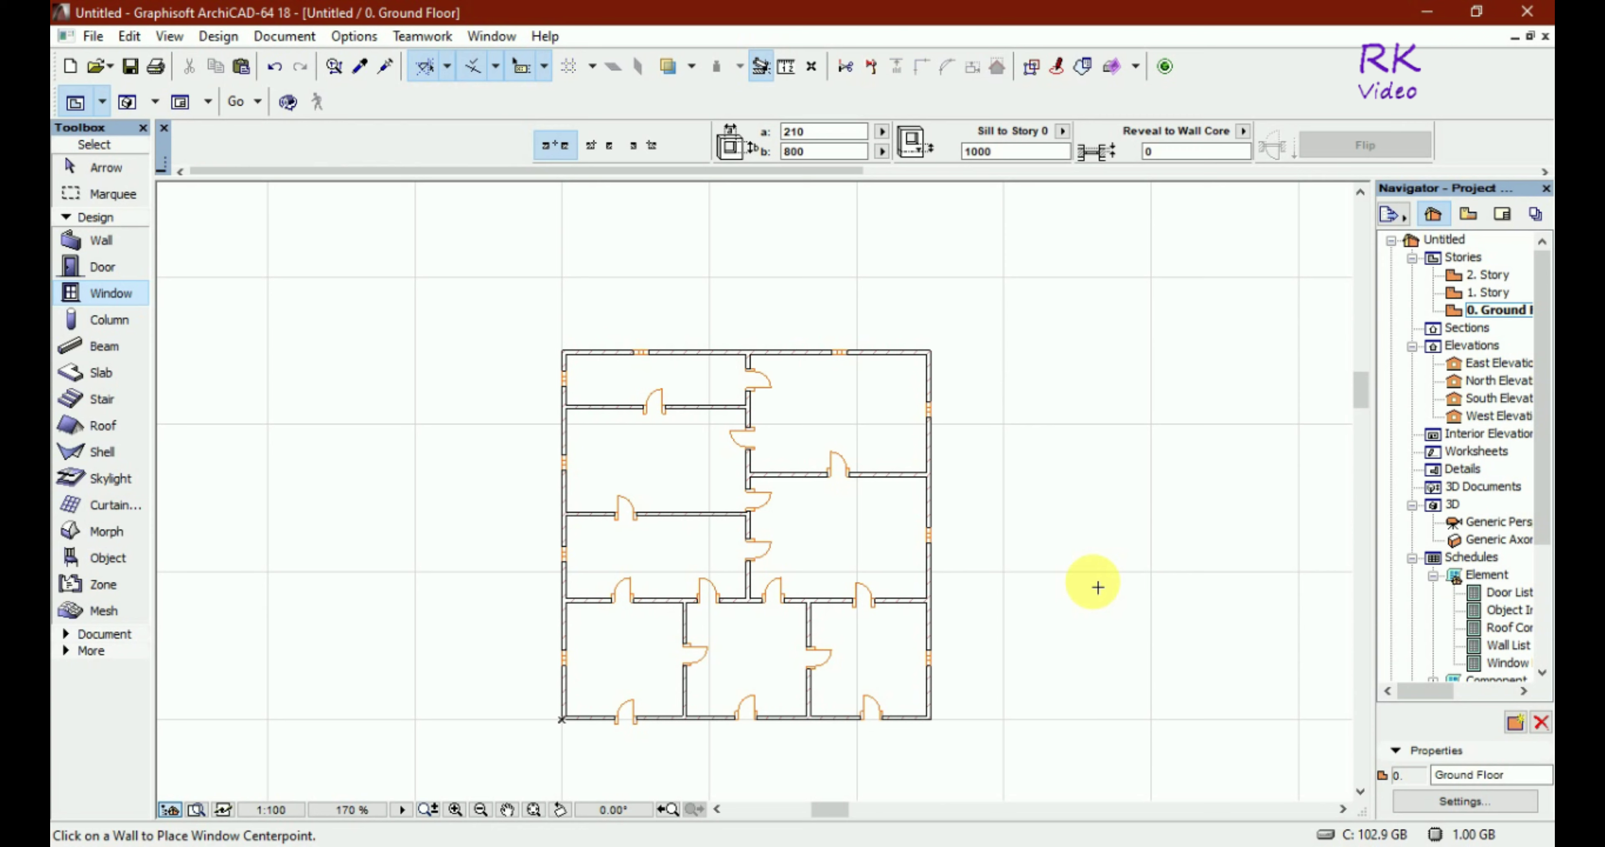
# Select the outer walls and view their Wall settings without changing anything
pyautogui.click(603, 361)
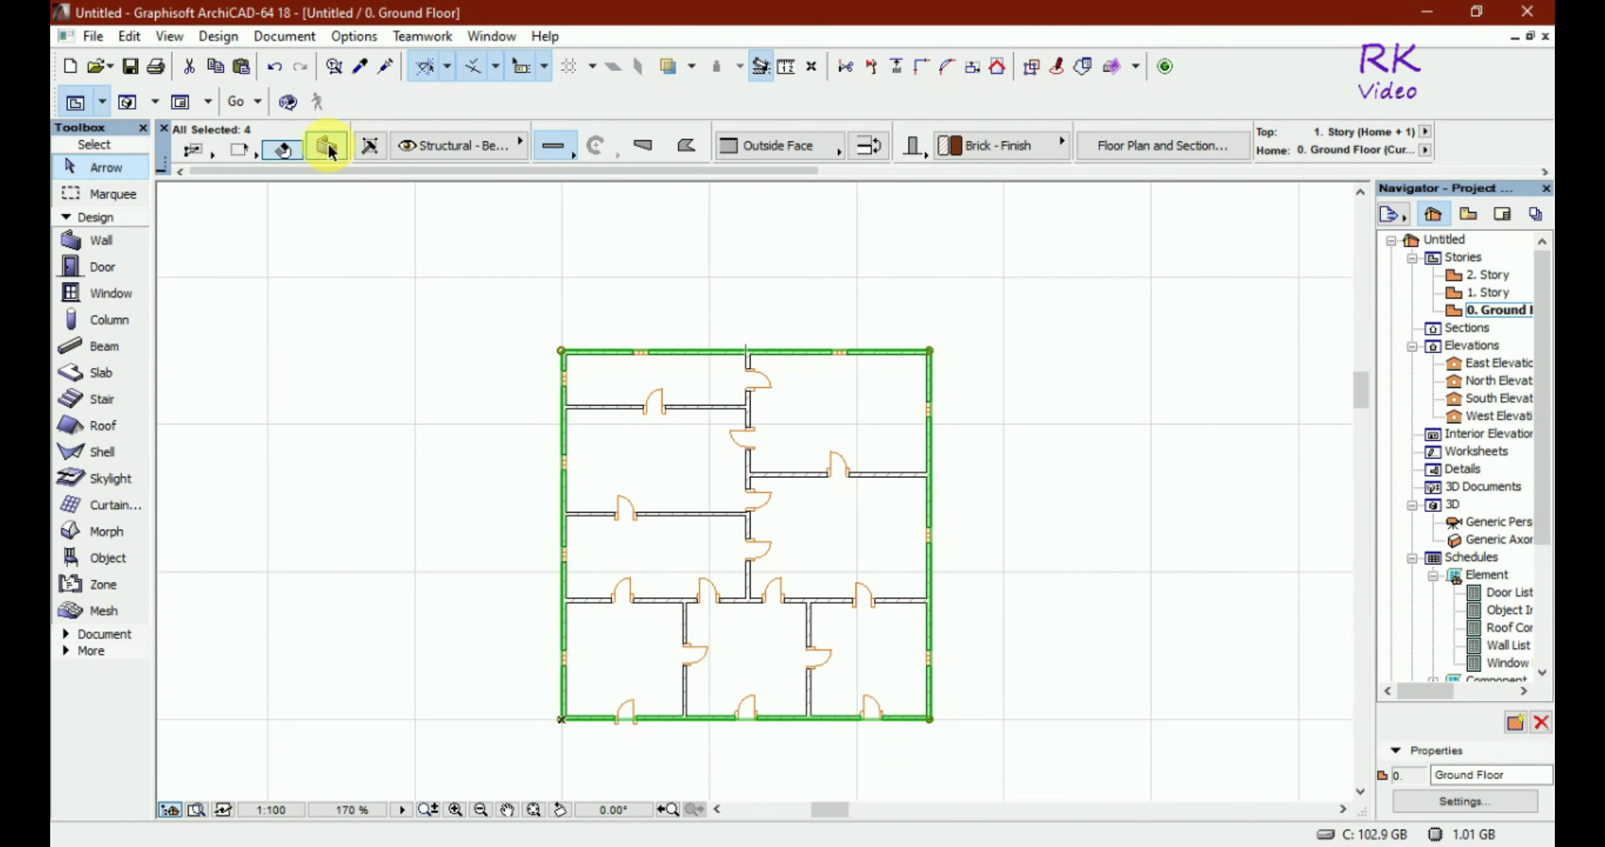
pyautogui.click(327, 148)
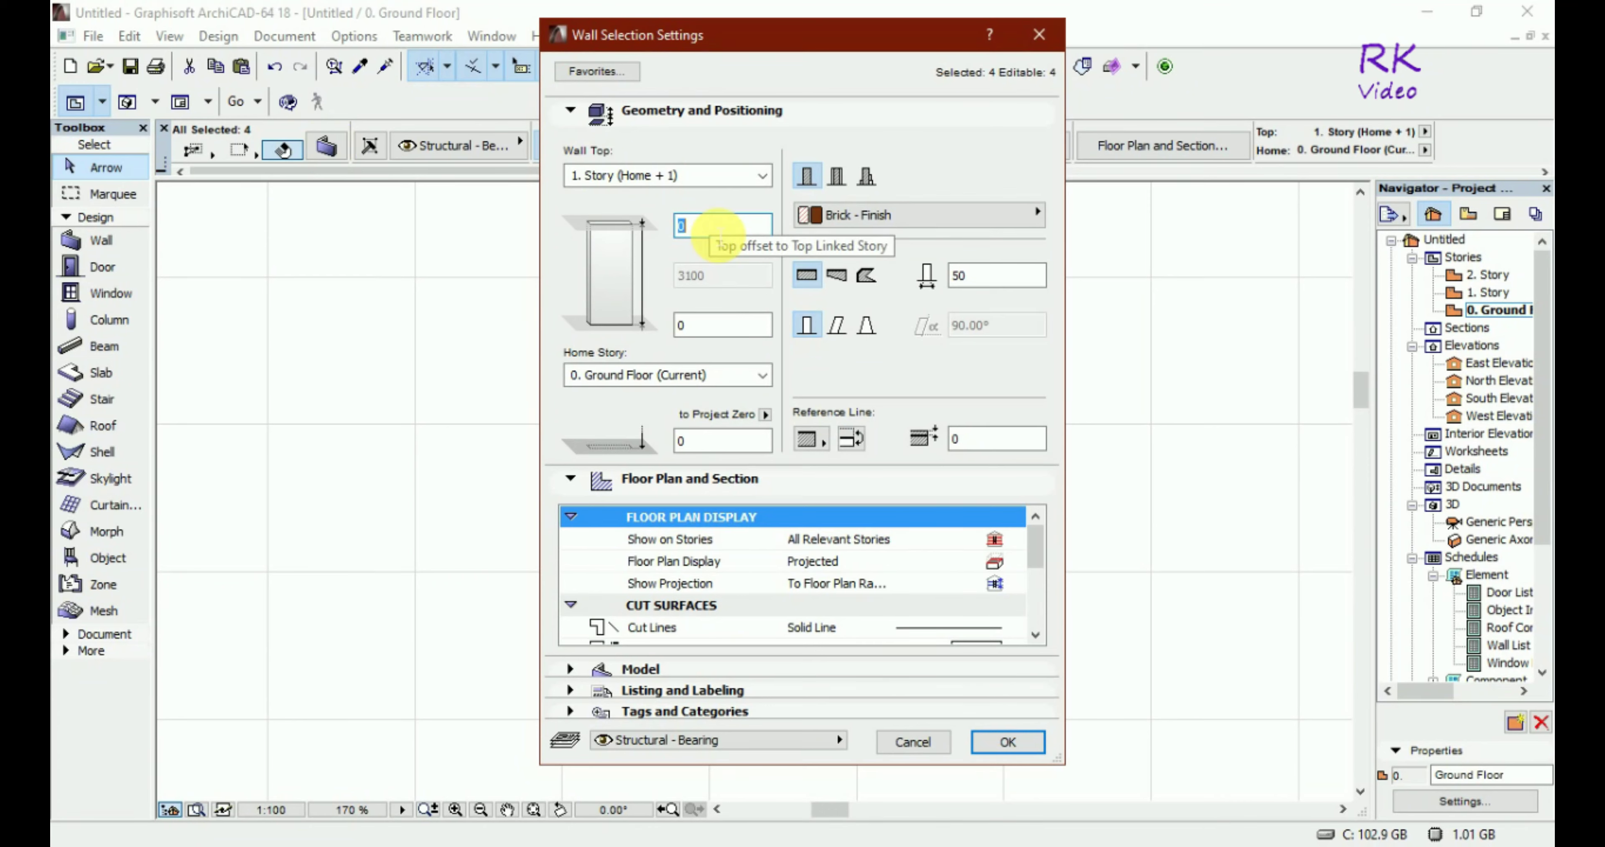
pyautogui.click(1036, 37)
# Marquee-select every wall in the plan and bring up the selection's context menu
pyautogui.click(1047, 397)
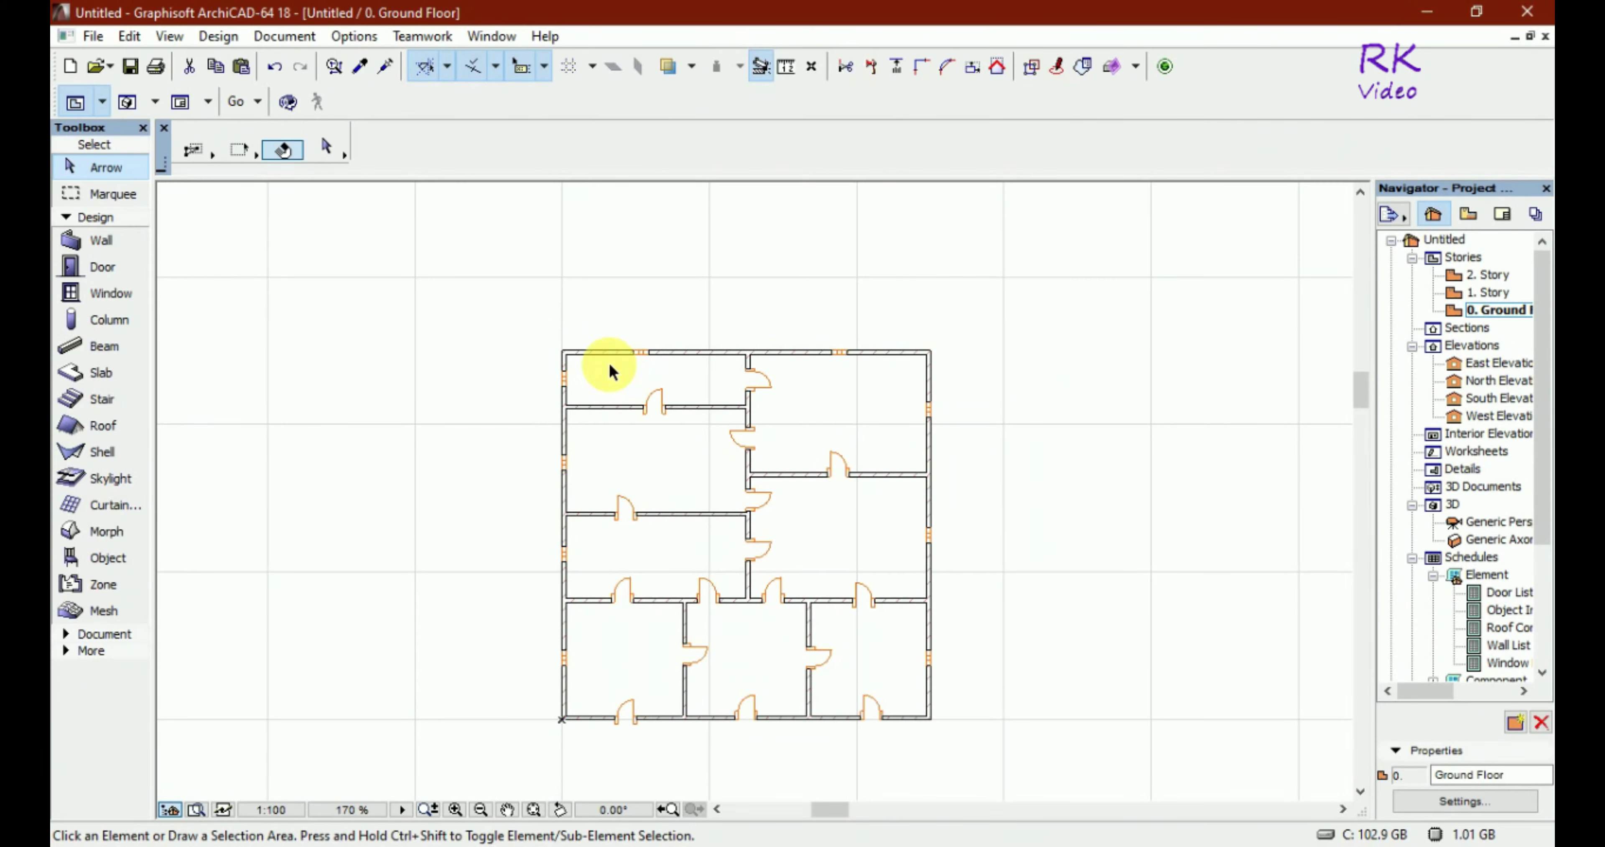
pyautogui.click(500, 315)
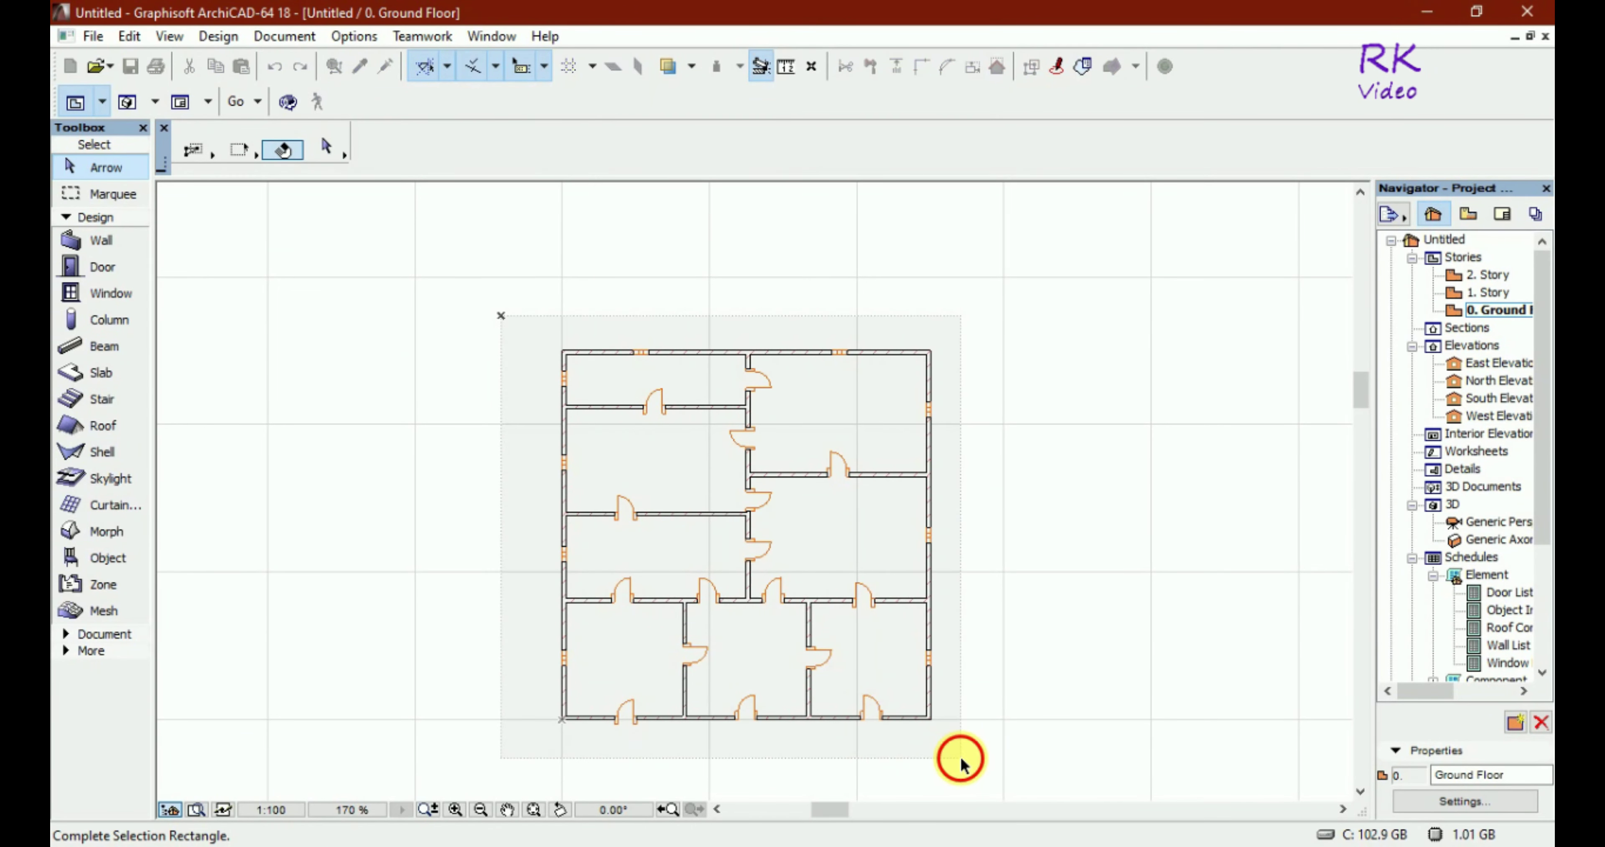
pyautogui.click(960, 756)
pyautogui.rightClick(845, 522)
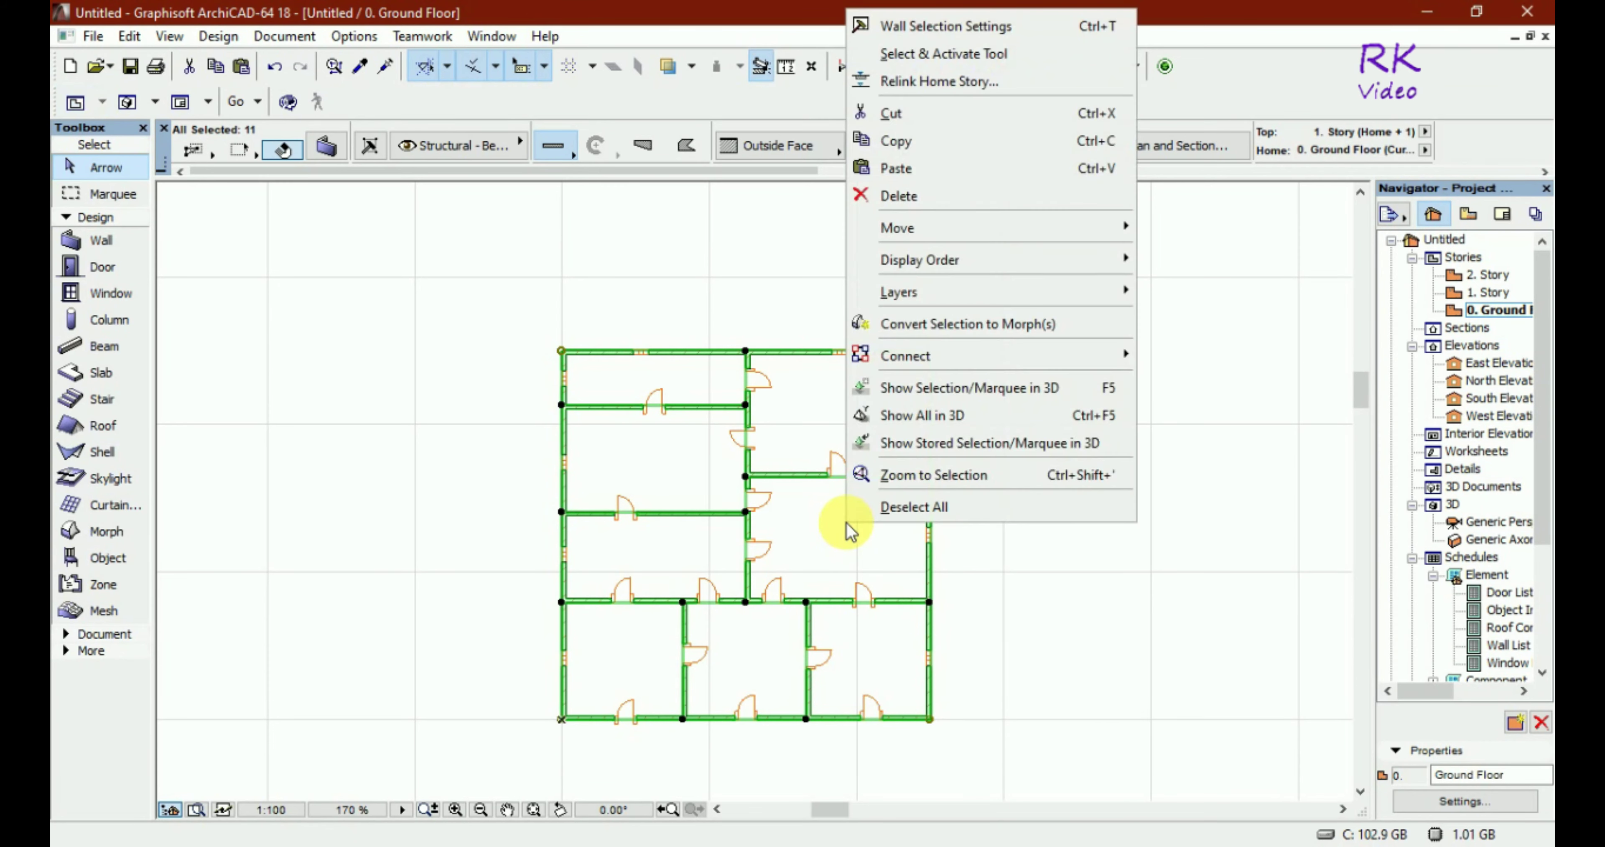
# Show all walls in 3D, orbit to look into the rooms, then return to 0. Ground Floor
pyautogui.click(900, 417)
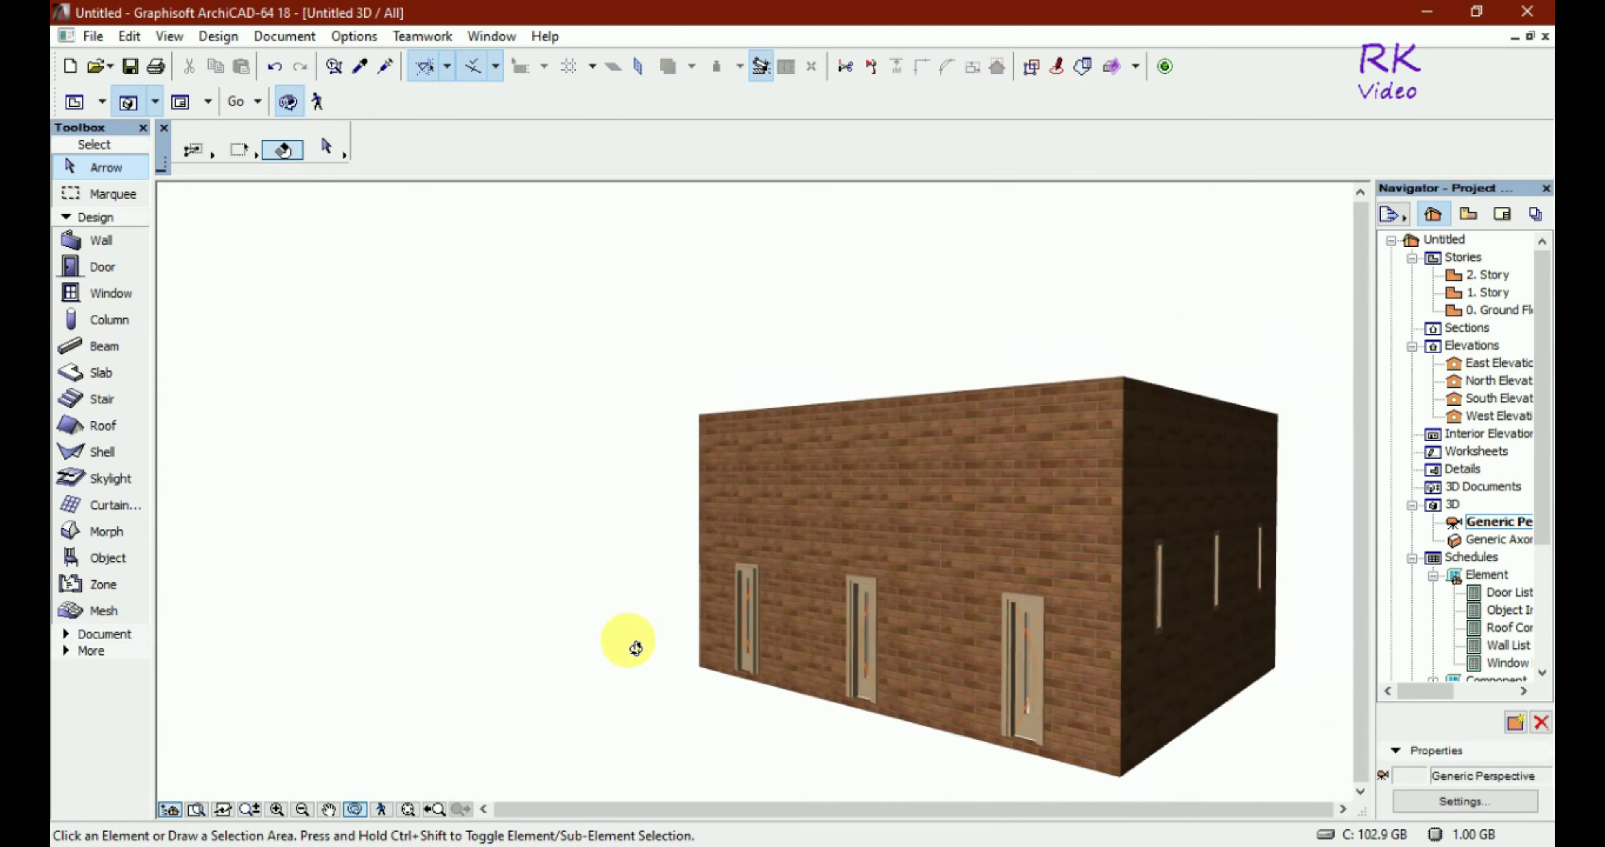
pyautogui.moveTo(841, 483)
pyautogui.mouseDown()
pyautogui.moveTo(886, 578)
pyautogui.moveTo(901, 544)
pyautogui.mouseUp()
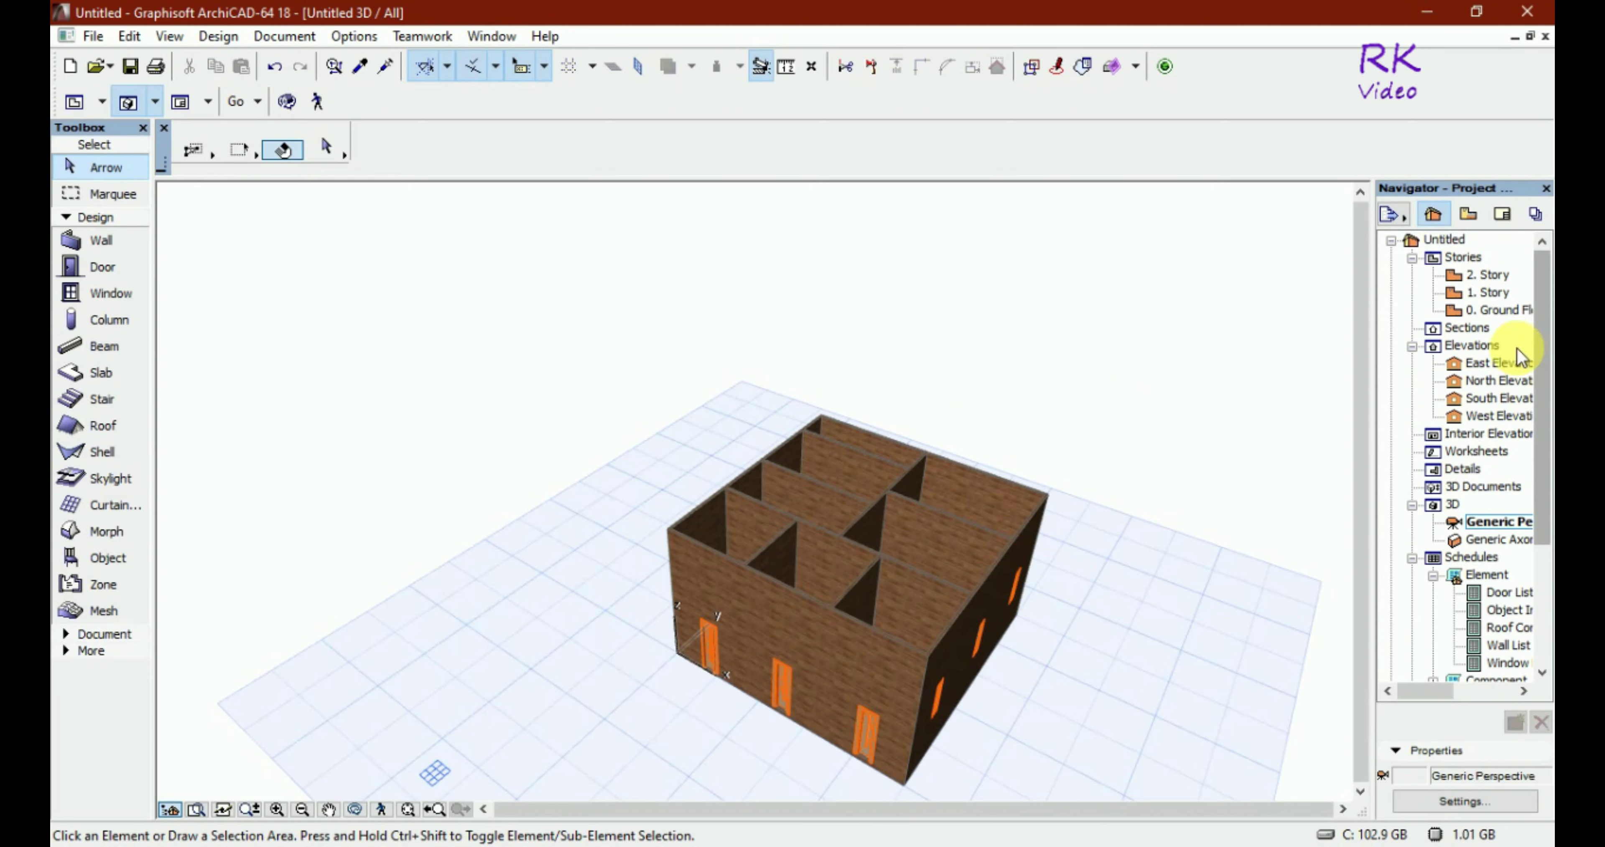
pyautogui.doubleClick(1490, 309)
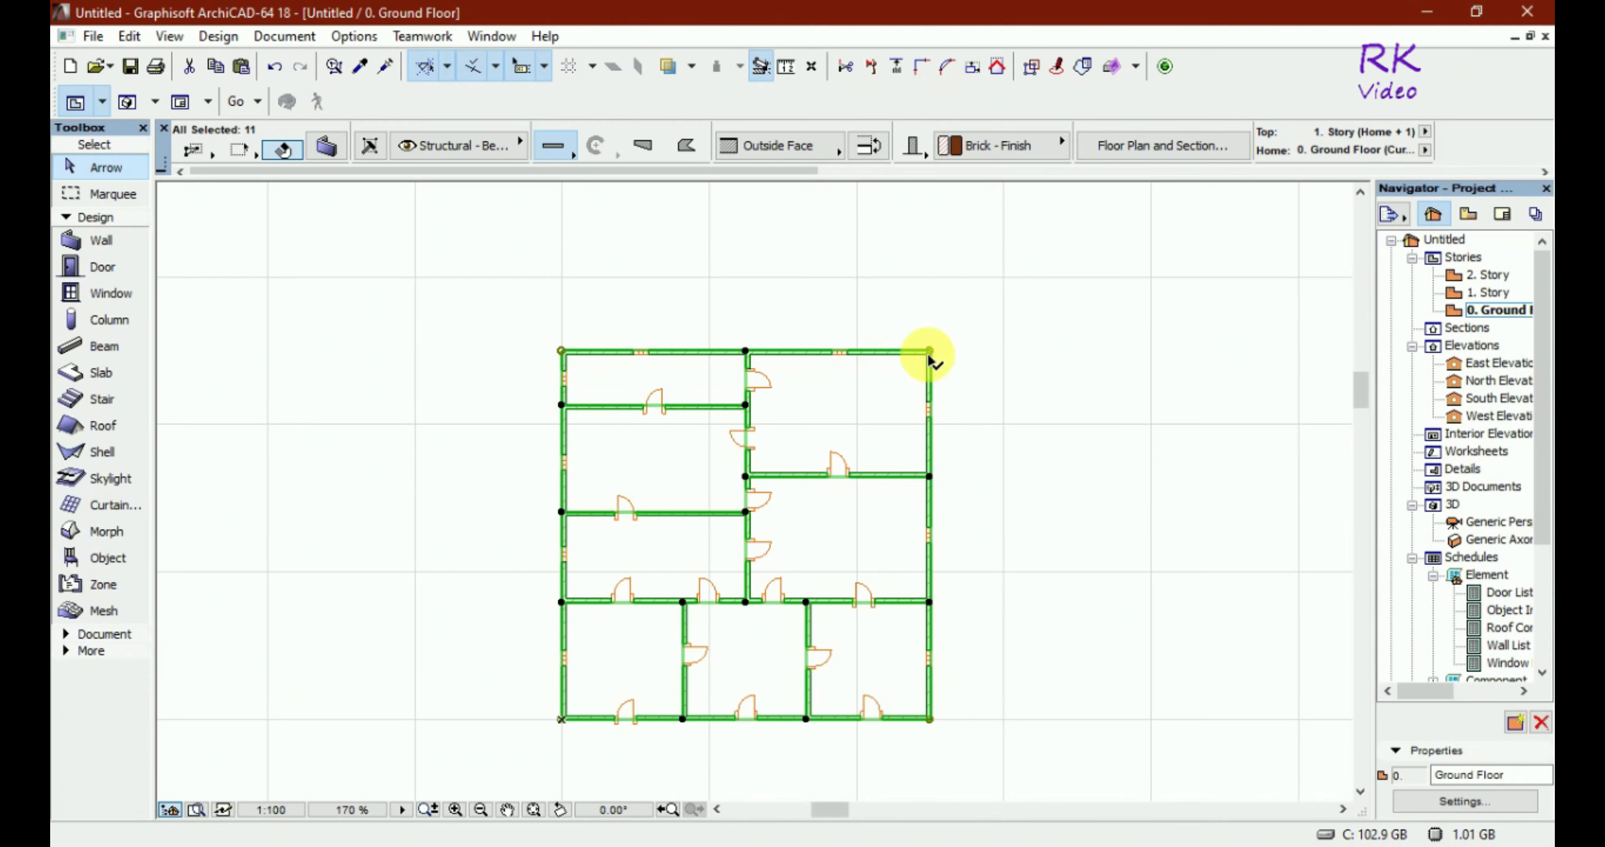
# Draw a rectangular slab from the plan's top-left to bottom-right corner, then return to the Arrow tool
pyautogui.click(967, 378)
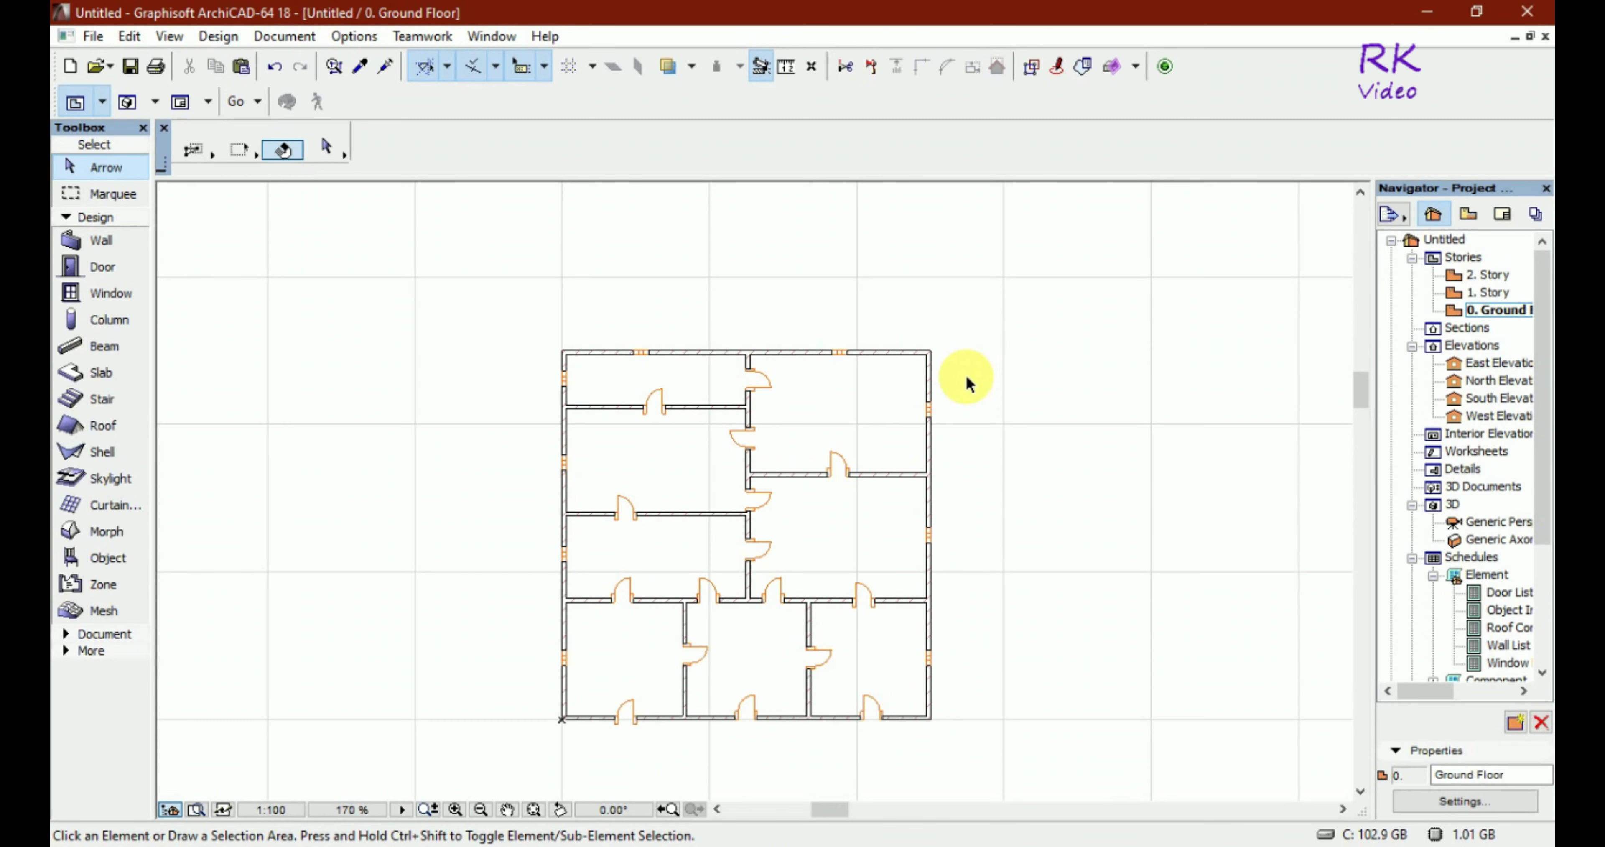
pyautogui.click(112, 371)
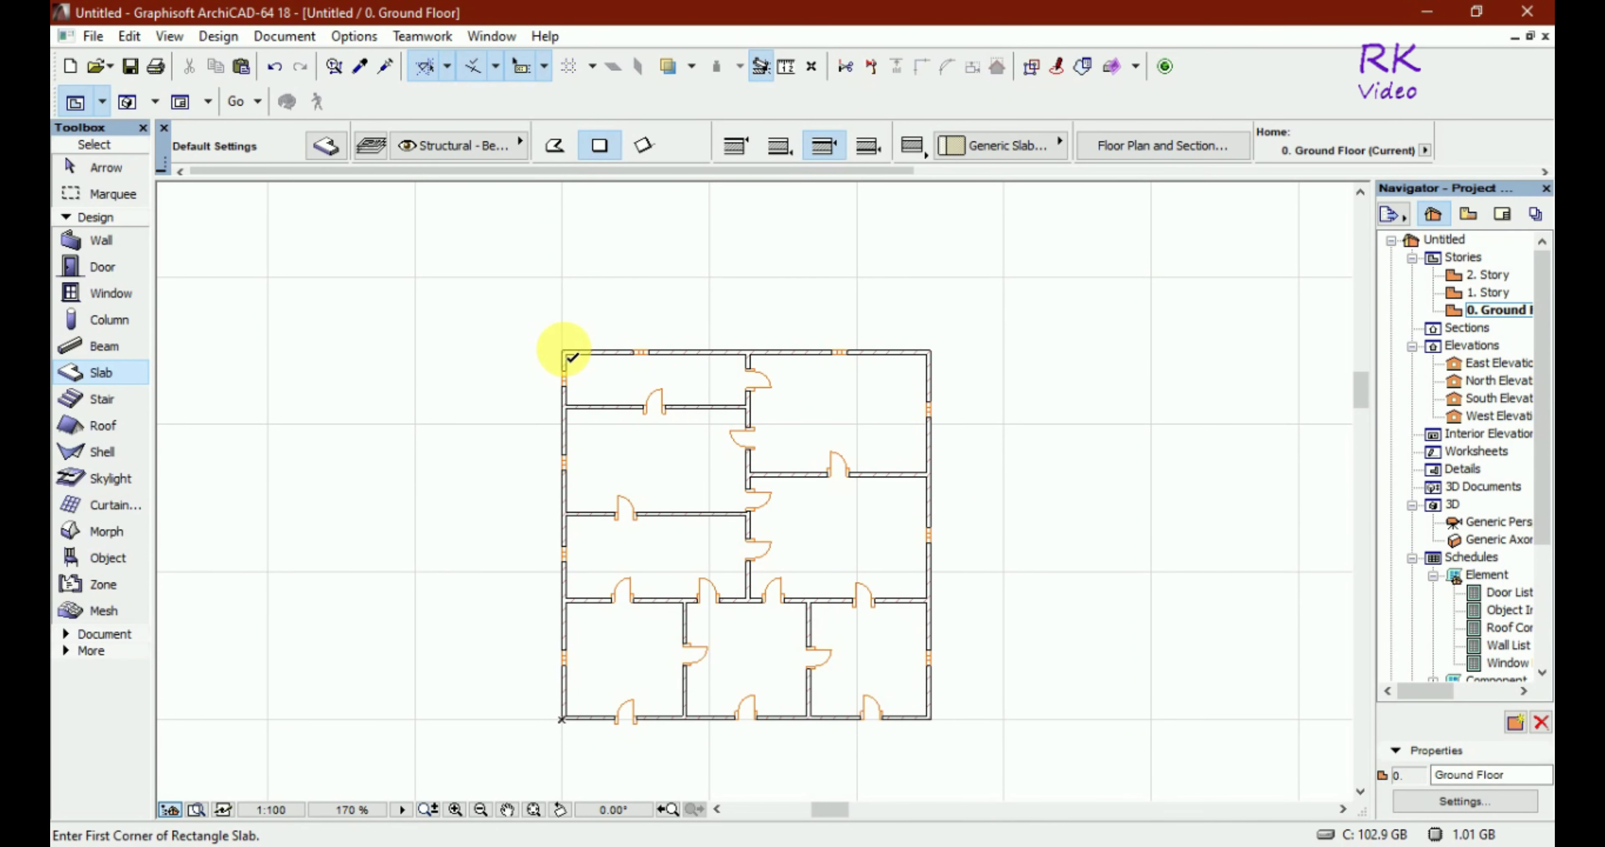
pyautogui.click(563, 352)
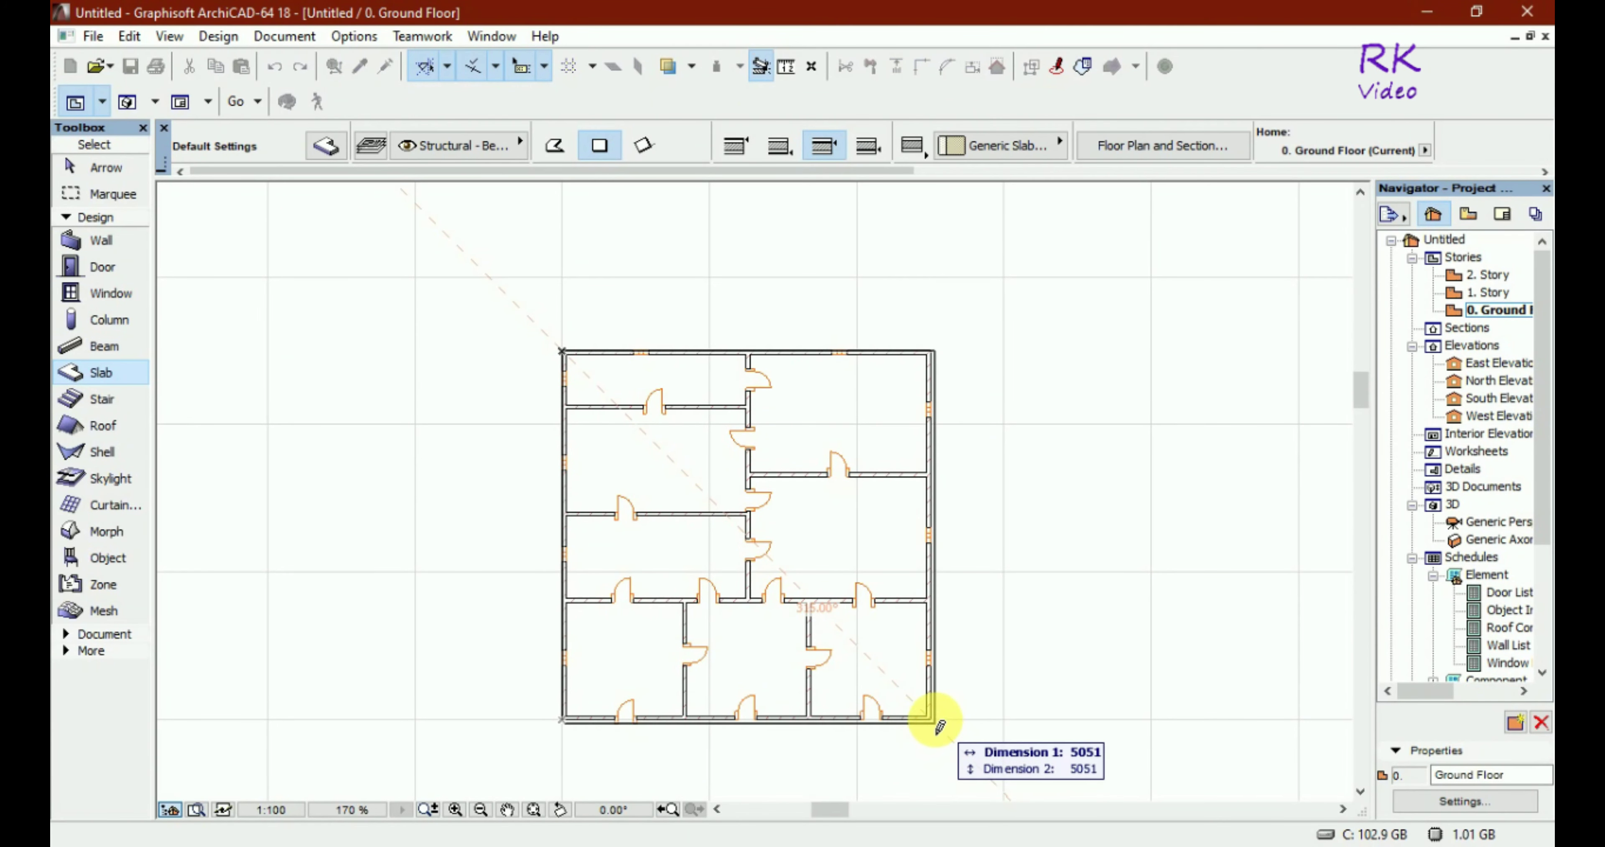
pyautogui.click(930, 720)
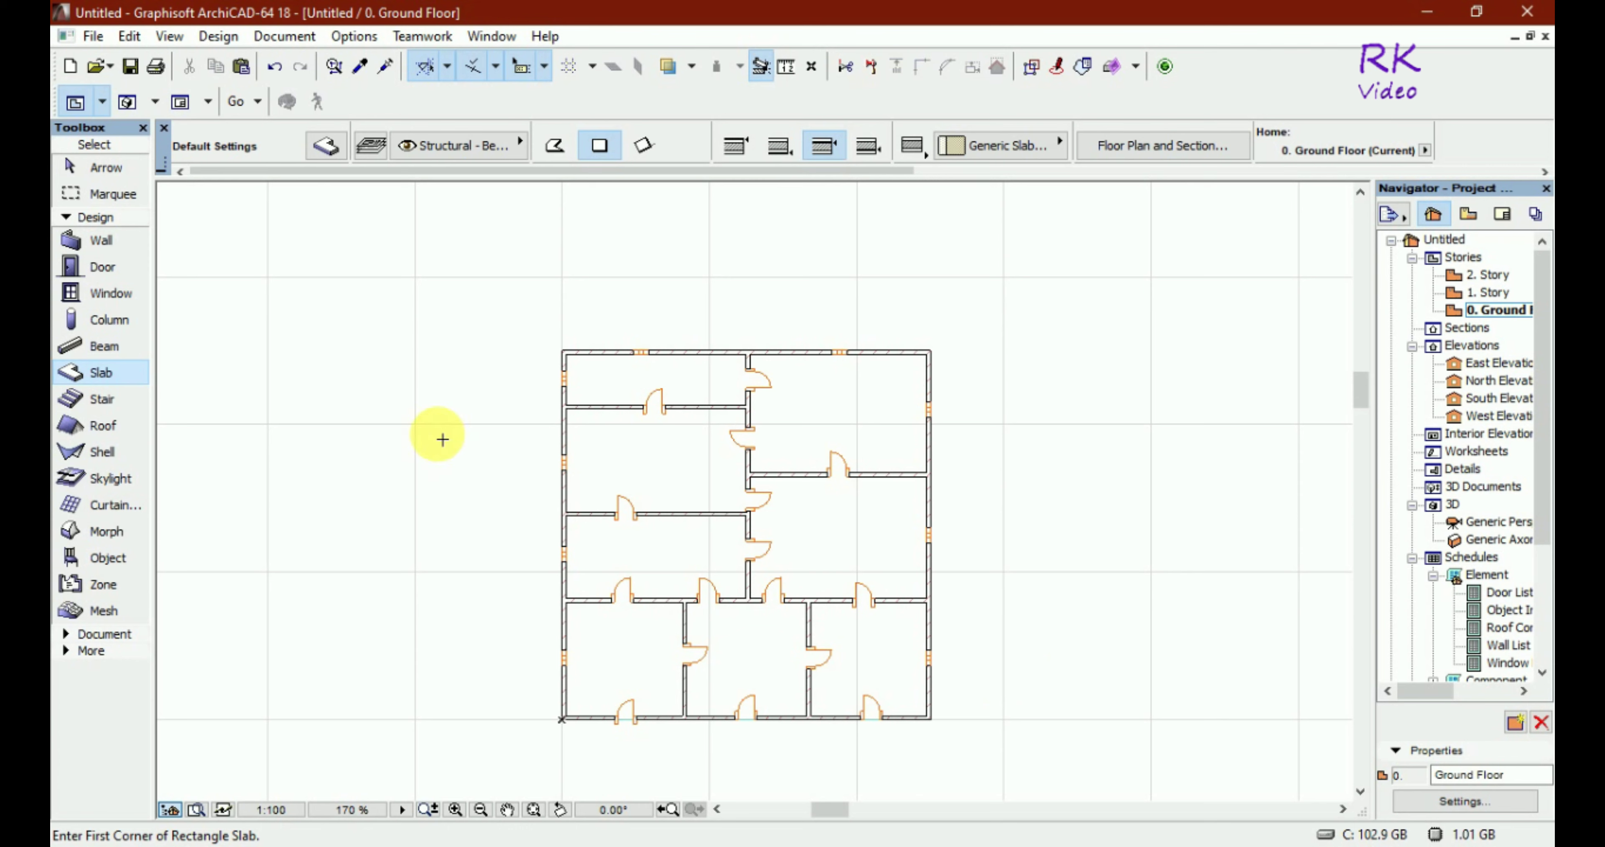
pyautogui.press('Escape')
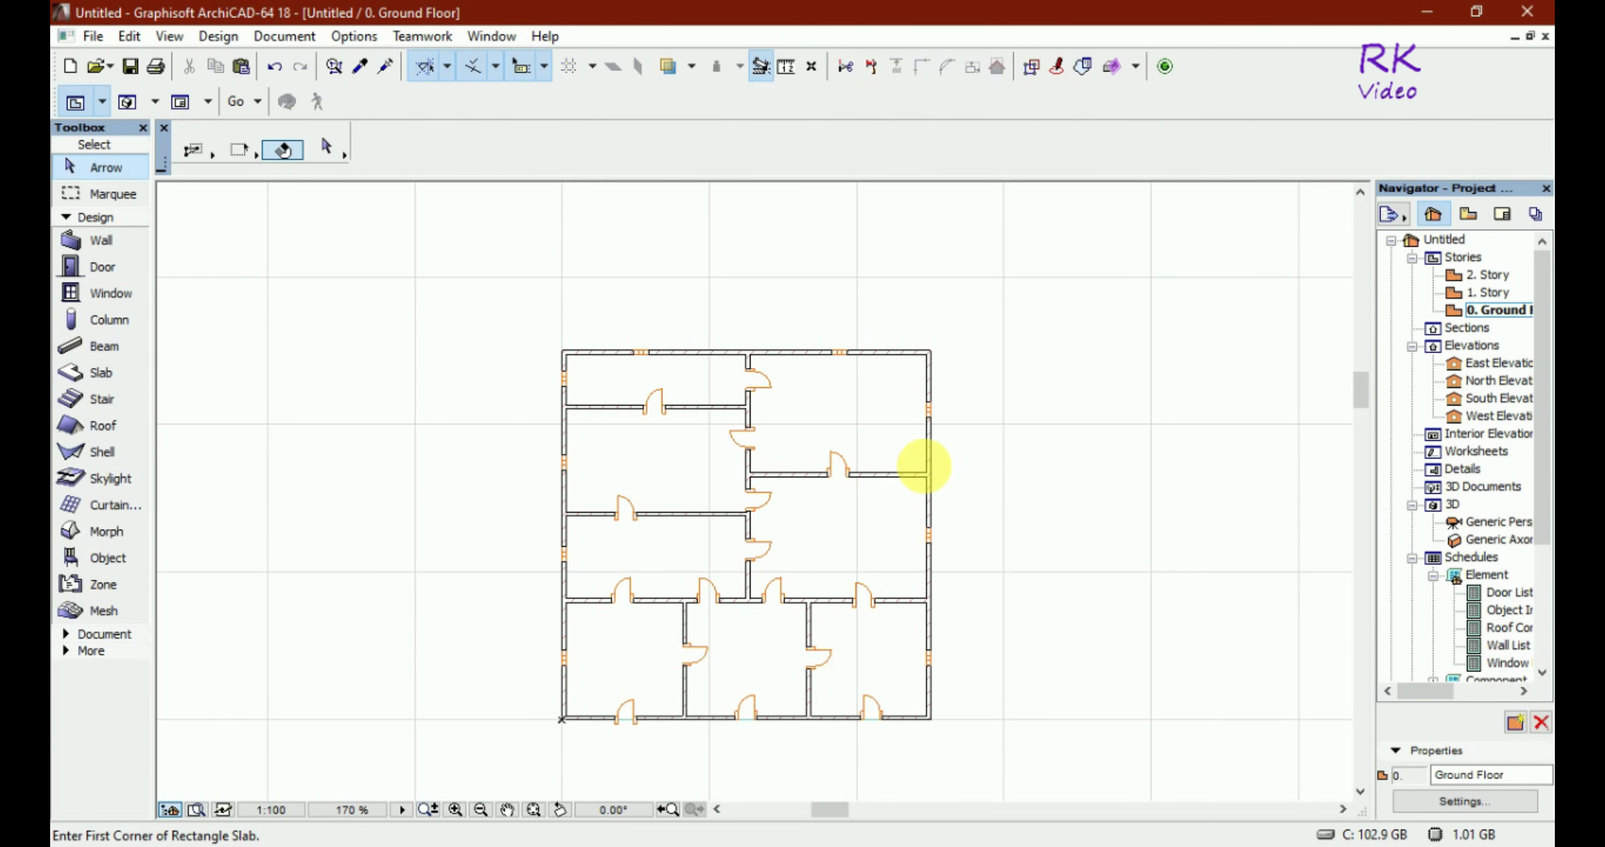
# Select the four outer walls and override their outside surface with Paint - Lead Oxide Yellow
pyautogui.click(931, 461)
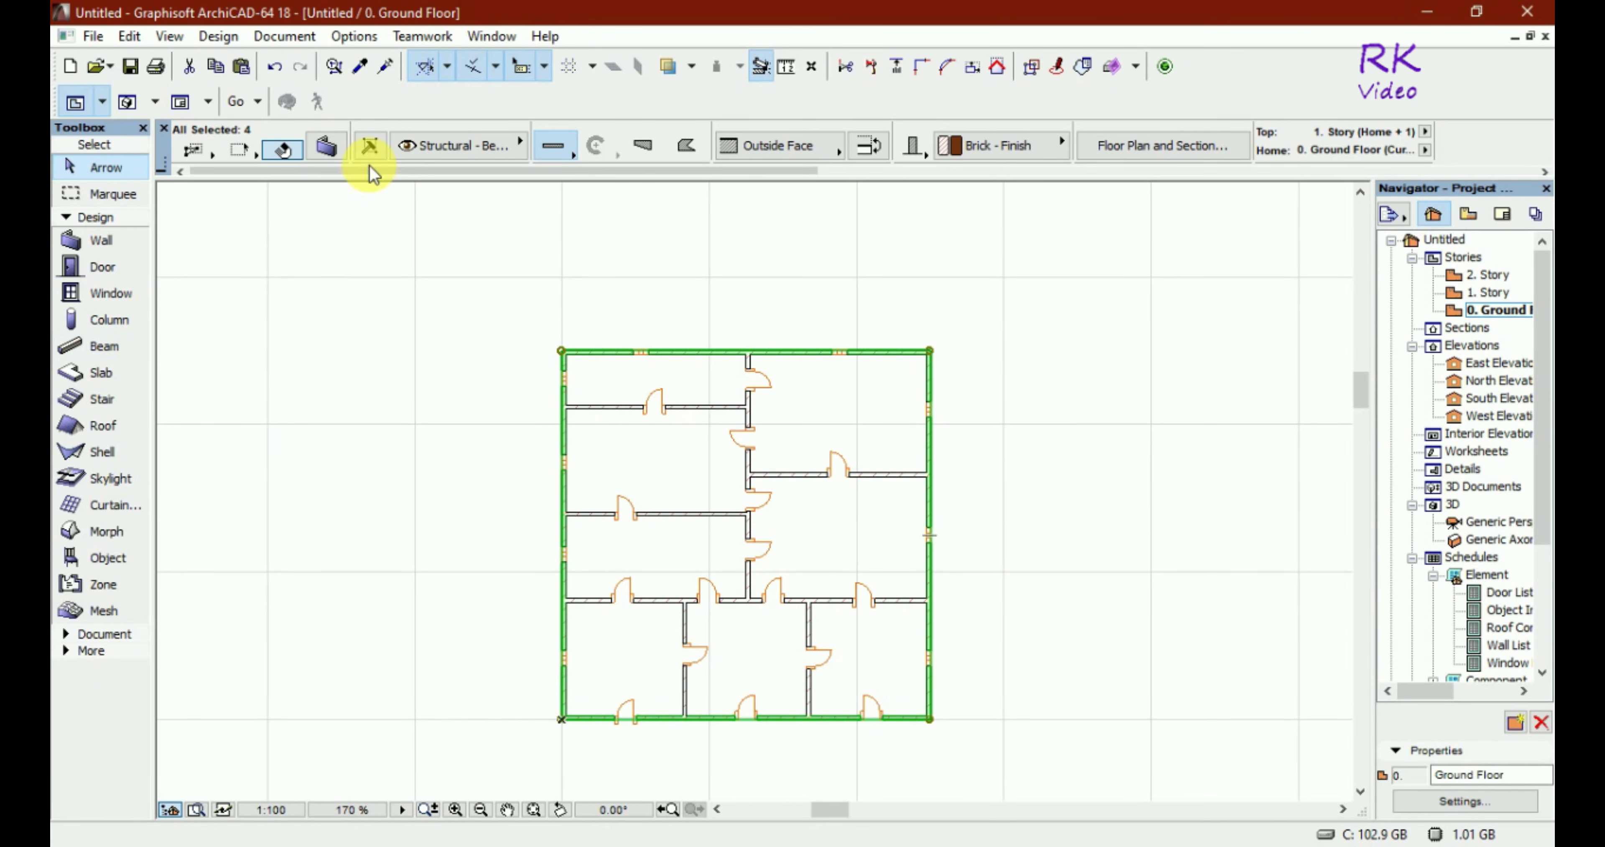
pyautogui.click(325, 149)
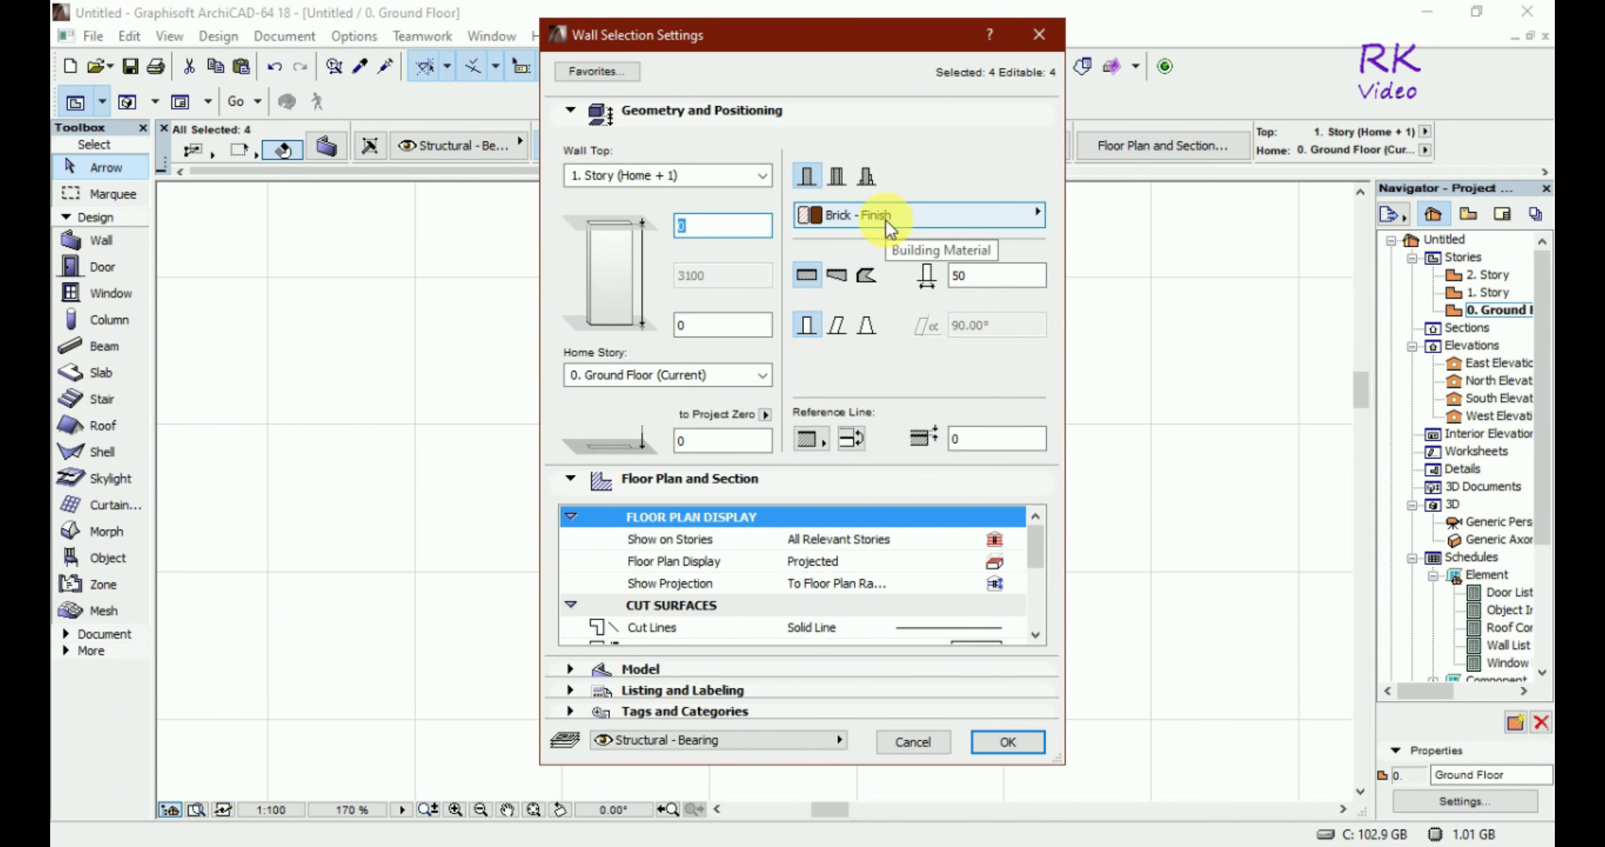
pyautogui.click(569, 669)
pyautogui.click(578, 561)
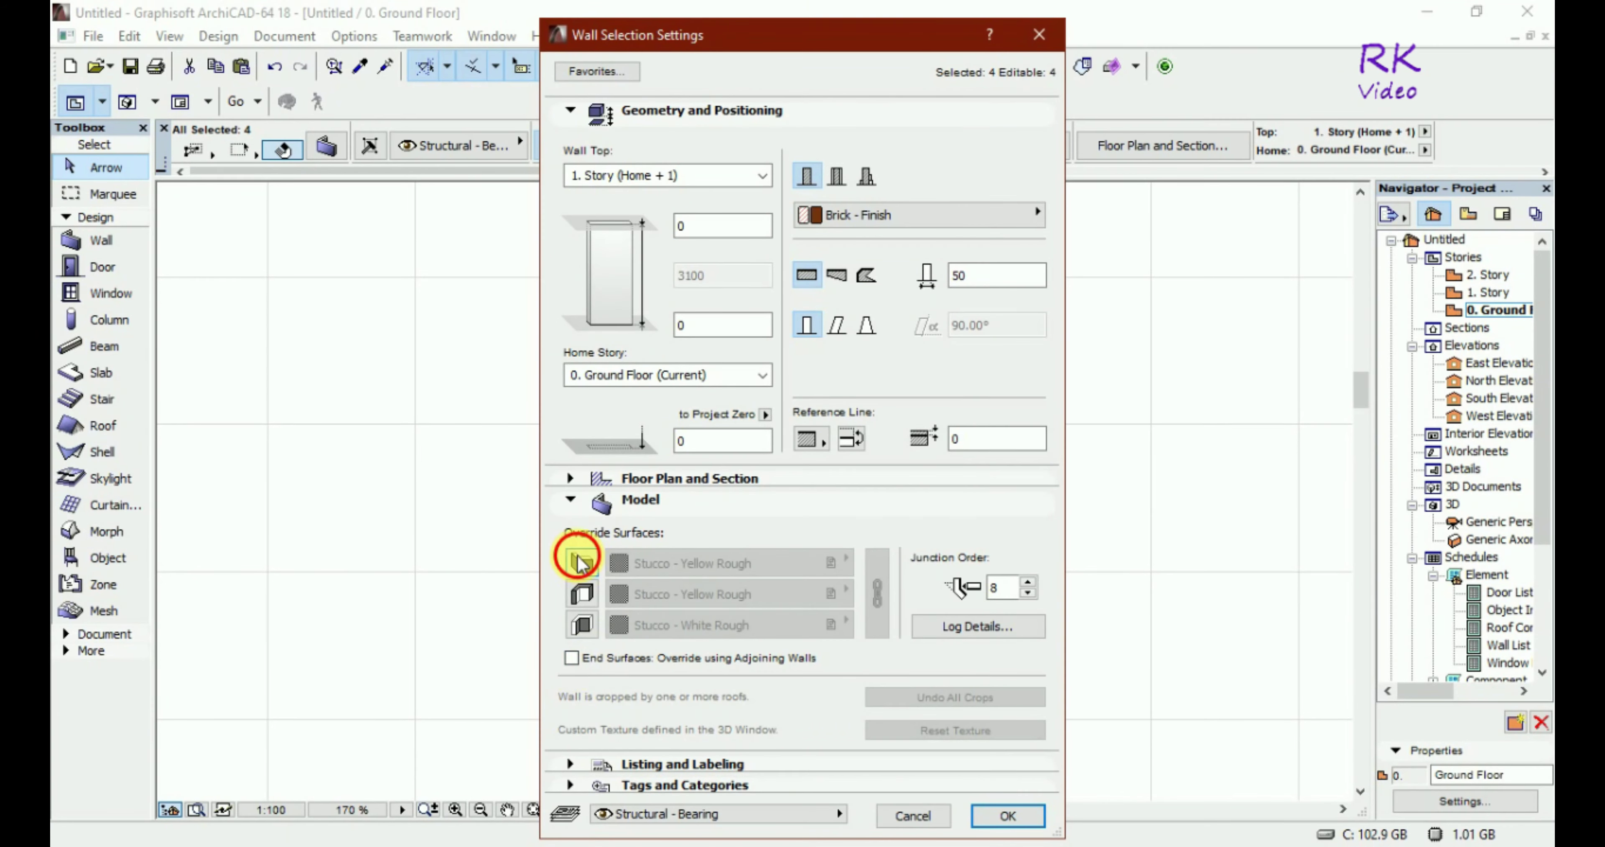
pyautogui.click(844, 563)
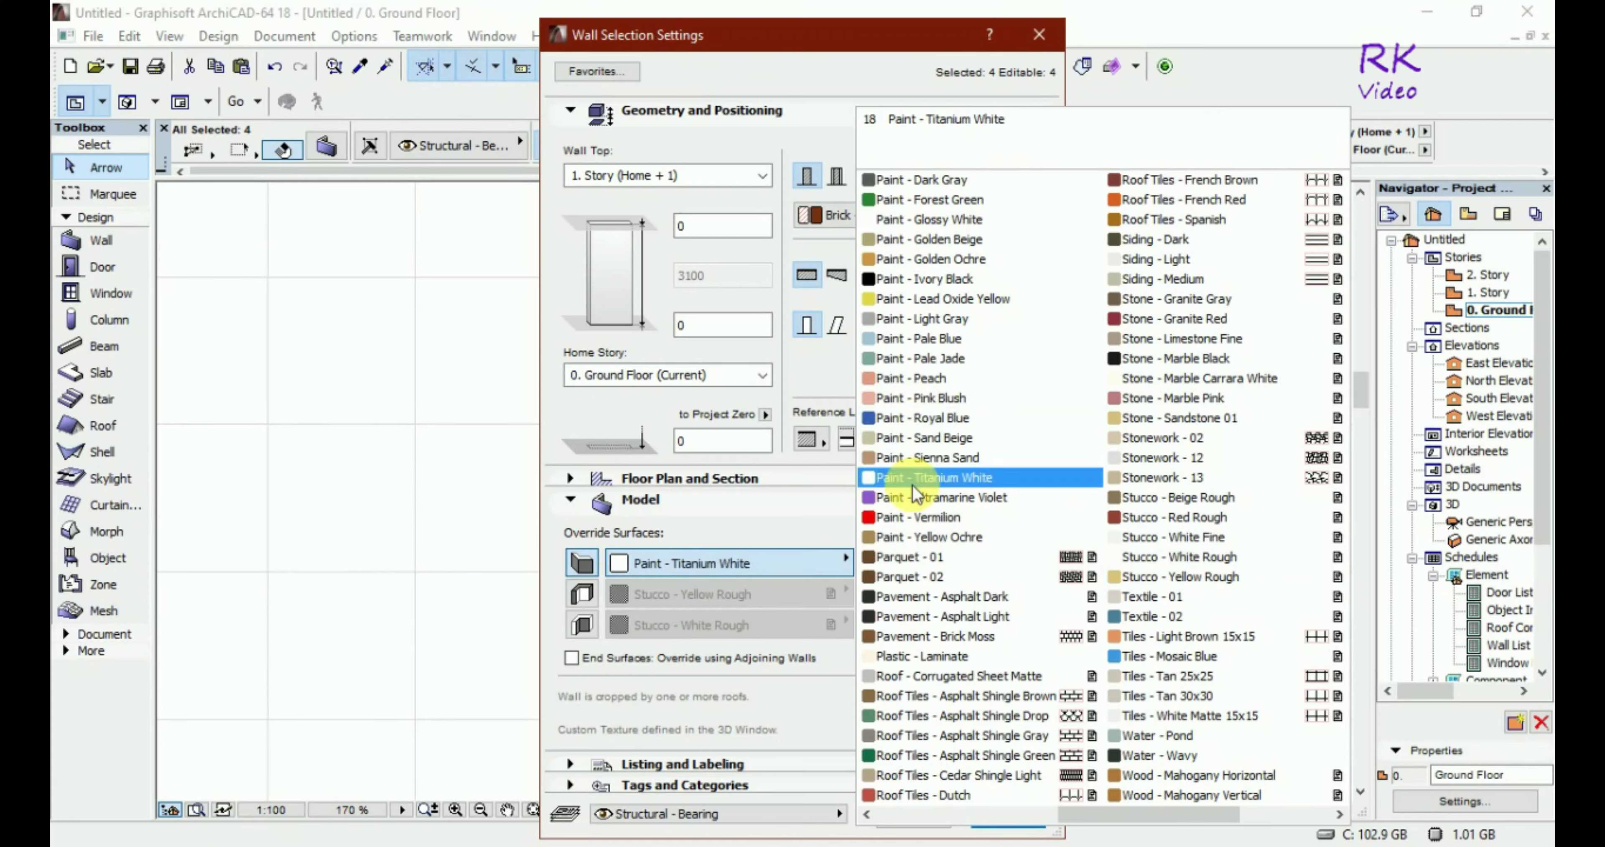
pyautogui.click(934, 299)
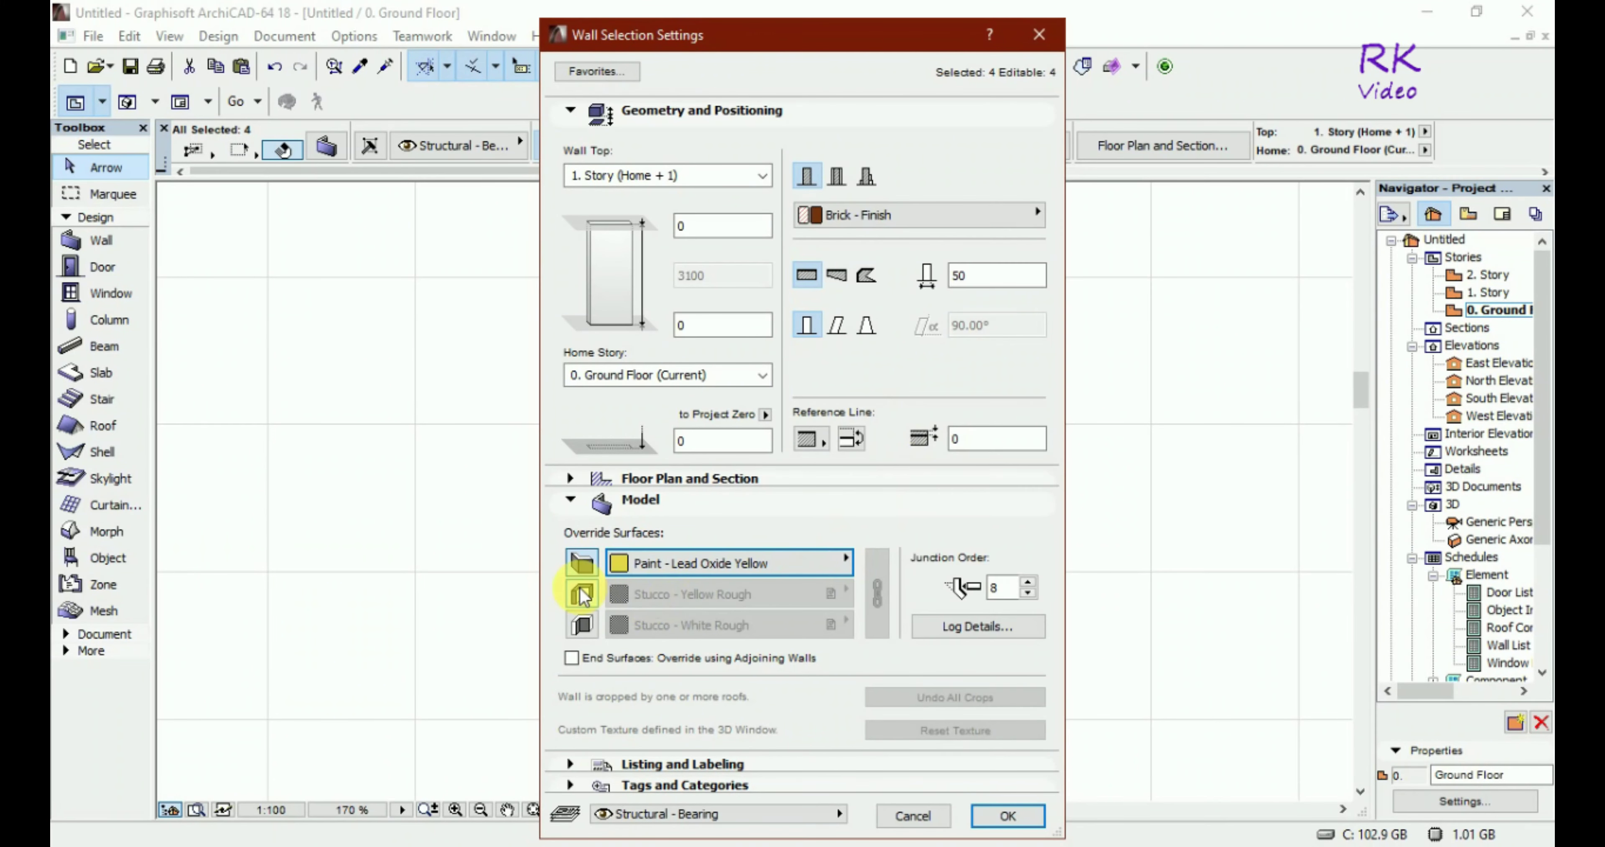
# Paint the edge and third wall surfaces Lead Oxide Yellow too, linking all three surfaces
pyautogui.click(582, 593)
pyautogui.click(848, 593)
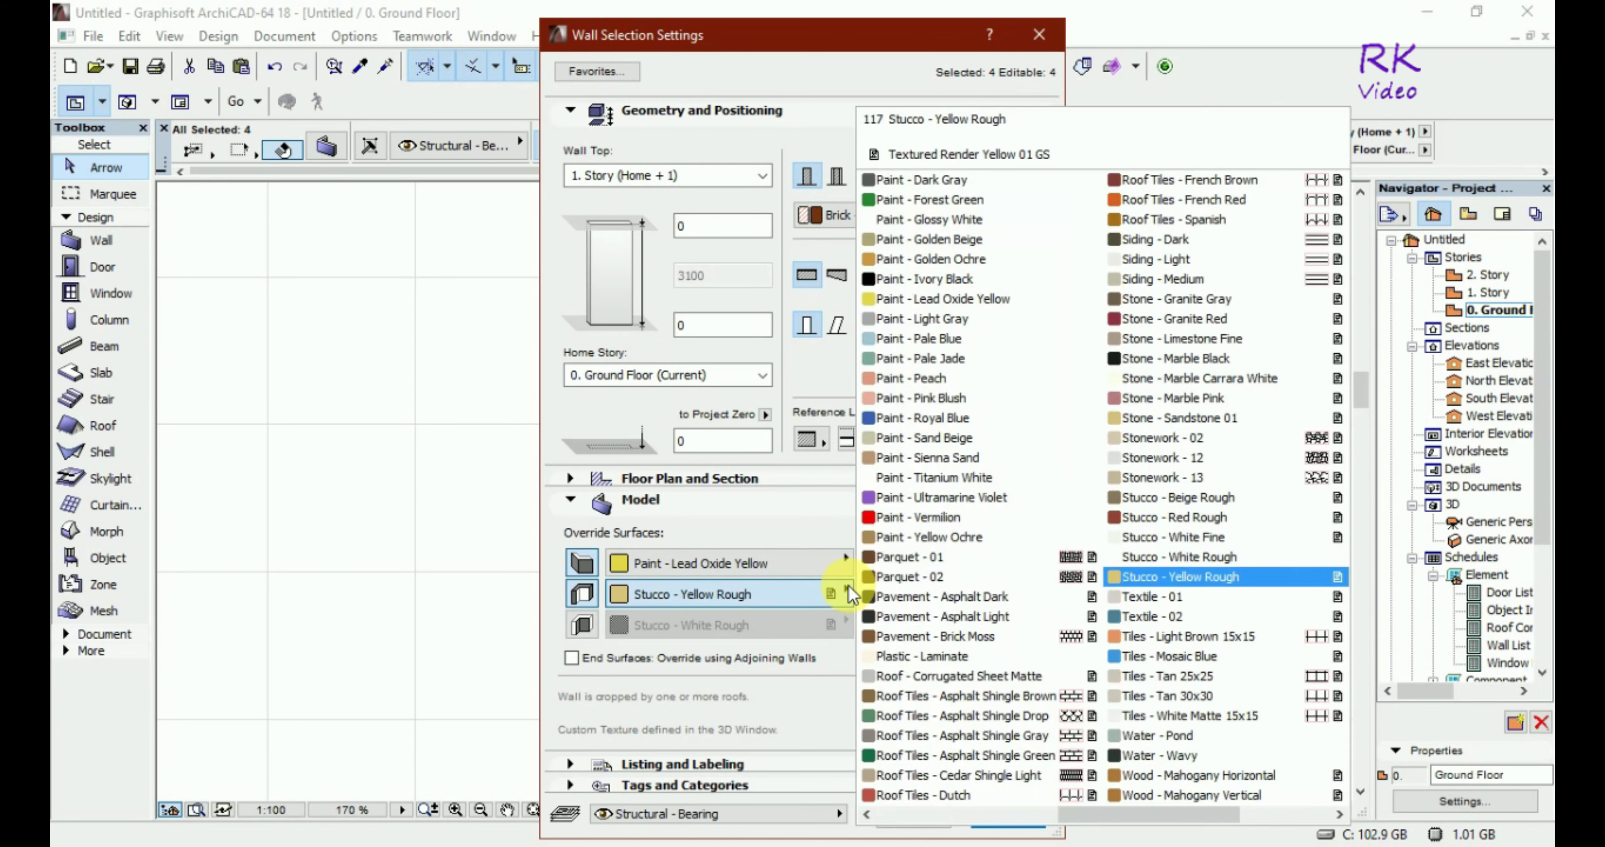
pyautogui.click(921, 300)
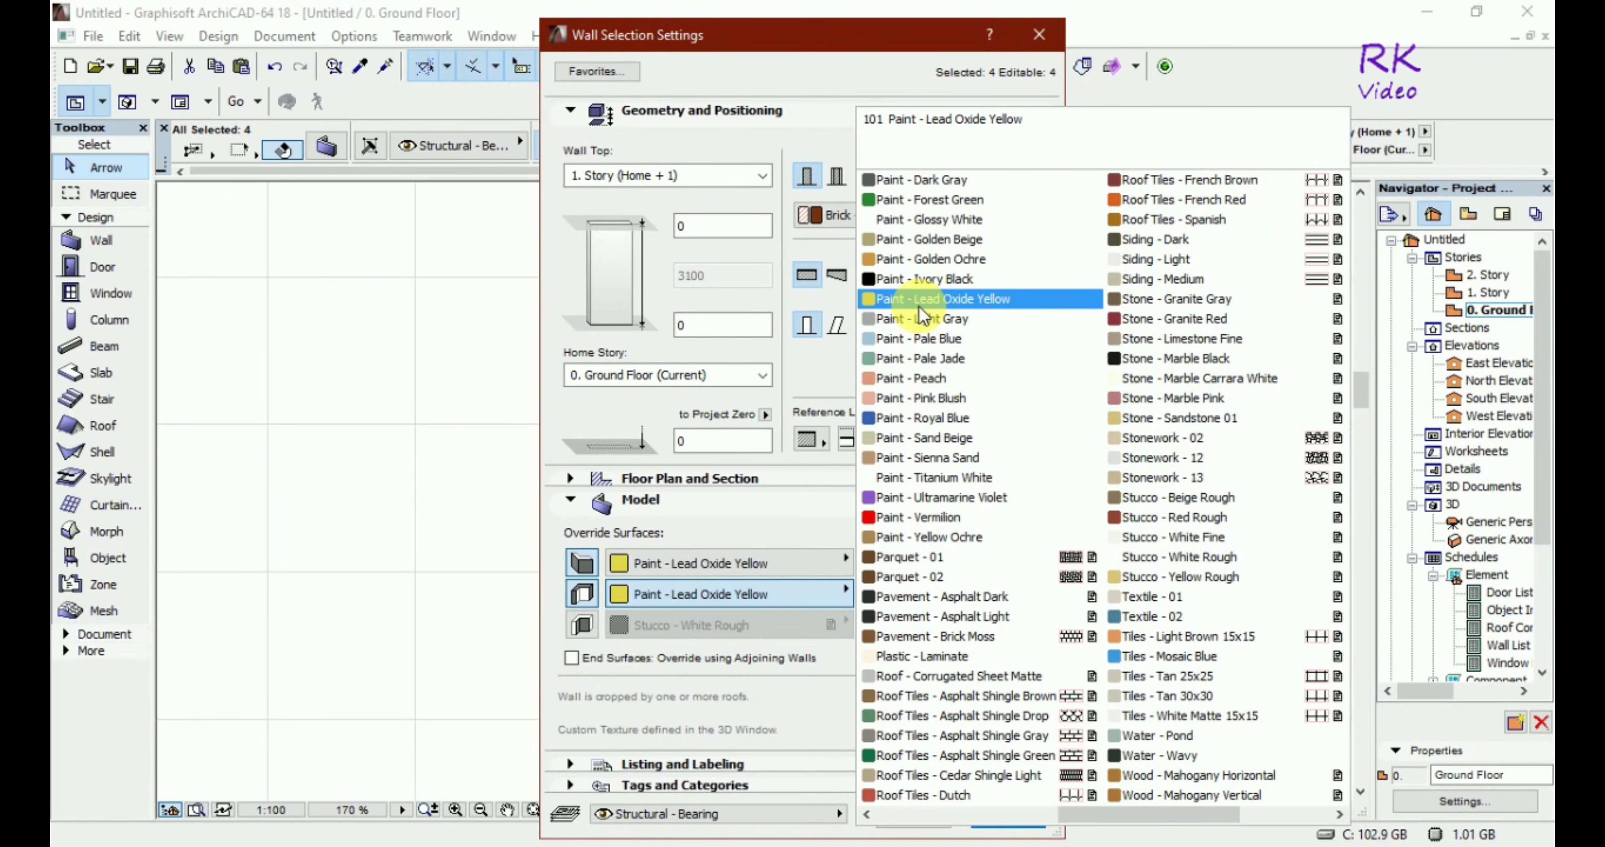
pyautogui.click(921, 317)
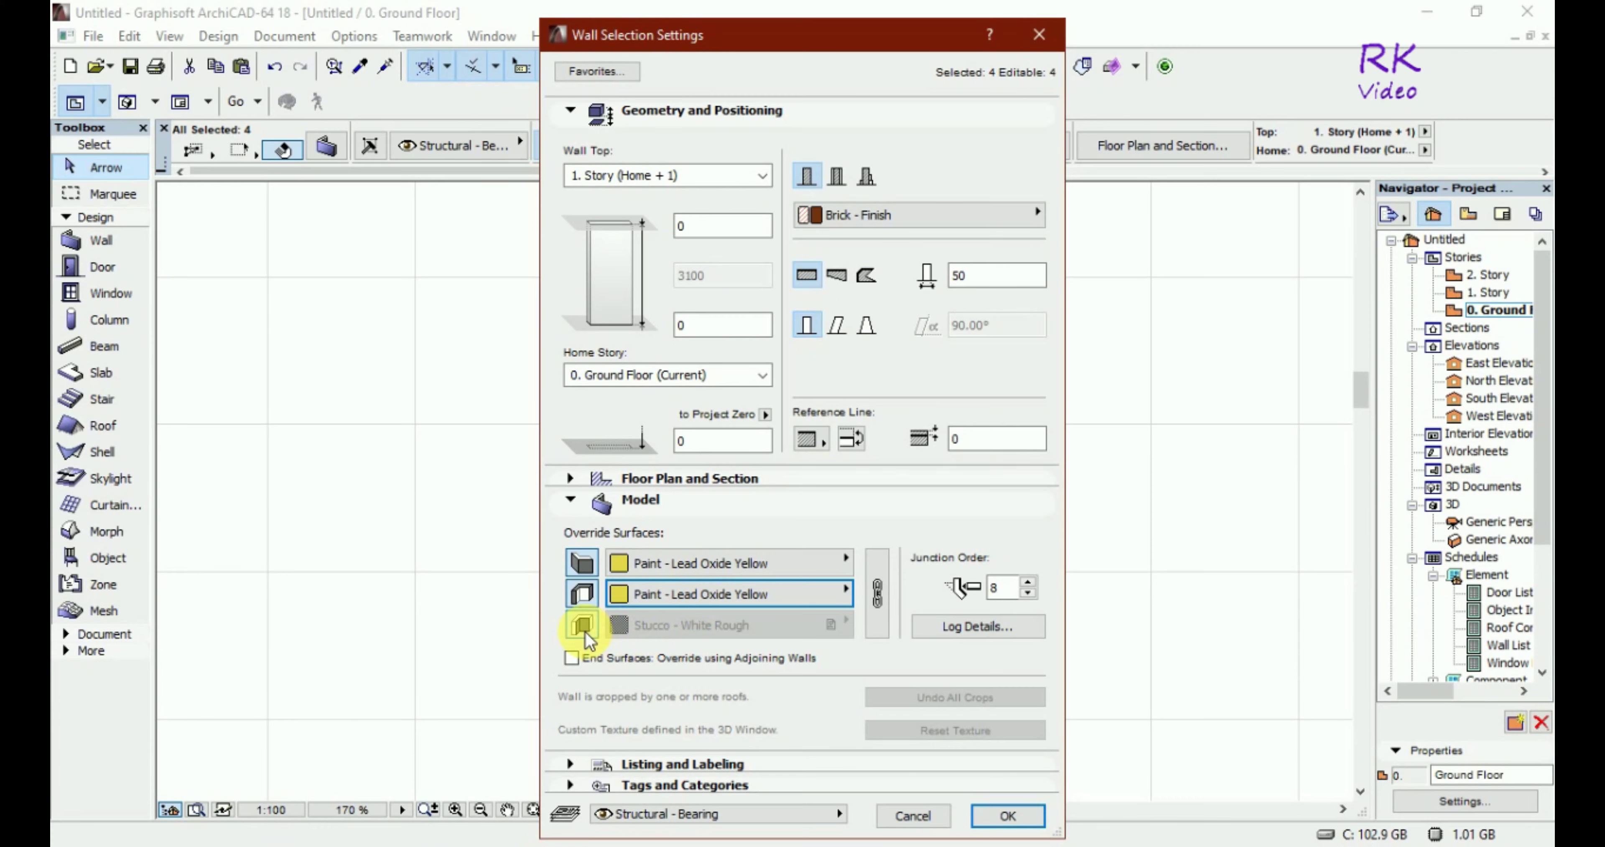
pyautogui.click(878, 592)
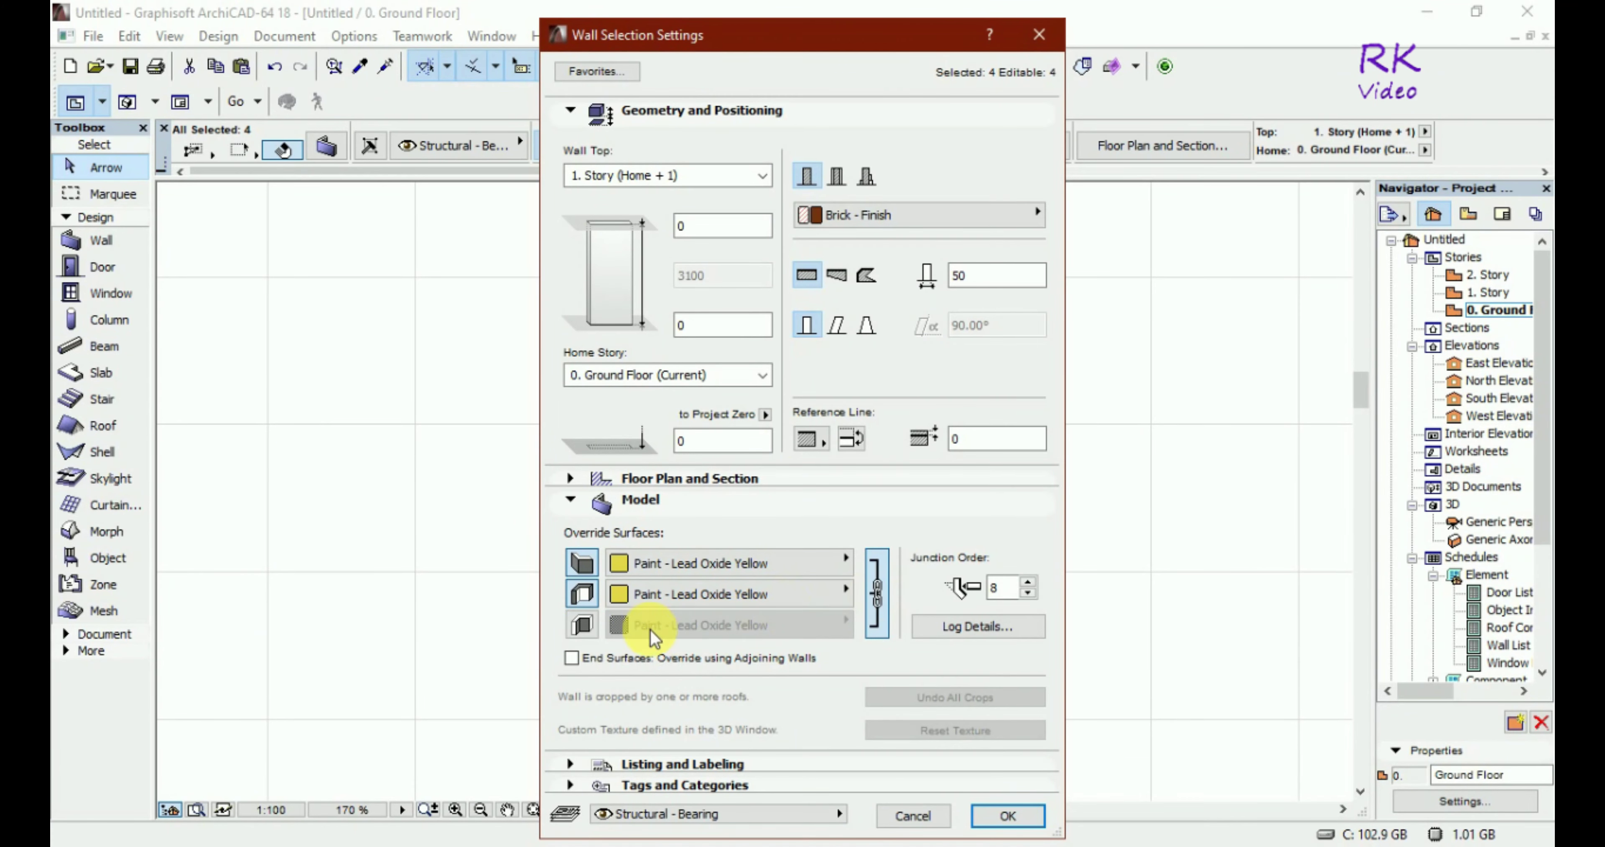
pyautogui.click(582, 624)
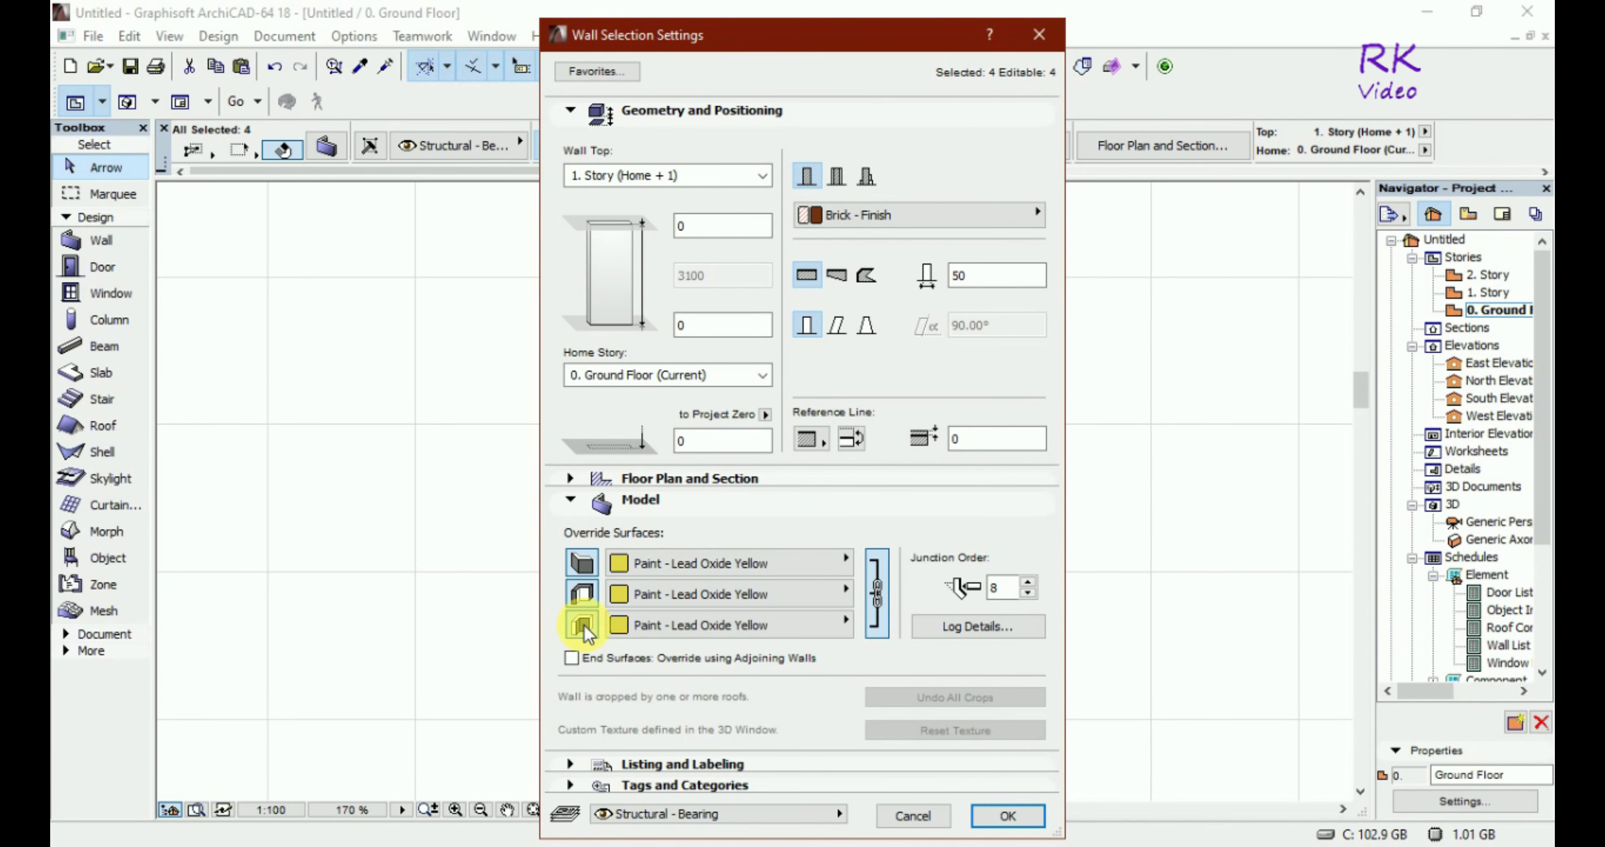
pyautogui.click(1007, 816)
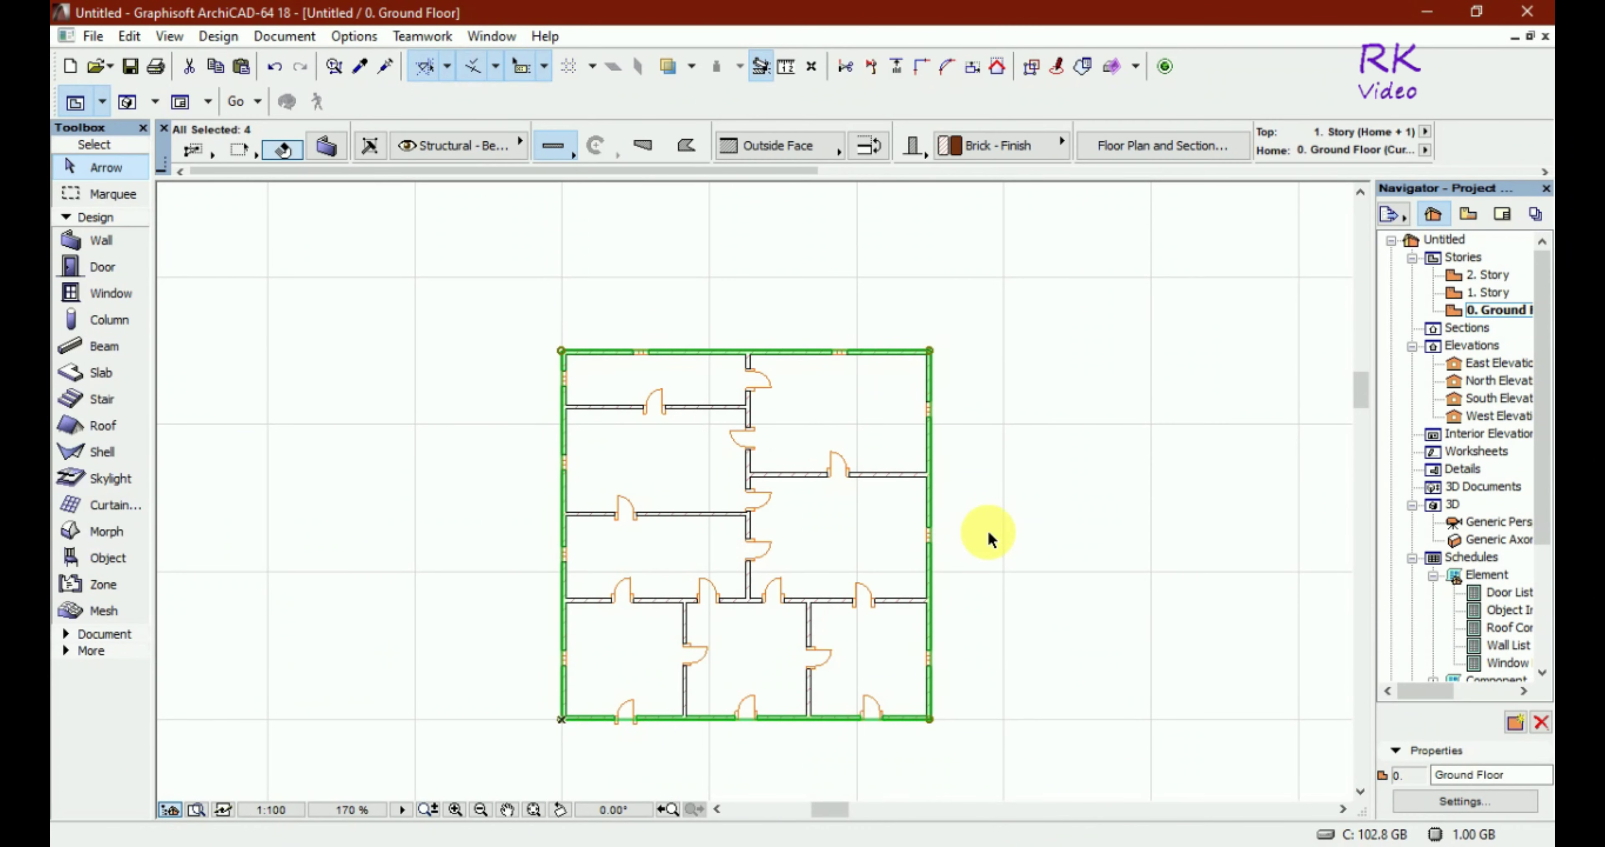
pyautogui.click(987, 528)
# Show all 12 ground-floor walls in 3D and orbit to a lower viewing angle
pyautogui.click(492, 304)
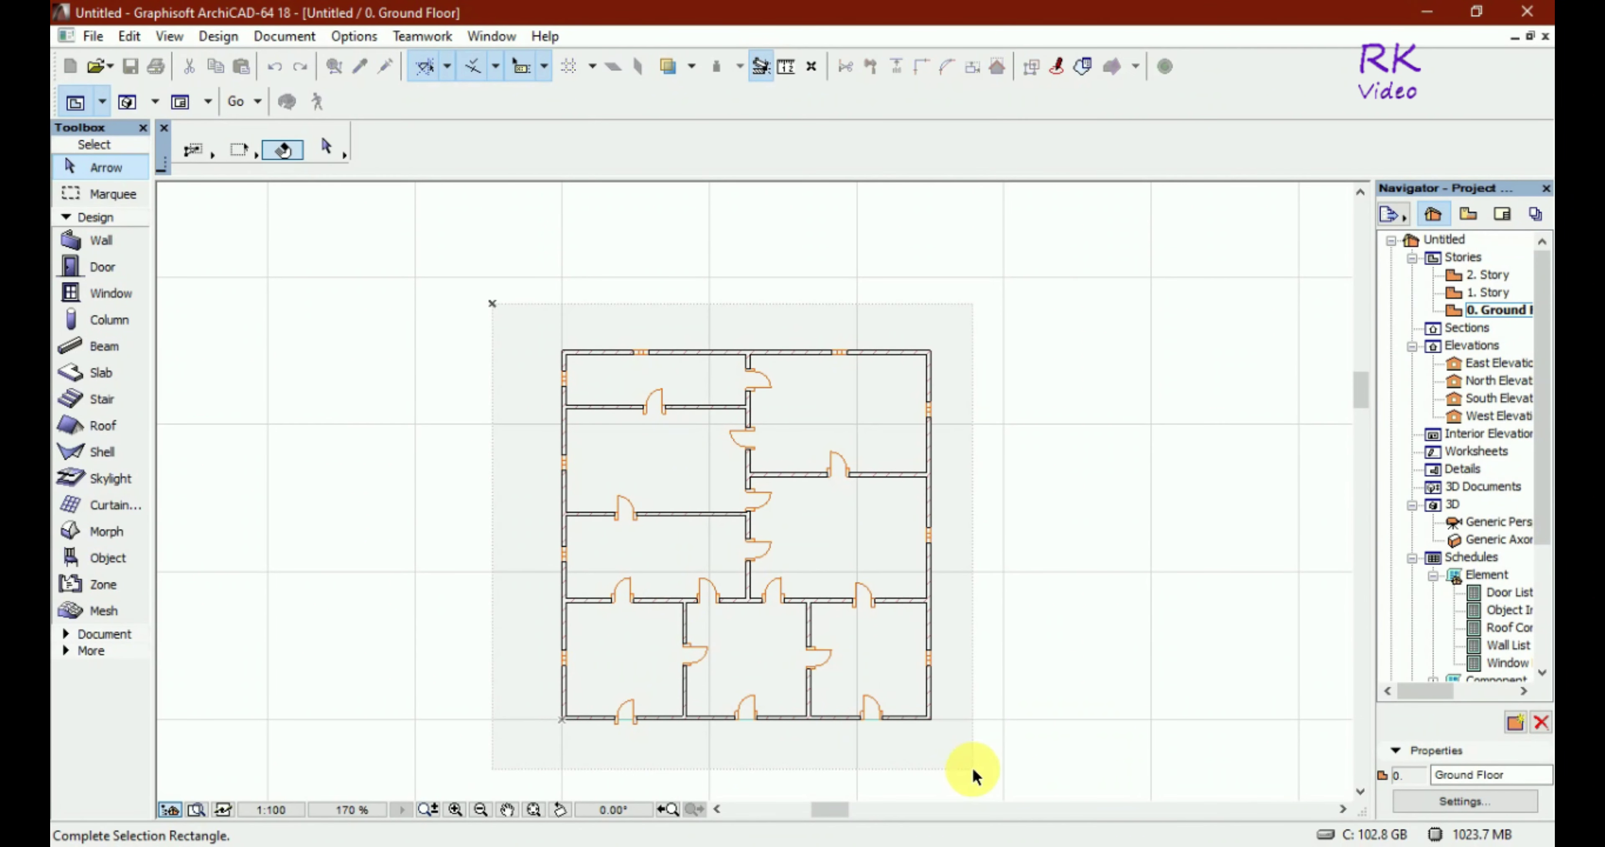
pyautogui.click(974, 773)
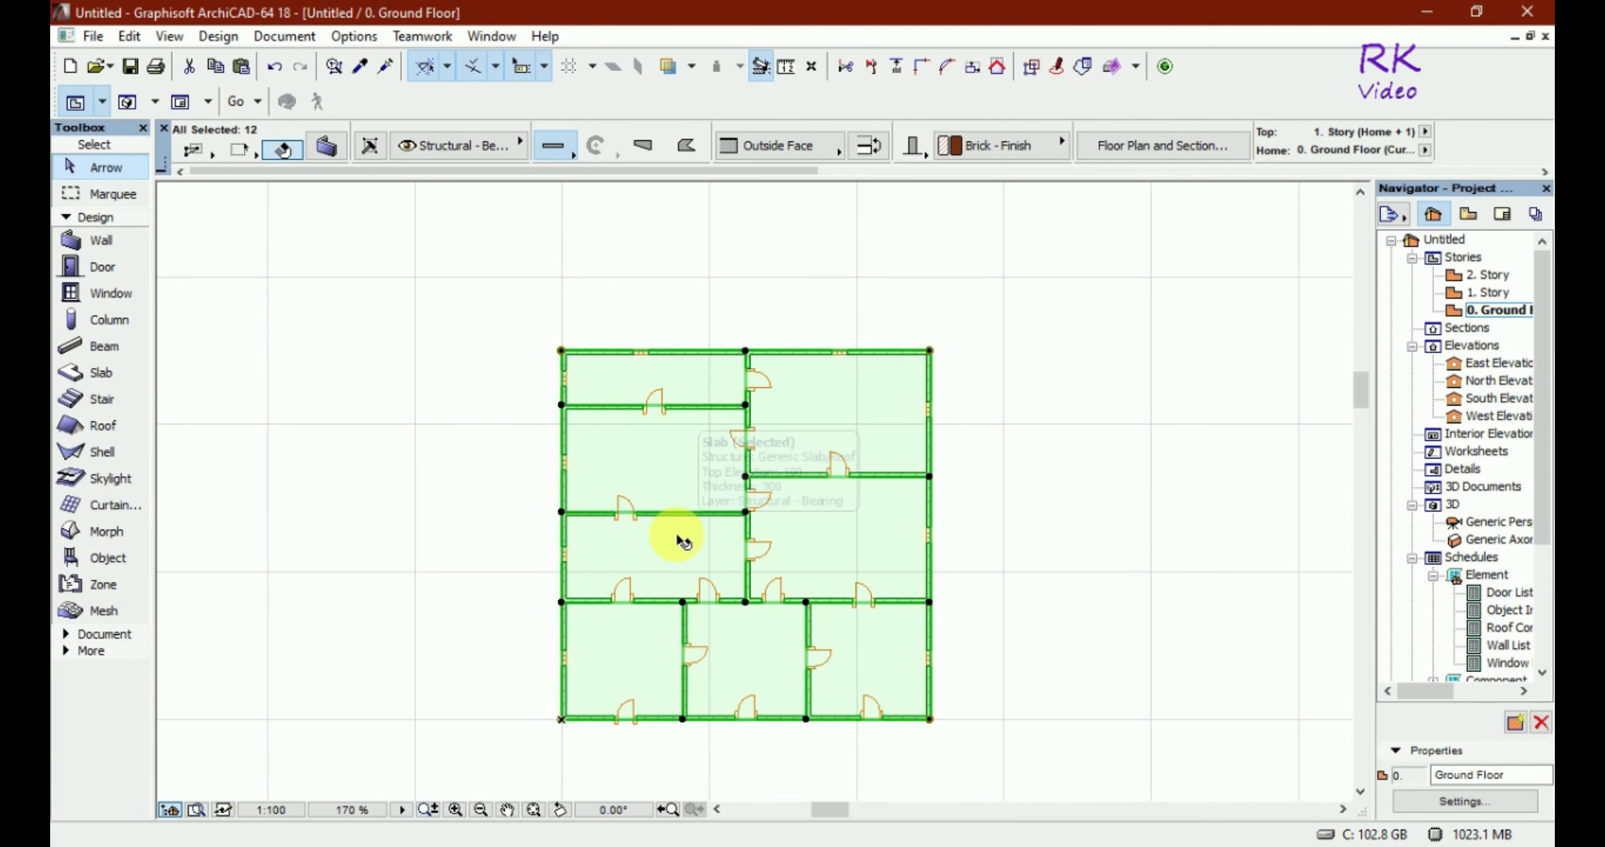
pyautogui.rightClick(677, 541)
pyautogui.click(721, 427)
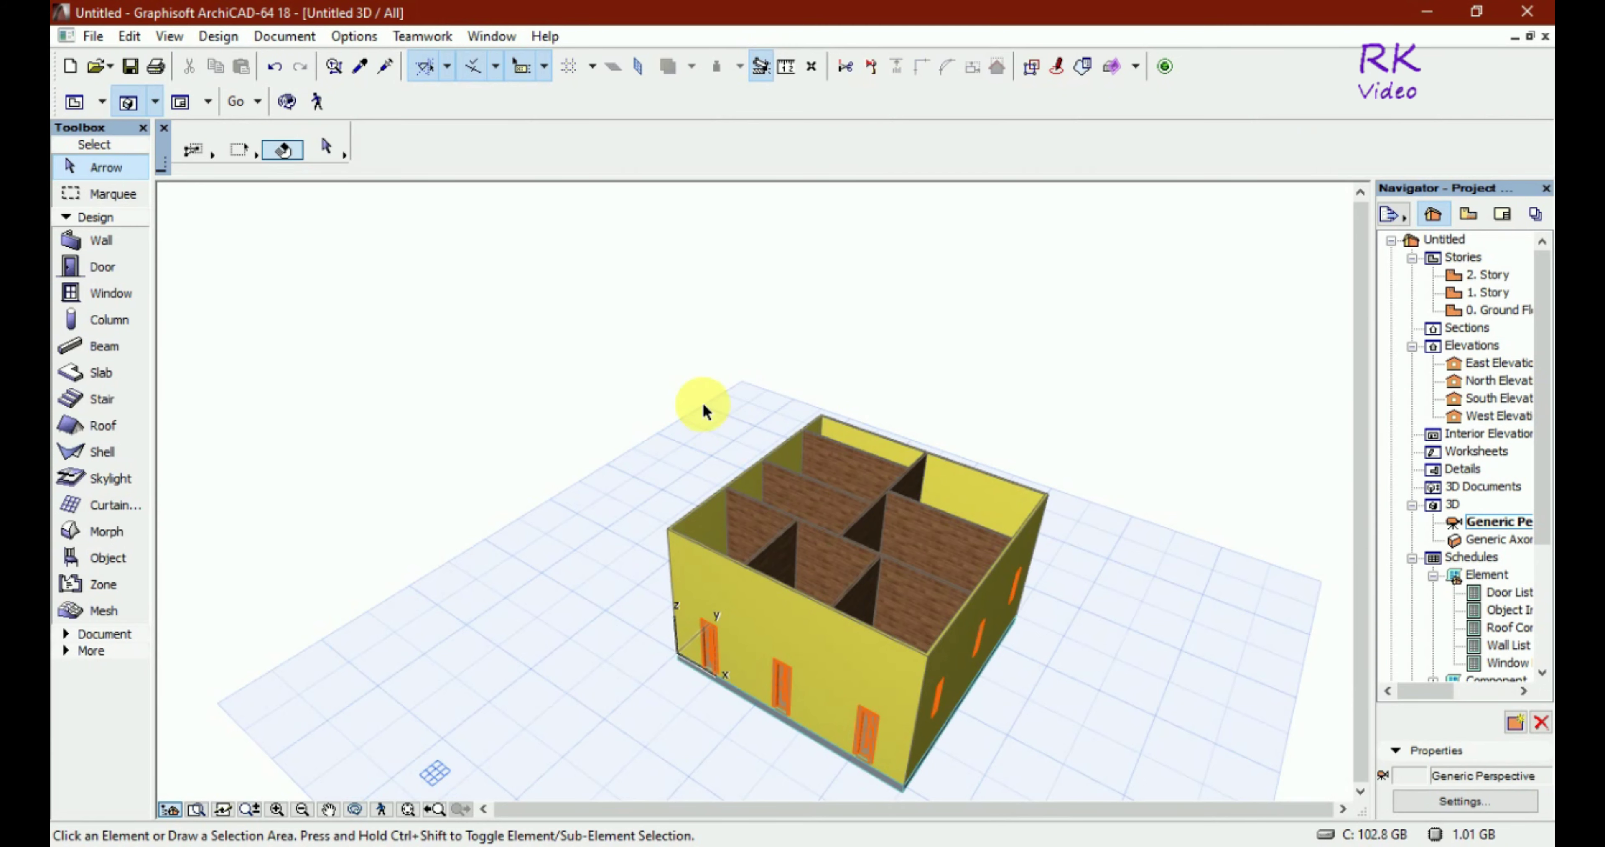
pyautogui.keyDown('shift'); pyautogui.moveTo(706, 415); pyautogui.dragTo(757, 485, button='middle'); pyautogui.keyUp('shift')
pyautogui.moveTo(1031, 722)
pyautogui.keyDown('shift'); pyautogui.mouseDown(button='middle')
pyautogui.moveTo(1026, 590)
pyautogui.moveTo(945, 554)
pyautogui.moveTo(845, 555)
pyautogui.moveTo(795, 665)
pyautogui.moveTo(1104, 620)
pyautogui.moveTo(1022, 716)
pyautogui.moveTo(863, 807)
pyautogui.moveTo(752, 801)
pyautogui.moveTo(1038, 717)
pyautogui.moveTo(1100, 611)
pyautogui.moveTo(1085, 661)
pyautogui.moveTo(1000, 712)
pyautogui.mouseUp(button='middle'); pyautogui.keyUp('shift')
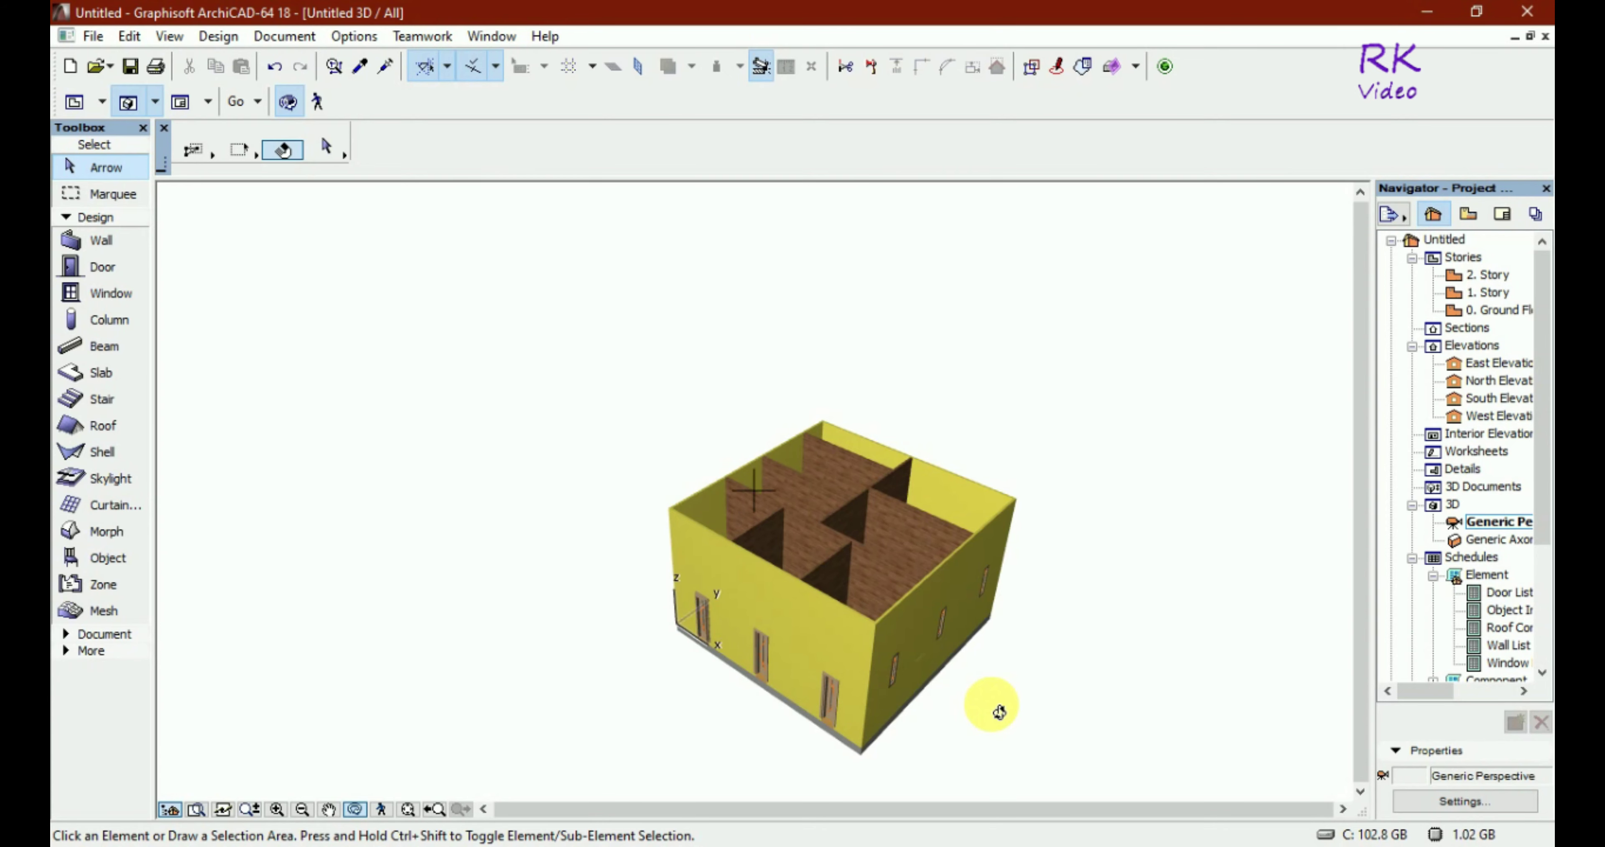
# Drag a copy of the floor slab 3300 straight up to form the top slab
pyautogui.click(859, 755)
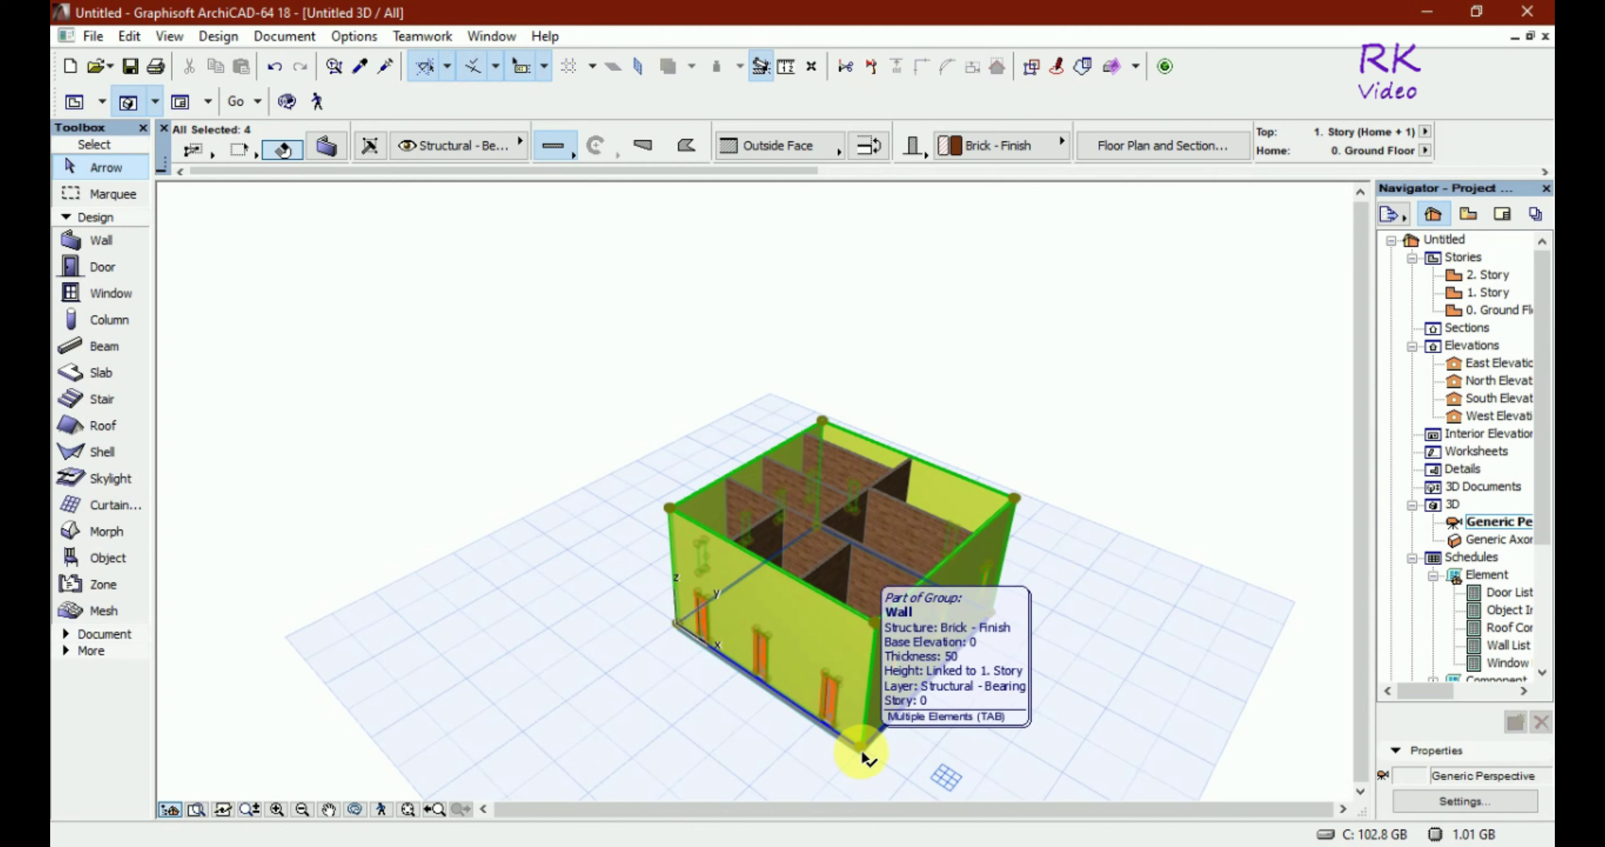
pyautogui.press('Escape')
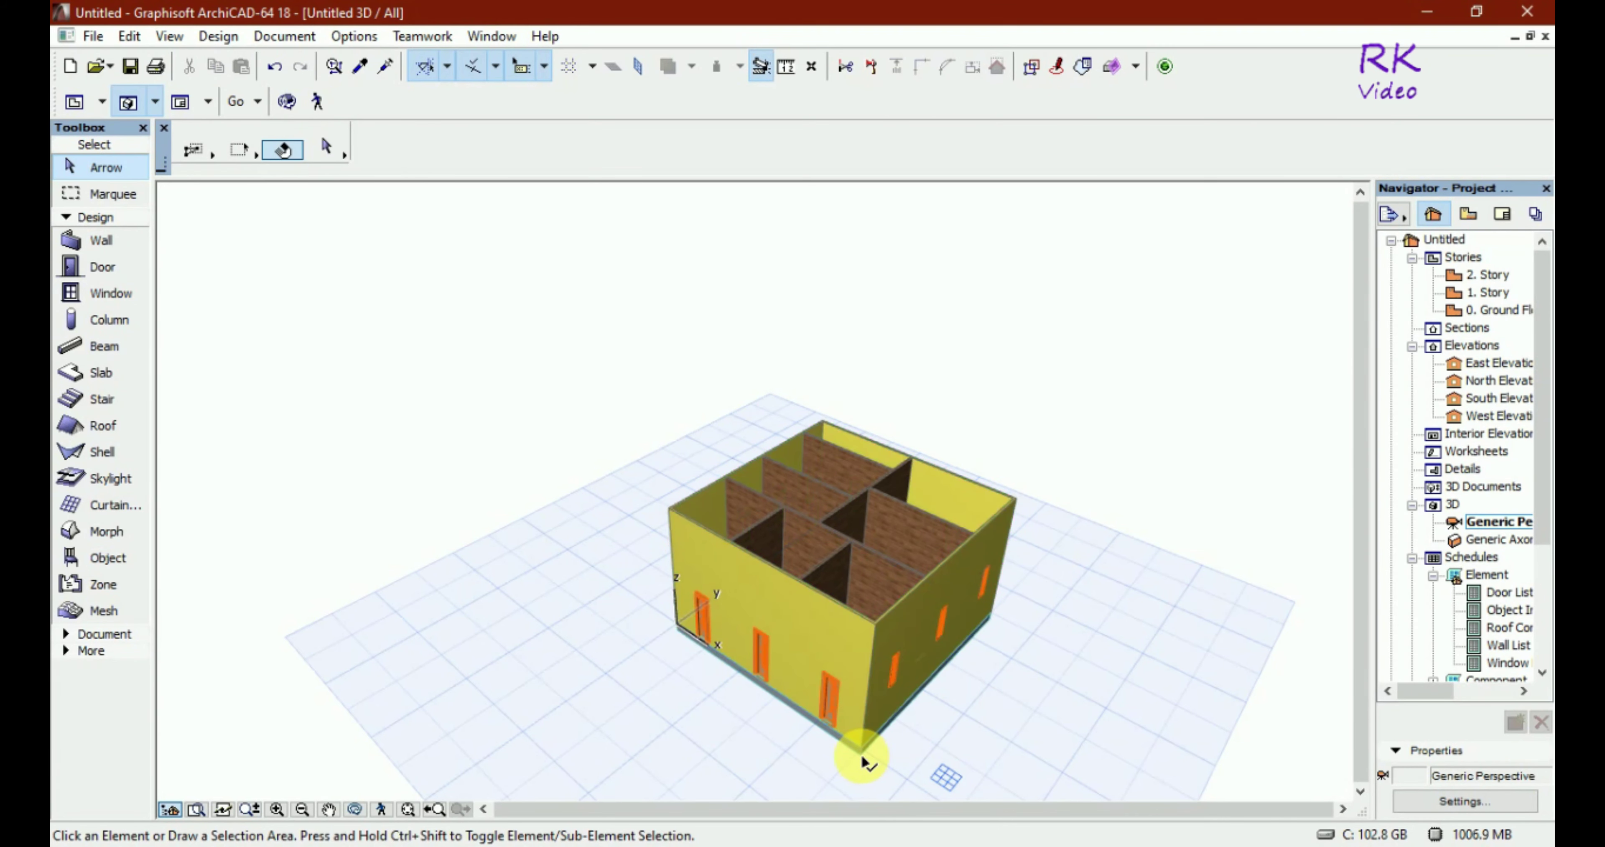
pyautogui.click(862, 760)
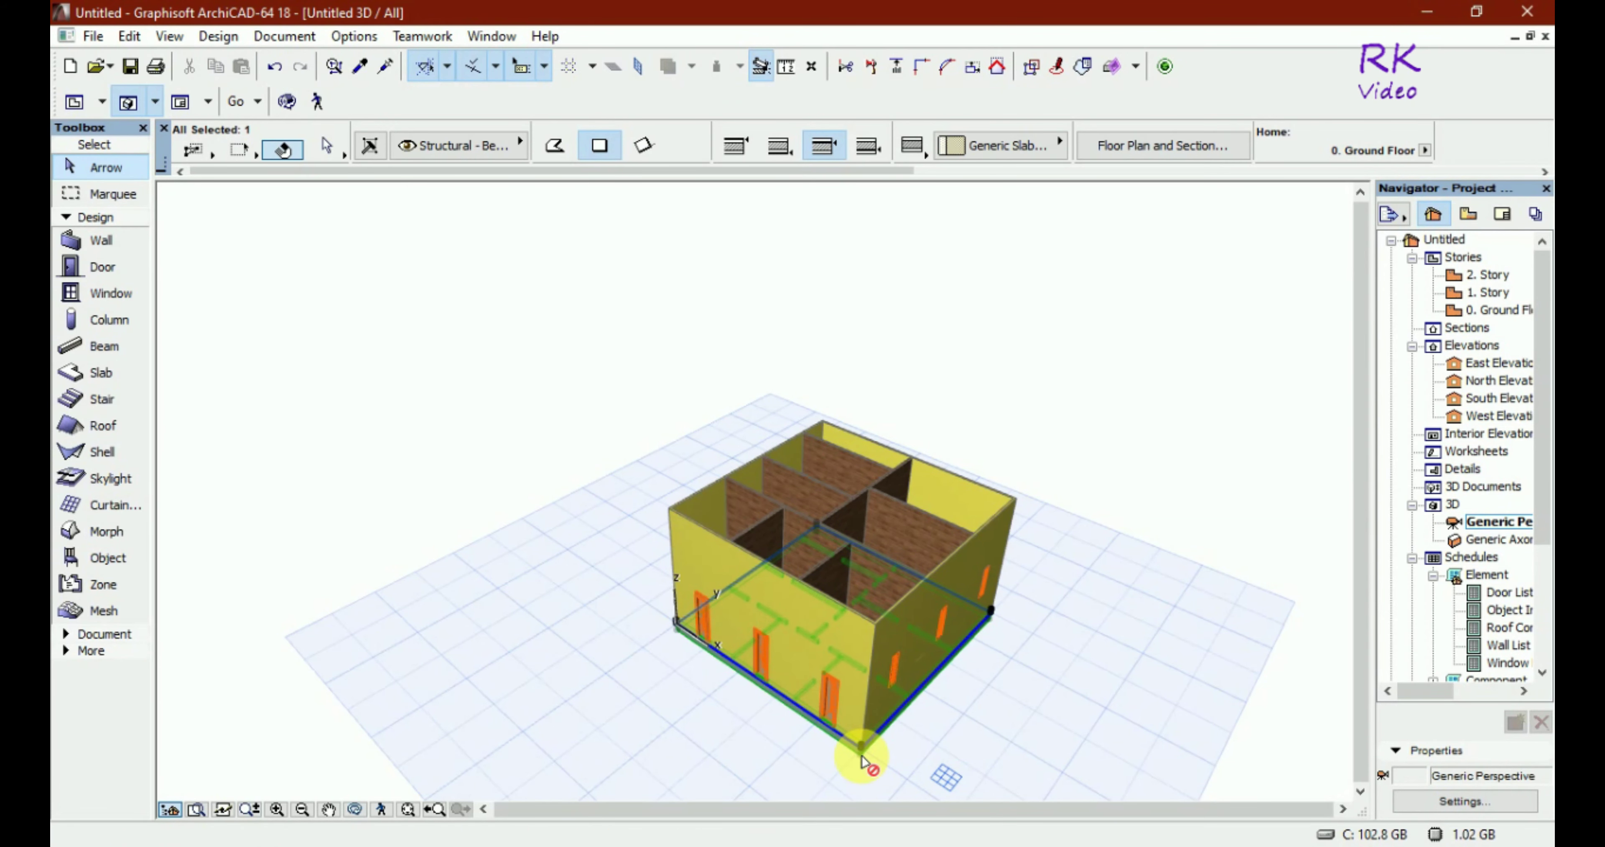
pyautogui.keyDown('ctrl'); pyautogui.click(865, 760); pyautogui.keyUp('ctrl')
pyautogui.click(862, 759)
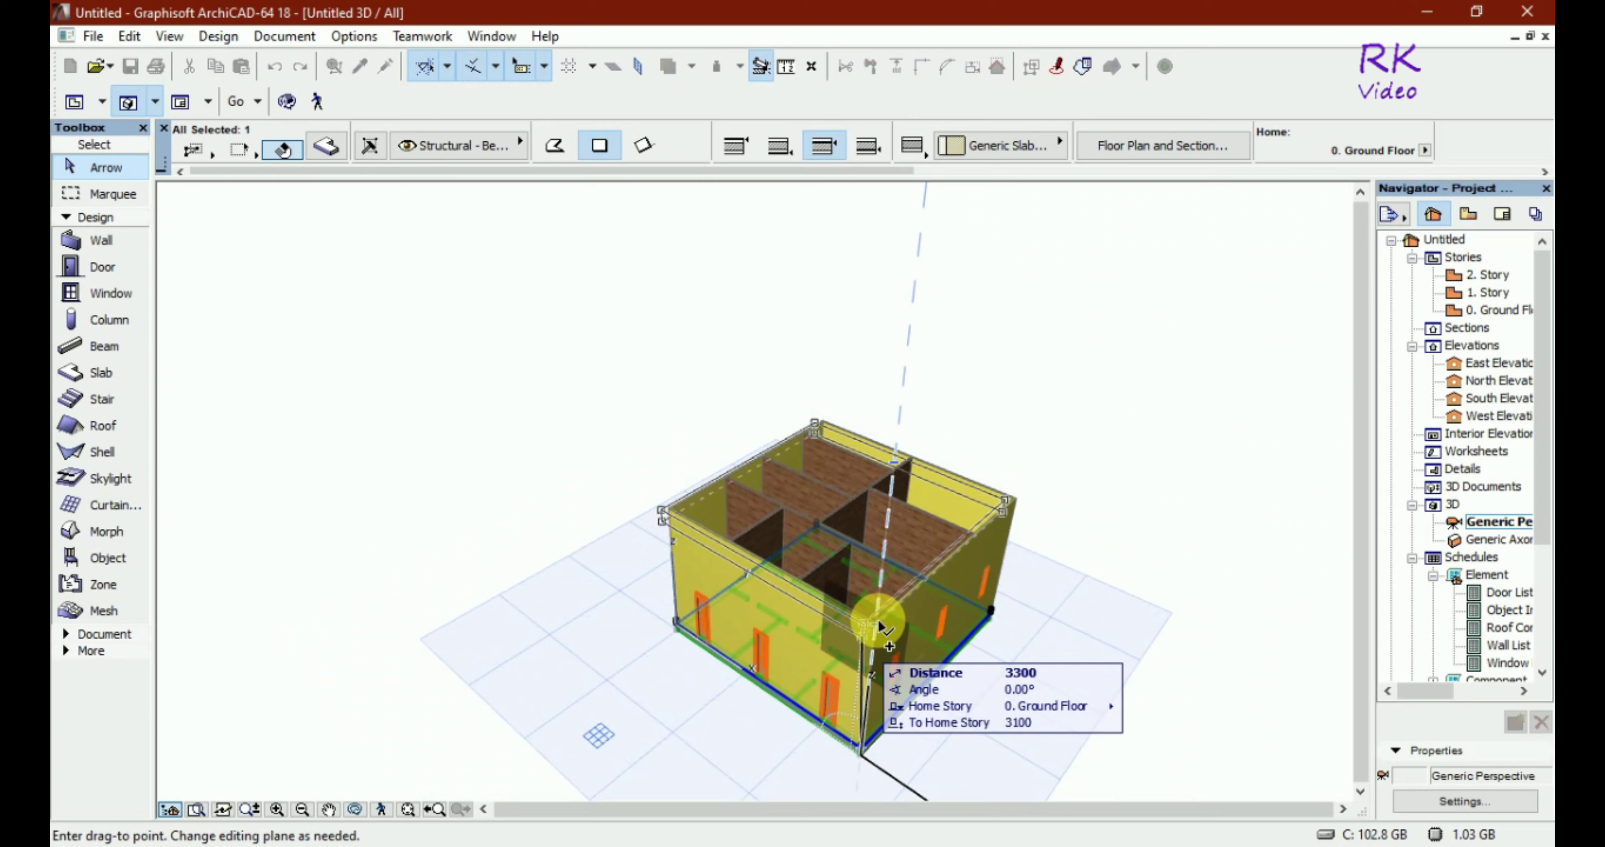
pyautogui.scroll(2, 880, 626)
pyautogui.scroll(2, 880, 625)
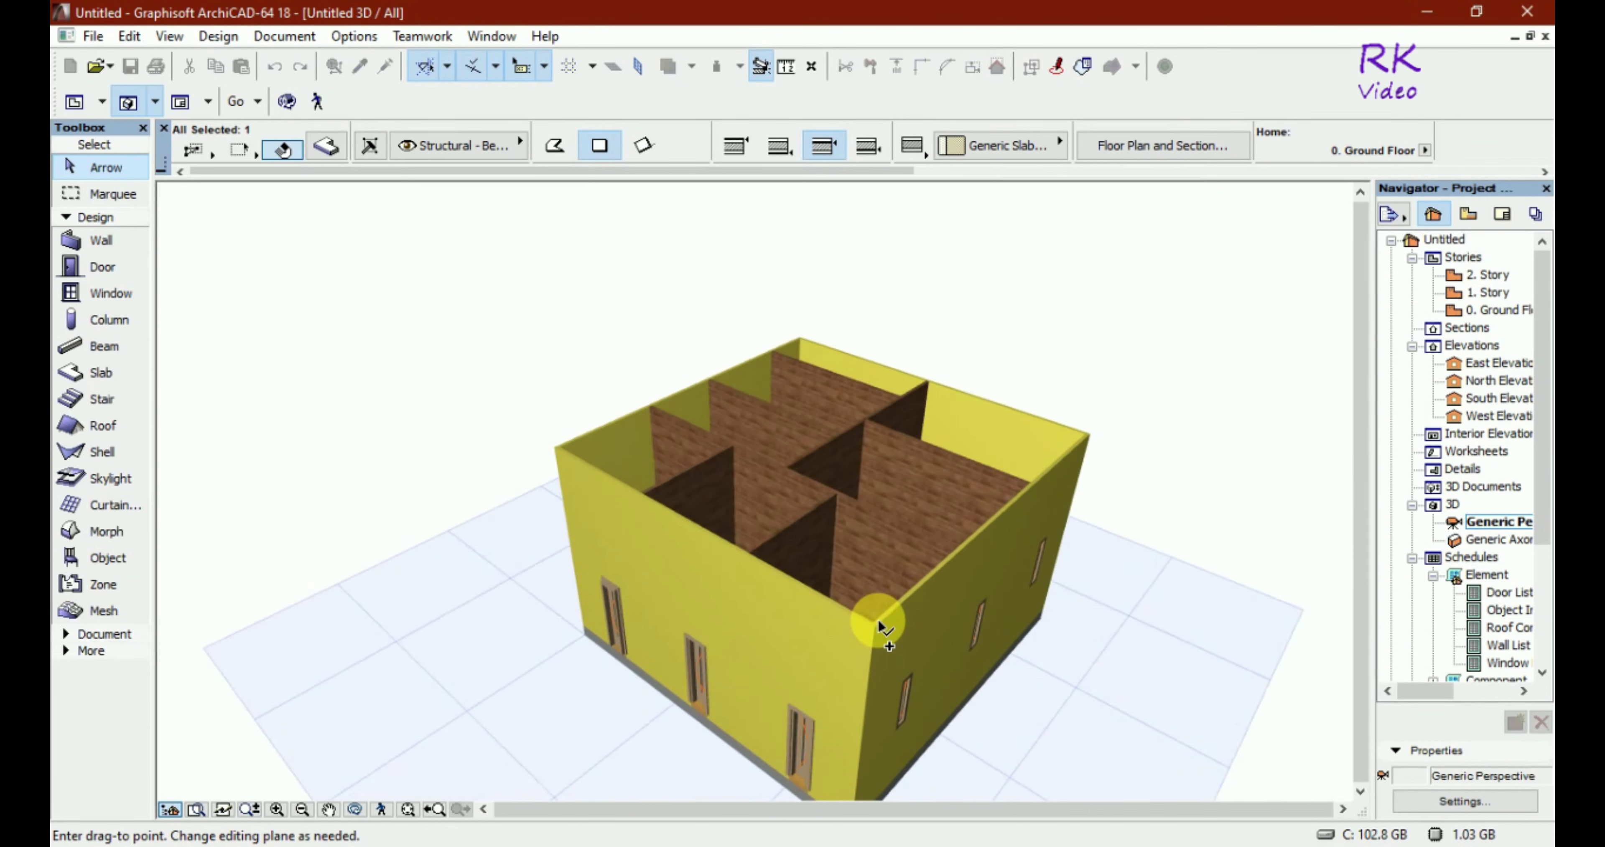
pyautogui.scroll(2, 880, 625)
pyautogui.scroll(1, 880, 626)
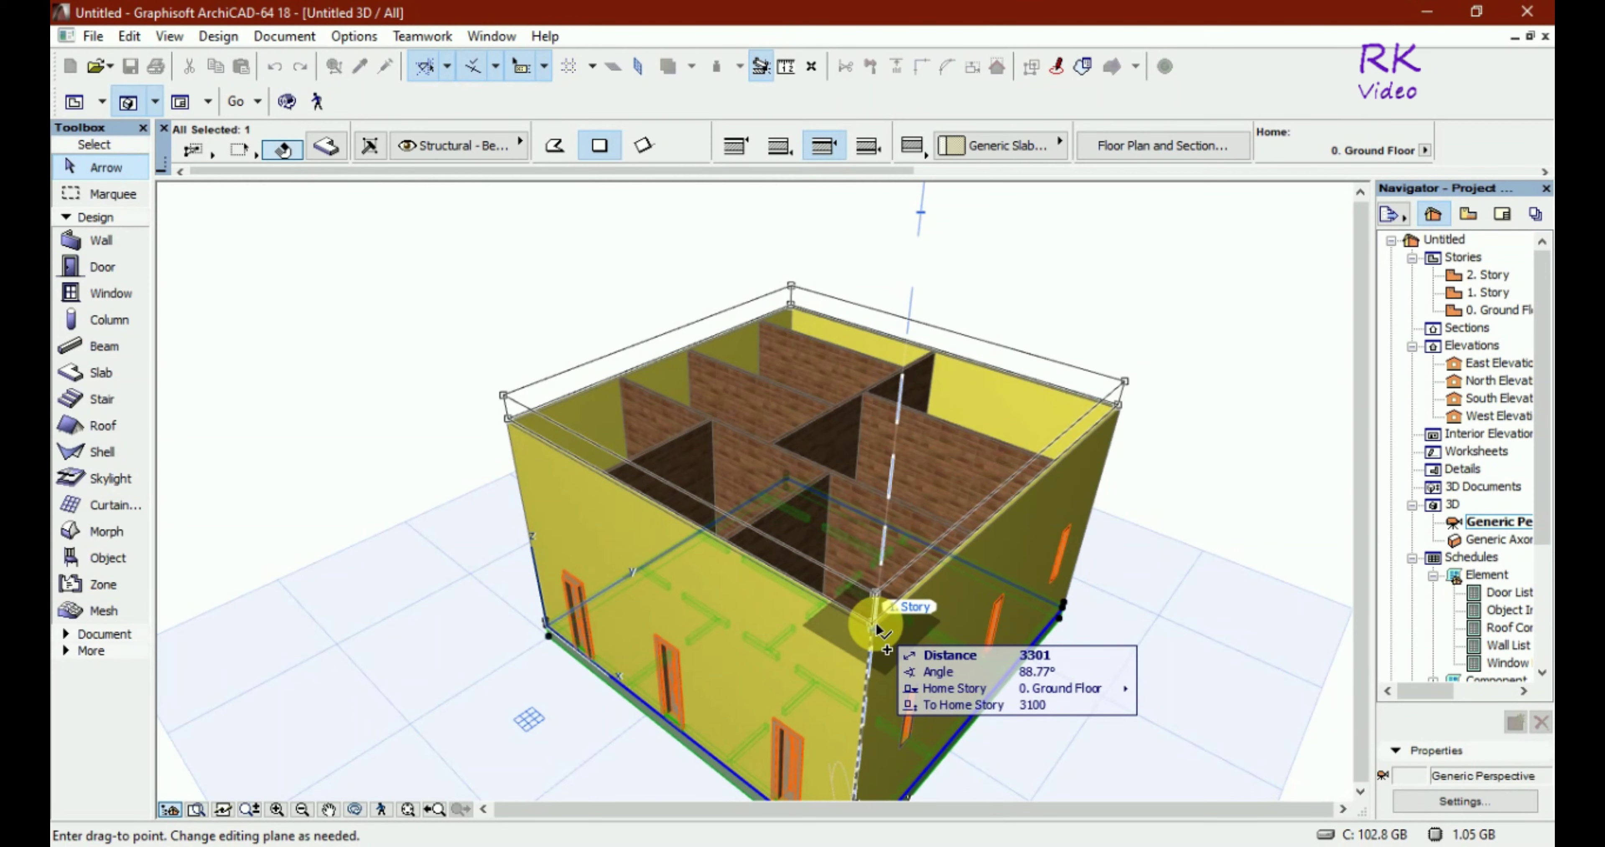
pyautogui.scroll(1, 879, 630)
pyautogui.scroll(1, 879, 630)
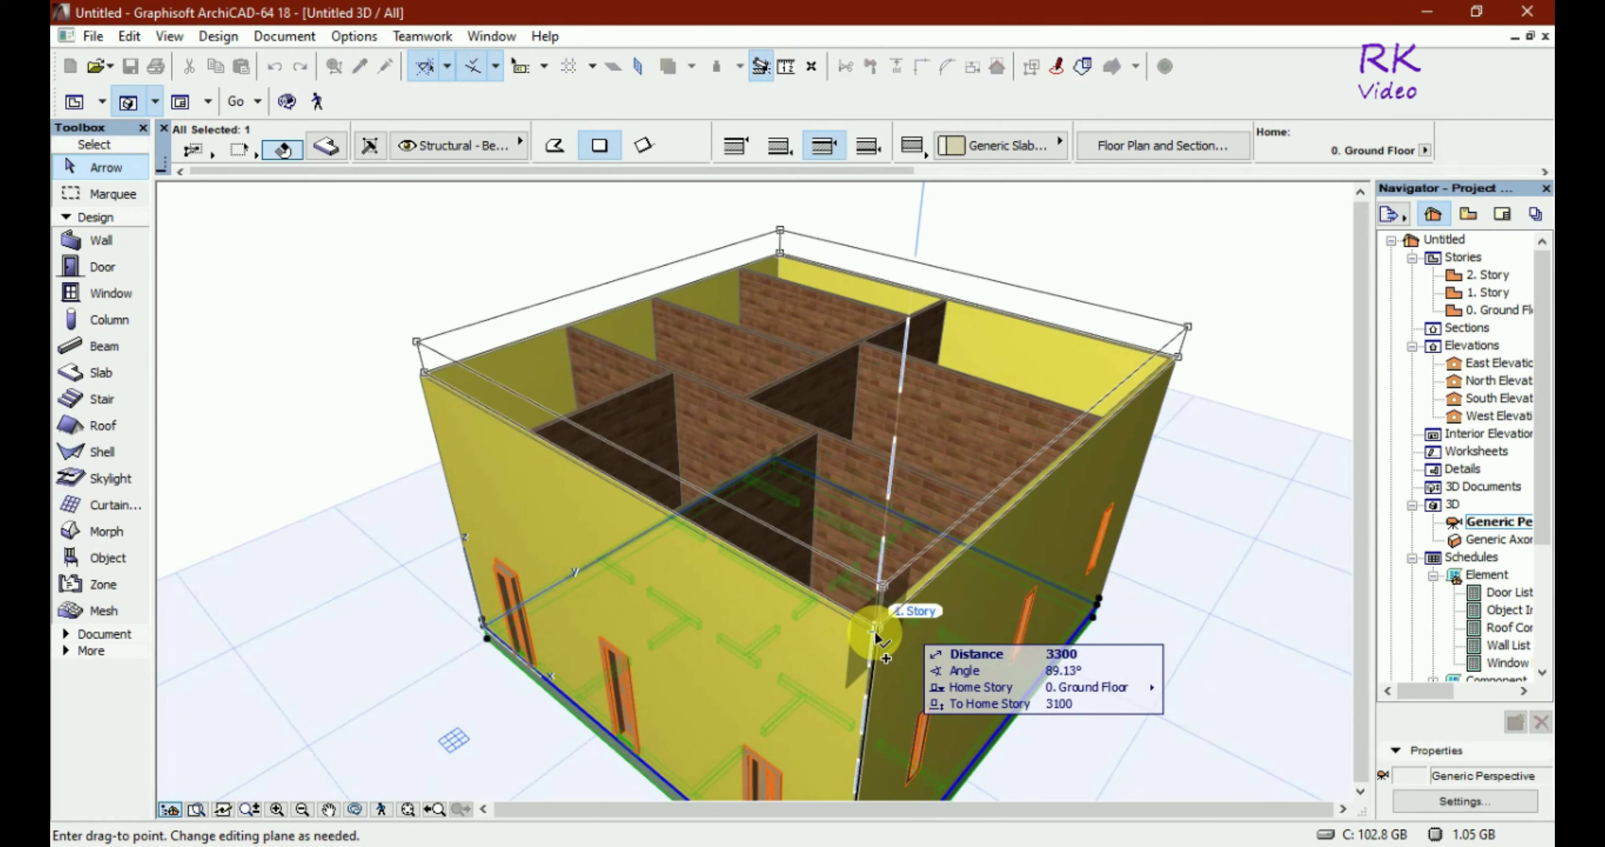
pyautogui.click(875, 635)
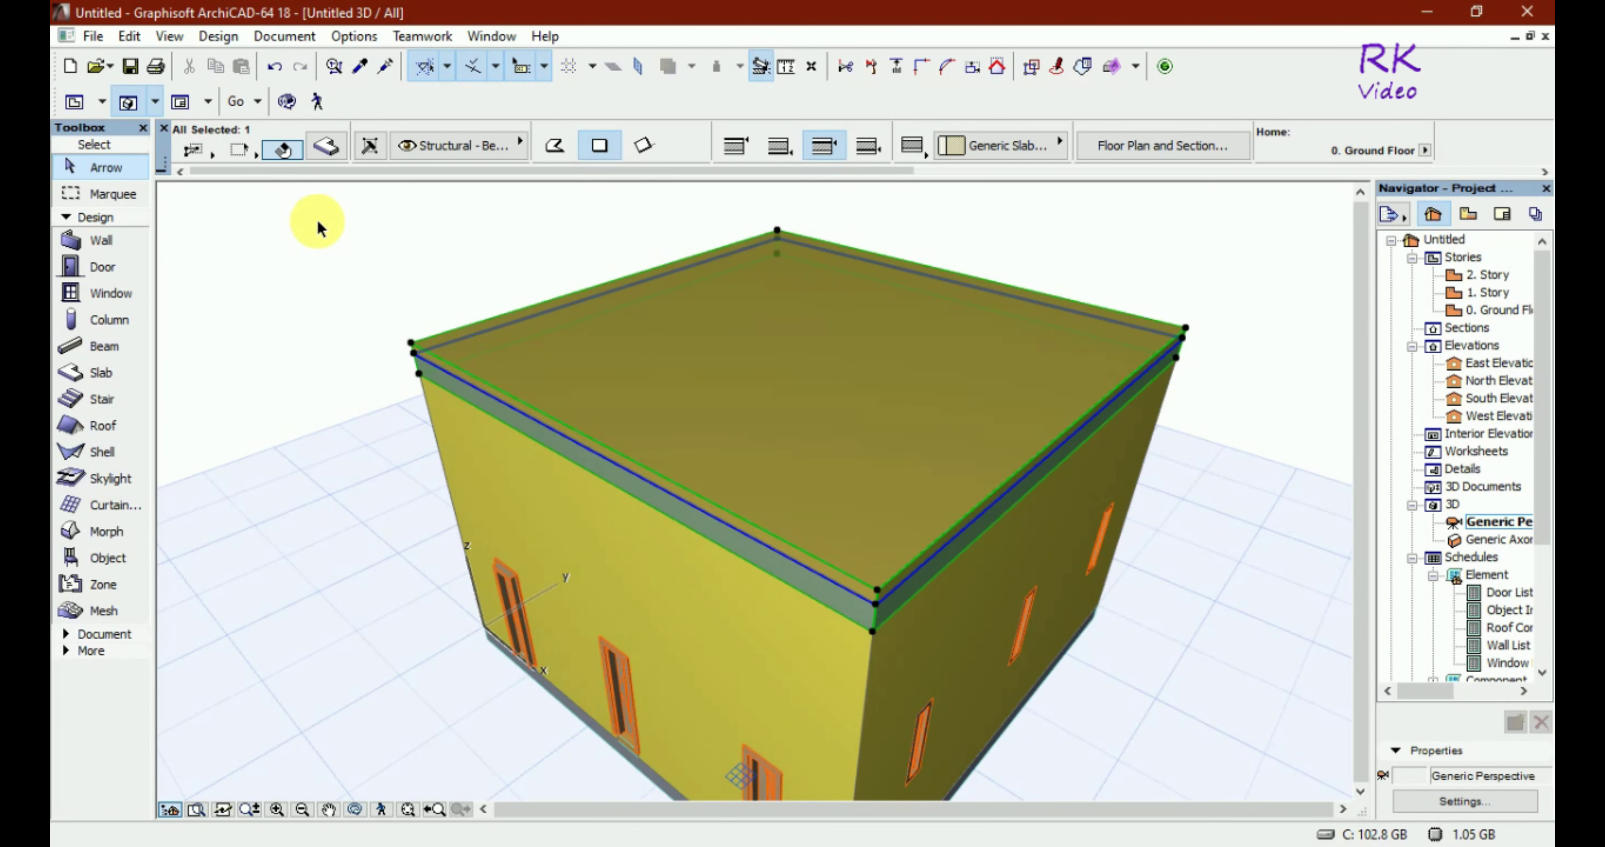
# Set the top slab's elevation to Project Zero to 500, then deselect it
pyautogui.click(325, 149)
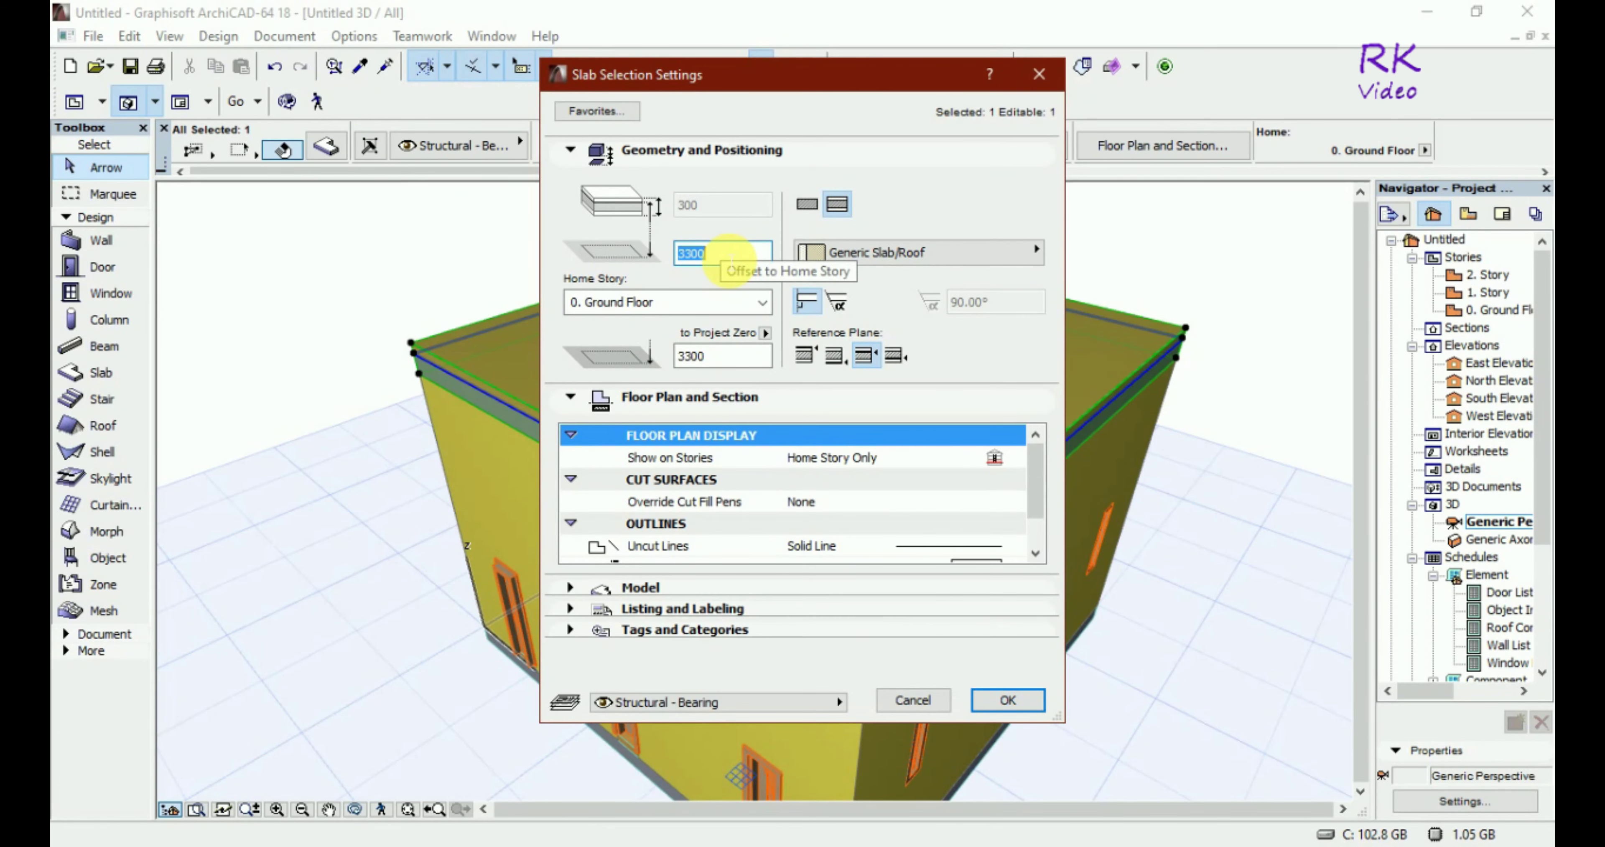
pyautogui.click(716, 355)
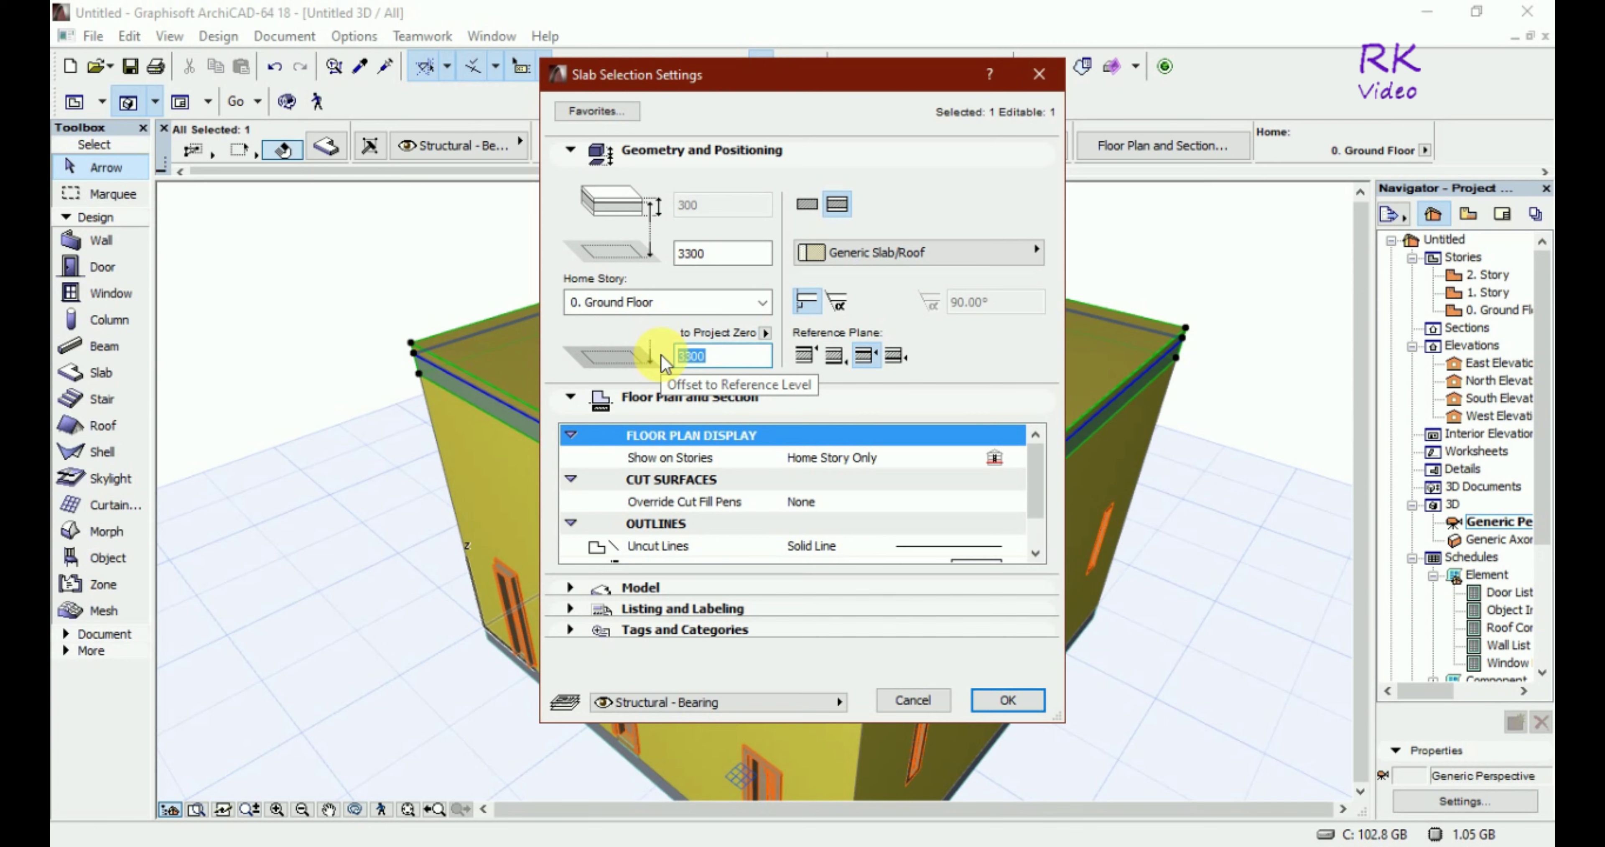
pyautogui.write('500')
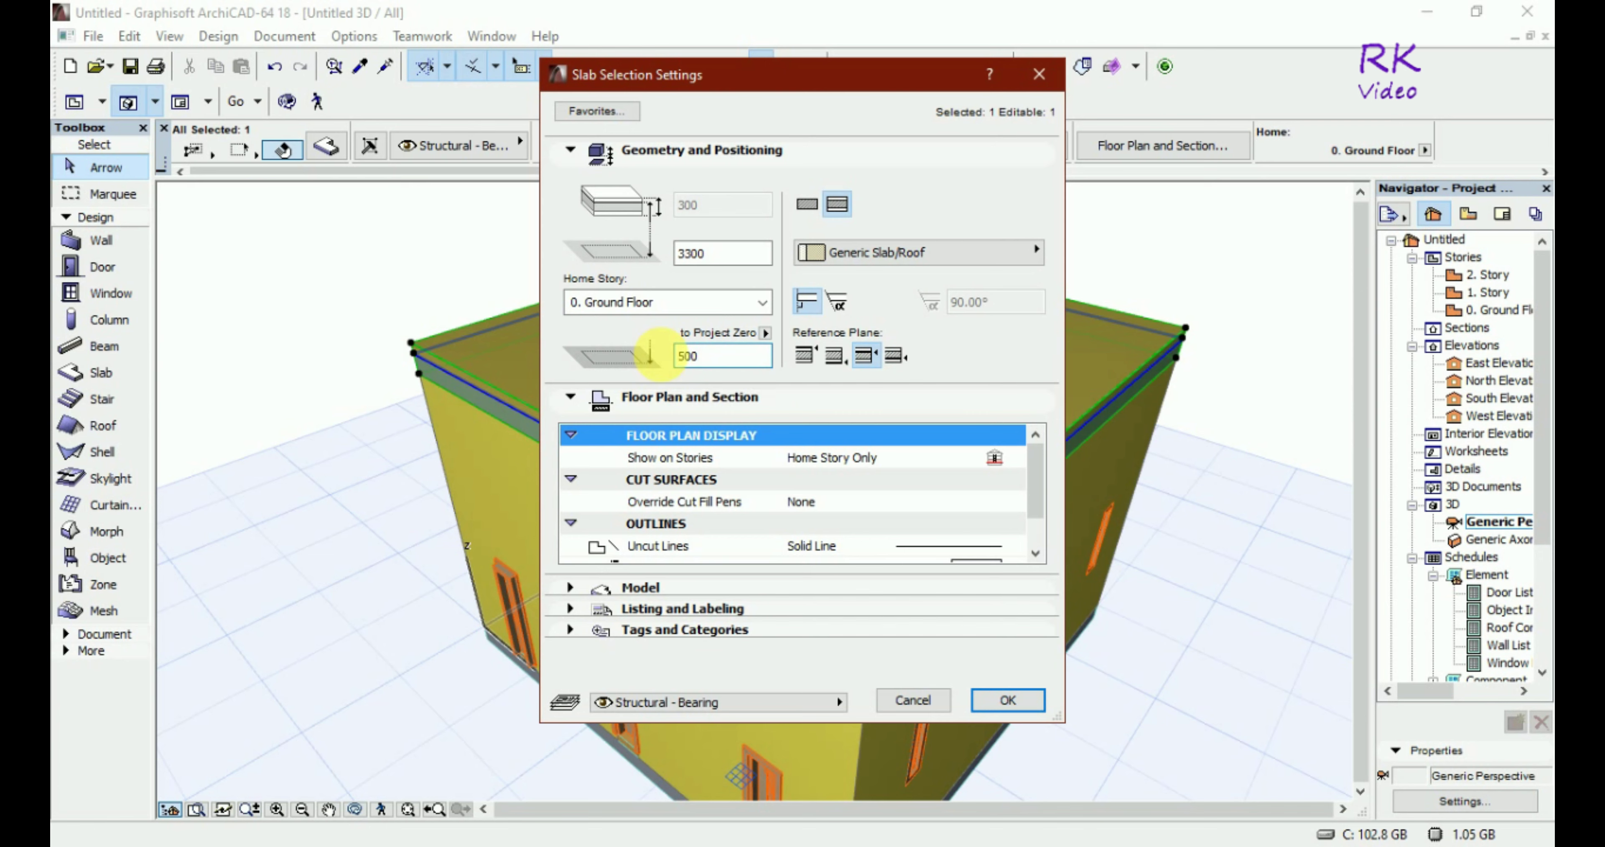
pyautogui.click(1000, 704)
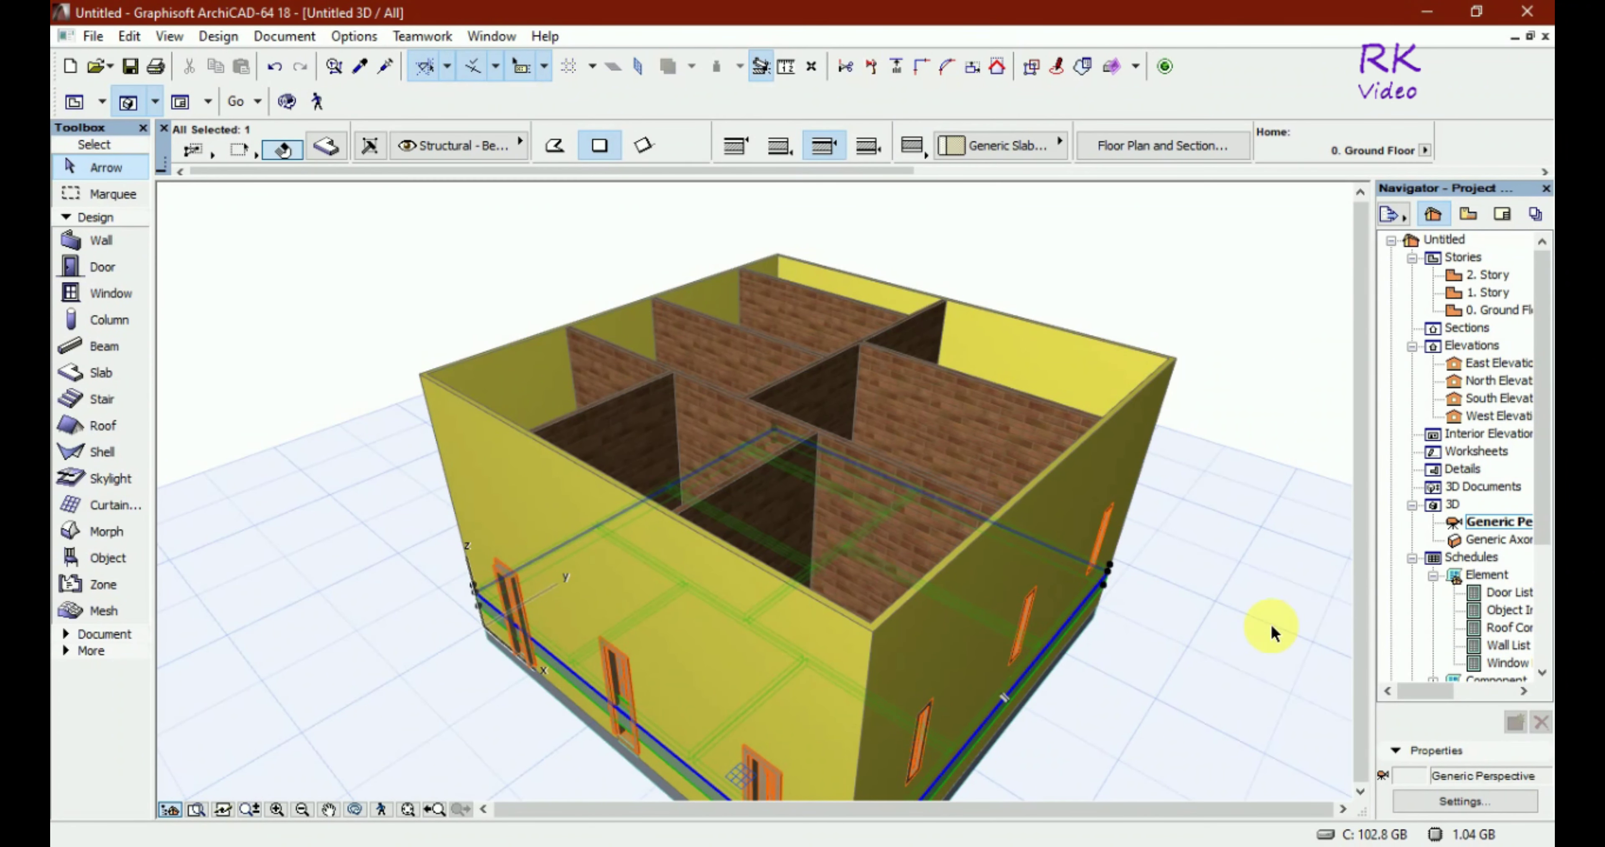
pyautogui.click(1238, 360)
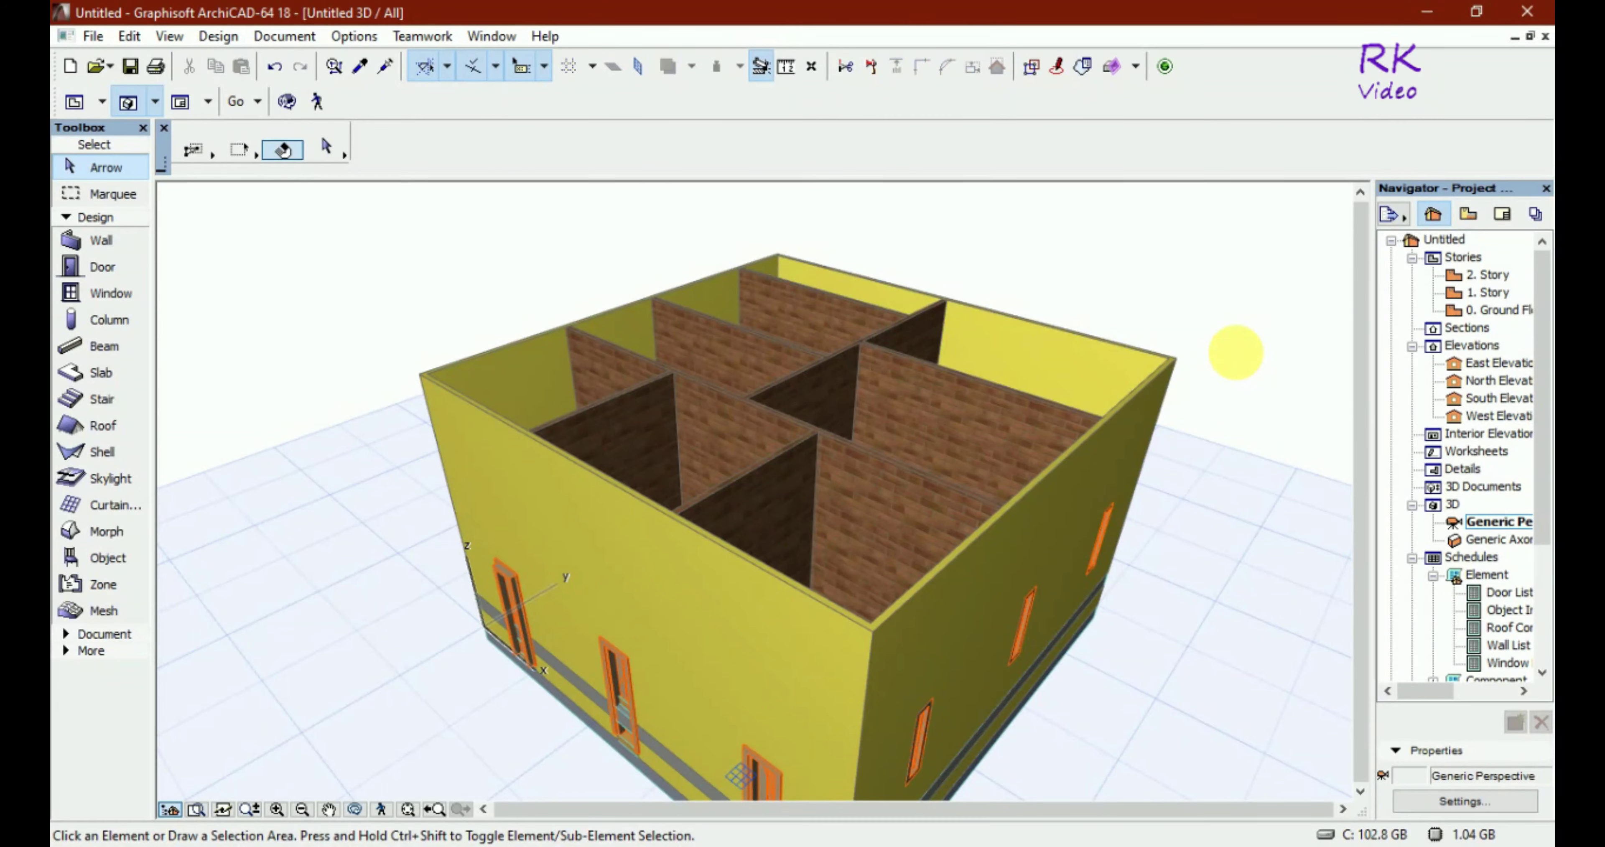
# Undo the 500 elevation, then make the top slab a 150-thick Concrete - Structural basic slab
pyautogui.hotkey('ctrl', 'z')
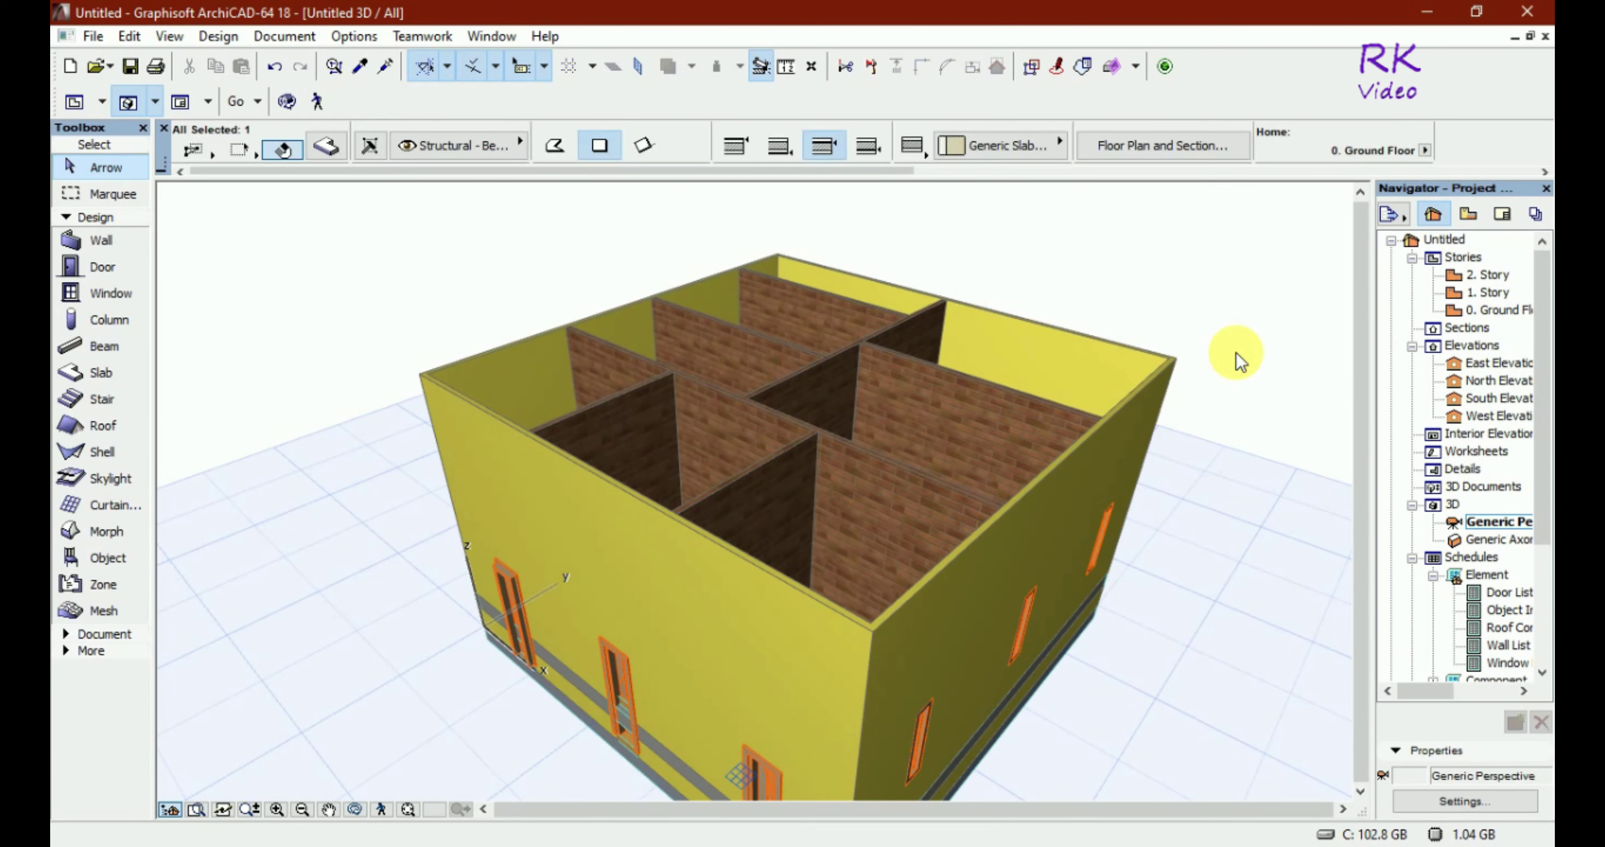
pyautogui.click(325, 147)
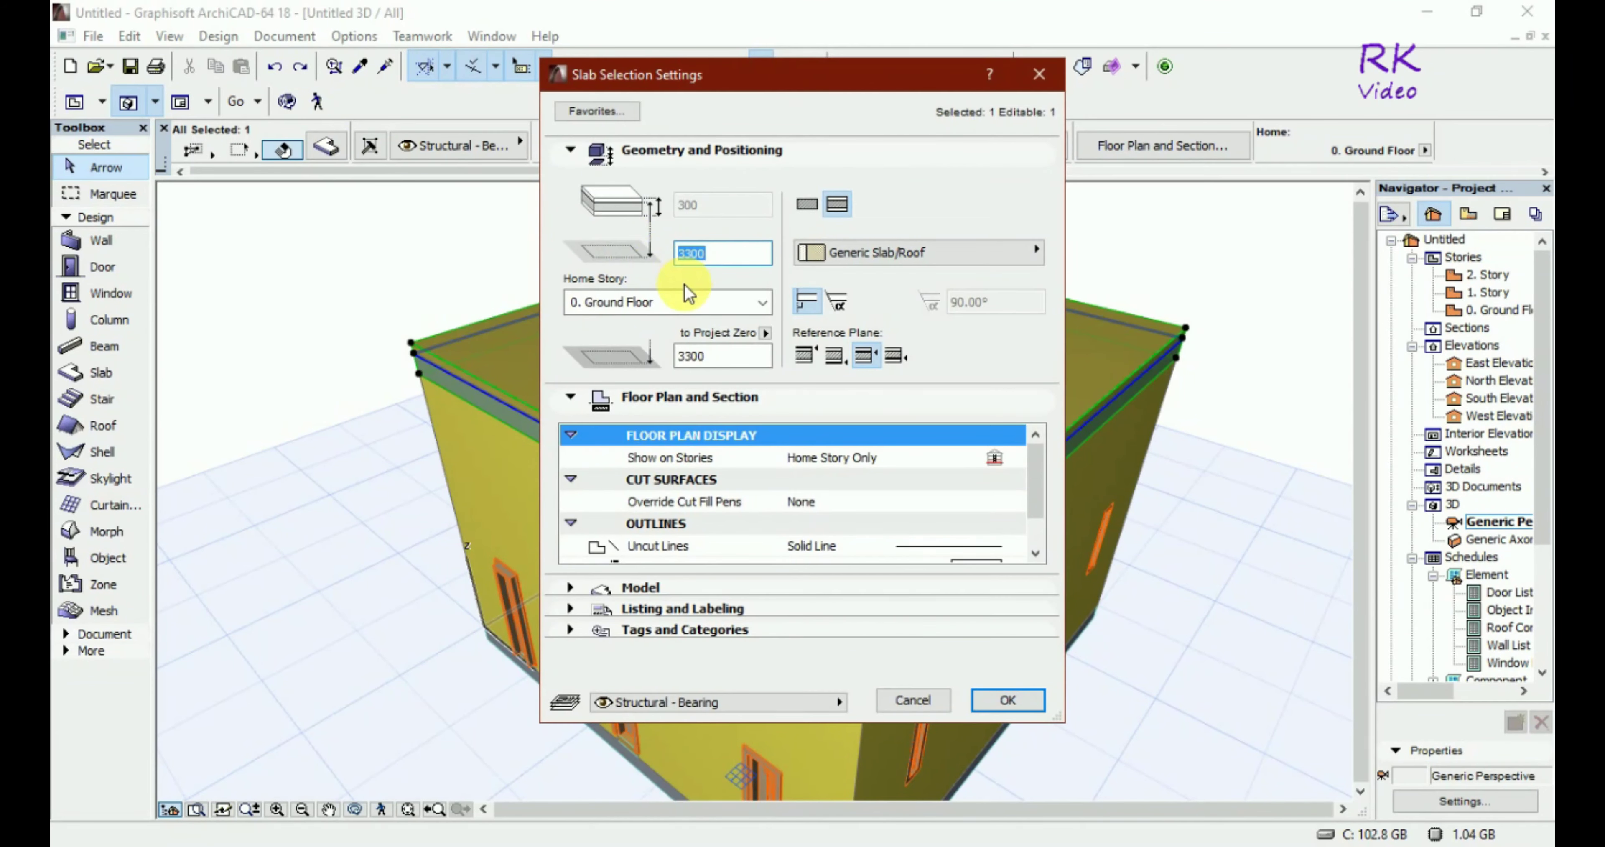
pyautogui.click(807, 204)
pyautogui.moveTo(734, 213); pyautogui.dragTo(672, 205)
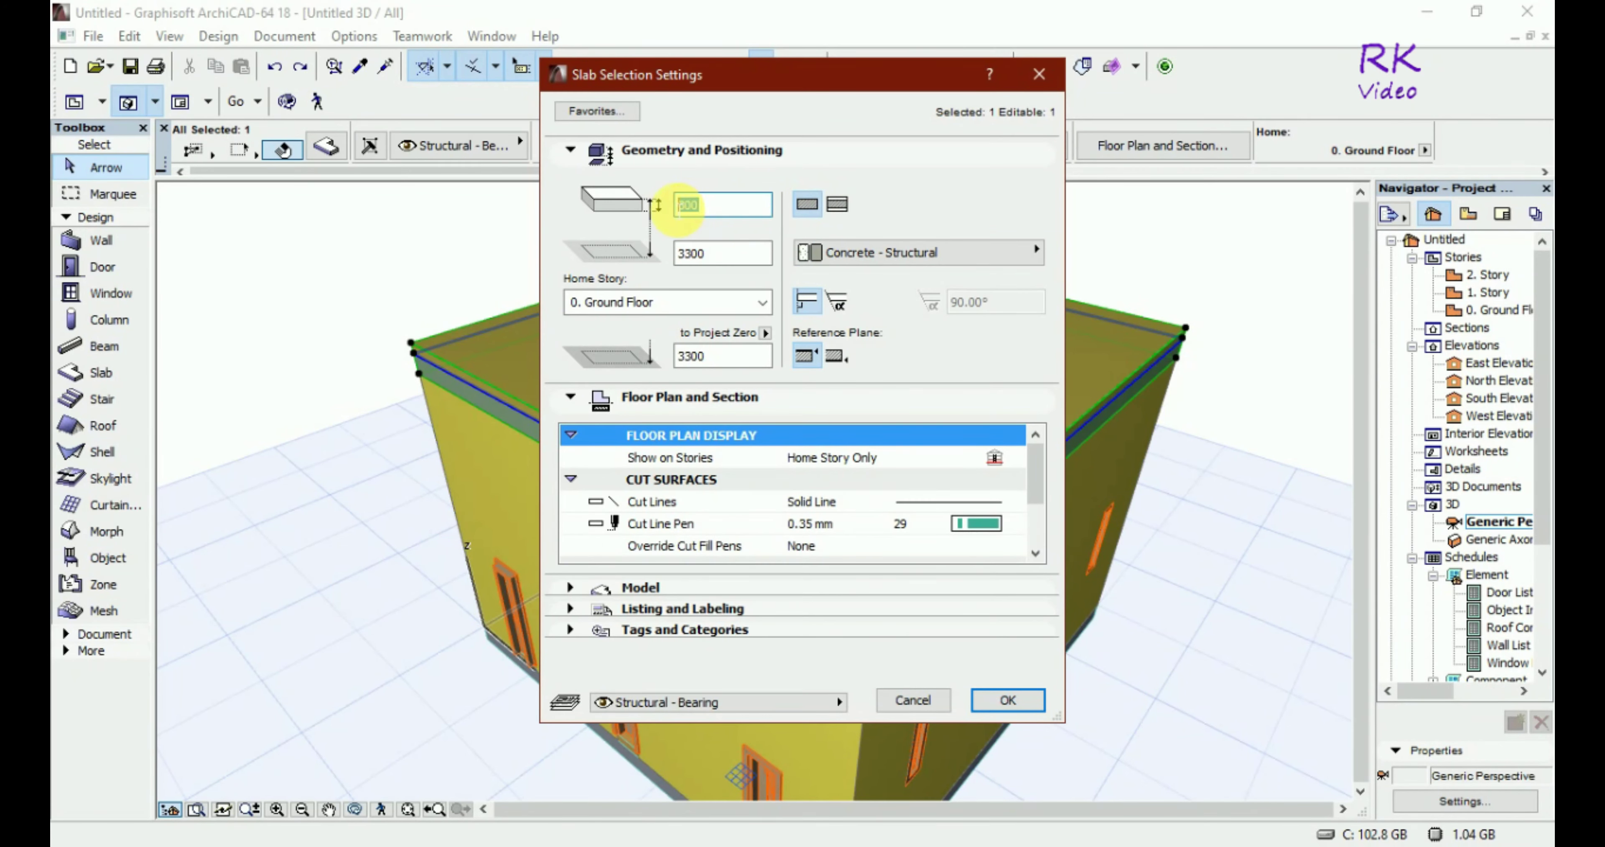
pyautogui.write('1')
pyautogui.write('50')
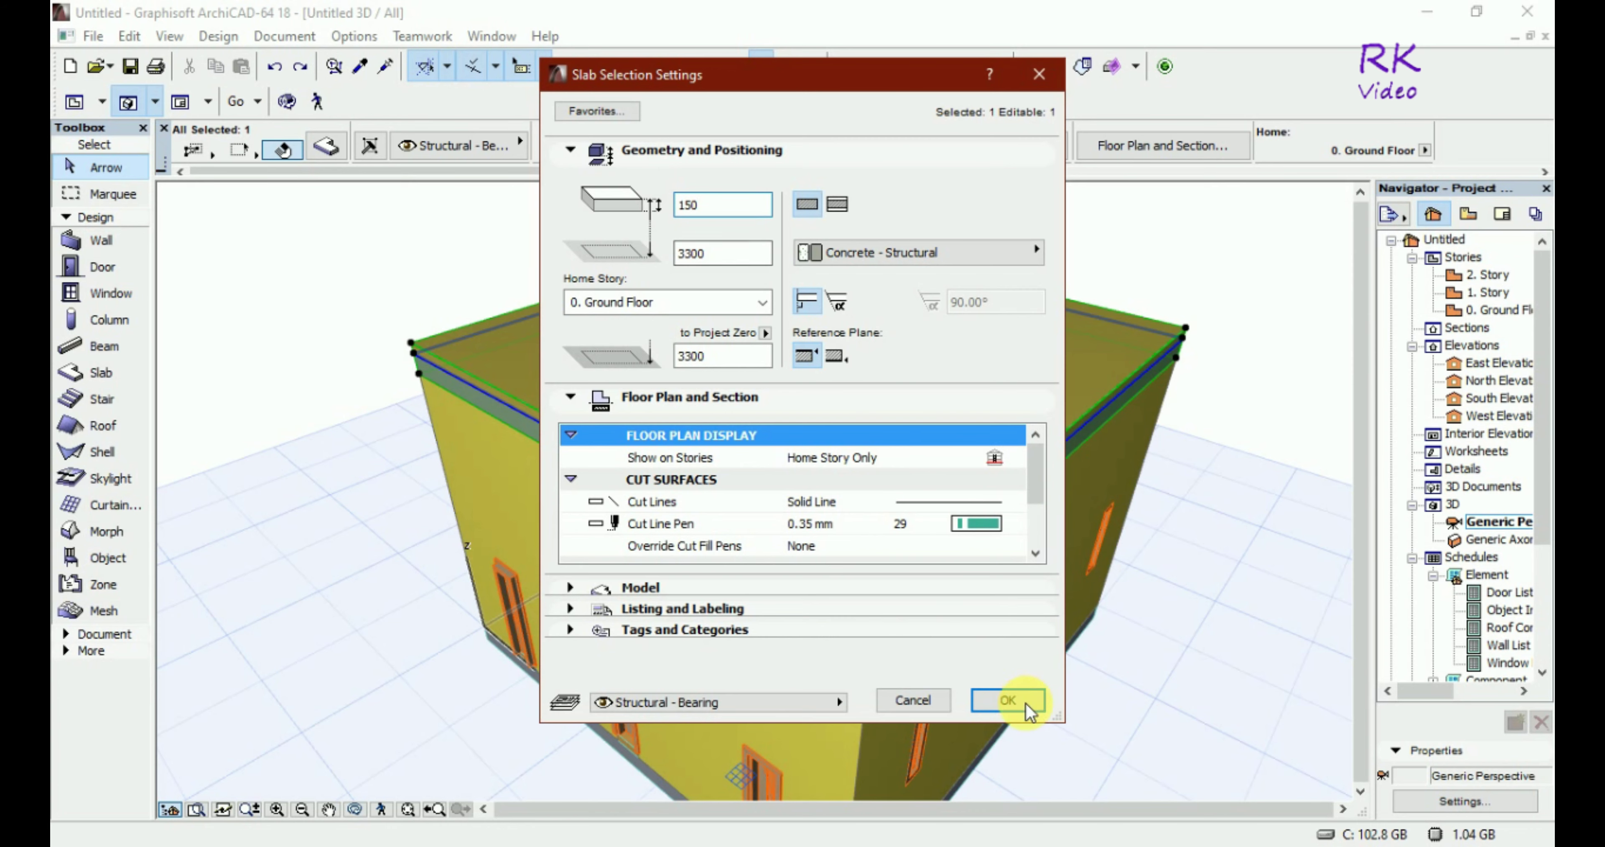
pyautogui.click(1016, 699)
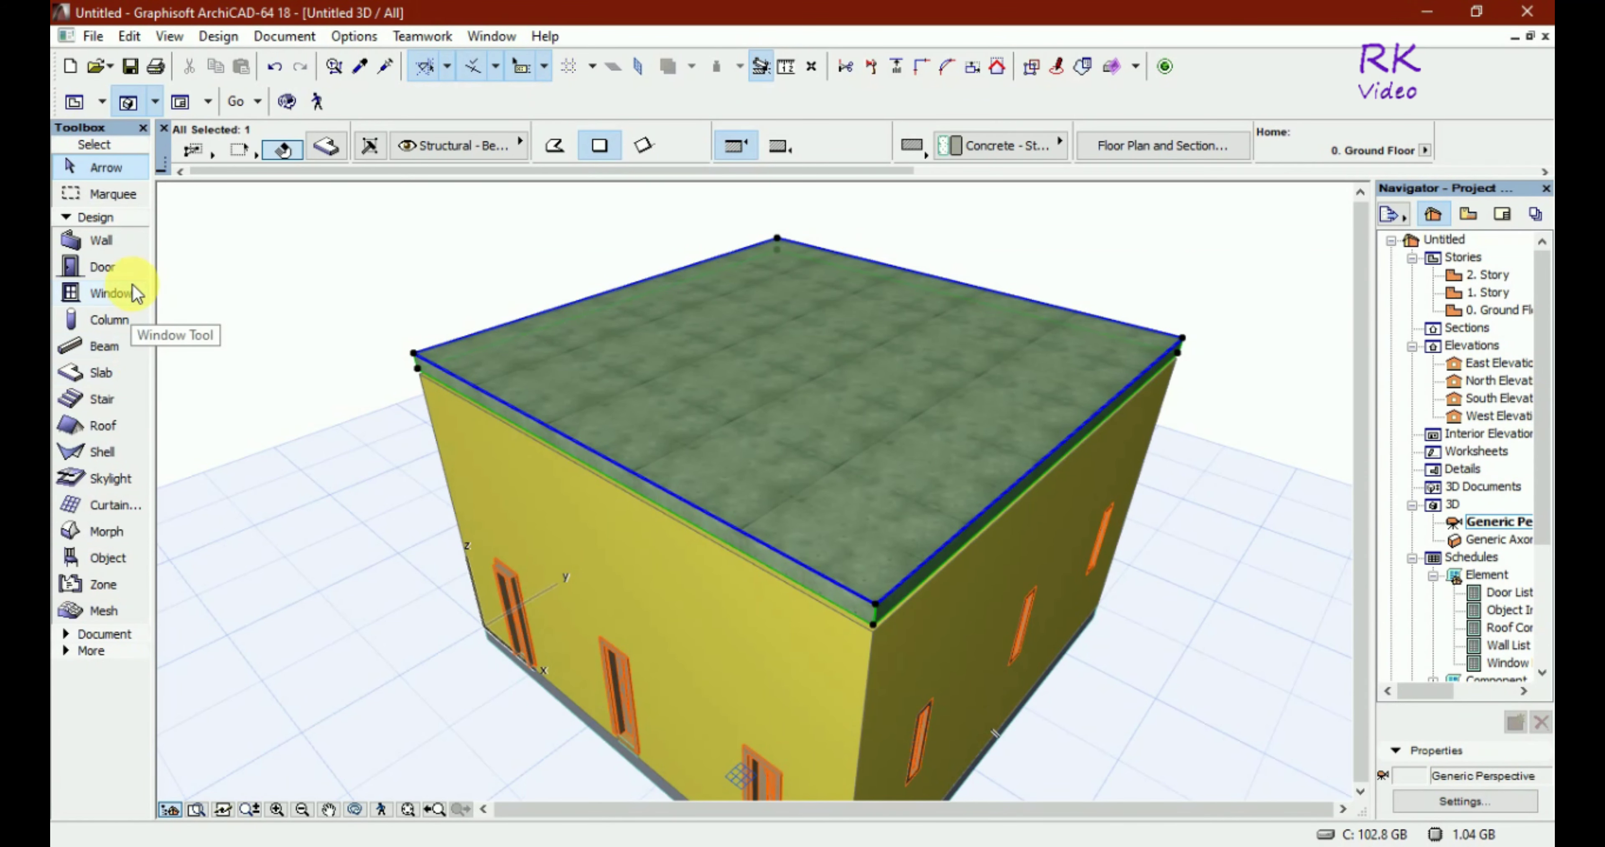
# Override the top slab's top, edge and bottom surfaces with linked Roof Tiles - Spanish
pyautogui.click(334, 147)
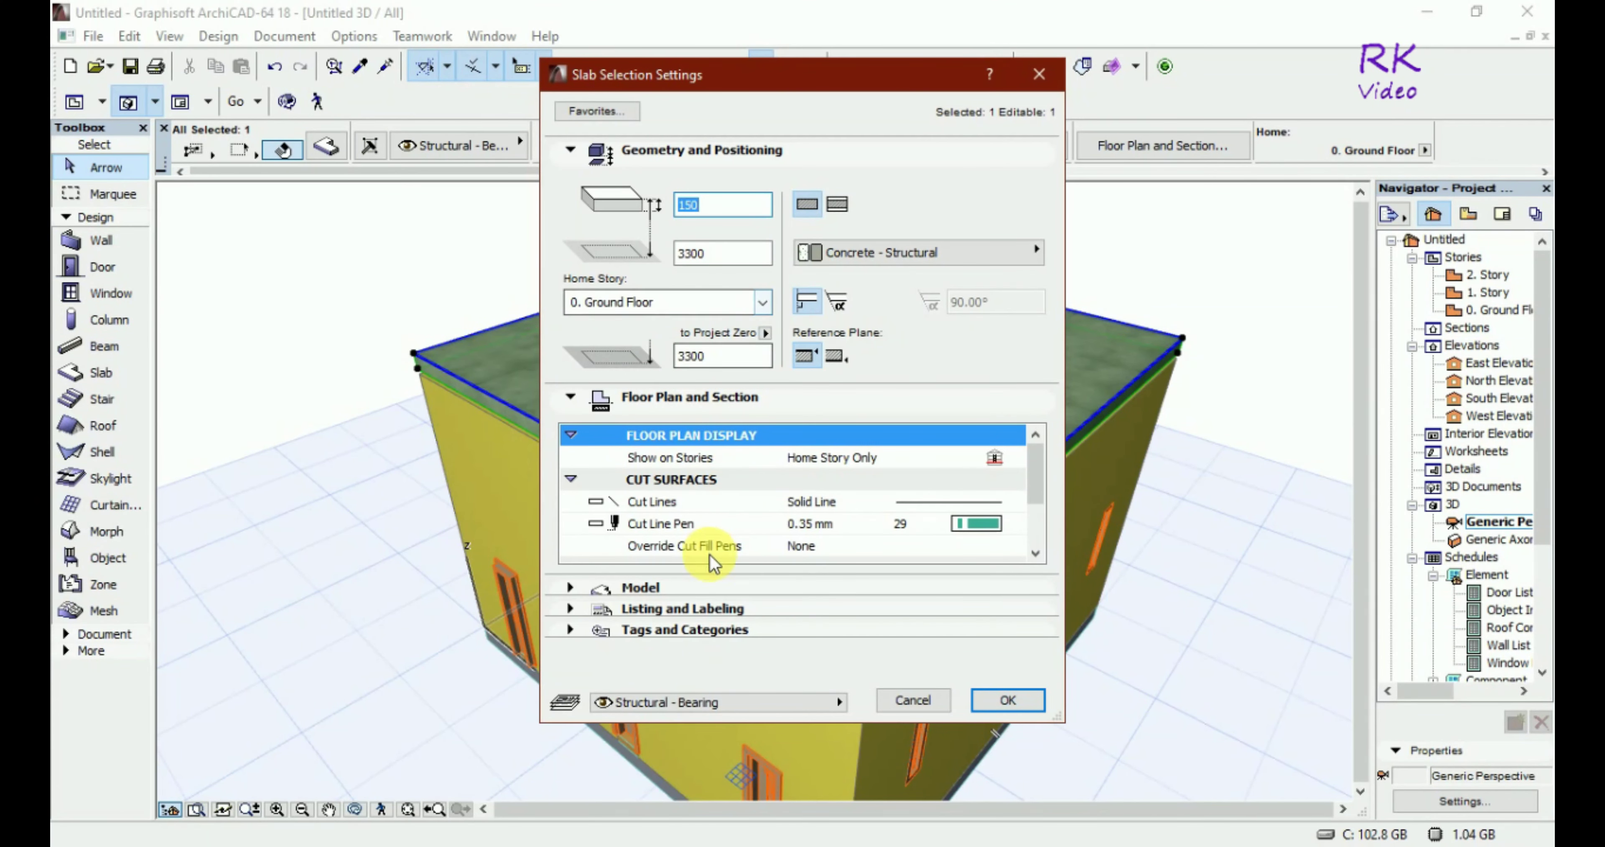
pyautogui.click(570, 589)
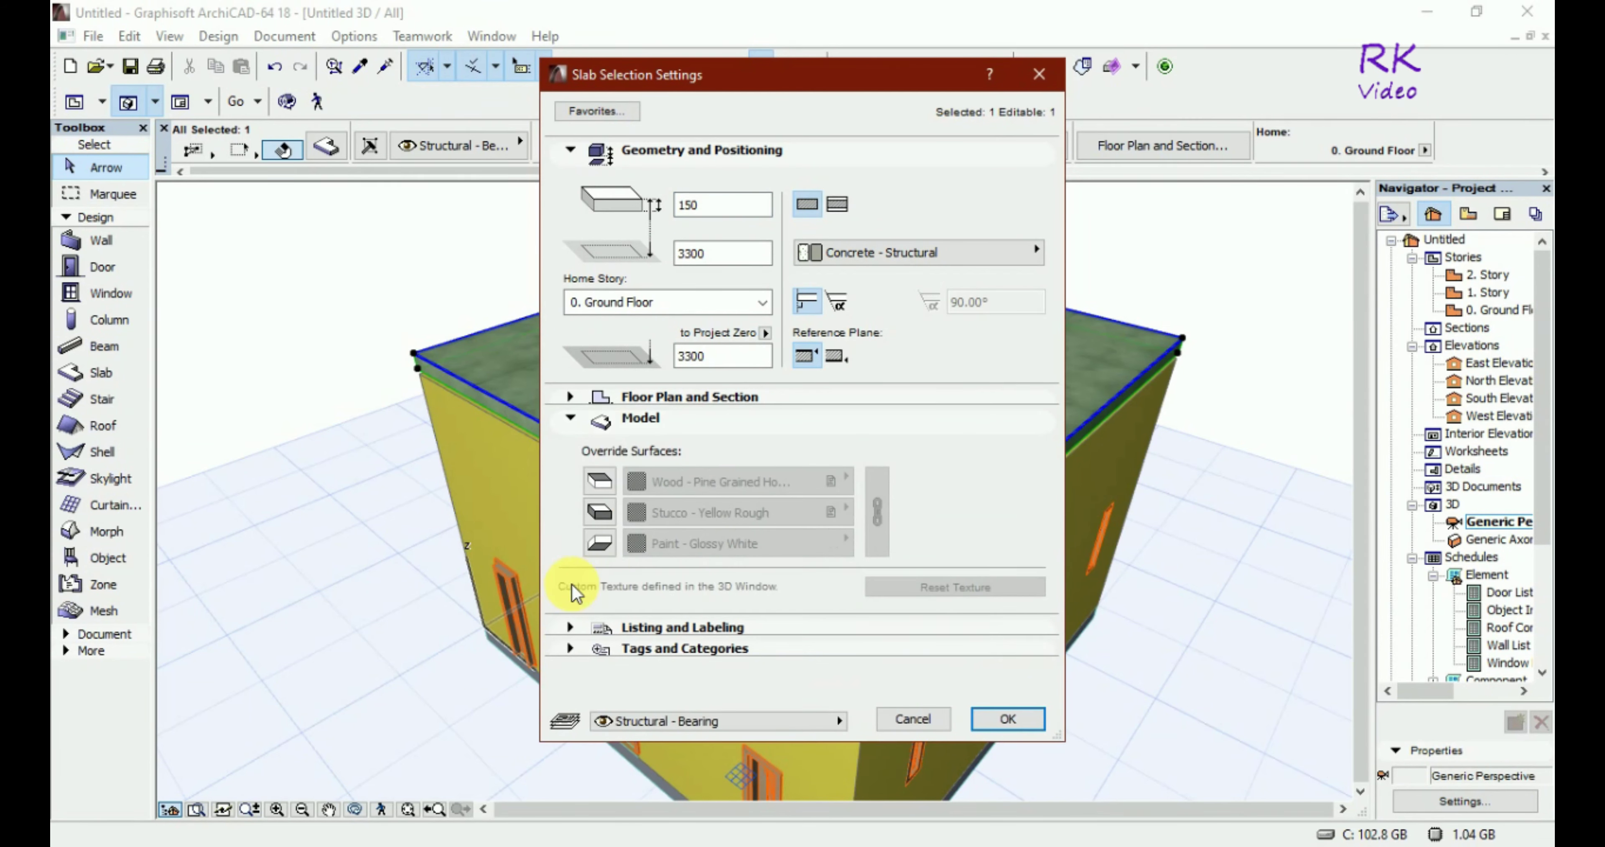
pyautogui.click(599, 481)
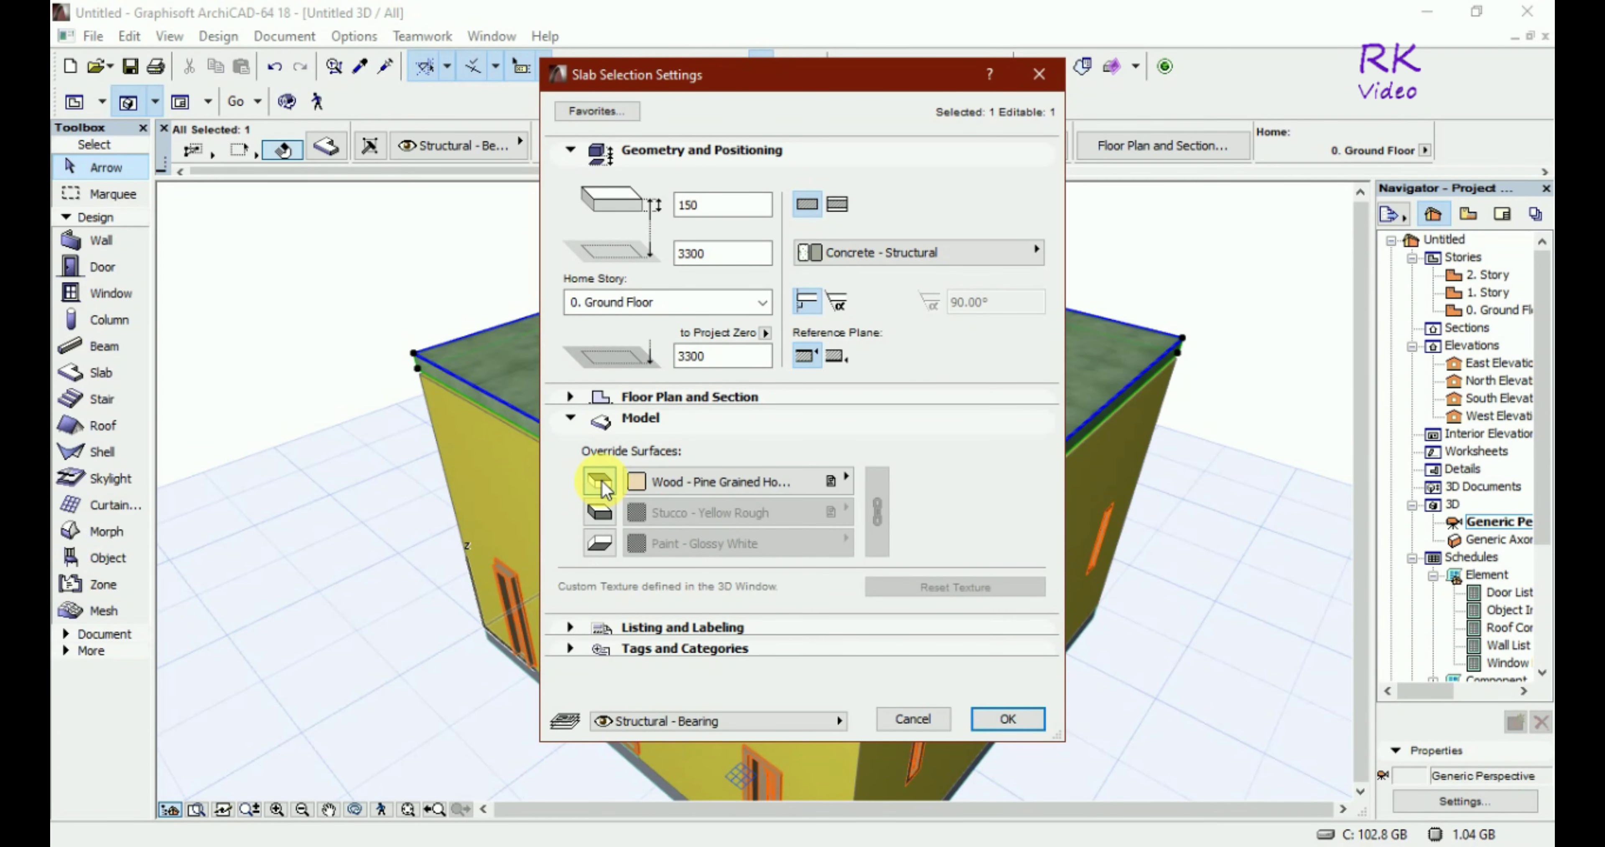
pyautogui.click(838, 480)
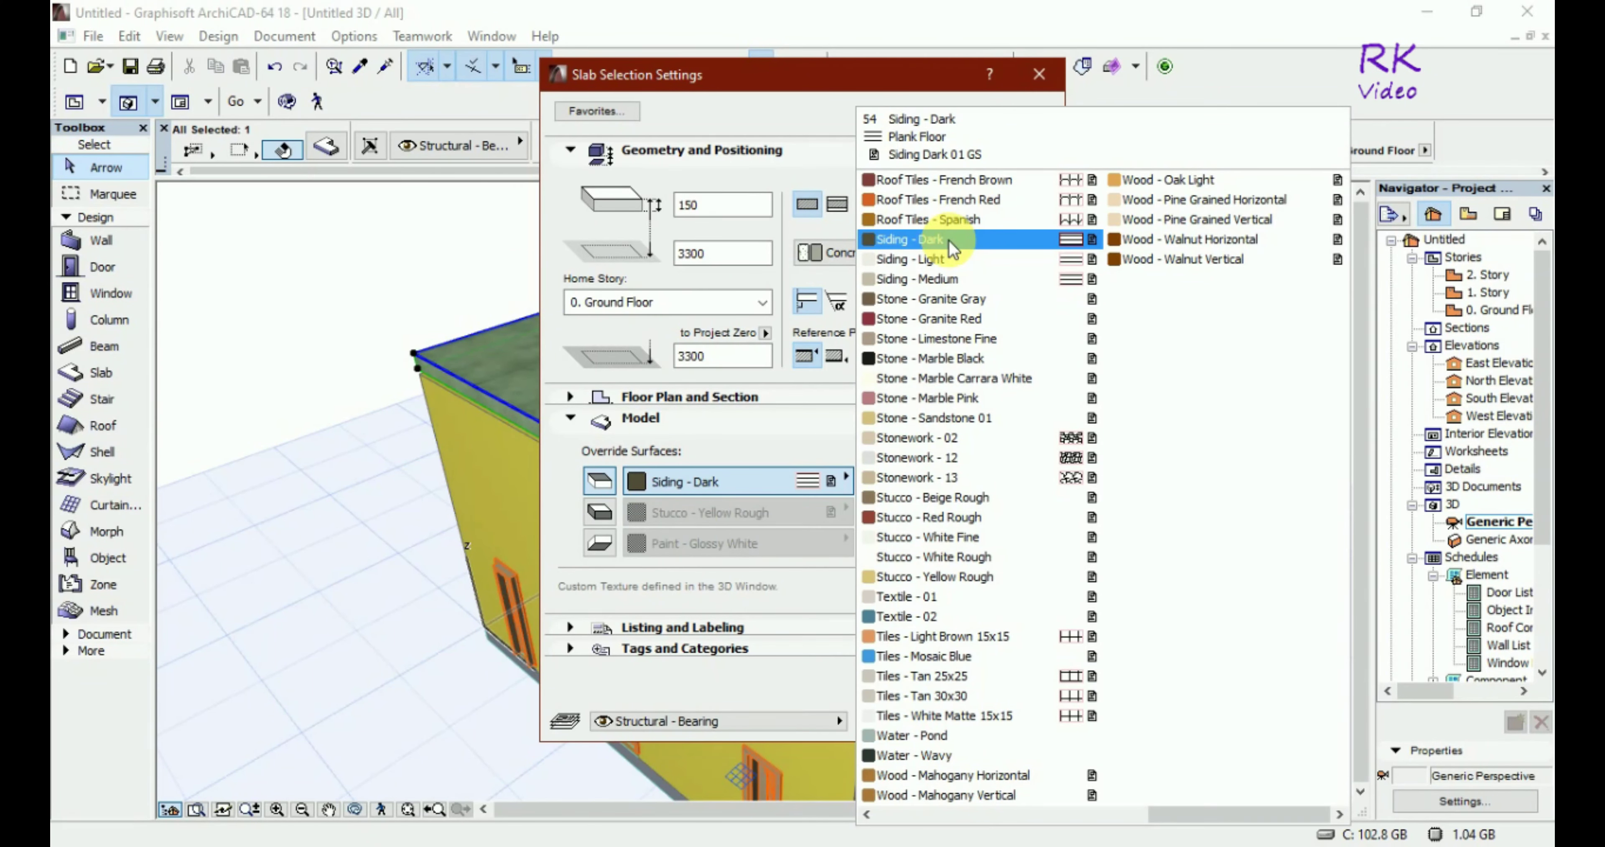
pyautogui.click(960, 221)
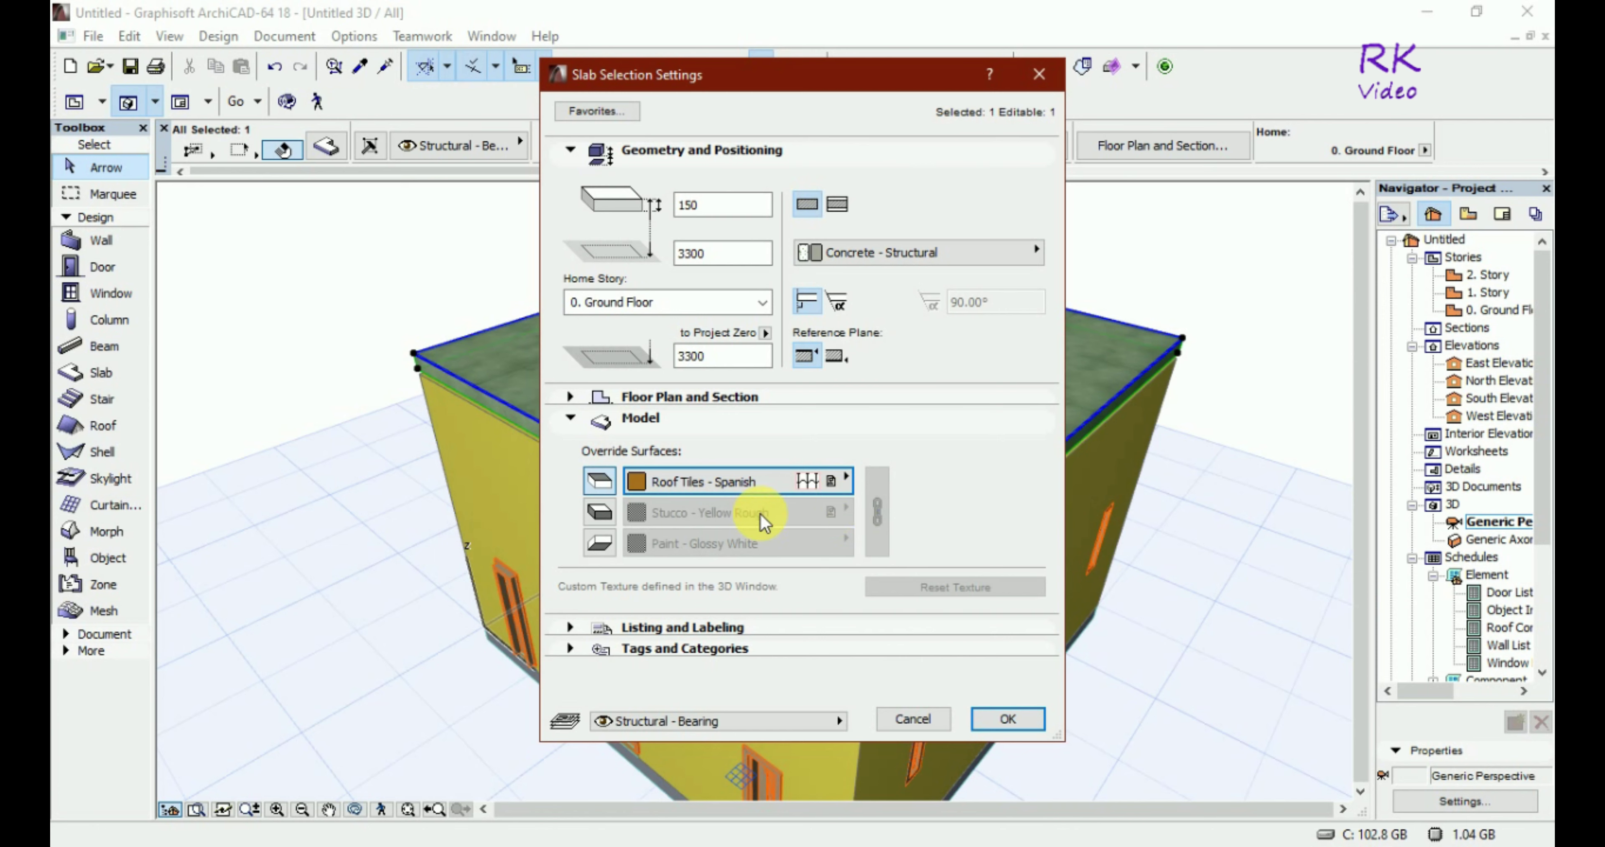
pyautogui.click(600, 512)
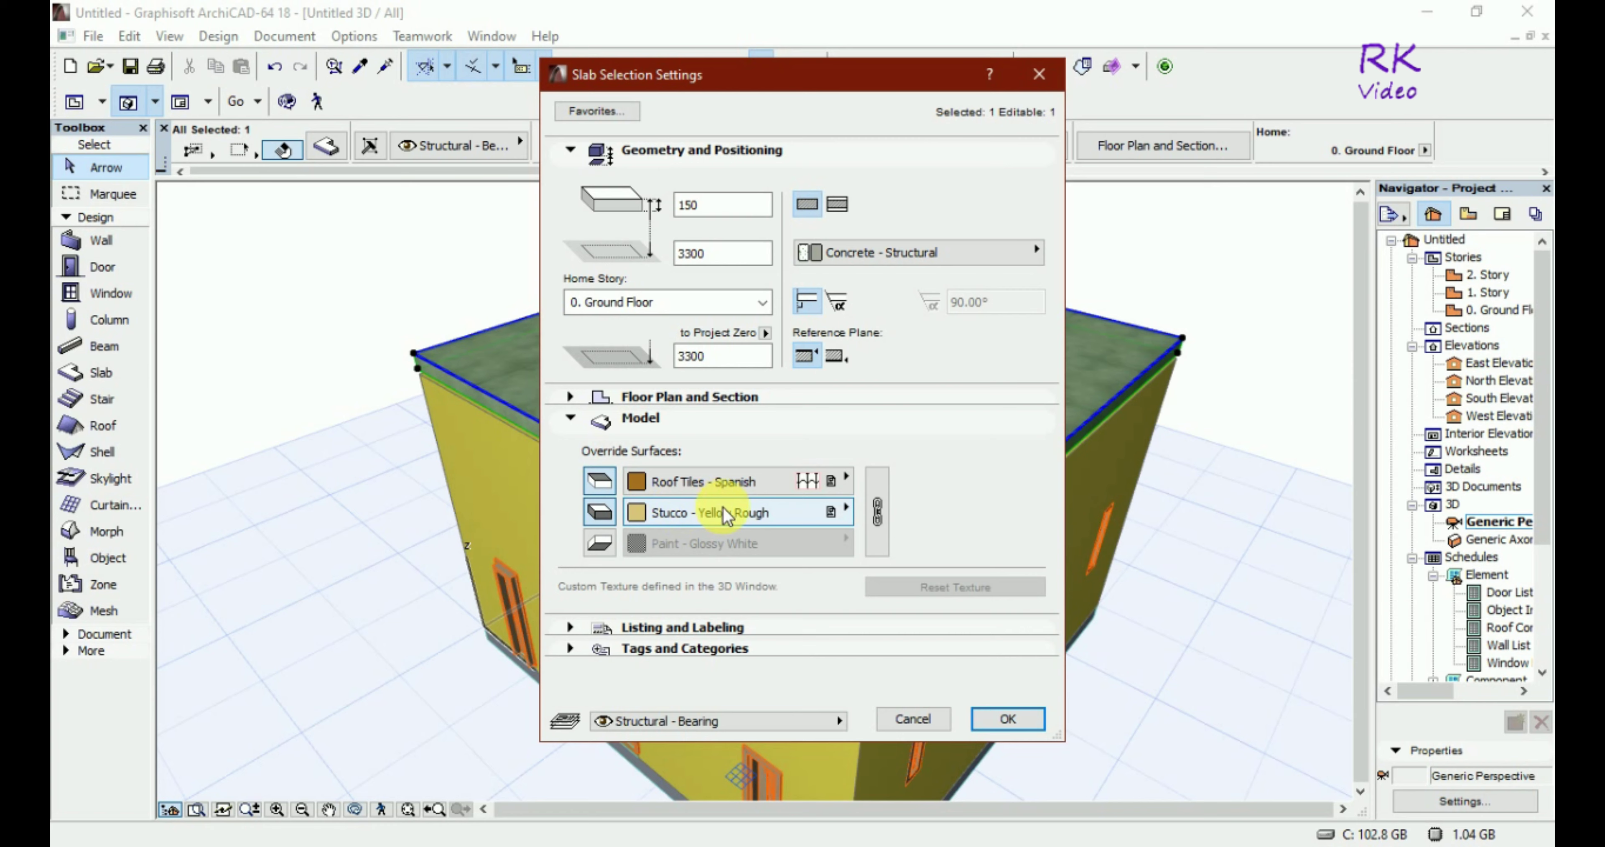
pyautogui.click(875, 512)
pyautogui.click(598, 544)
pyautogui.click(994, 722)
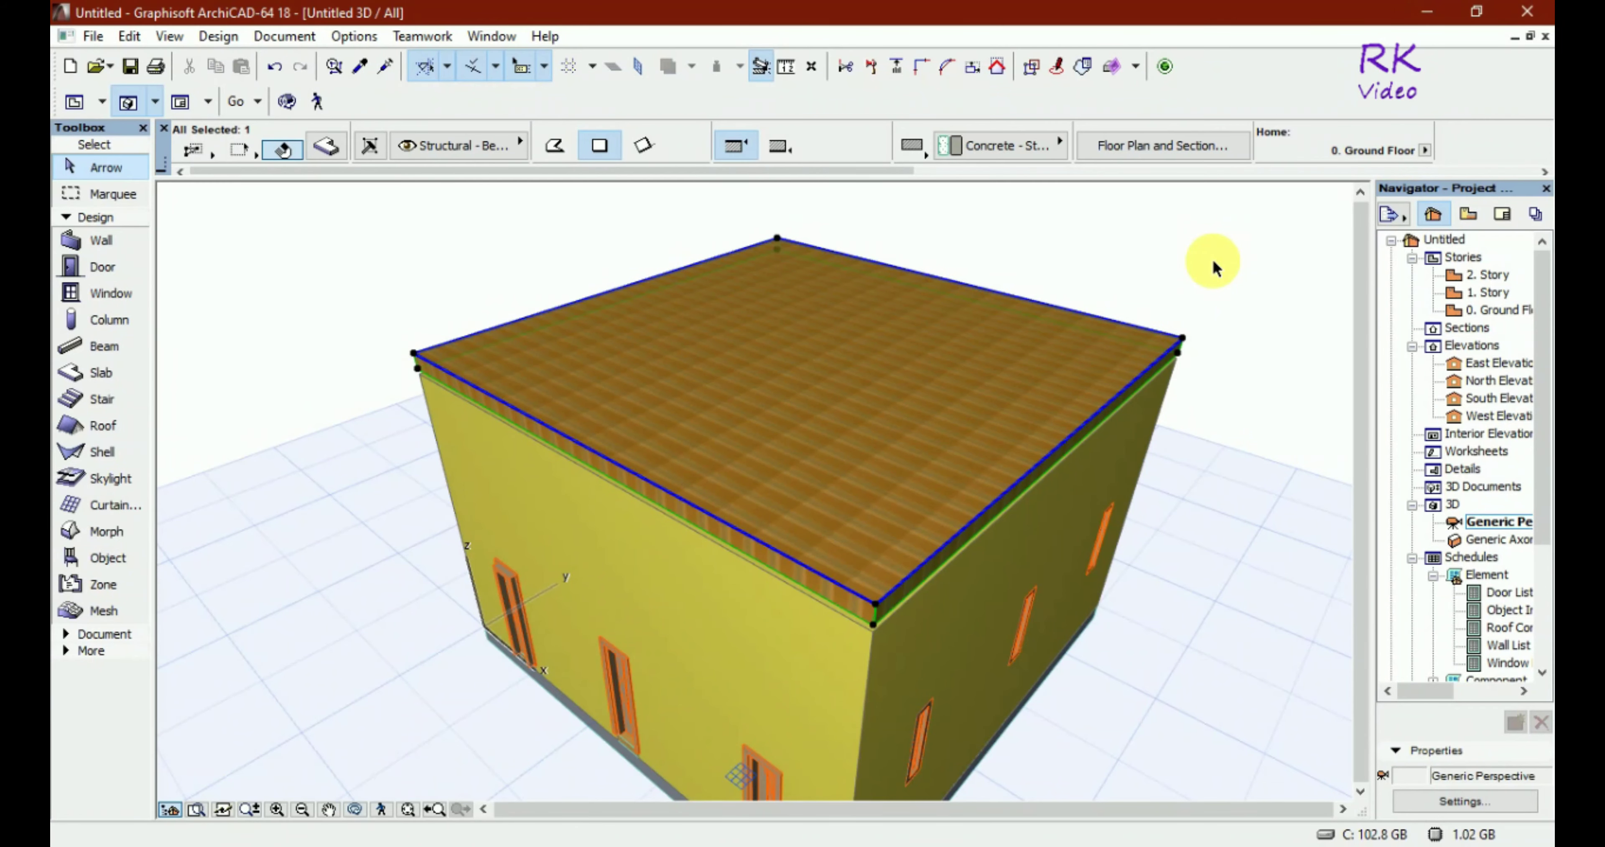
pyautogui.click(1213, 258)
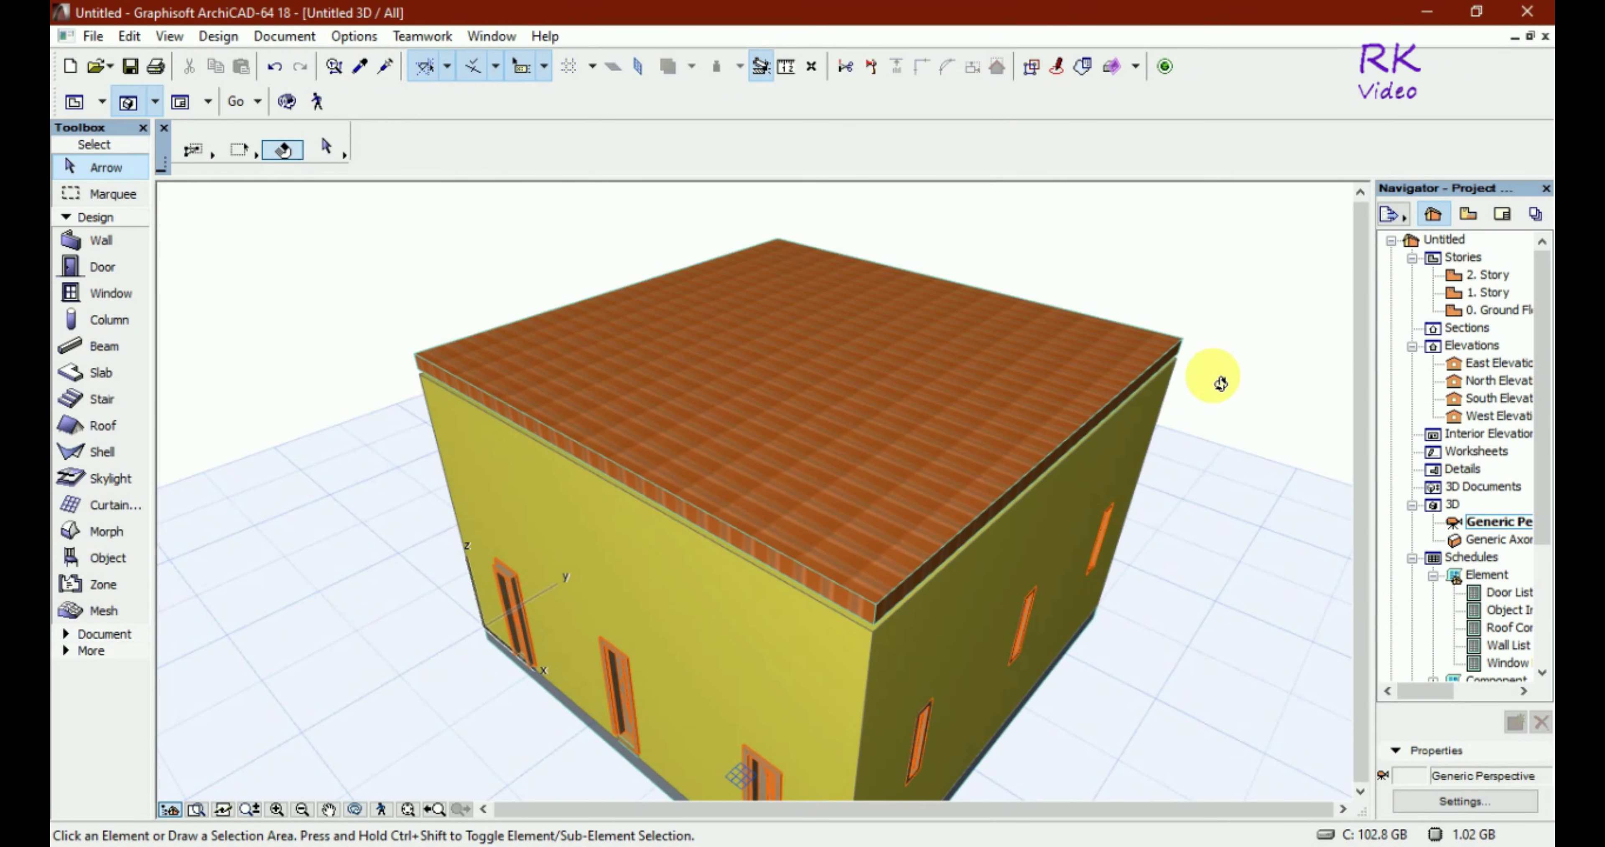
# Drag the tiled roof slab from its front corner down onto the top wall corner
pyautogui.keyDown('shift'); pyautogui.moveTo(1213, 372); pyautogui.dragTo(1197, 303, button='middle'); pyautogui.keyUp('shift')
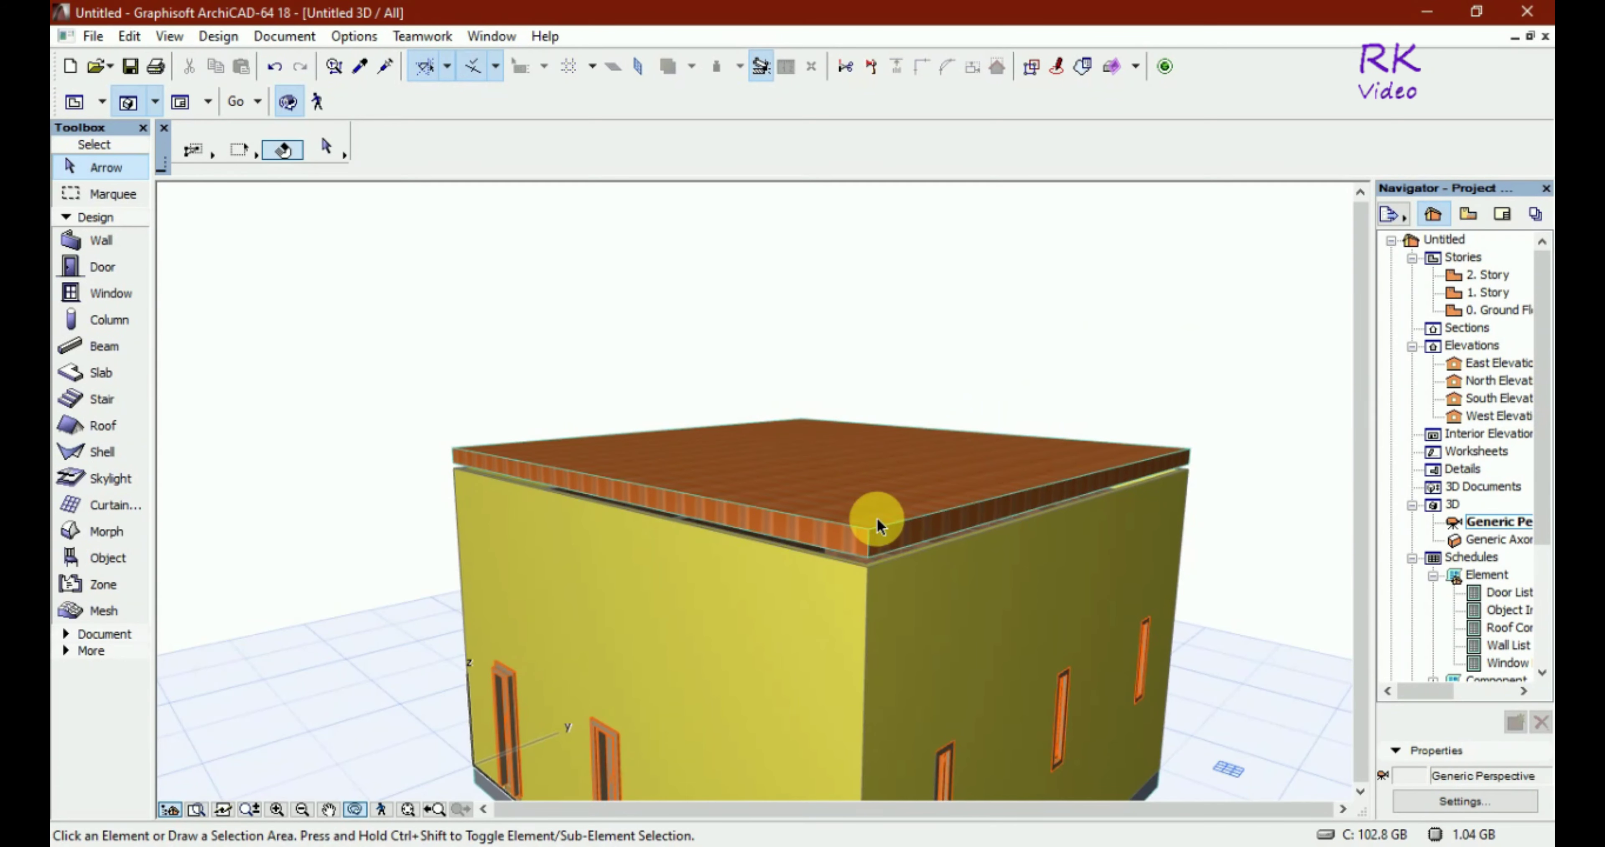
pyautogui.click(870, 537)
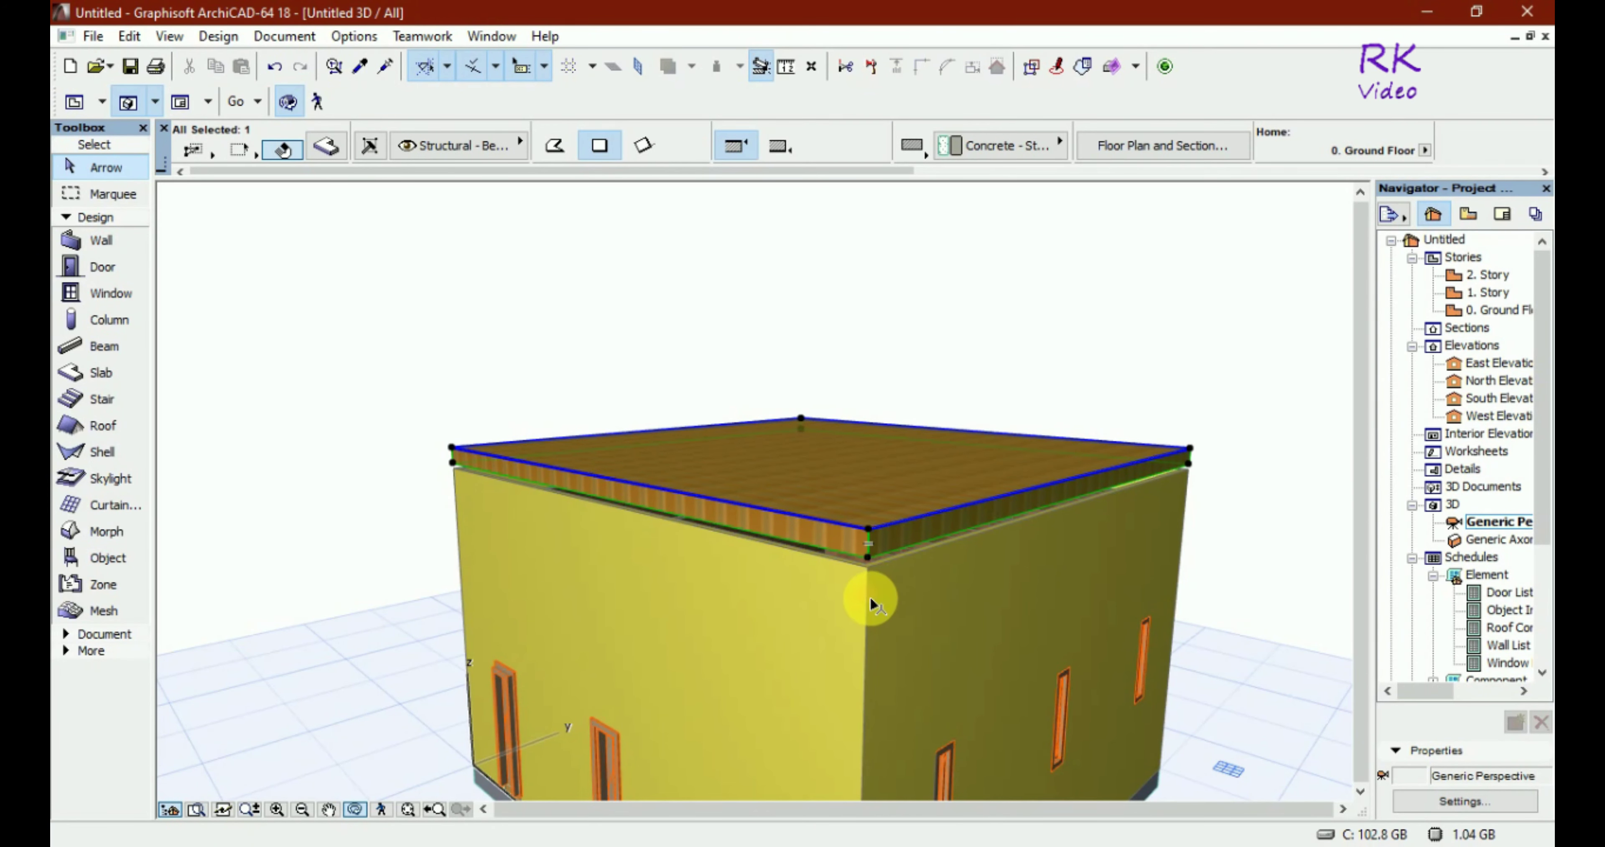
pyautogui.scroll(2, 903, 548)
pyautogui.scroll(2, 902, 548)
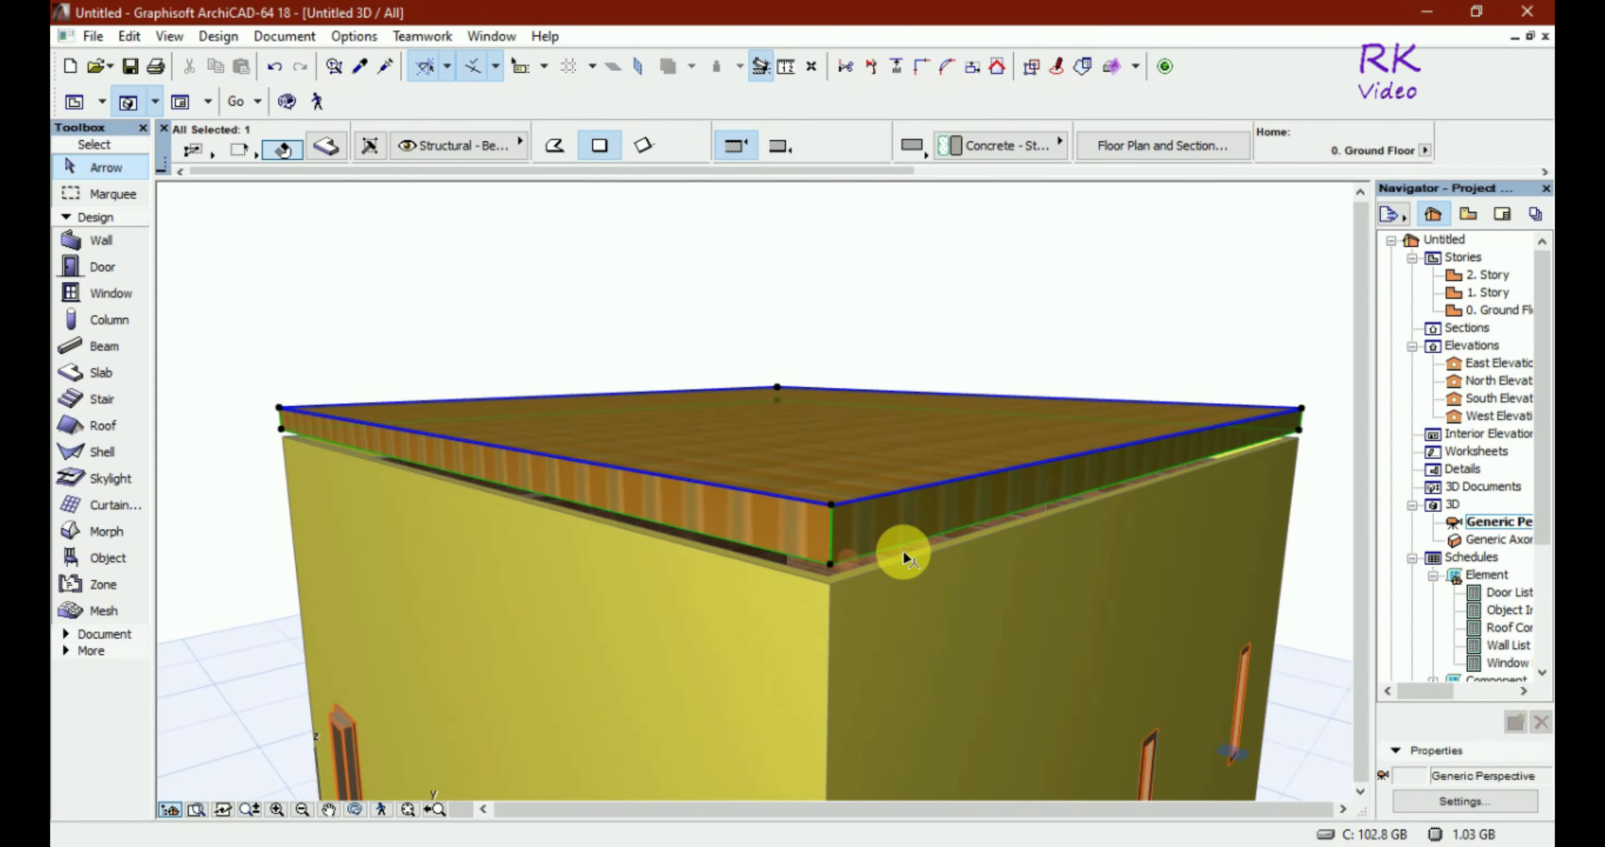
pyautogui.hotkey('ctrl', 'd')
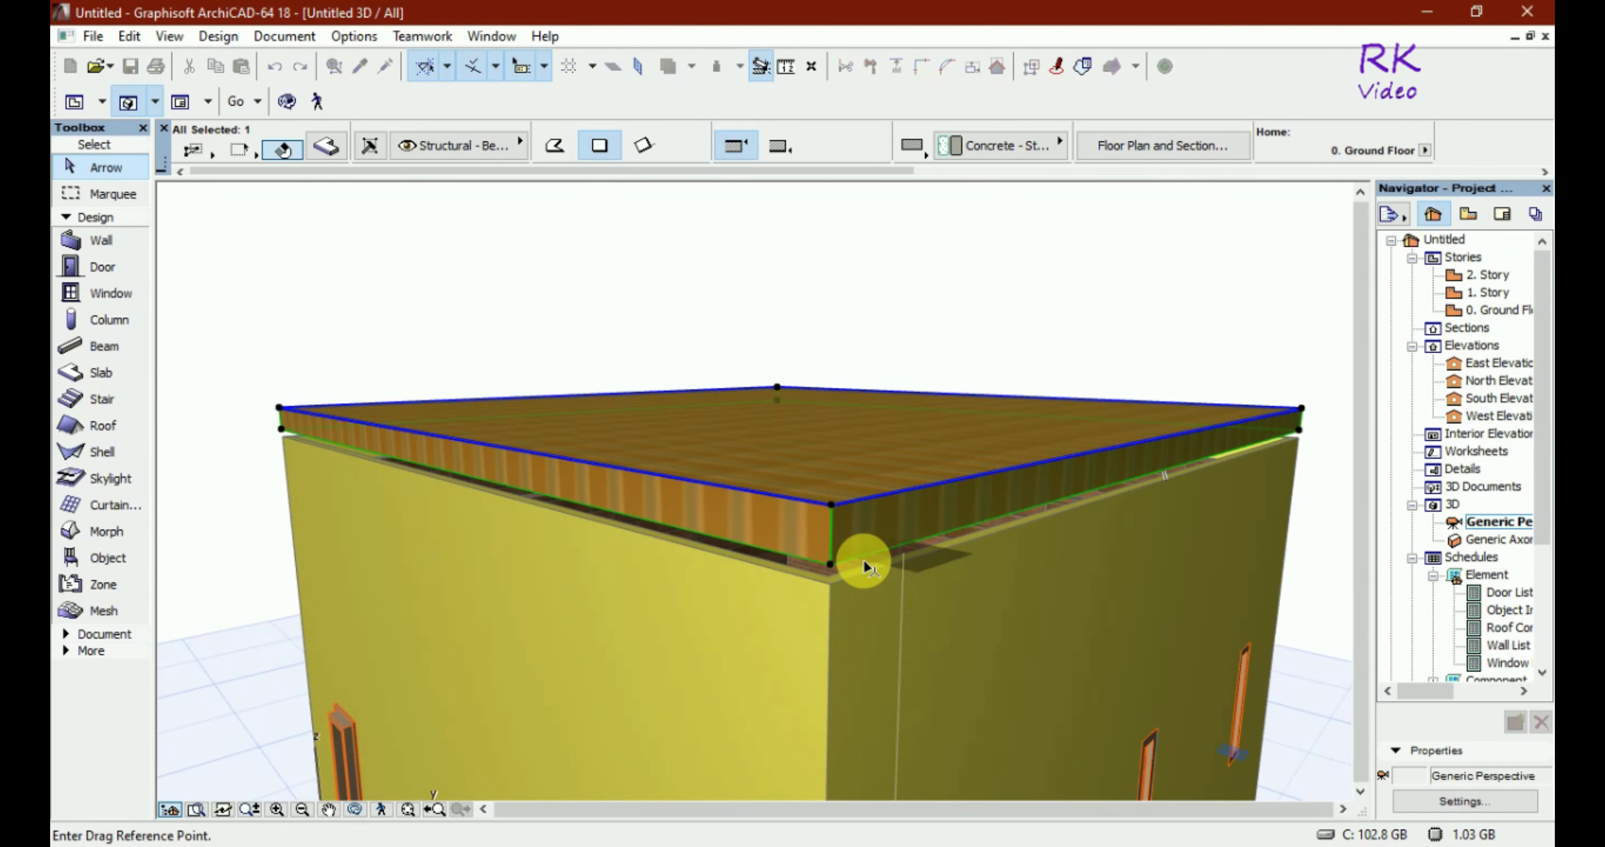
pyautogui.click(835, 570)
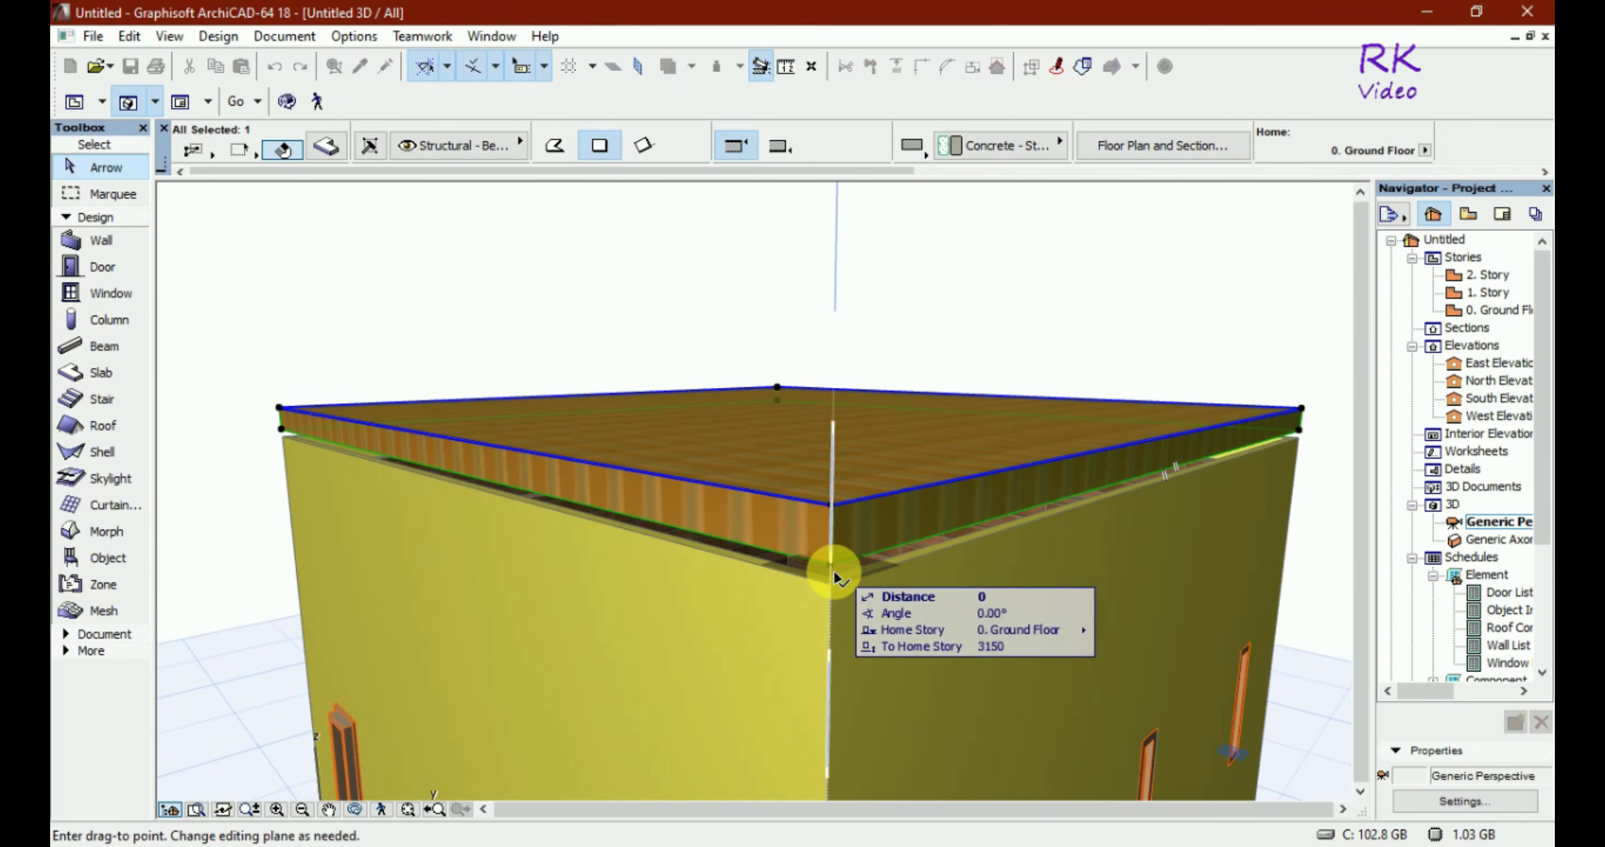
pyautogui.click(831, 584)
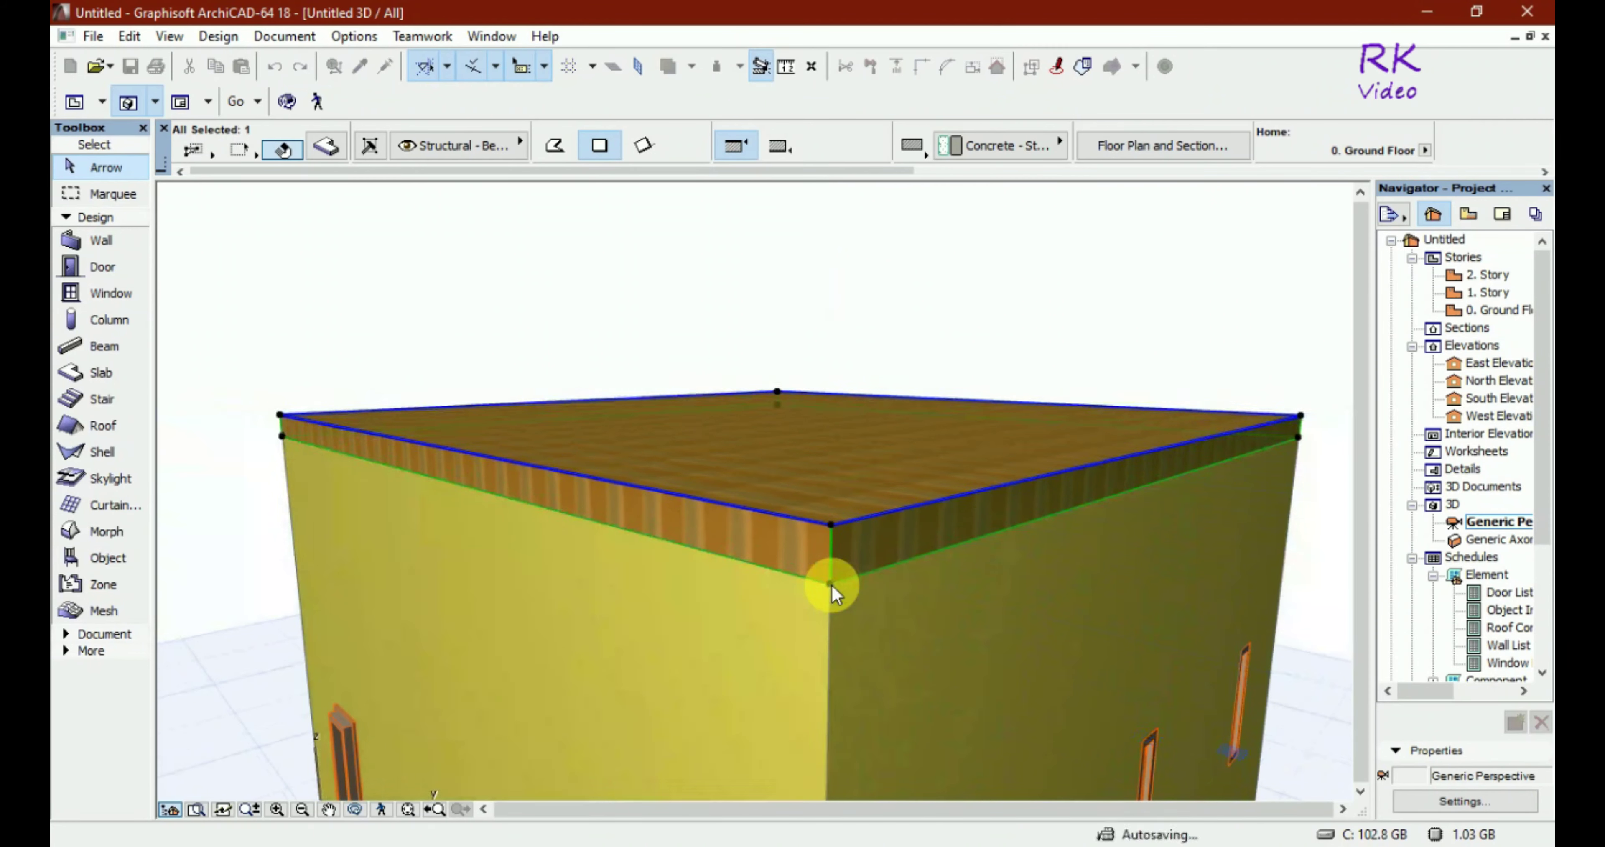
pyautogui.press('Escape')
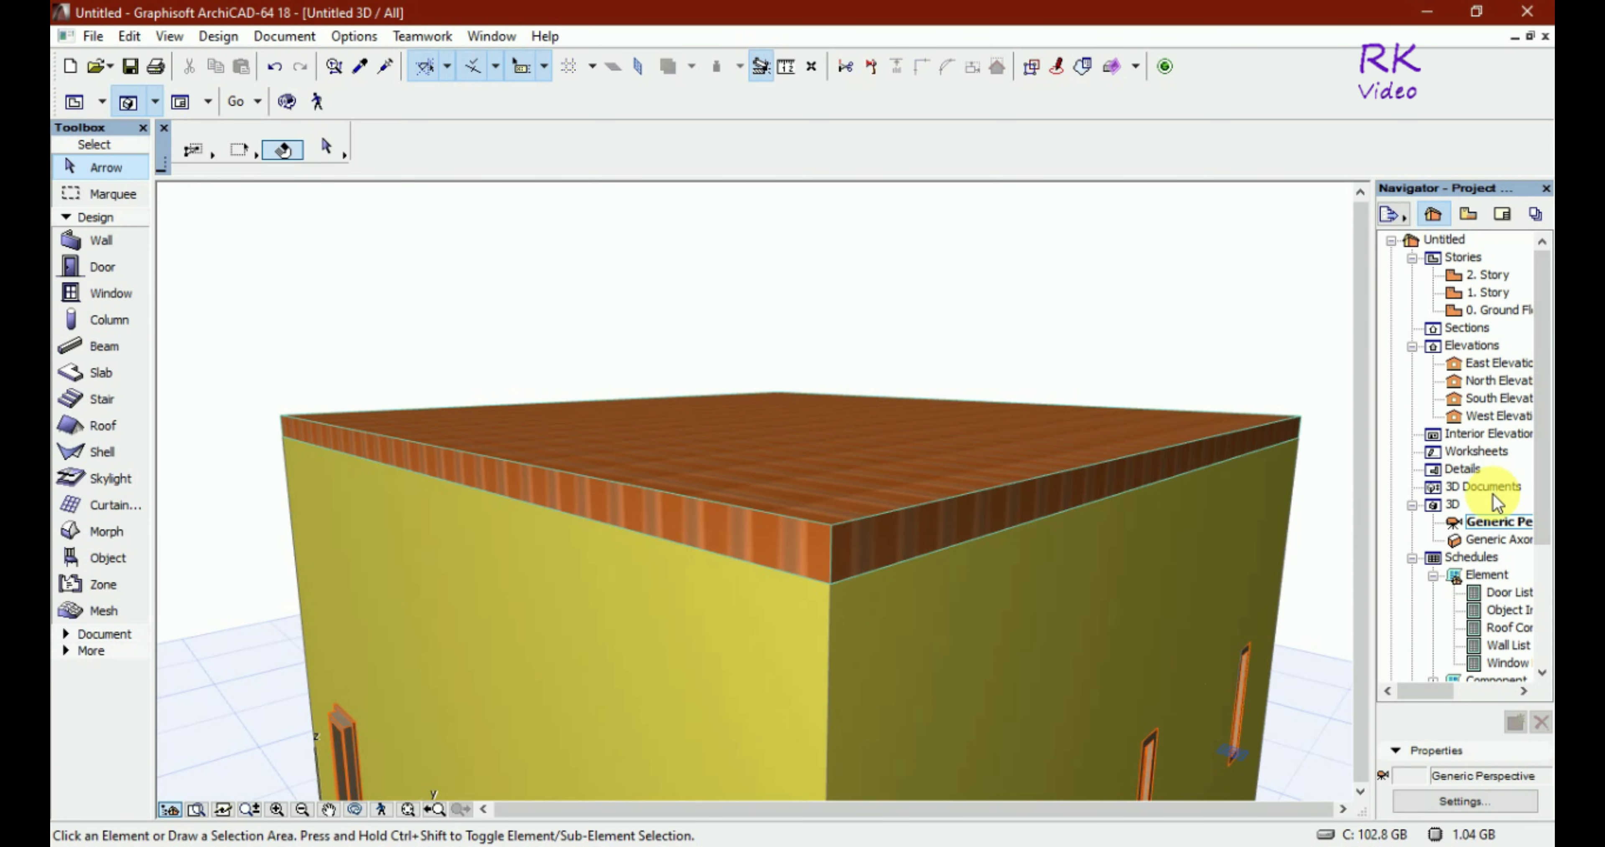
# Open the 0. Ground Floor story from the Navigator
pyautogui.doubleClick(1493, 309)
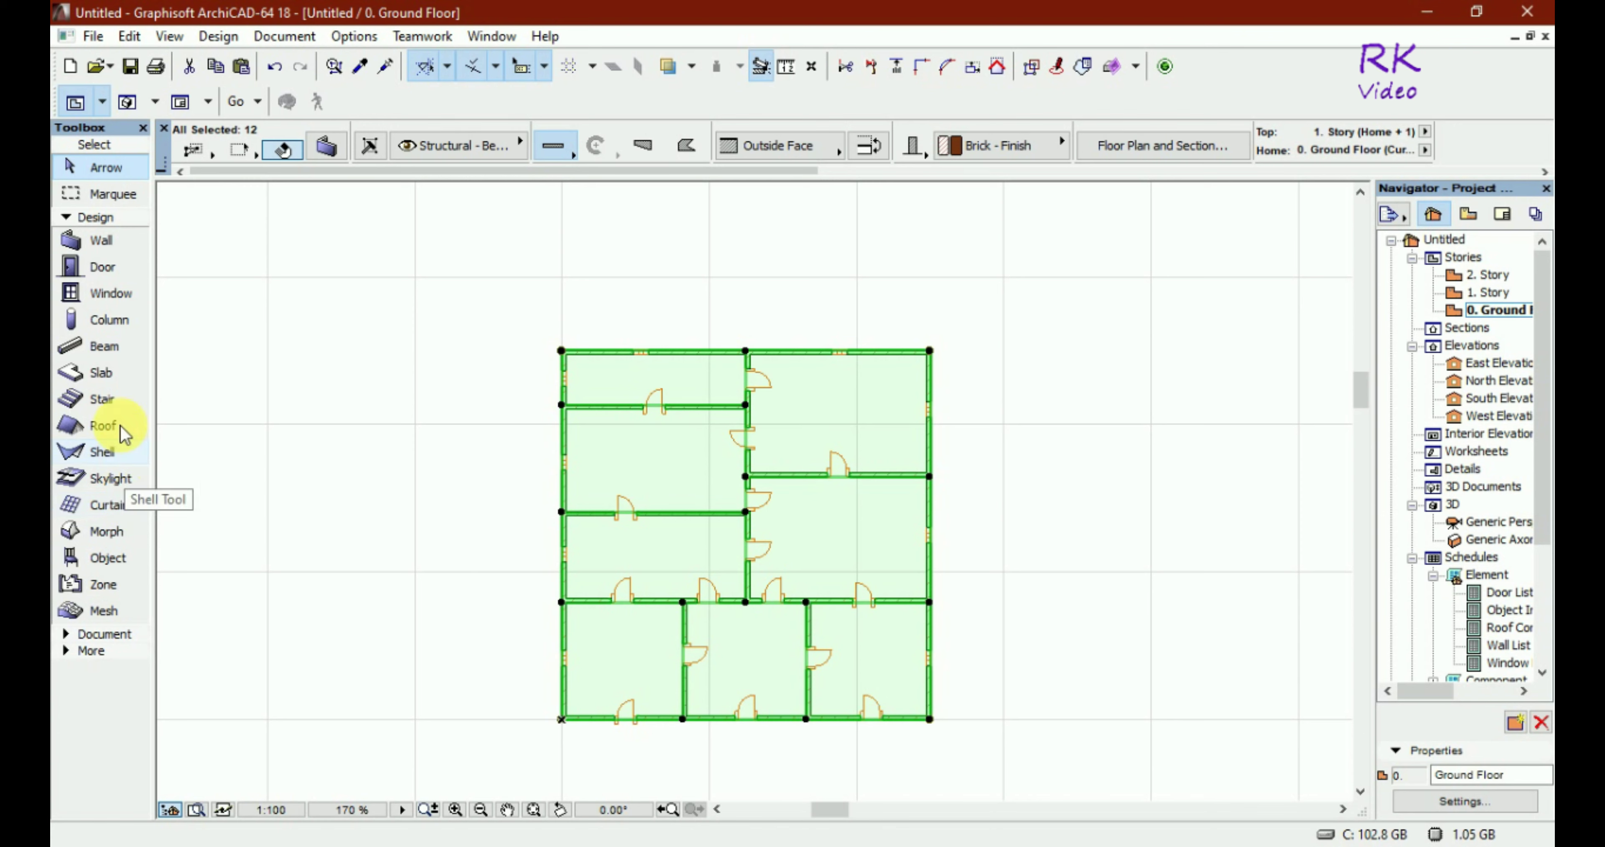
# Make the Object tool active with Armchair 01 18, after briefly picking and cancelling Morph
pyautogui.click(95, 559)
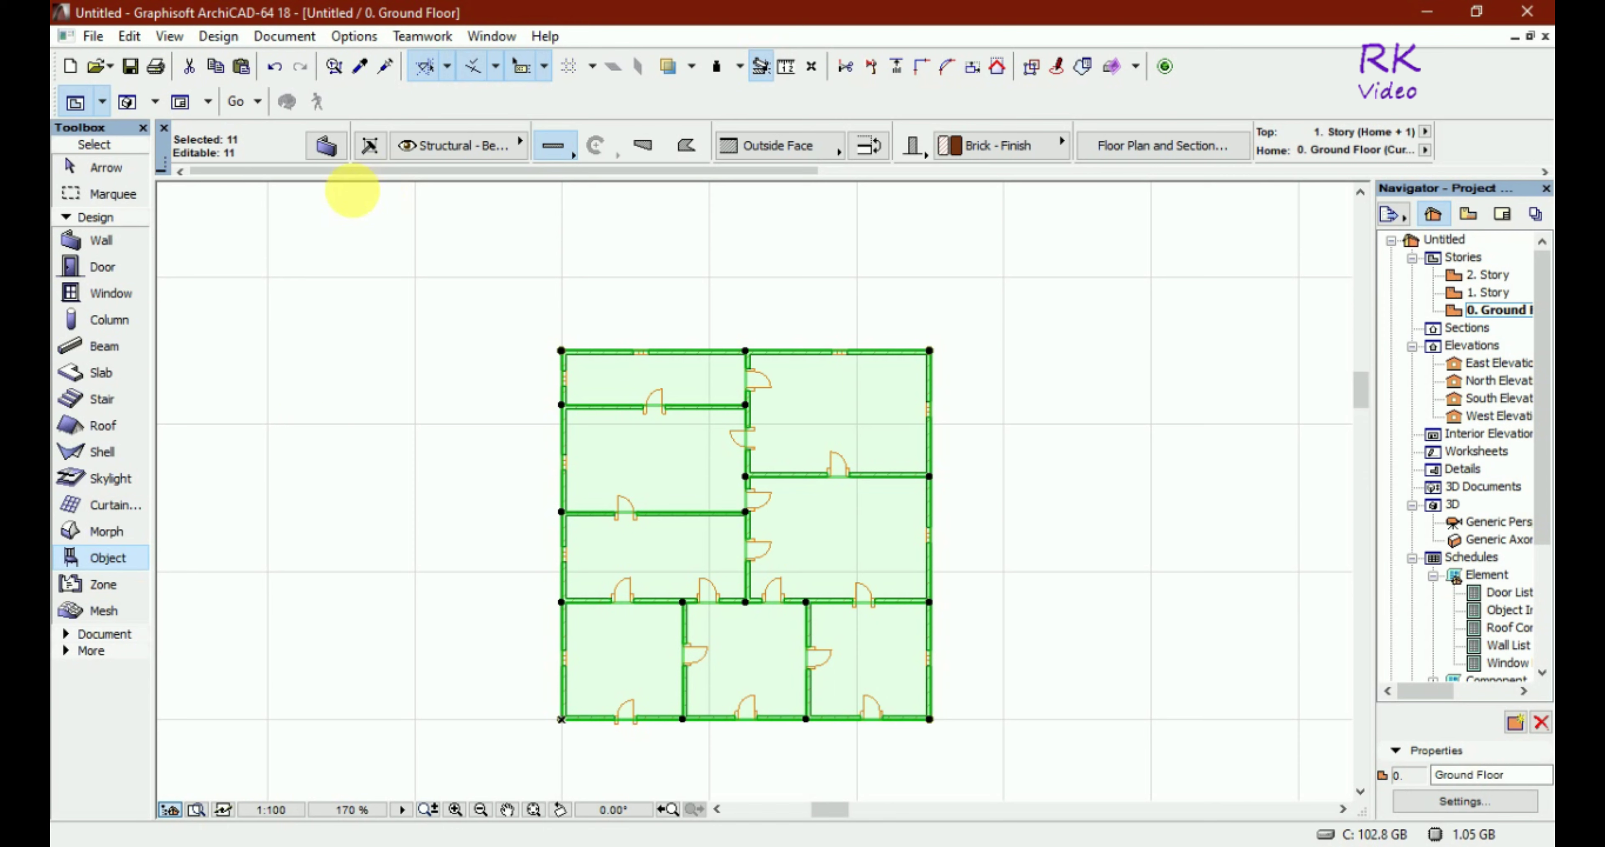
pyautogui.click(88, 562)
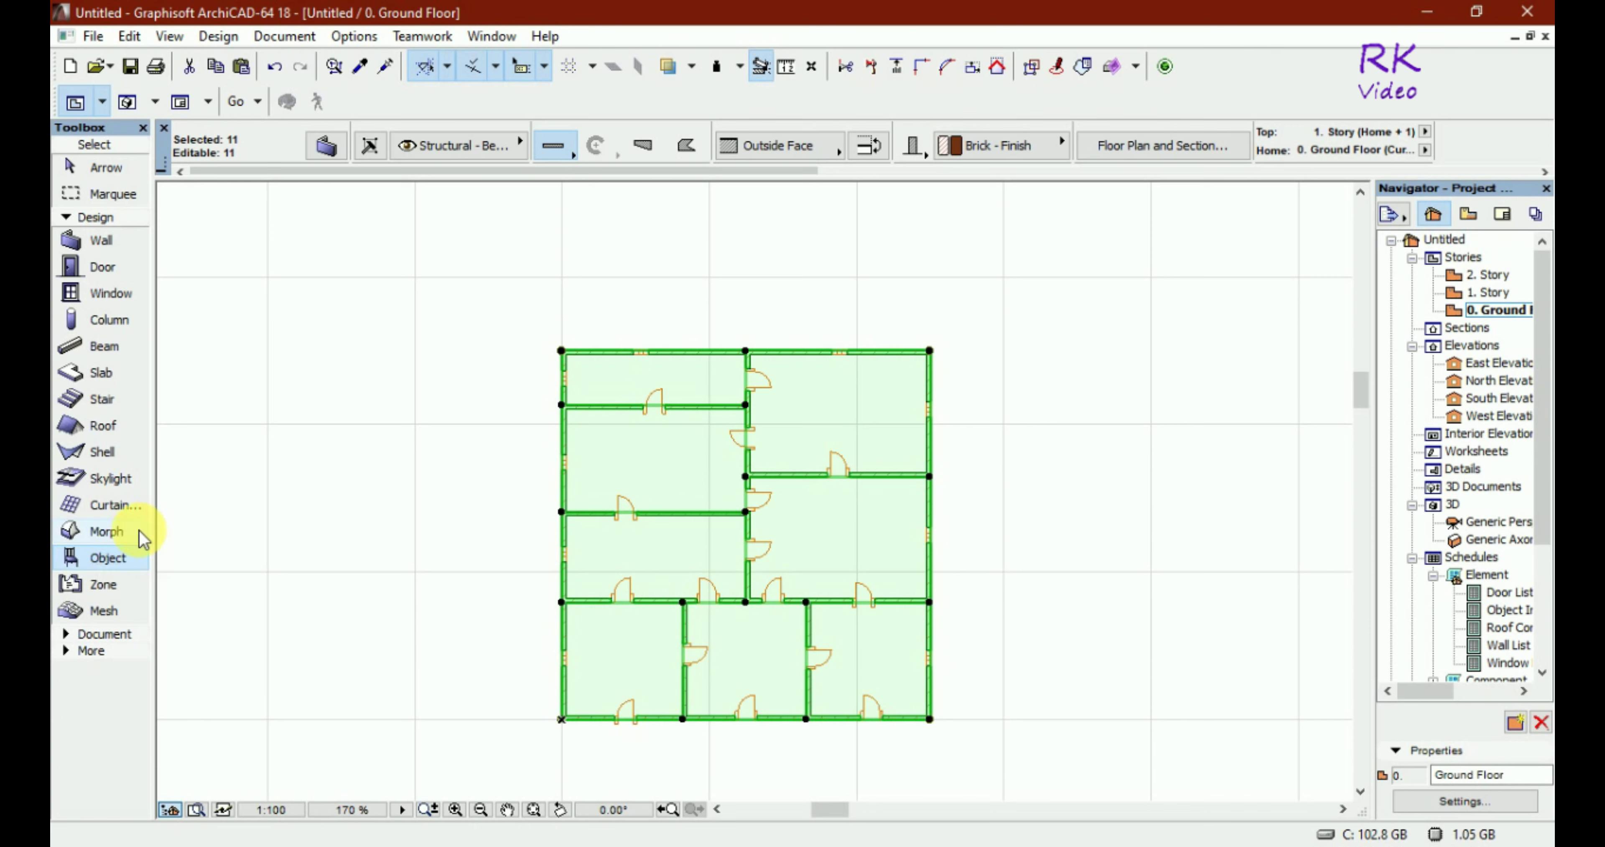
pyautogui.click(89, 535)
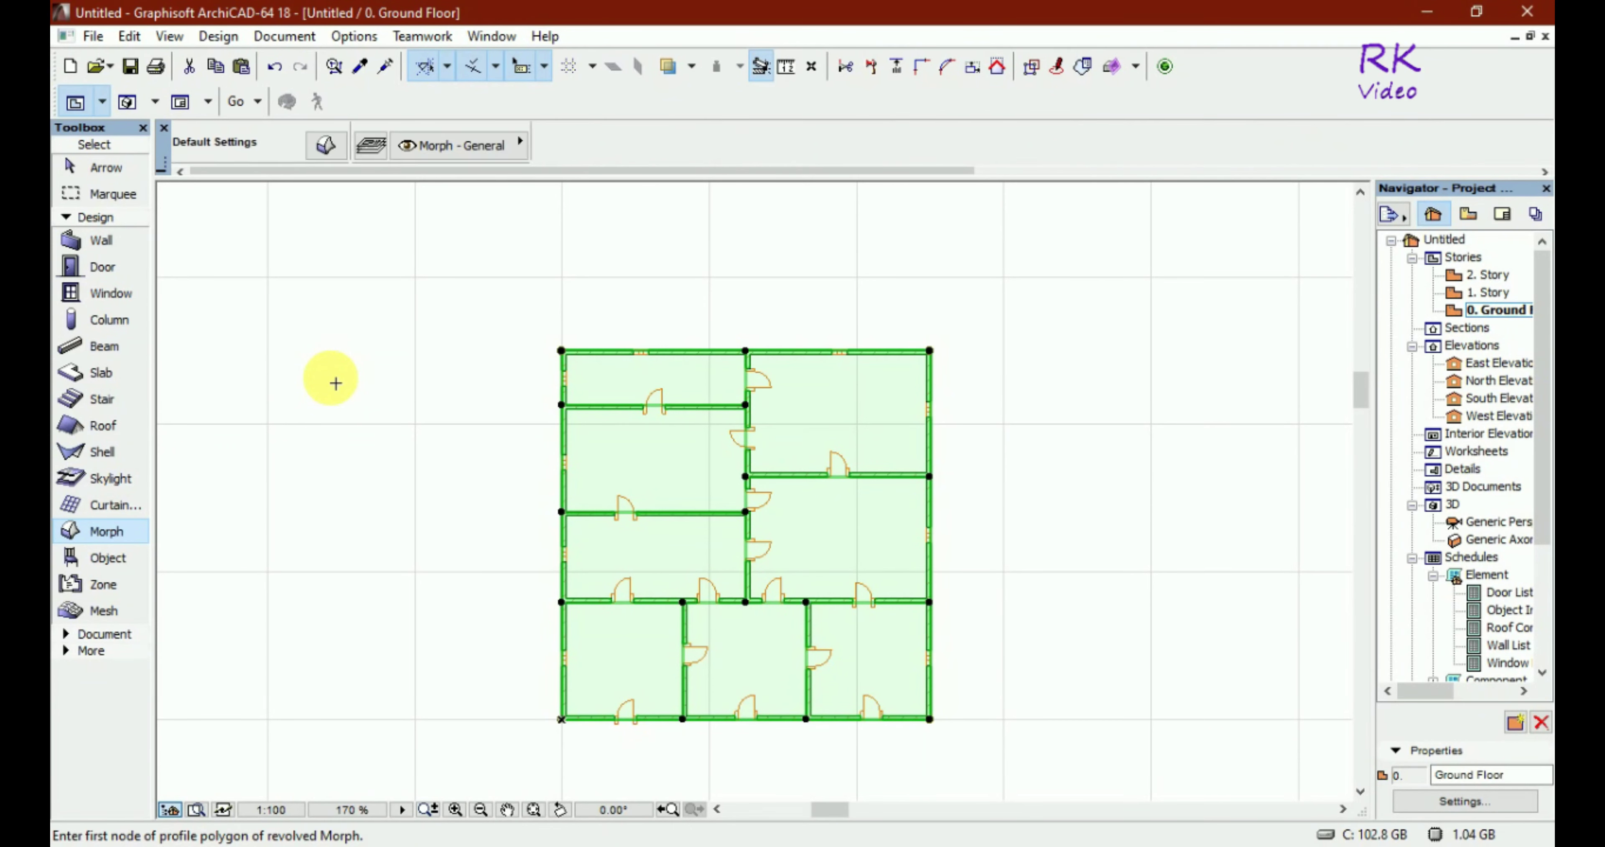
pyautogui.press('Escape')
pyautogui.press('Escape')
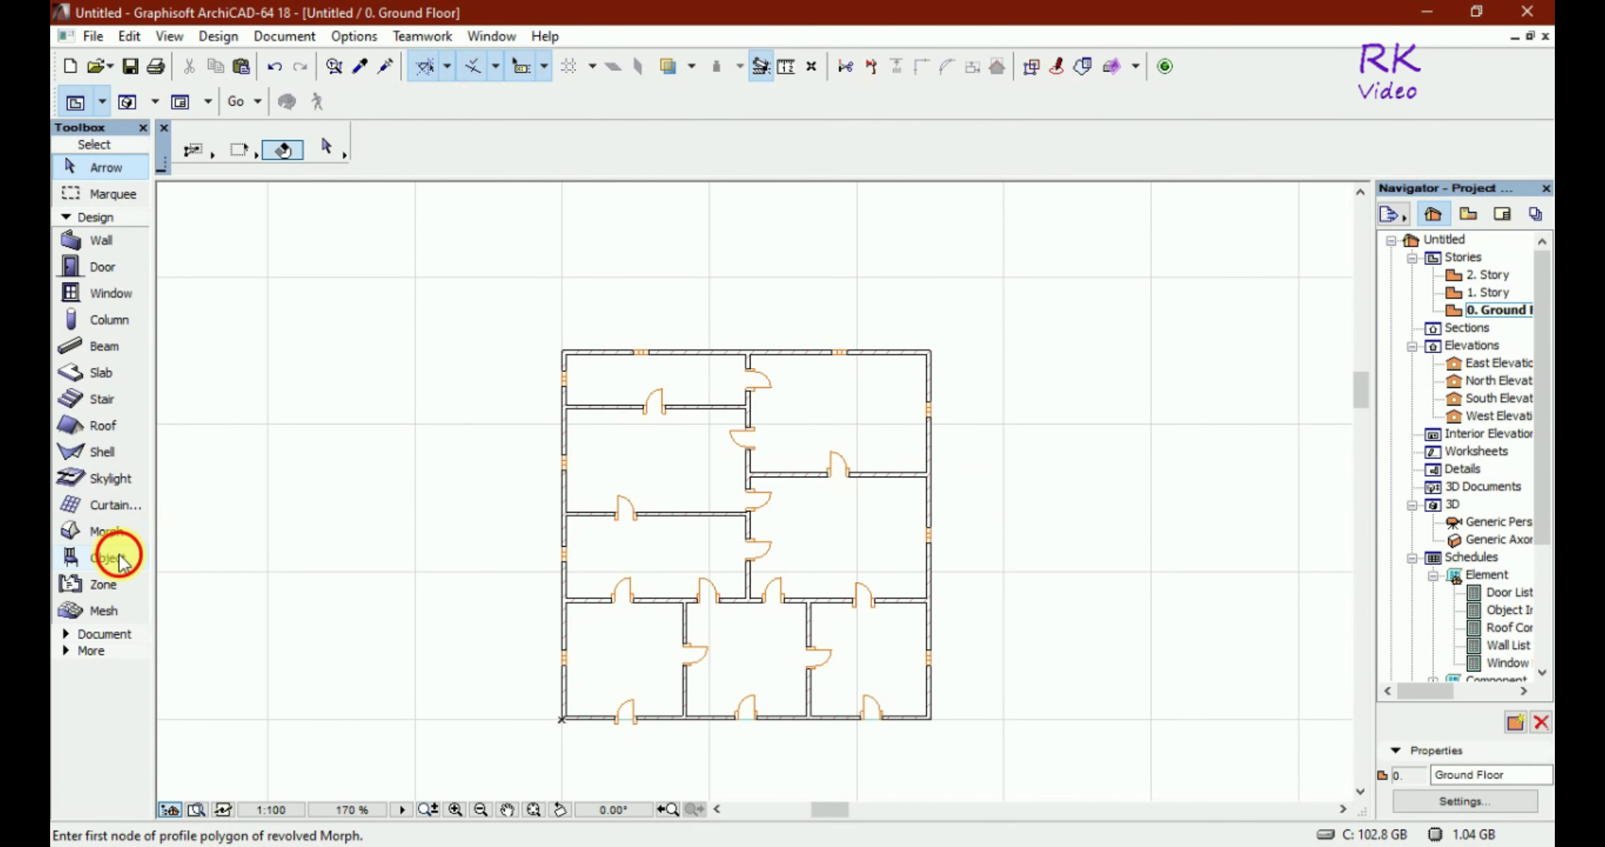
pyautogui.click(120, 560)
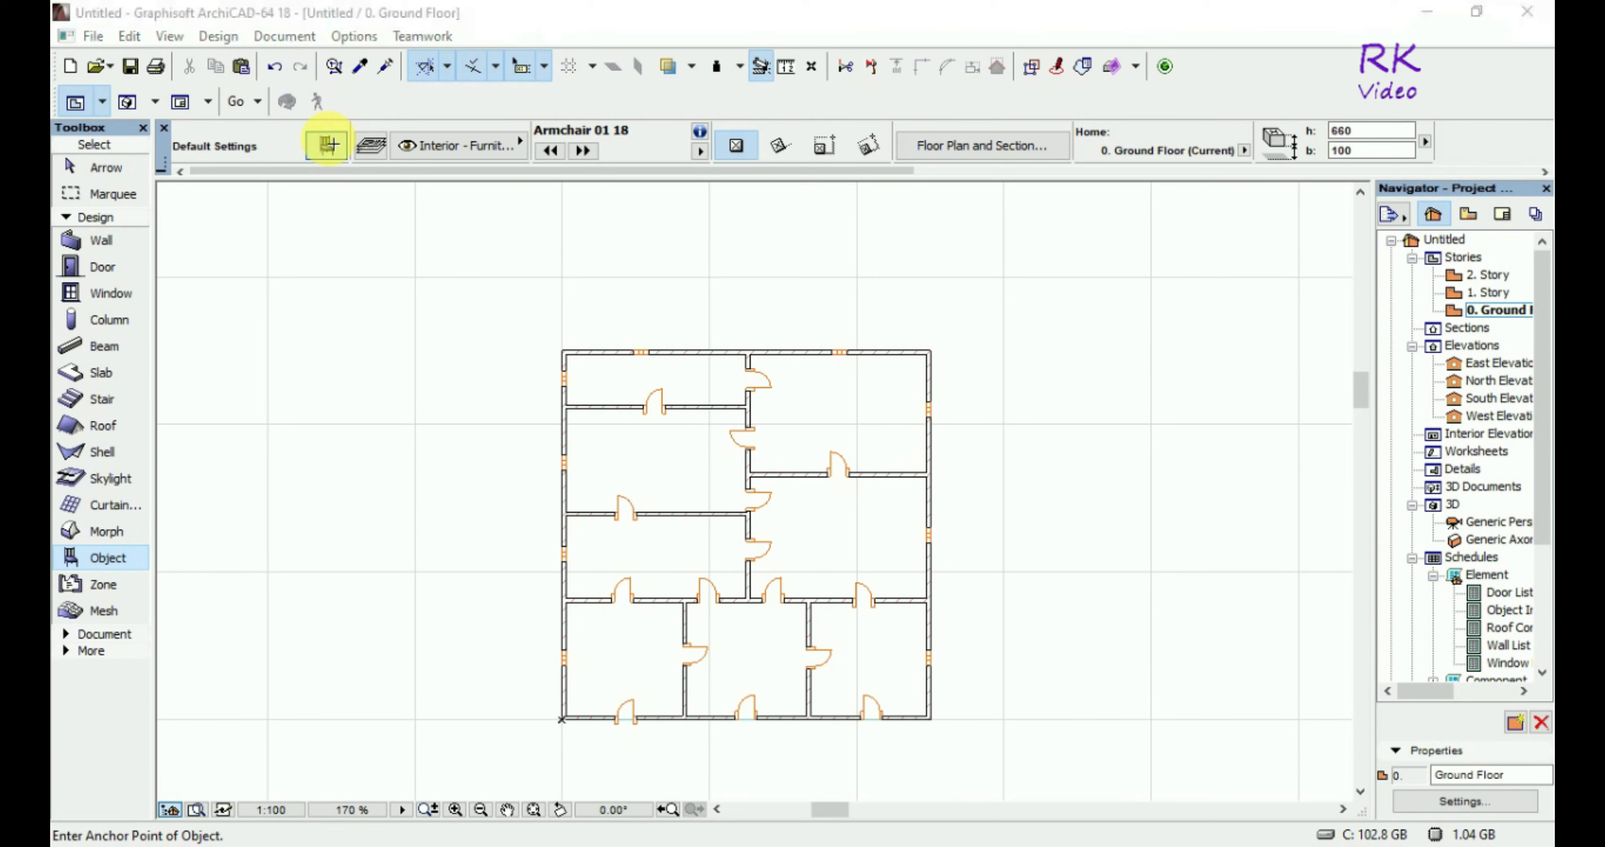
pyautogui.click(327, 144)
pyautogui.click(591, 148)
pyautogui.write('railing')
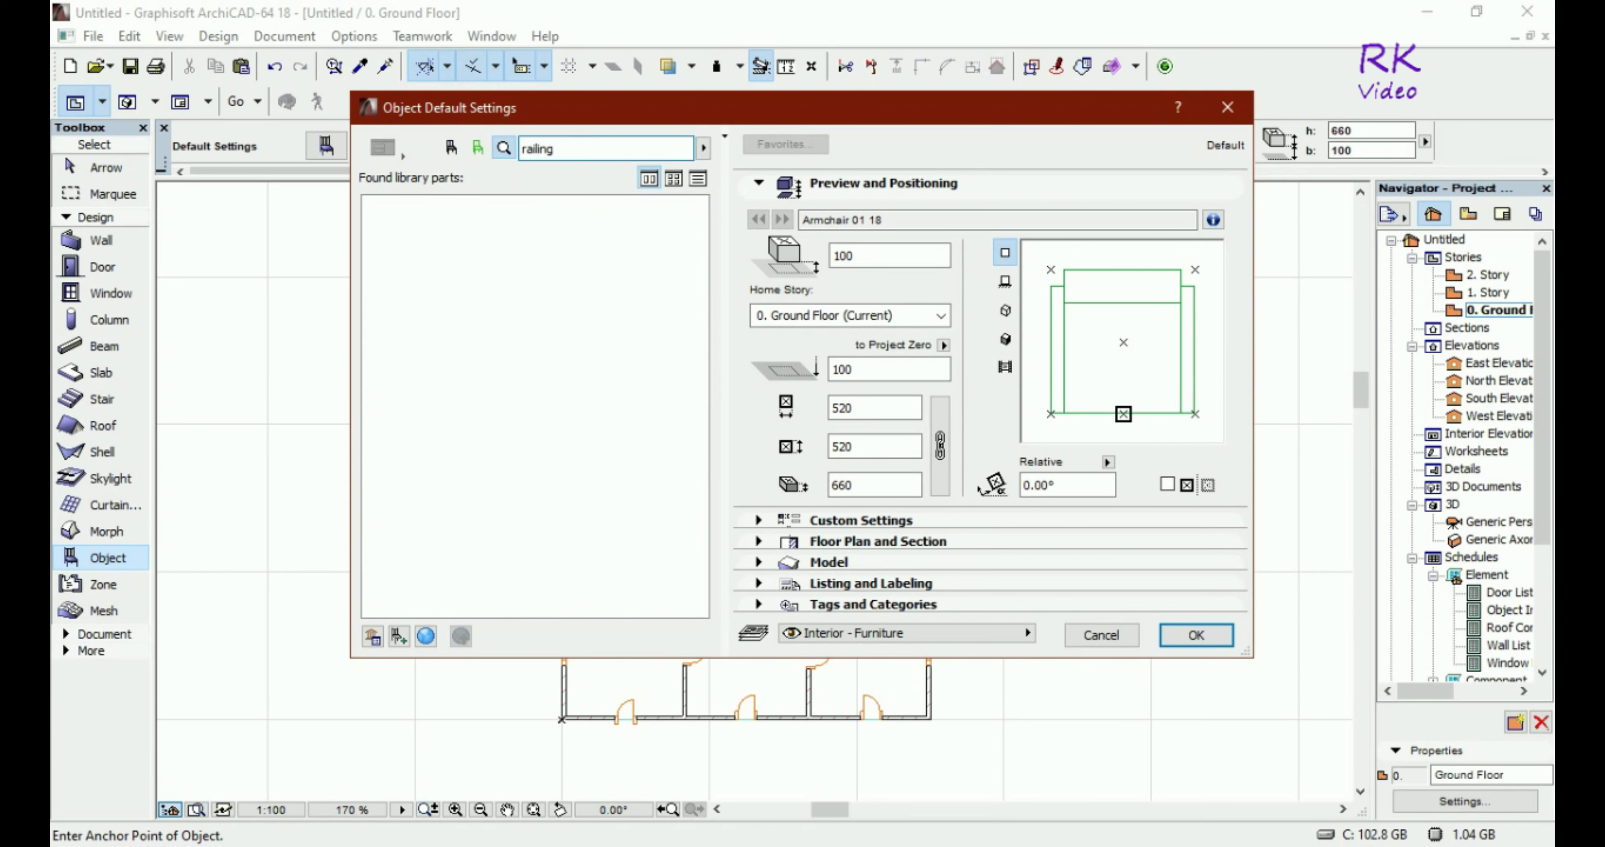
pyautogui.press('Return')
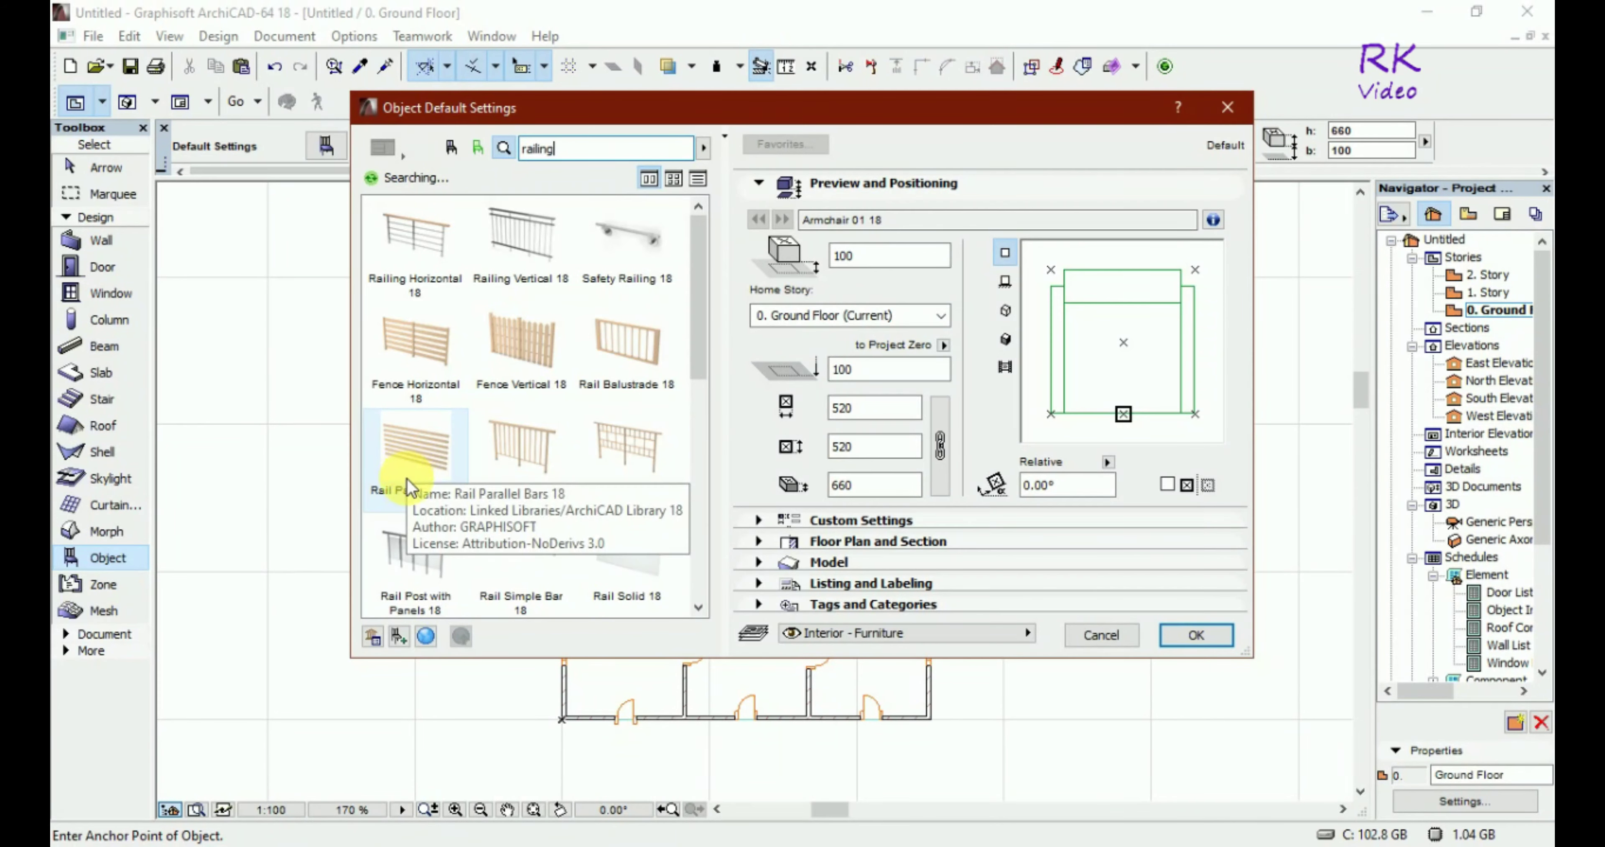
pyautogui.click(1200, 641)
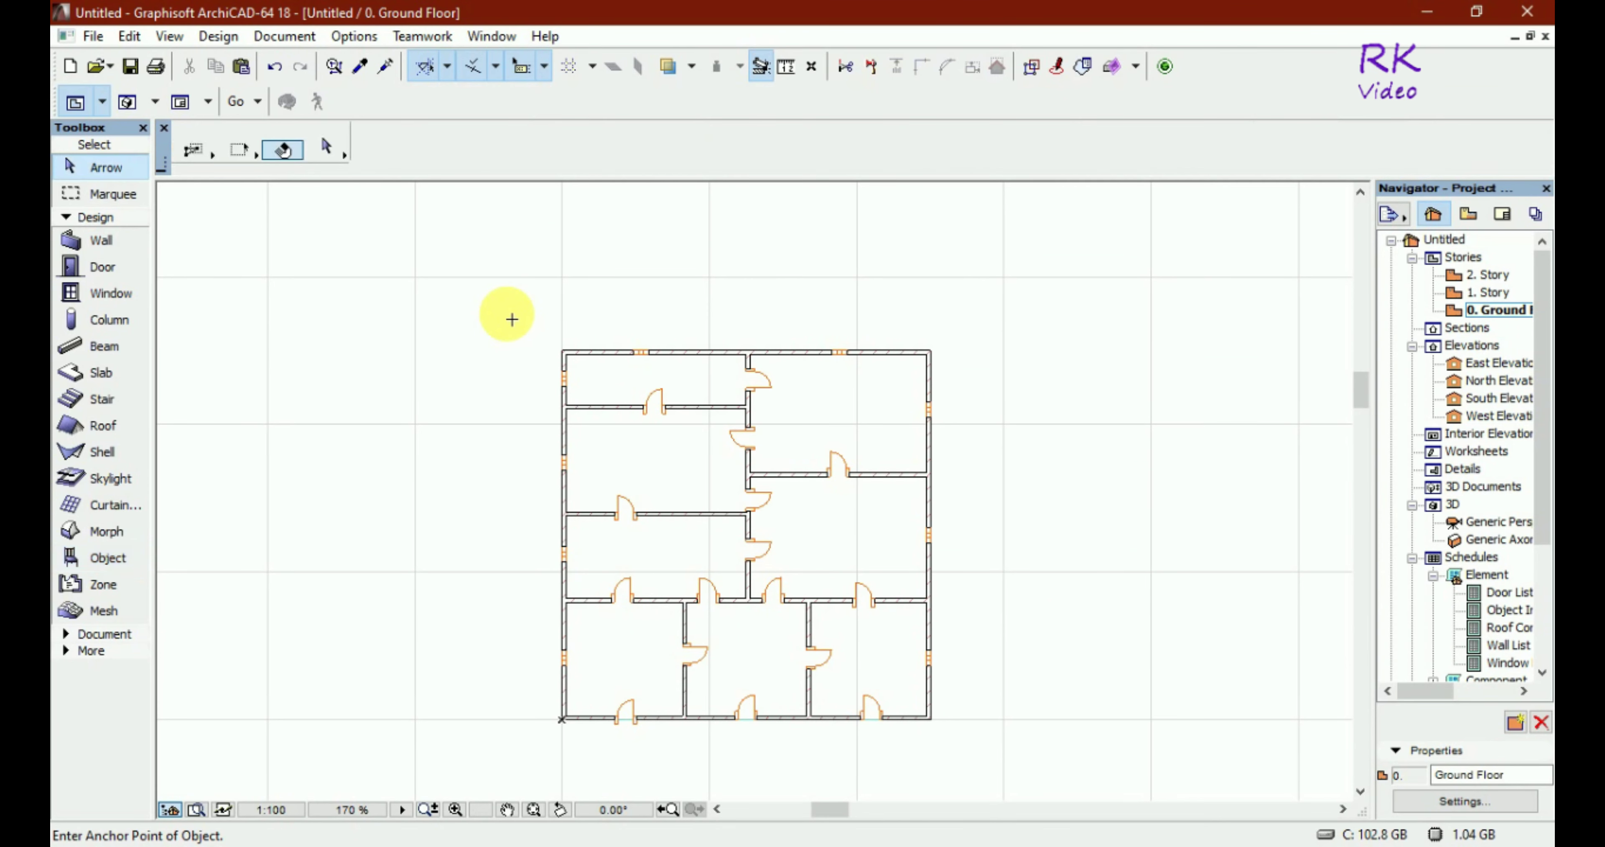
# Select every element on the ground-floor plan and show it all in 3D
pyautogui.keyDown('shift'); pyautogui.moveTo(508, 315); pyautogui.dragTo(1029, 724); pyautogui.keyUp('shift')
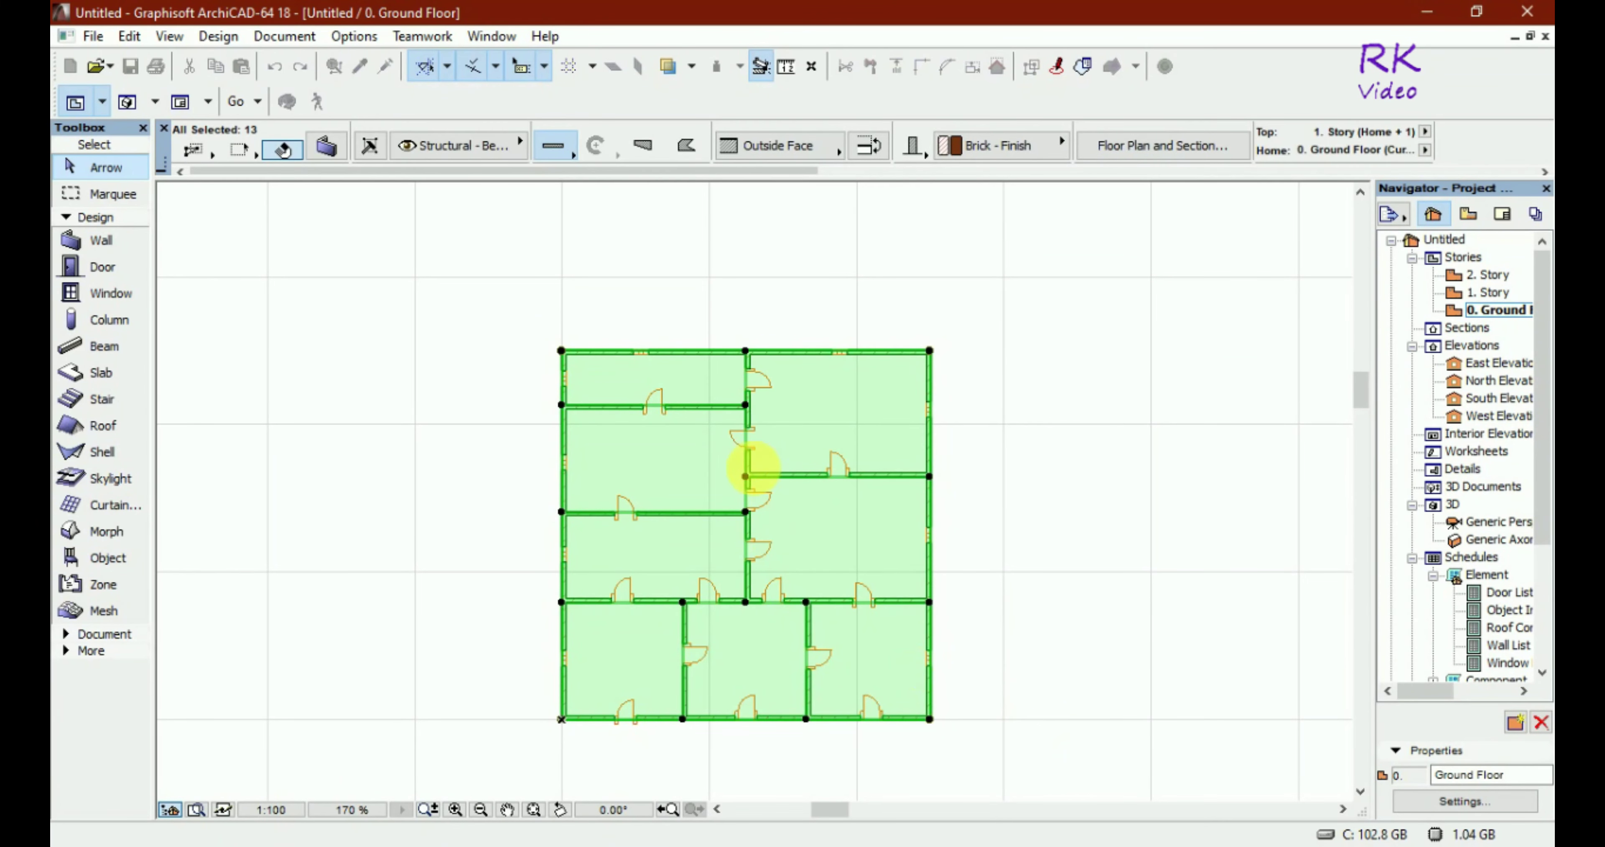
pyautogui.rightClick(699, 433)
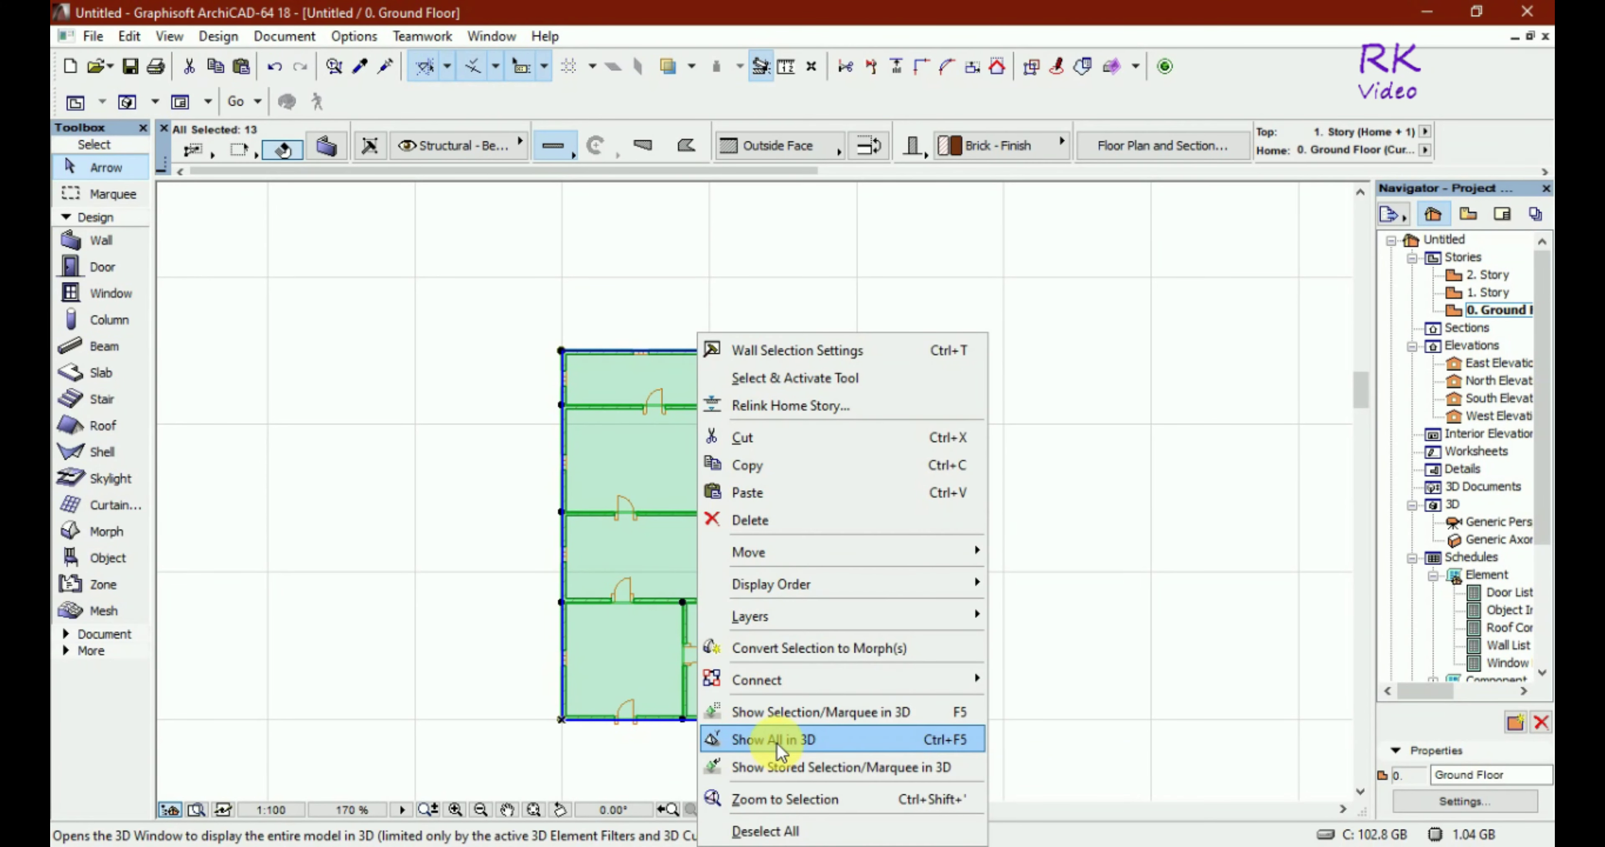
pyautogui.click(780, 740)
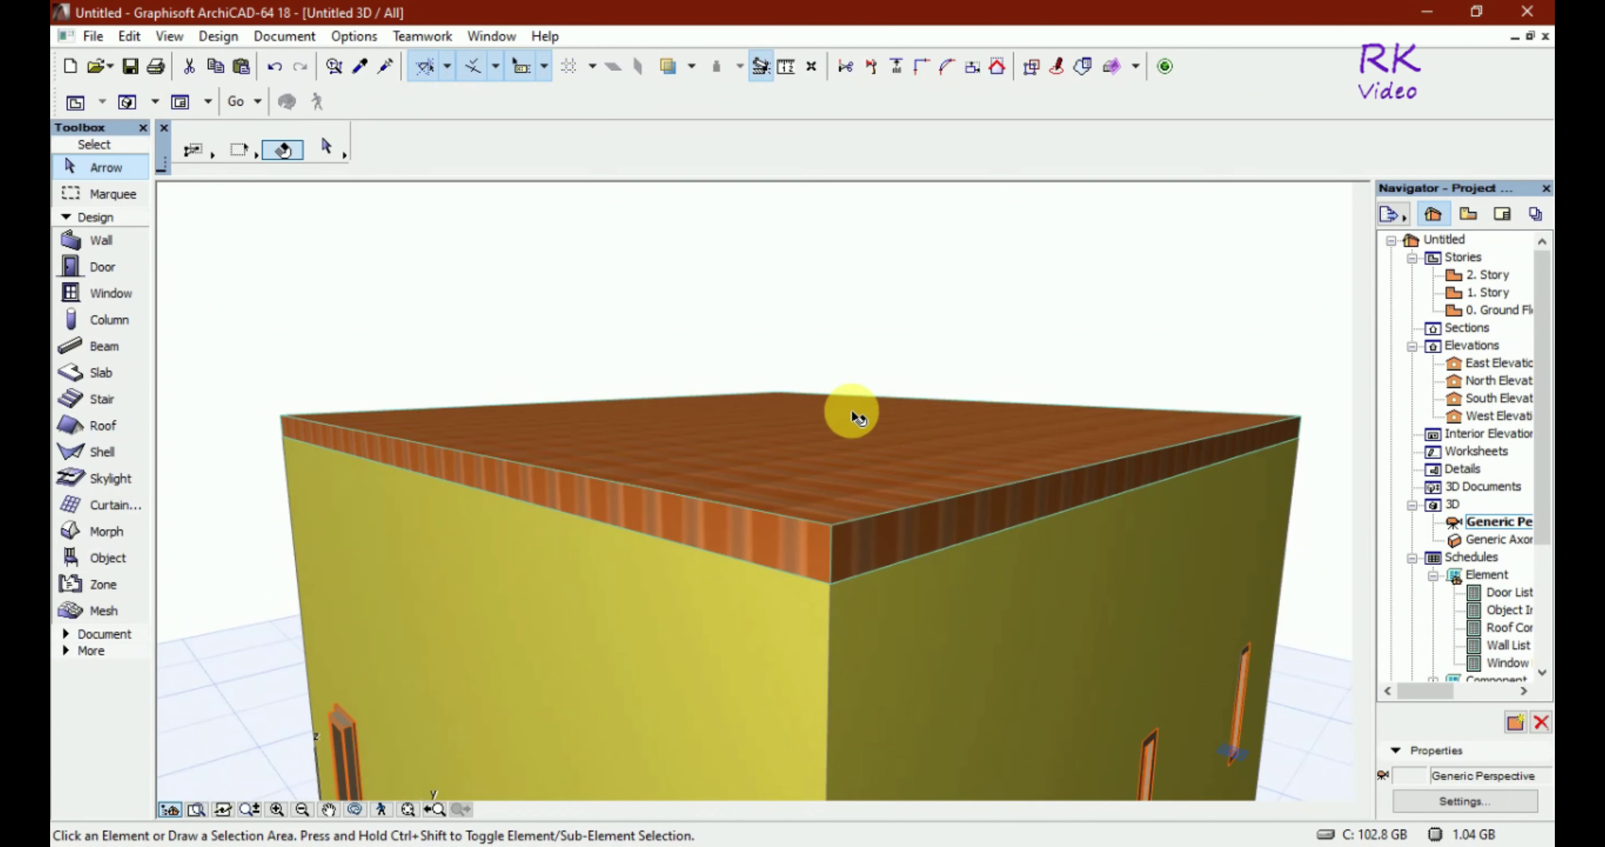
pyautogui.scroll(-5, 851, 409)
# Orbit and zoom around the building to inspect the walls and the tiled roof
pyautogui.moveTo(891, 650); pyautogui.dragTo(590, 659)
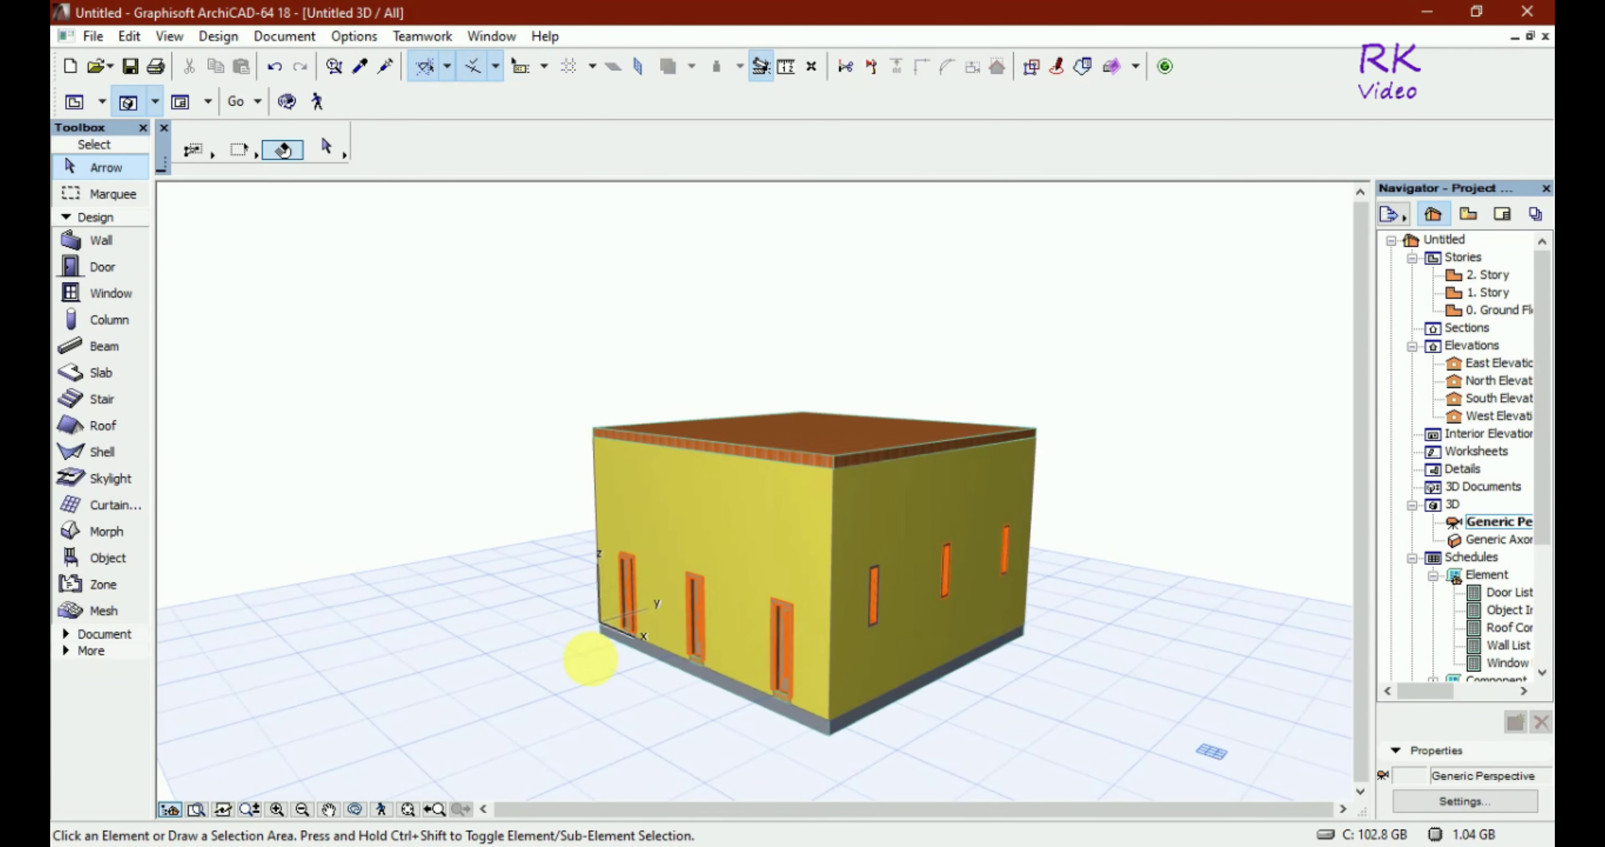
pyautogui.moveTo(555, 597)
pyautogui.keyDown('shift'); pyautogui.mouseDown(button='middle')
pyautogui.moveTo(653, 694)
pyautogui.moveTo(680, 655)
pyautogui.moveTo(623, 657)
pyautogui.moveTo(841, 549)
pyautogui.moveTo(838, 526)
pyautogui.moveTo(852, 651)
pyautogui.mouseUp(button='middle'); pyautogui.keyUp('shift')
pyautogui.moveTo(958, 724)
pyautogui.keyDown('shift'); pyautogui.mouseDown(button='middle')
pyautogui.moveTo(960, 676)
pyautogui.moveTo(1014, 655)
pyautogui.moveTo(913, 664)
pyautogui.mouseUp(button='middle'); pyautogui.keyUp('shift')
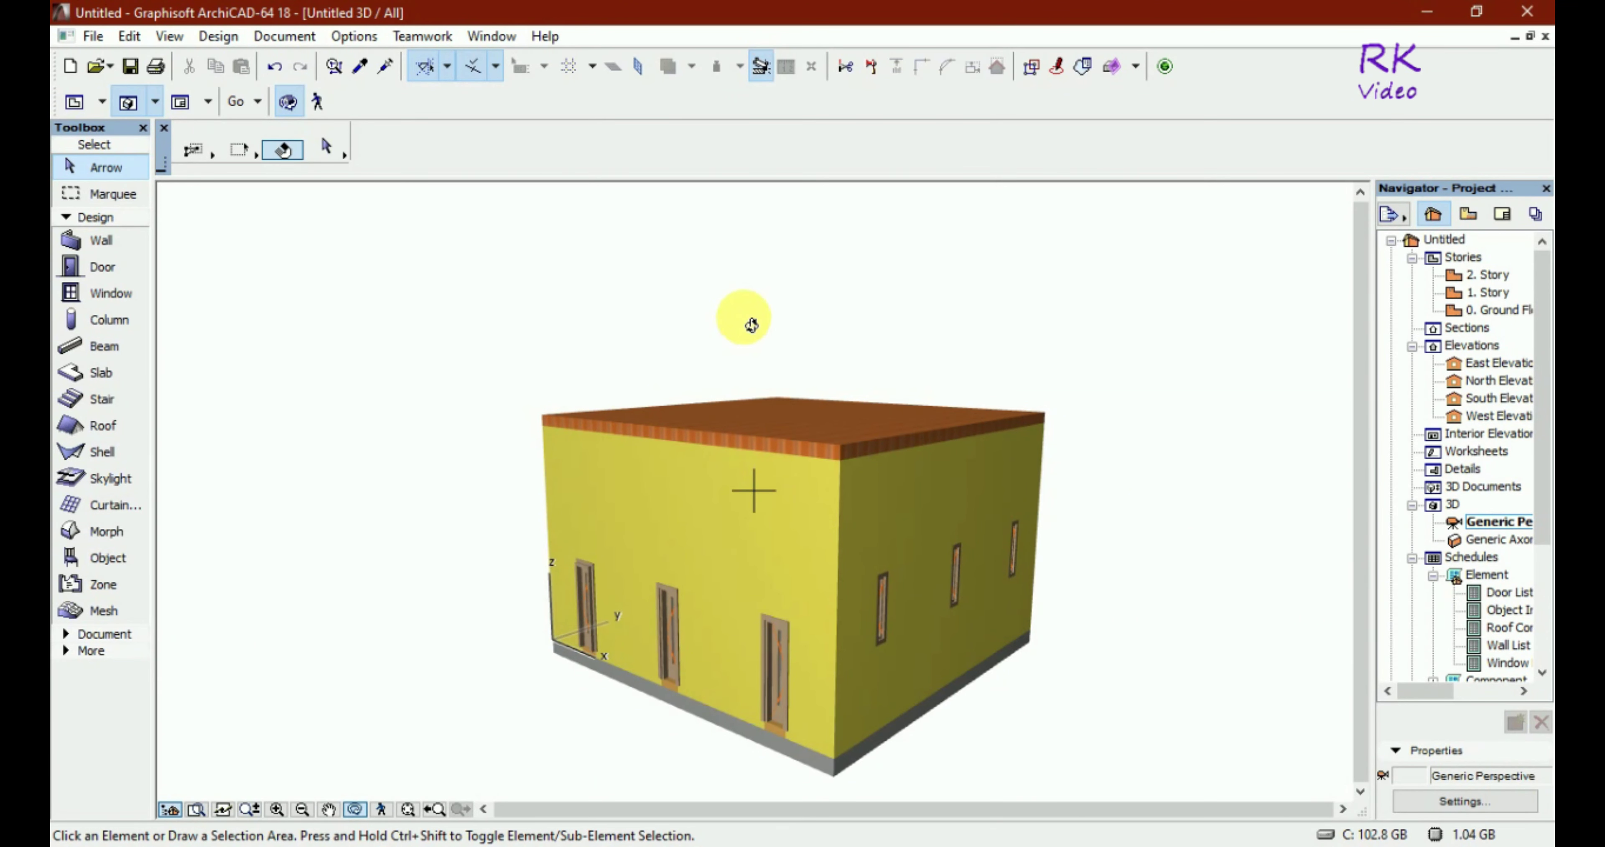
pyautogui.moveTo(752, 326)
pyautogui.mouseDown()
pyautogui.moveTo(972, 688)
pyautogui.moveTo(1014, 697)
pyautogui.moveTo(981, 639)
pyautogui.moveTo(845, 583)
pyautogui.moveTo(544, 534)
pyautogui.moveTo(756, 598)
pyautogui.moveTo(853, 573)
pyautogui.moveTo(763, 546)
pyautogui.moveTo(644, 553)
pyautogui.mouseUp()
pyautogui.scroll(1, 623, 548)
pyautogui.scroll(2, 605, 570)
pyautogui.scroll(2, 609, 597)
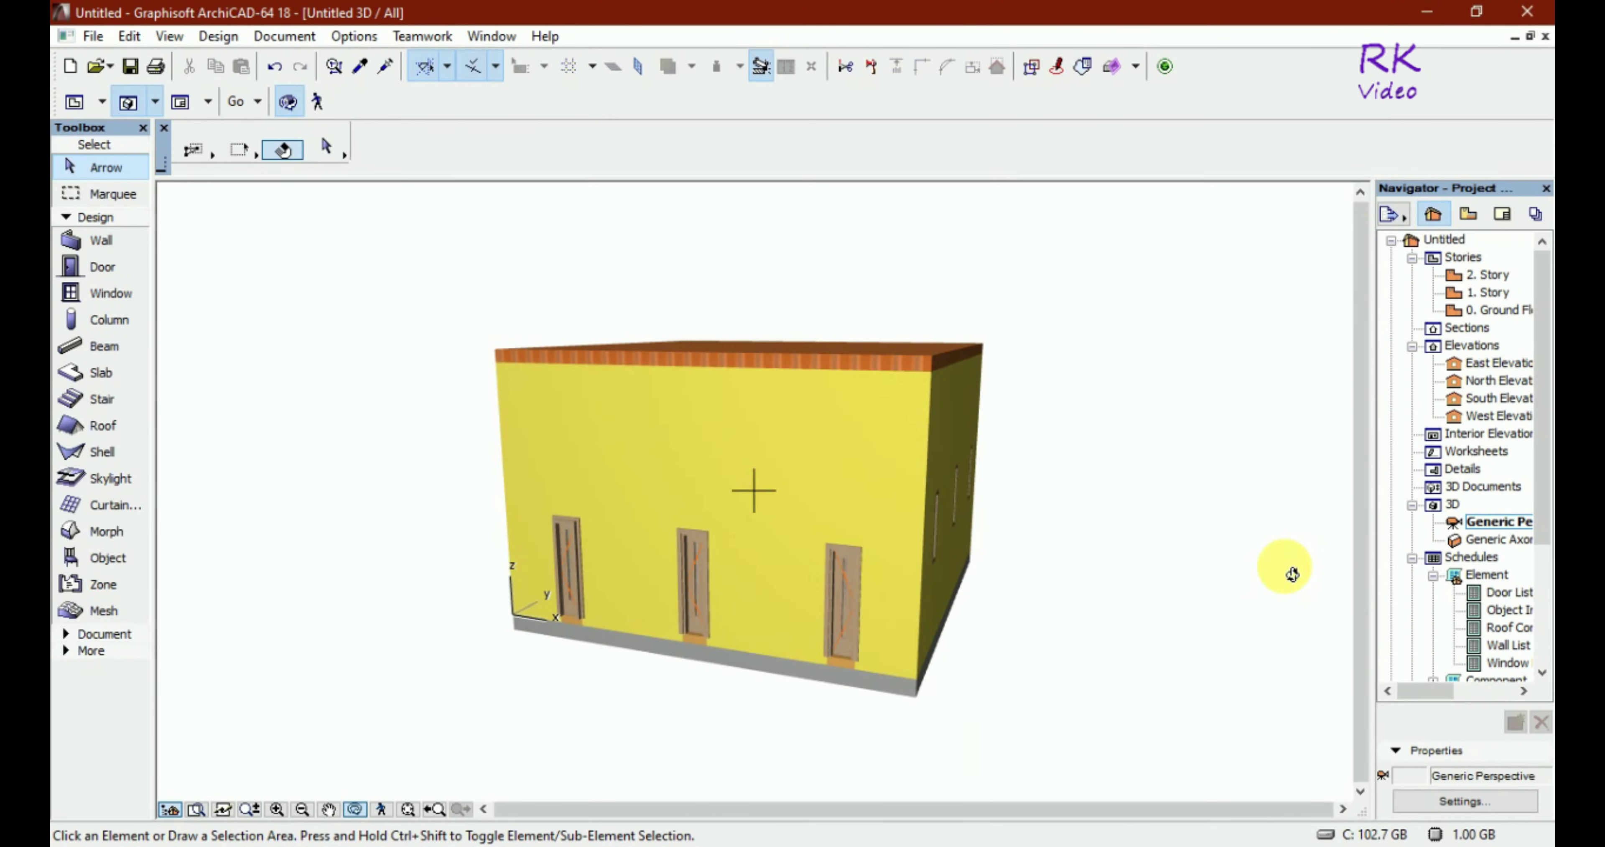
# Minimise ArchiCAD 18 to the desktop and stop the recorder from its hidden tray icon
pyautogui.click(1428, 13)
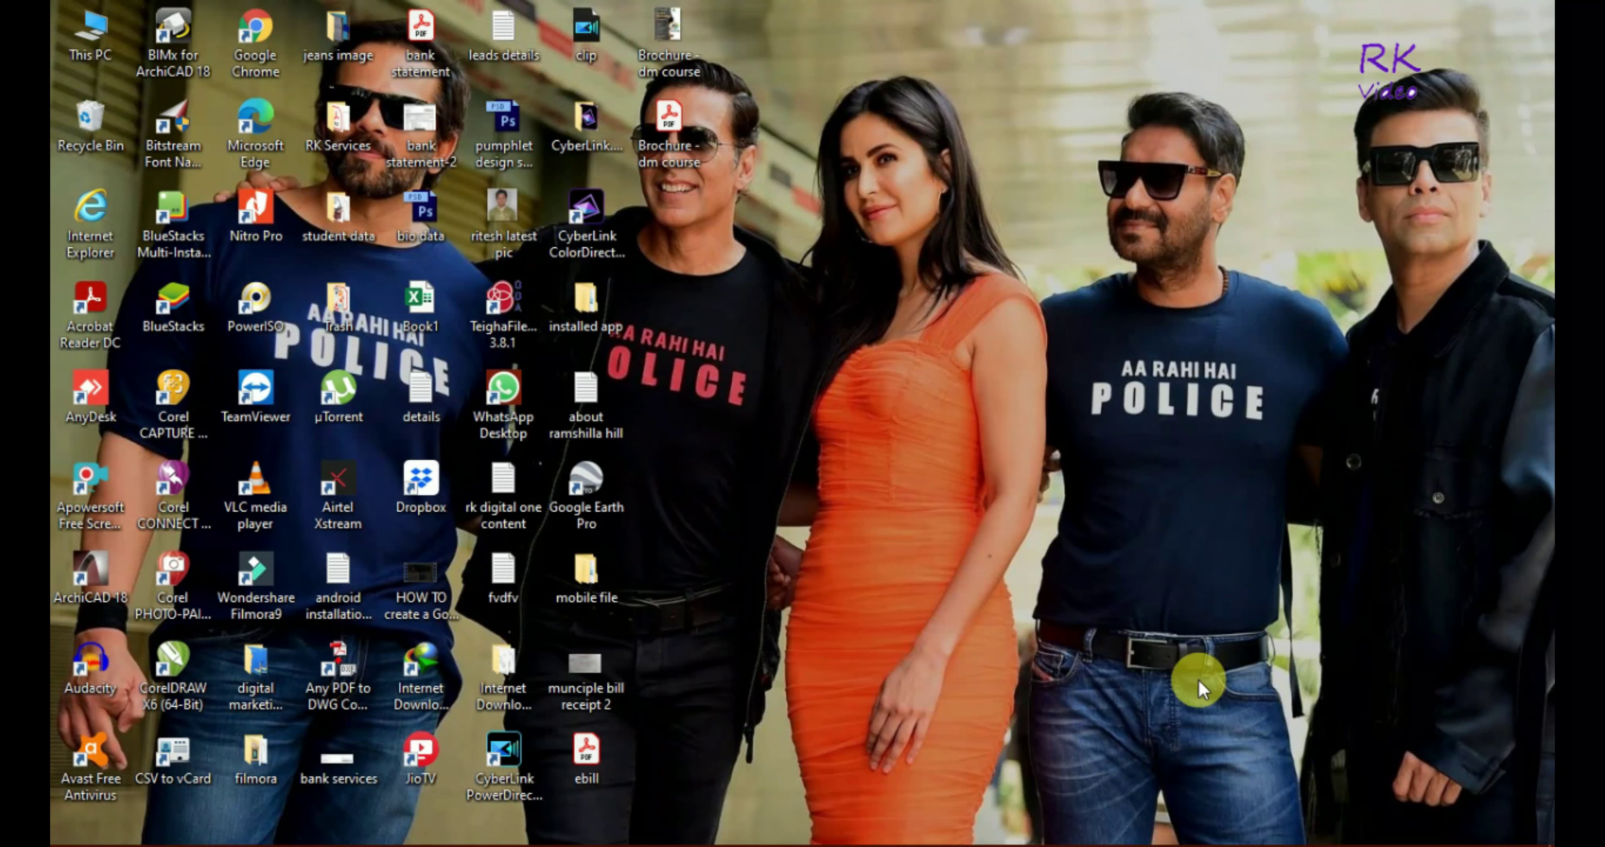
pyautogui.moveTo(802, 830)
pyautogui.click(1258, 830)
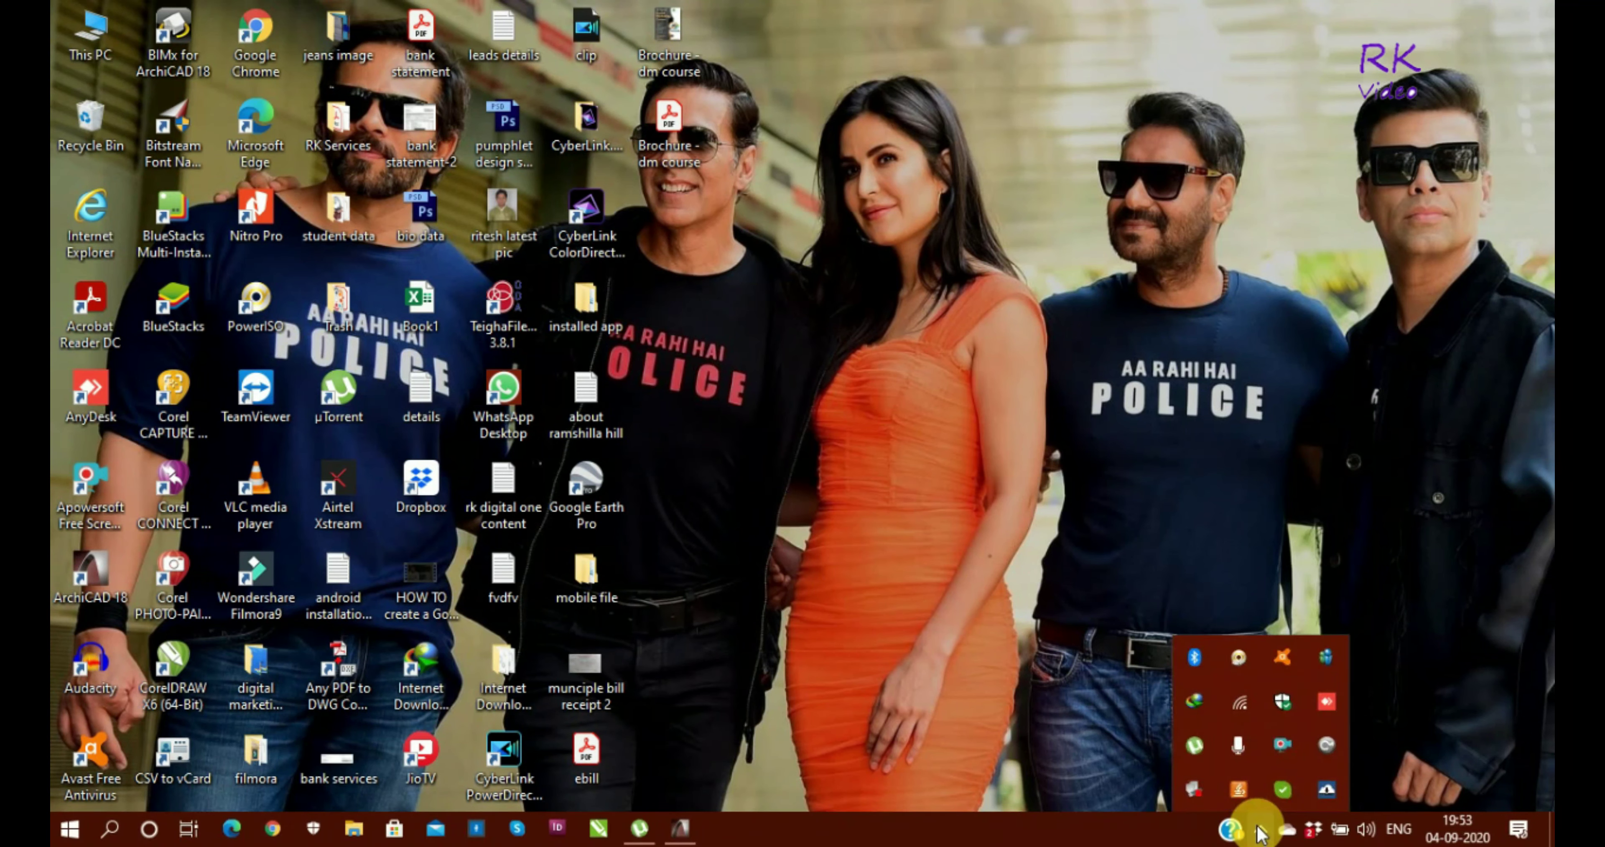
pyautogui.rightClick(1281, 747)
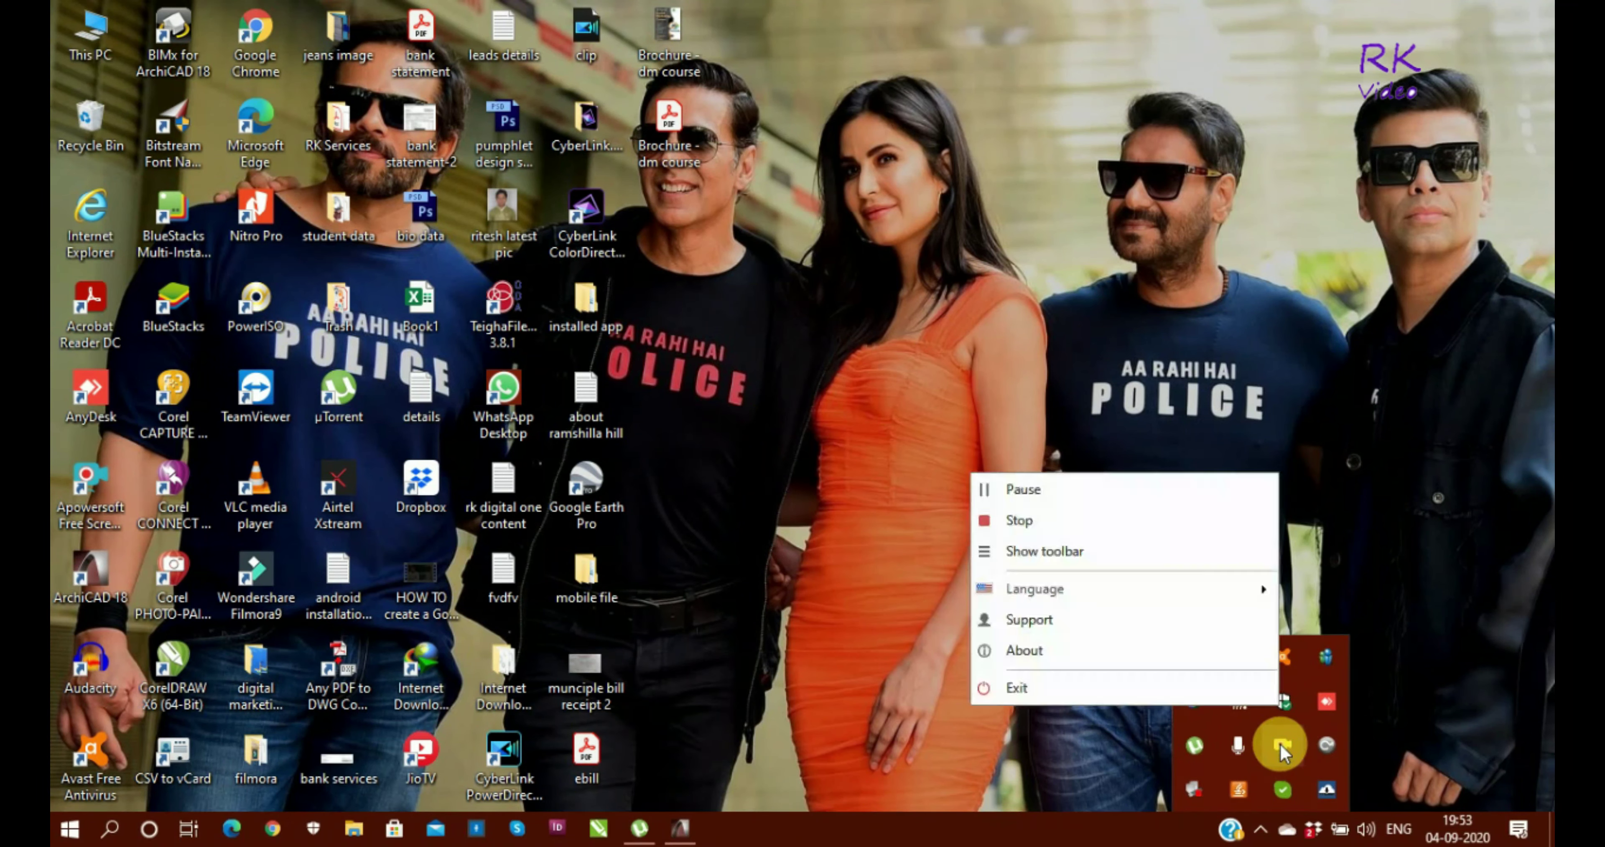
pyautogui.click(1055, 523)
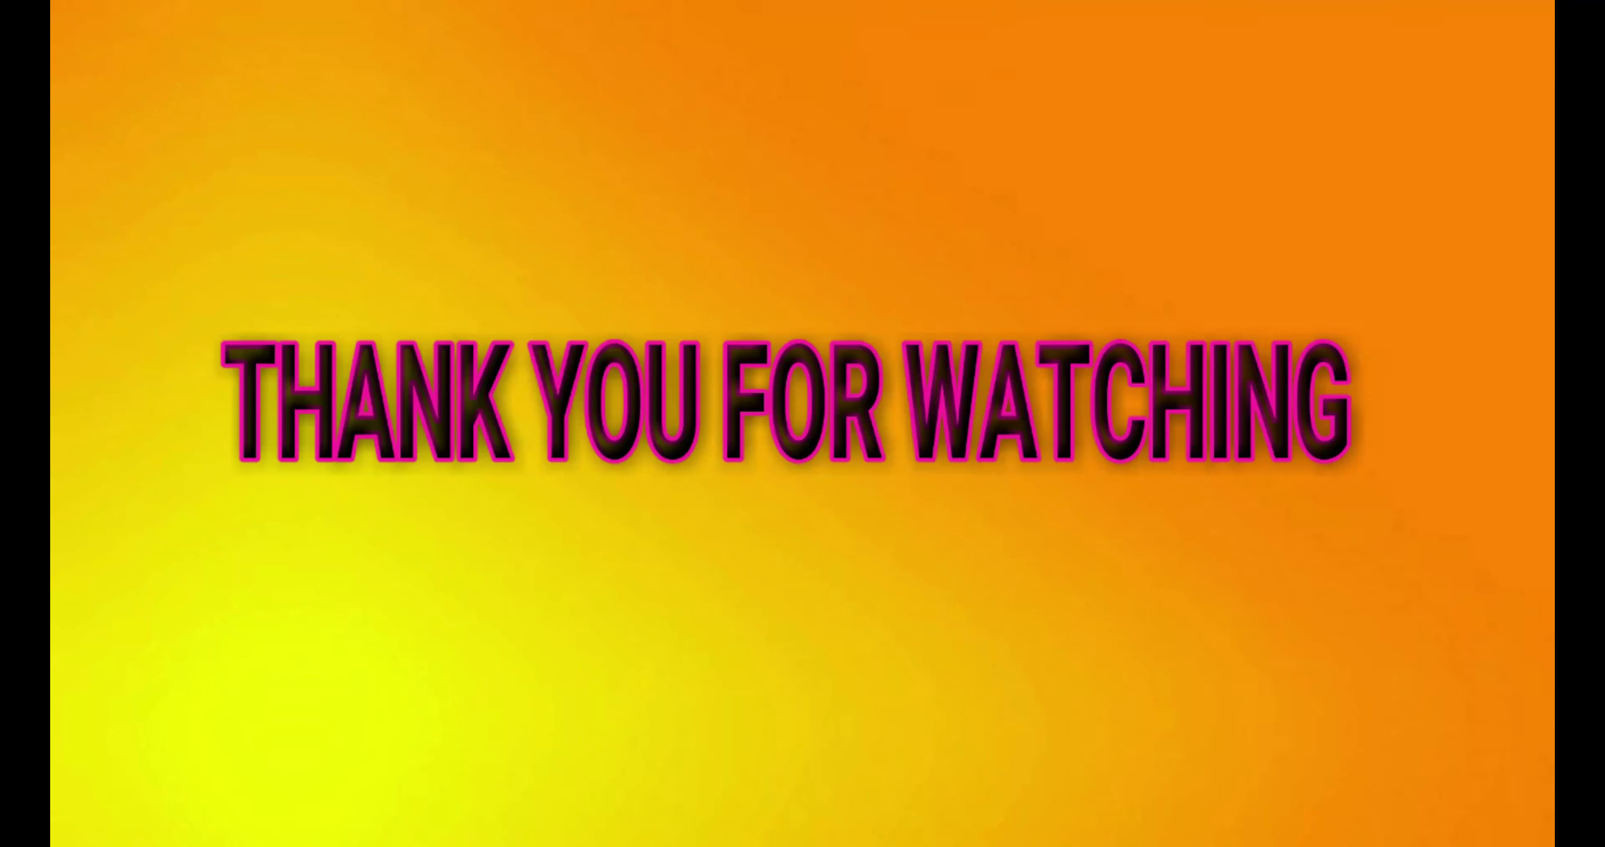